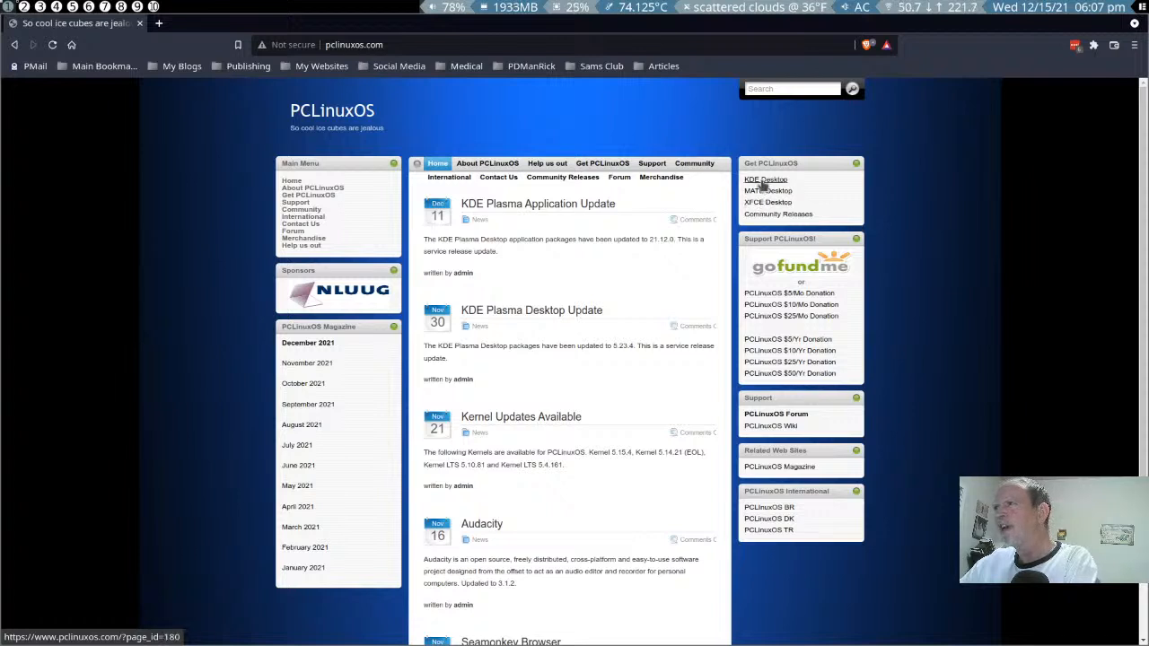
- Open the KDE Desktop edition page and go to the USA mirror among its download locations
{"action": "left_click", "coordinate": [764, 181]}
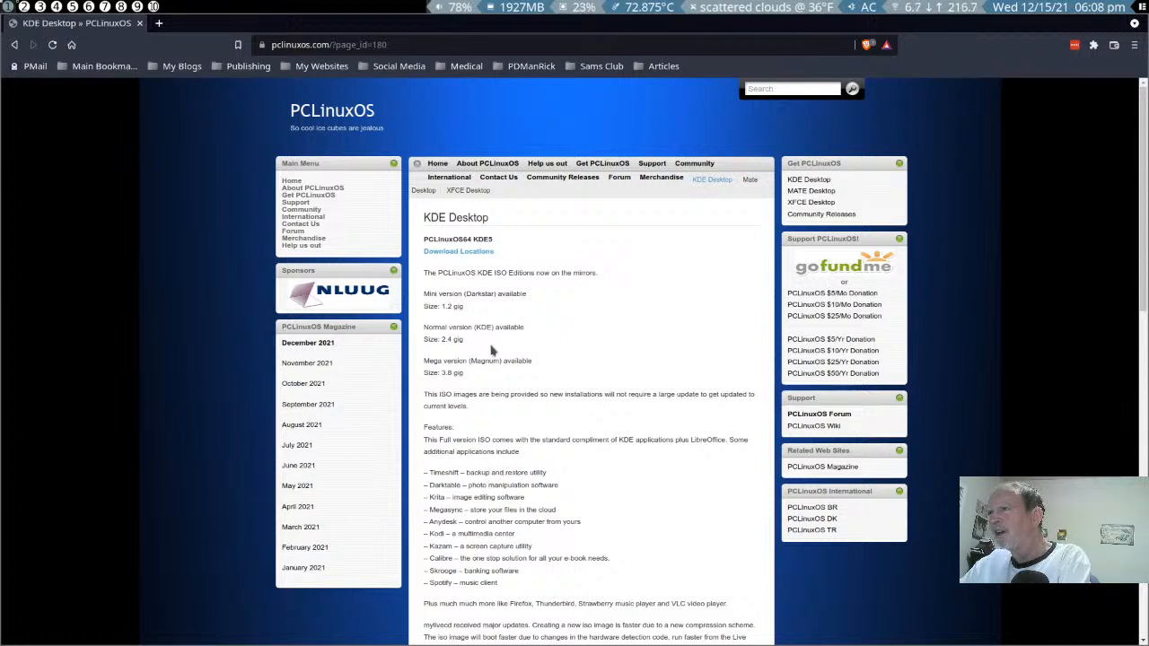
{"action": "left_click", "coordinate": [465, 254]}
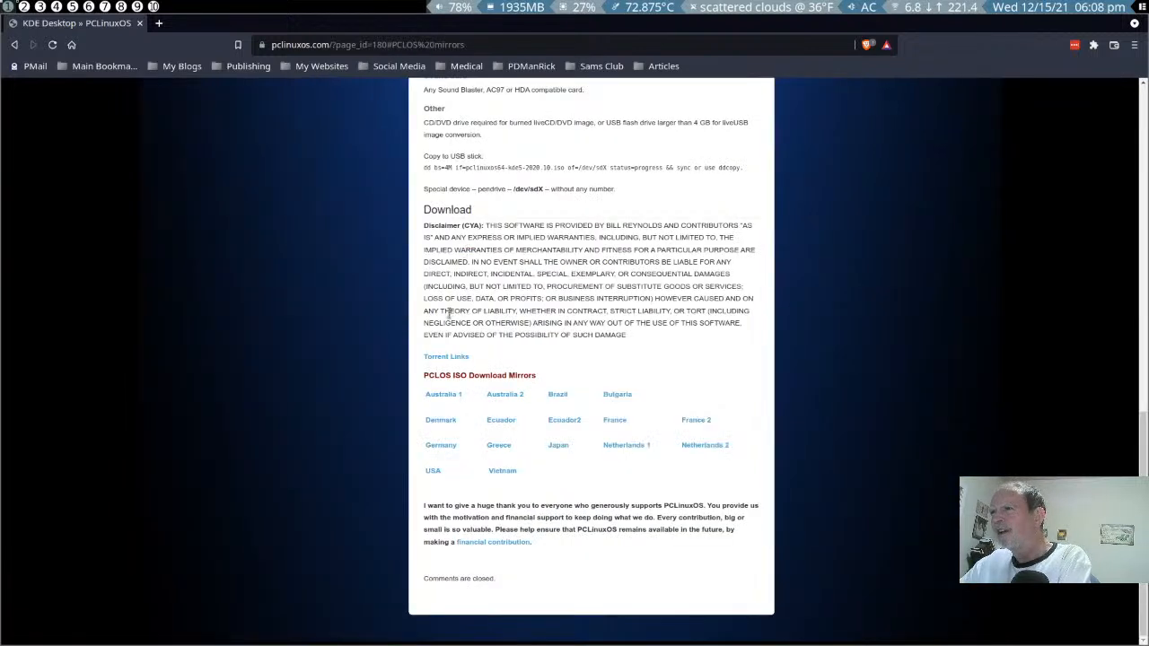
{"action": "left_click", "coordinate": [431, 472]}
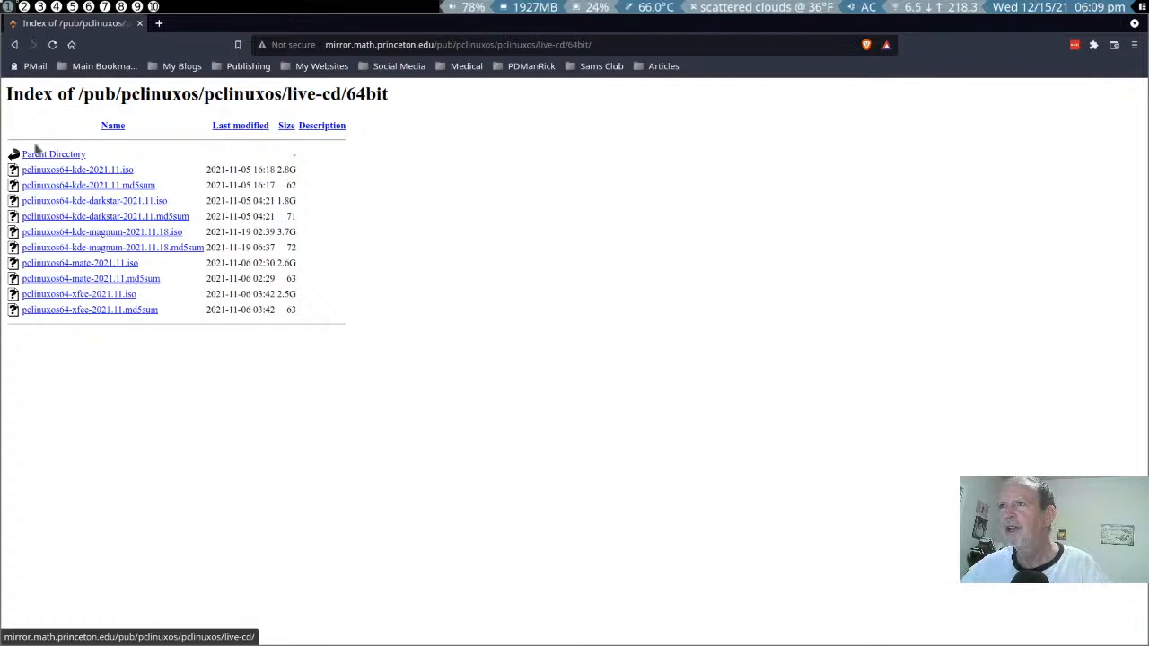
- Return to the PCLinuxOS home page and open the file listing of recent community releases
{"action": "left_click", "coordinate": [15, 45]}
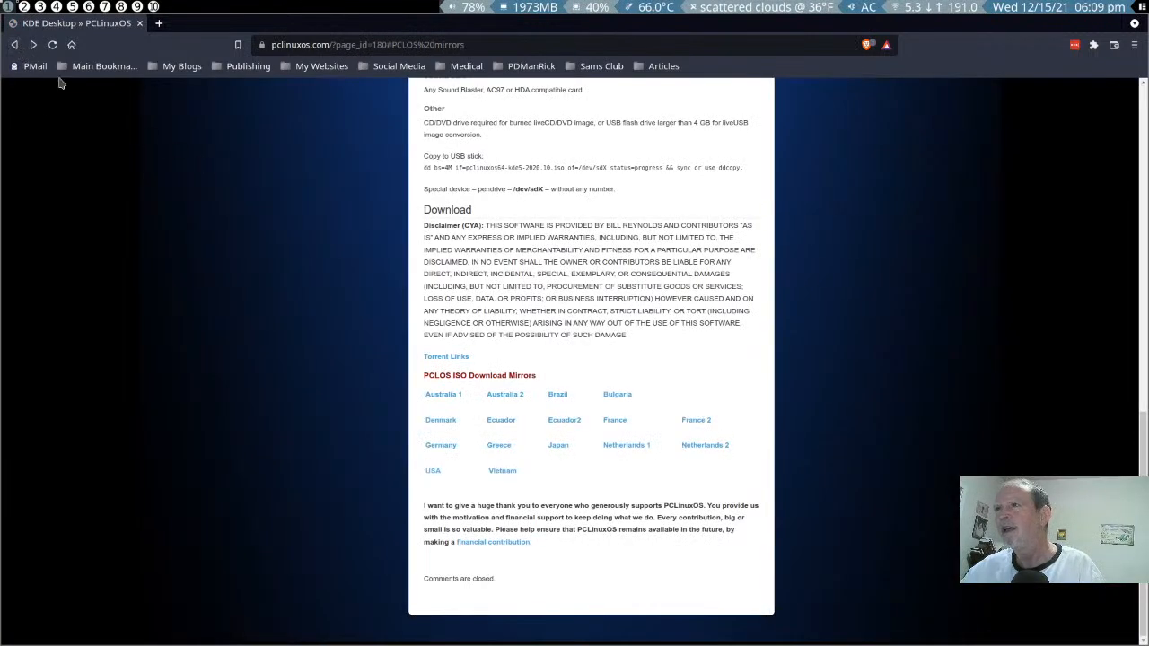
{"action": "left_click", "coordinate": [16, 45]}
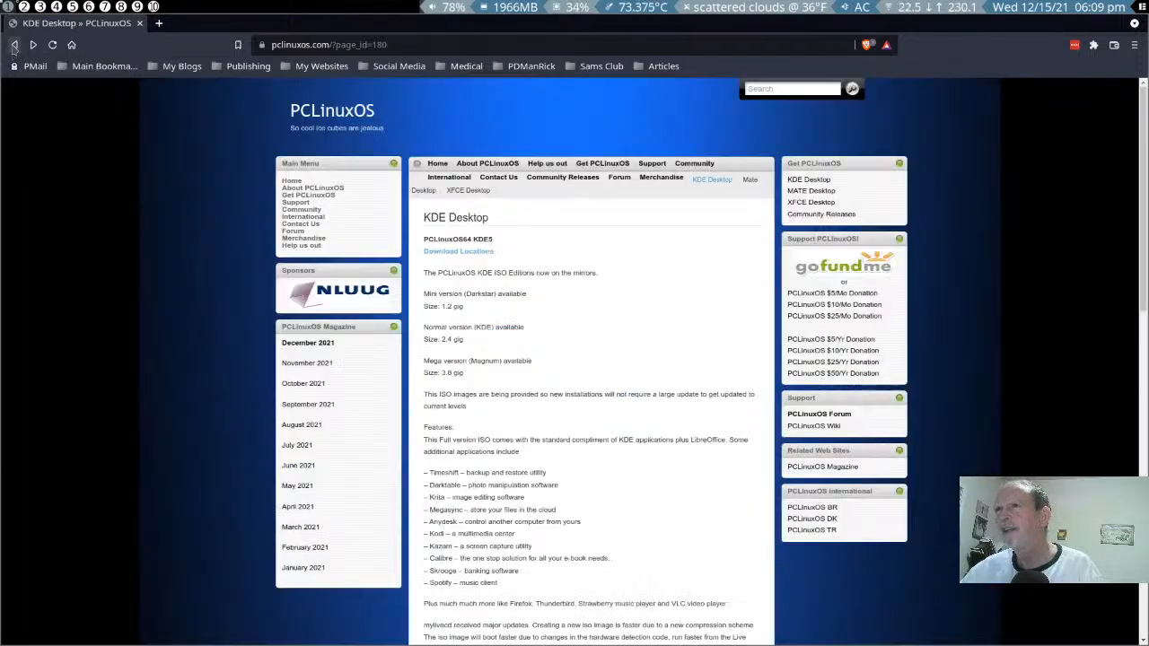
{"action": "left_click", "coordinate": [13, 45]}
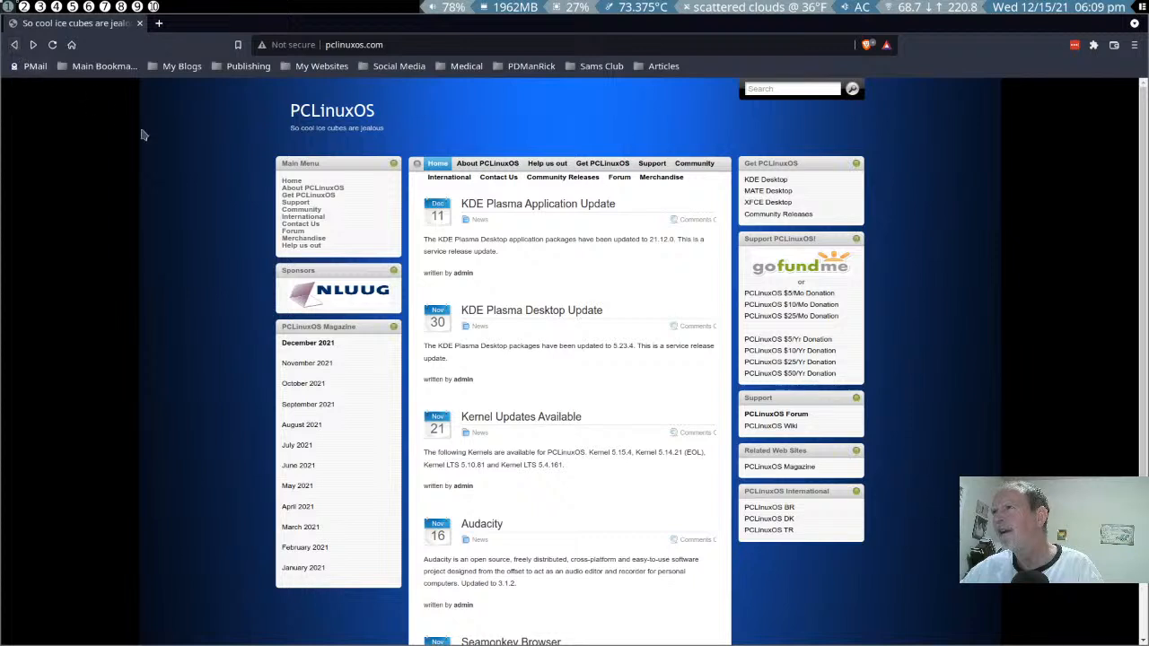
{"action": "left_click", "coordinate": [770, 216]}
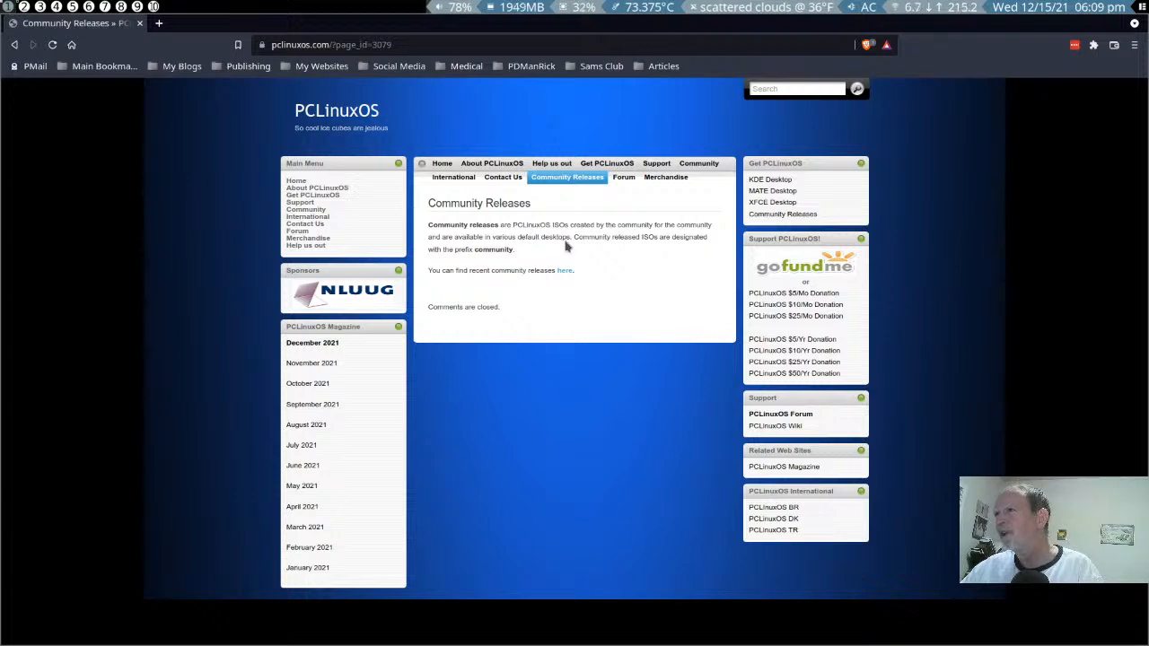
{"action": "left_click", "coordinate": [565, 273]}
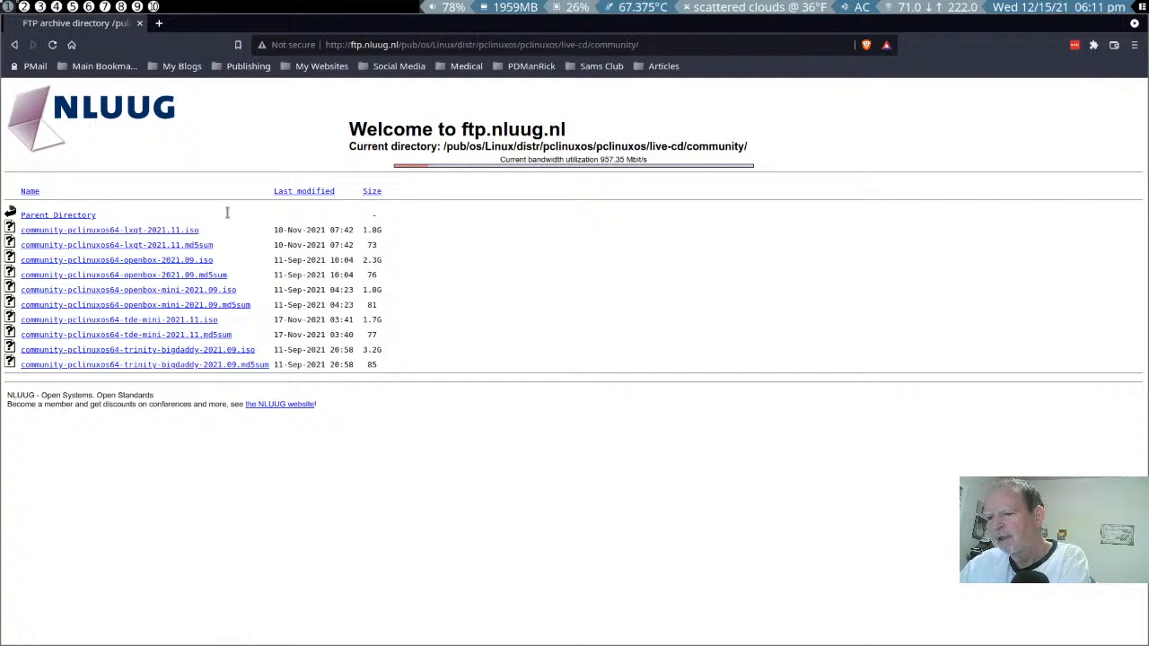
- Switch to GNOME Boxes and start a new box from community-pclinuxos64-trinity-bigdaddy-2021.09.iso in the Downloads/linux folder
{"action": "key", "text": "super+2"}
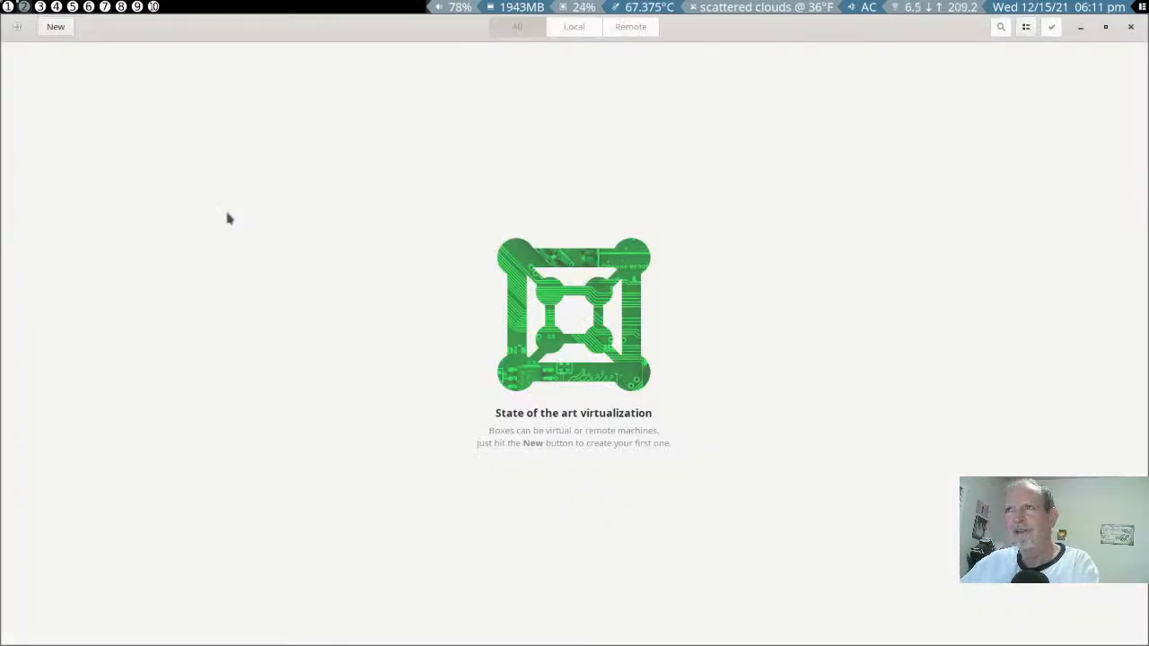
{"action": "left_click", "coordinate": [53, 27]}
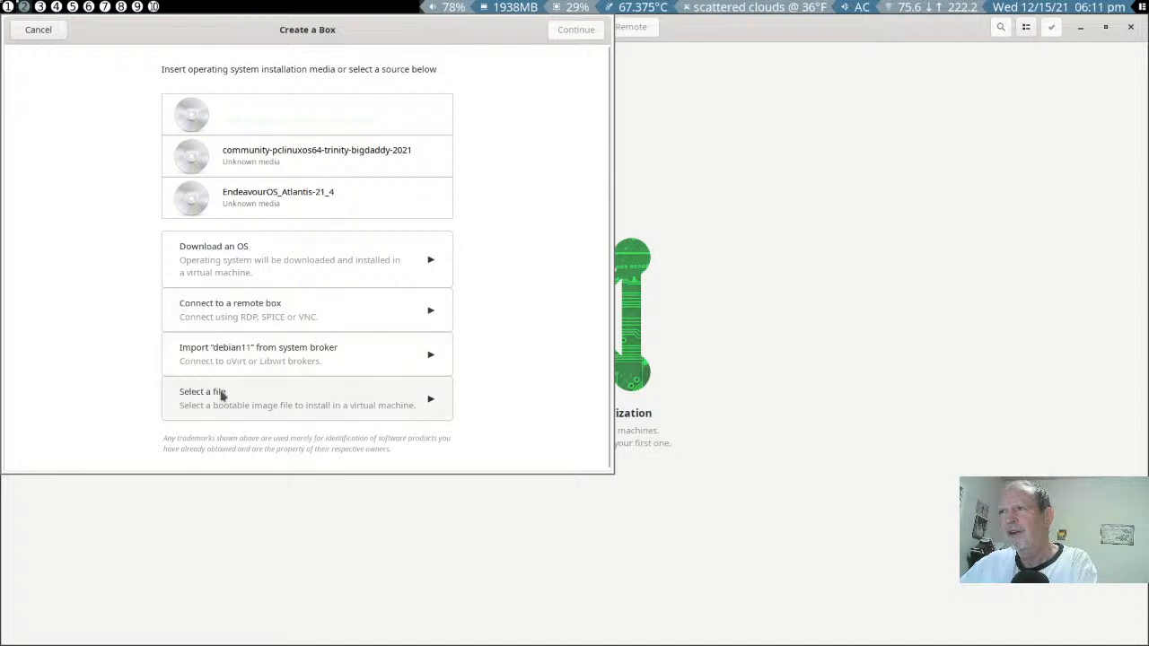
{"action": "left_click", "coordinate": [223, 395]}
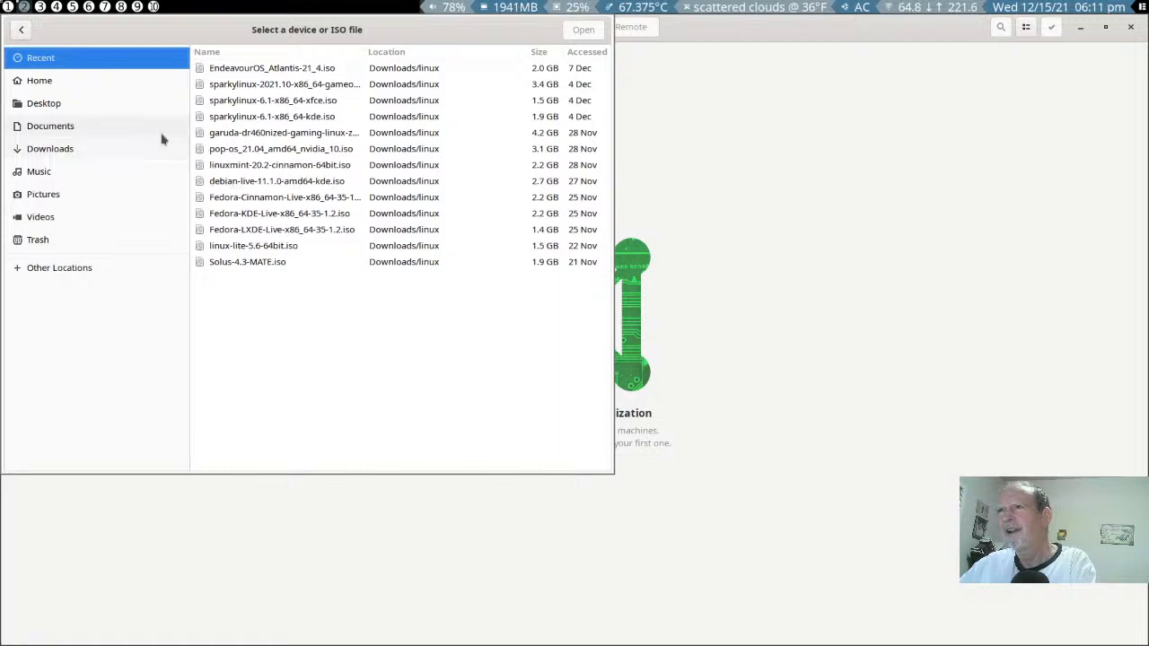
{"action": "left_click", "coordinate": [66, 151]}
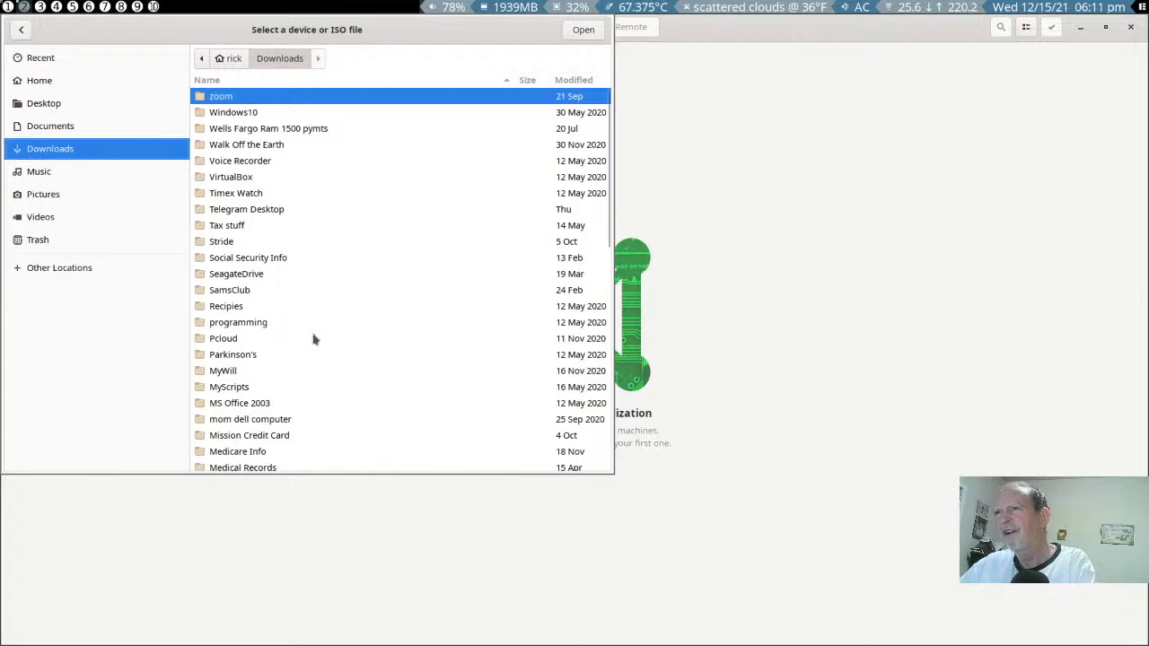
{"action": "scroll", "coordinate": [315, 338], "scroll_direction": "down", "scroll_amount": 4}
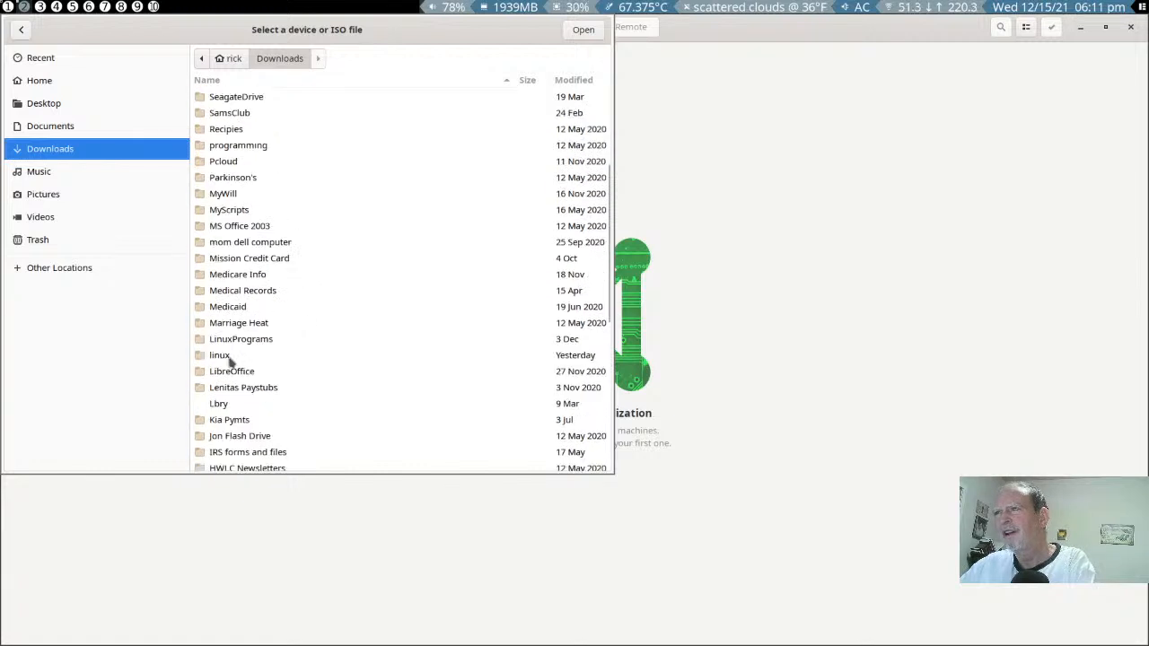
{"action": "left_click", "coordinate": [231, 359]}
{"action": "double_click", "coordinate": [230, 360]}
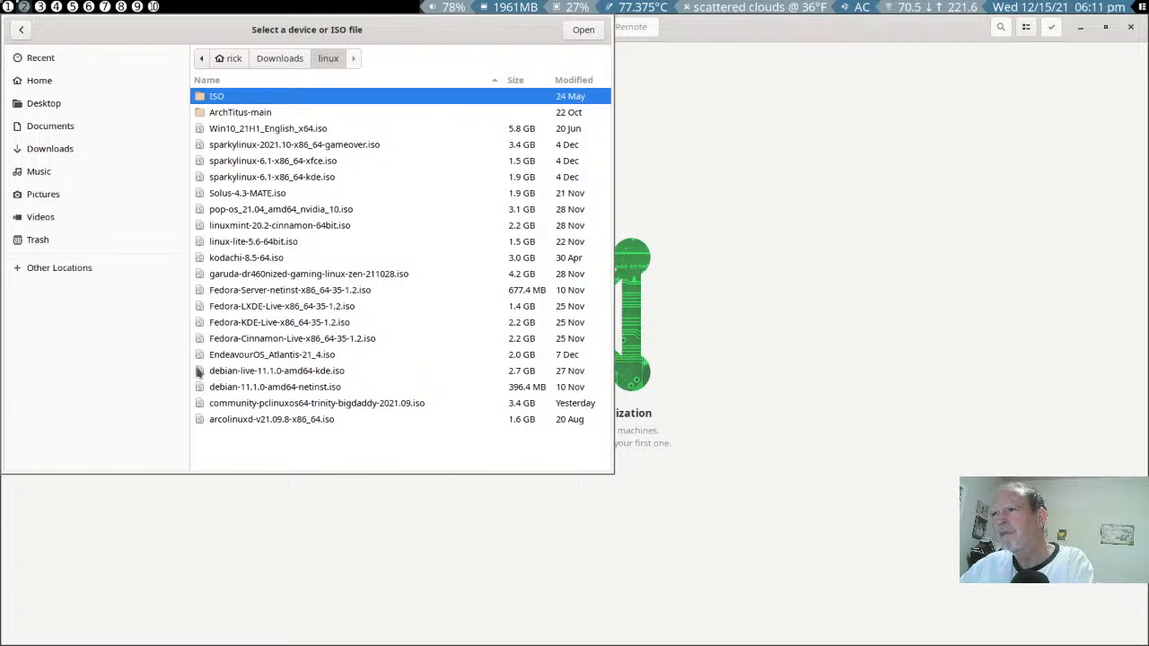
{"action": "left_click", "coordinate": [206, 404]}
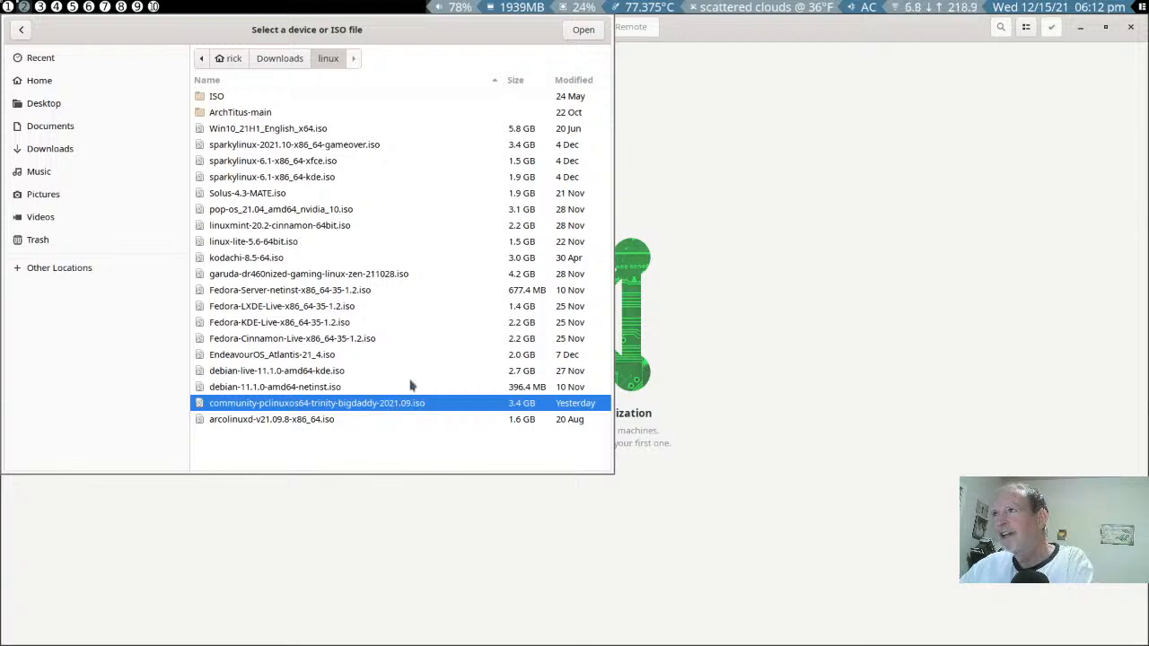
{"action": "left_click", "coordinate": [583, 32]}
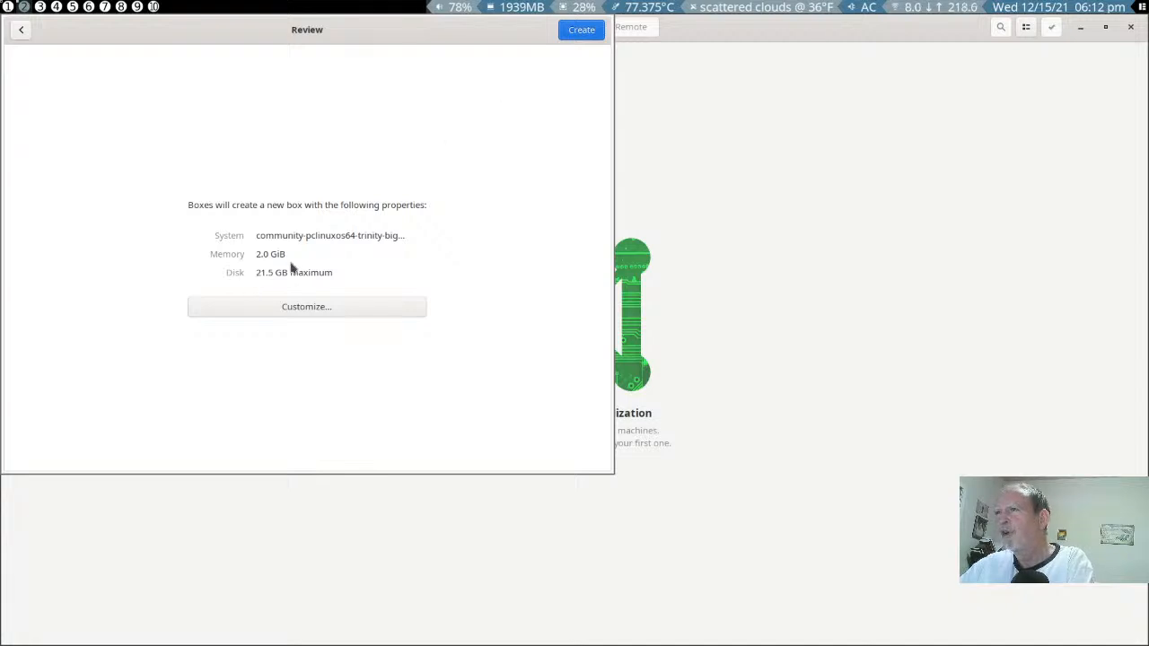
- Customize the box's memory to 4.0 GiB and create the virtual machine
{"action": "left_click", "coordinate": [272, 305]}
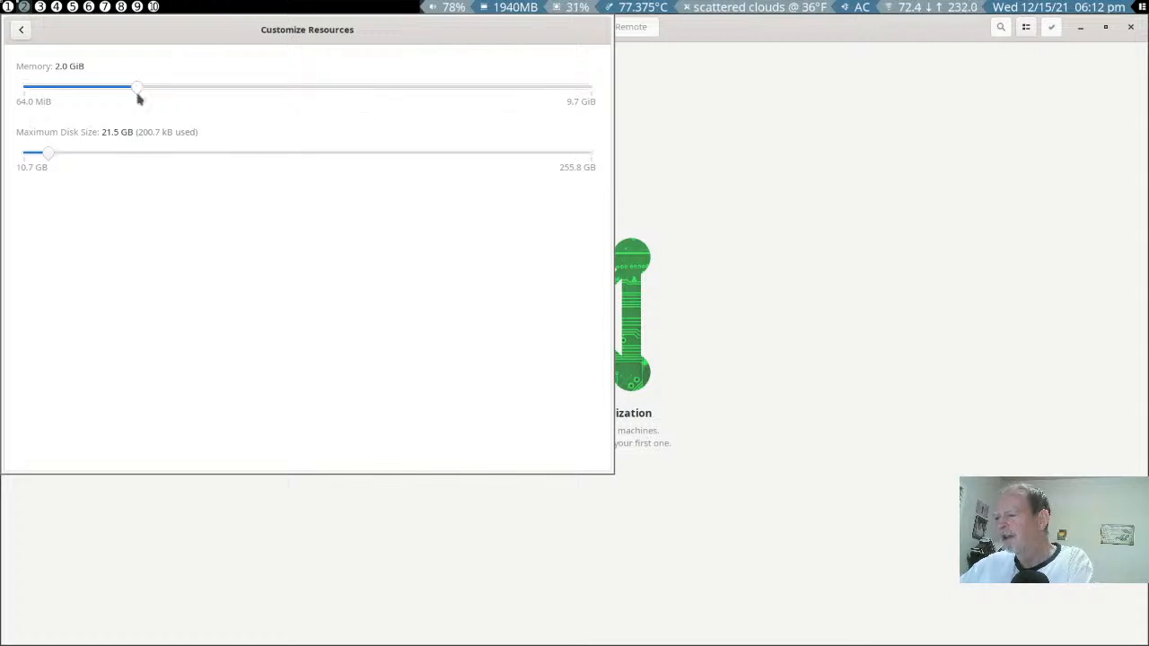
{"action": "scroll", "coordinate": [140, 98], "scroll_direction": "up", "scroll_amount": 3}
{"action": "scroll", "coordinate": [140, 99], "scroll_direction": "up", "scroll_amount": 14}
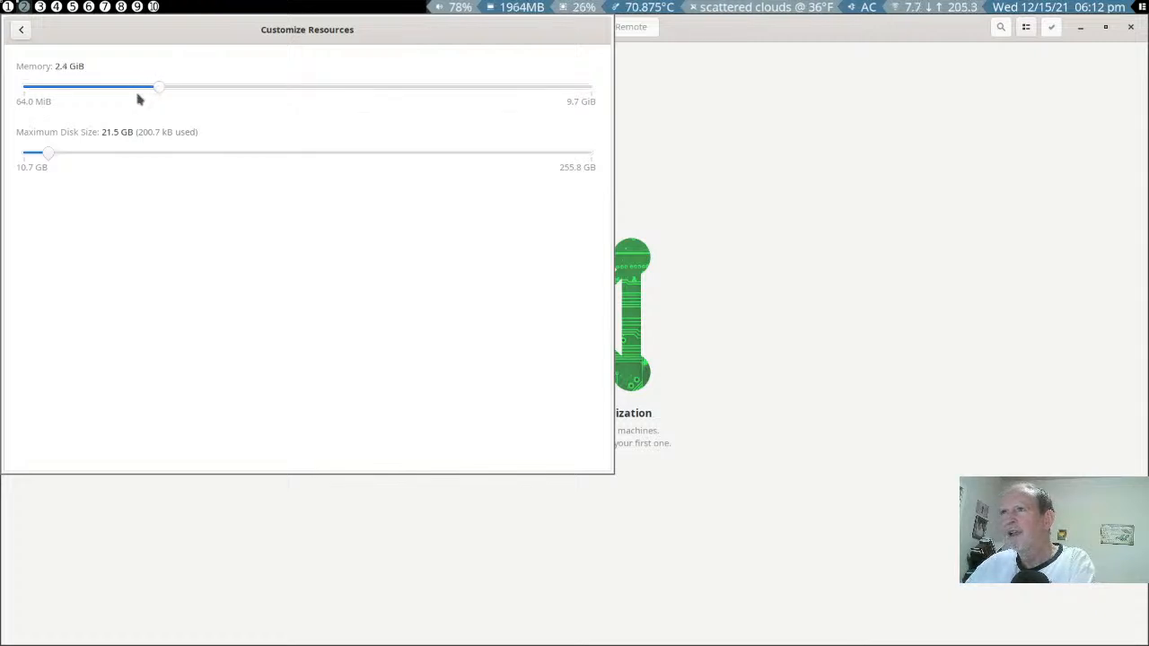
{"action": "scroll", "coordinate": [139, 98], "scroll_direction": "up", "scroll_amount": 3}
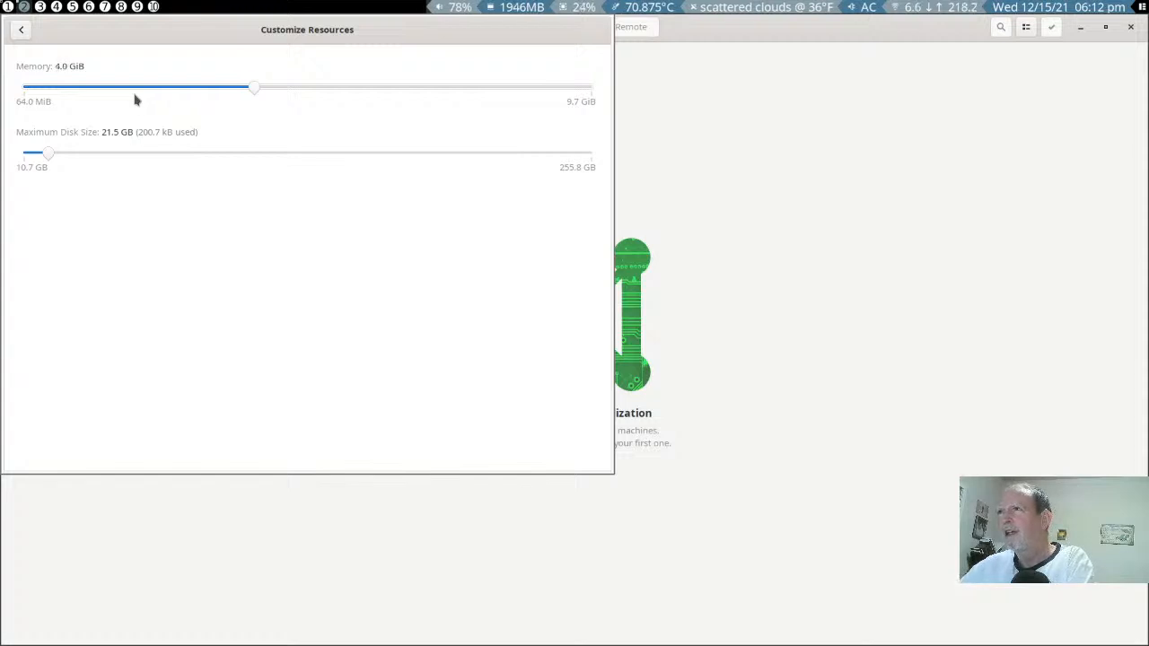
{"action": "left_click", "coordinate": [19, 29]}
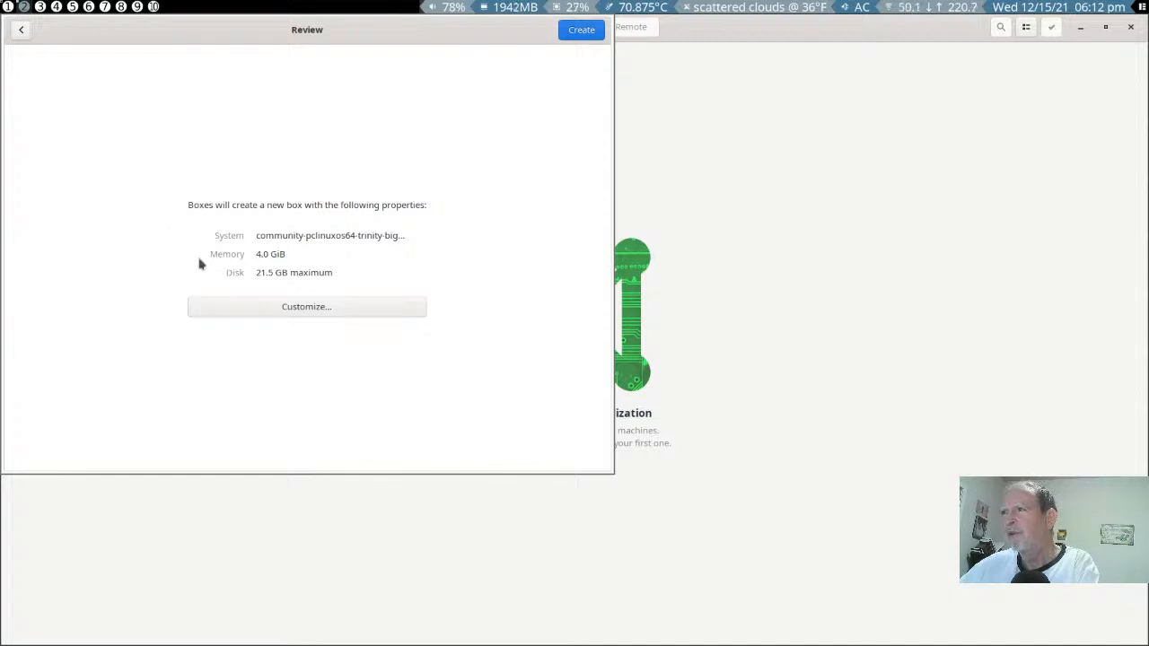
{"action": "left_click", "coordinate": [574, 33]}
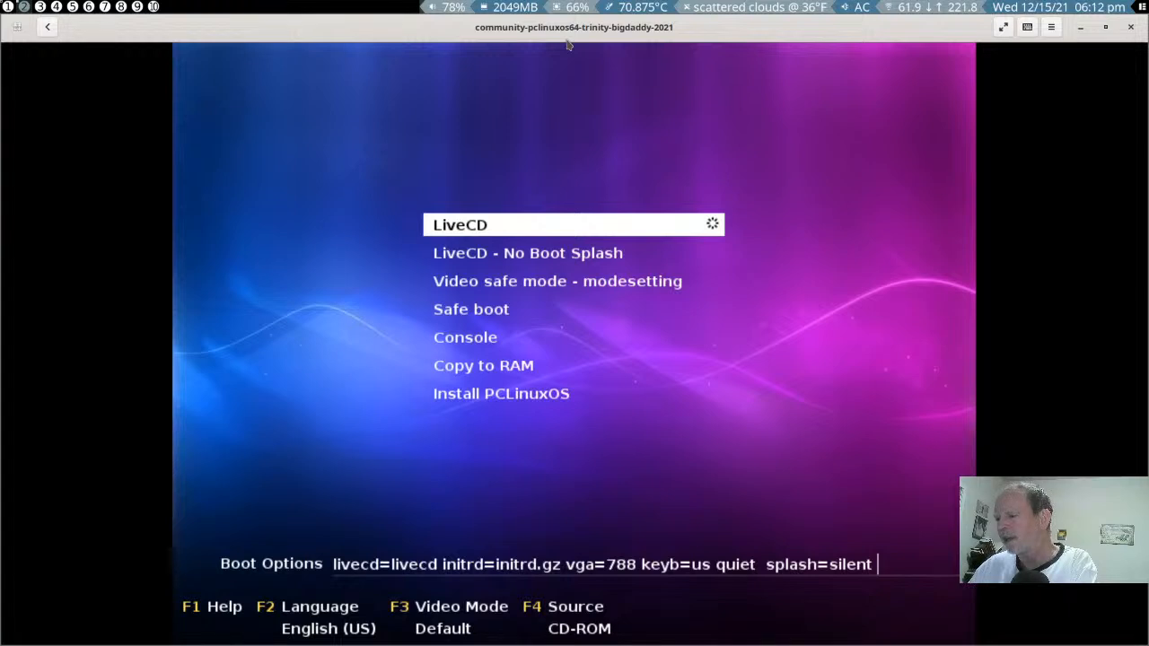
- Try to trim the LiveCD entry's boot options back to "livecd=livecd initrd=initrd.gz vga"
{"action": "key", "text": "Down"}
{"action": "key", "text": "Down"}
{"action": "key", "text": "Down"}
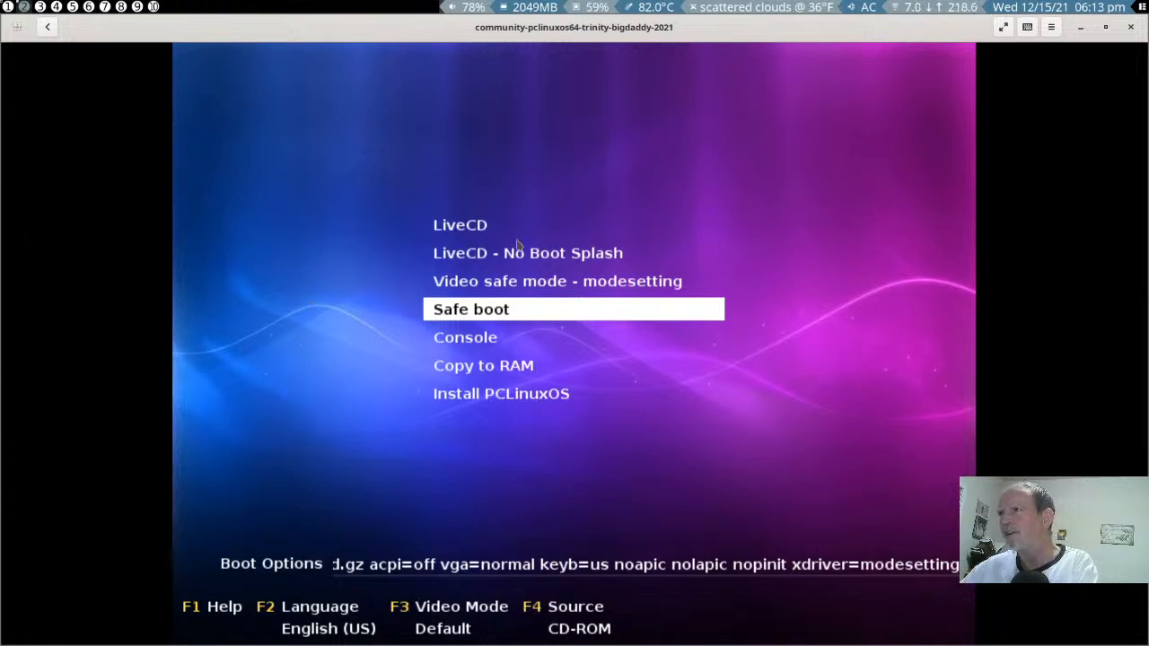
{"action": "key", "text": "Up"}
{"action": "key", "text": "Up"}
{"action": "key", "text": "Up"}
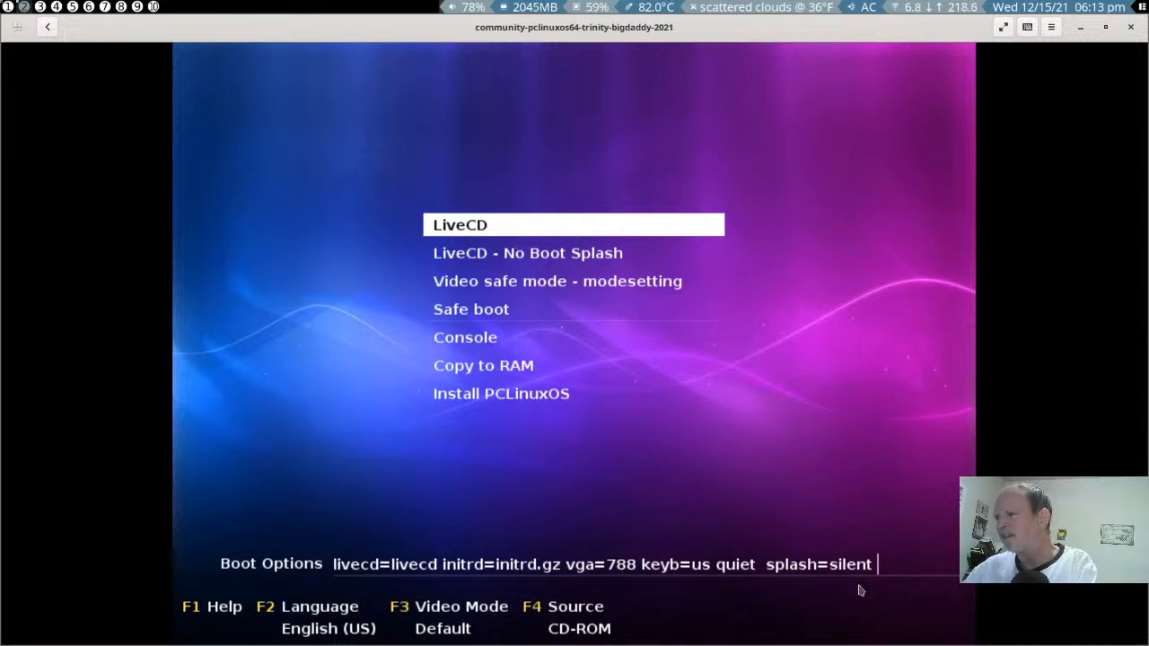
{"action": "key", "text": "BackSpace"}
{"action": "key", "text": "BackSpace"}
{"action": "key", "text": "BackSpace"}
{"action": "key", "text": "BackSpace"}
{"action": "key", "text": "BackSpace"}
{"action": "key", "text": "BackSpace"}
{"action": "key", "text": "BackSpace"}
{"action": "key", "text": "BackSpace"}
{"action": "key", "text": "BackSpace"}
{"action": "key", "text": "BackSpace"}
{"action": "key", "text": "BackSpace"}
{"action": "key", "text": "BackSpace"}
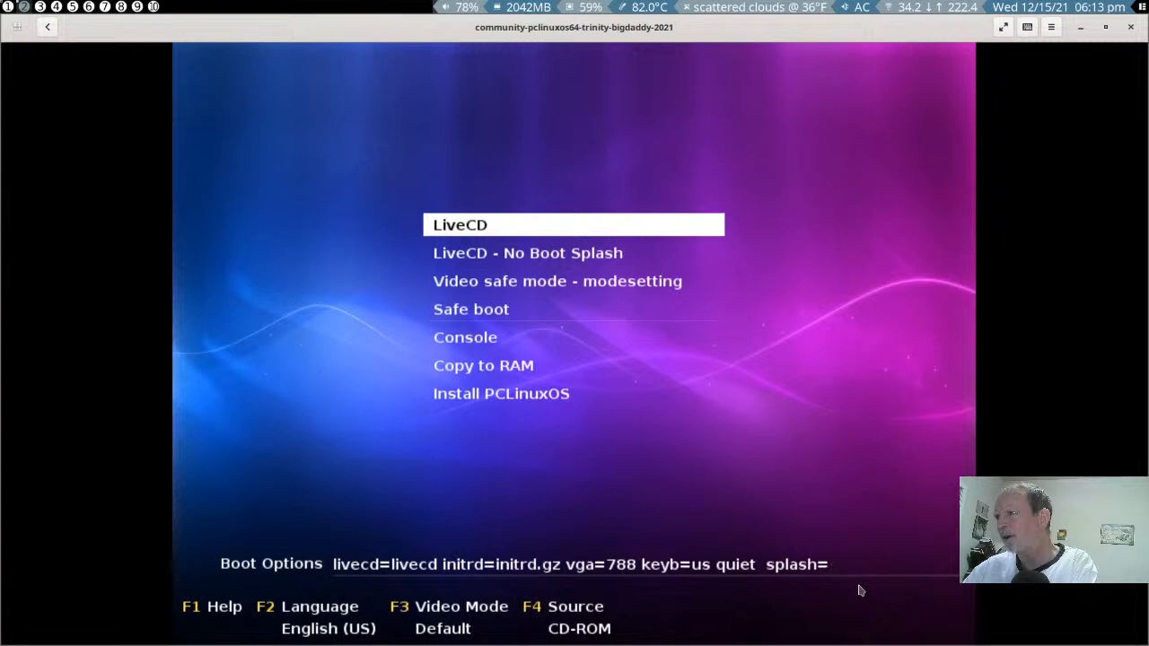
{"action": "key", "text": "BackSpace"}
{"action": "key", "text": "BackSpace"}
{"action": "key", "text": "BackSpace"}
{"action": "key", "text": "BackSpace"}
{"action": "key", "text": "BackSpace"}
{"action": "key", "text": "BackSpace"}
{"action": "key", "text": "BackSpace"}
{"action": "key", "text": "BackSpace"}
{"action": "key", "text": "BackSpace"}
{"action": "key", "text": "BackSpace"}
{"action": "key", "text": "BackSpace"}
{"action": "key", "text": "BackSpace"}
{"action": "key", "text": "BackSpace"}
{"action": "key", "text": "BackSpace"}
{"action": "key", "text": "BackSpace"}
{"action": "key", "text": "BackSpace"}
{"action": "key", "text": "BackSpace"}
{"action": "key", "text": "BackSpace"}
{"action": "key", "text": "BackSpace"}
{"action": "key", "text": "BackSpace"}
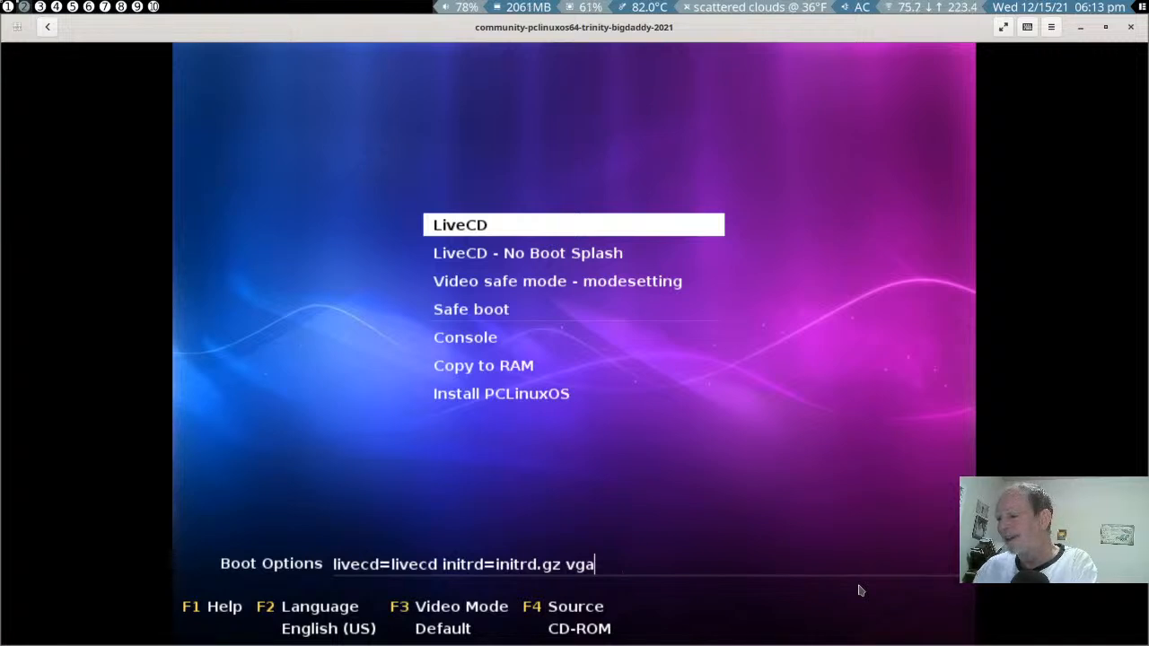
- Boot the virtual machine with the Safe boot entry and accept the US keyboard layout
{"action": "key", "text": "Down"}
{"action": "key", "text": "Down"}
{"action": "key", "text": "Down"}
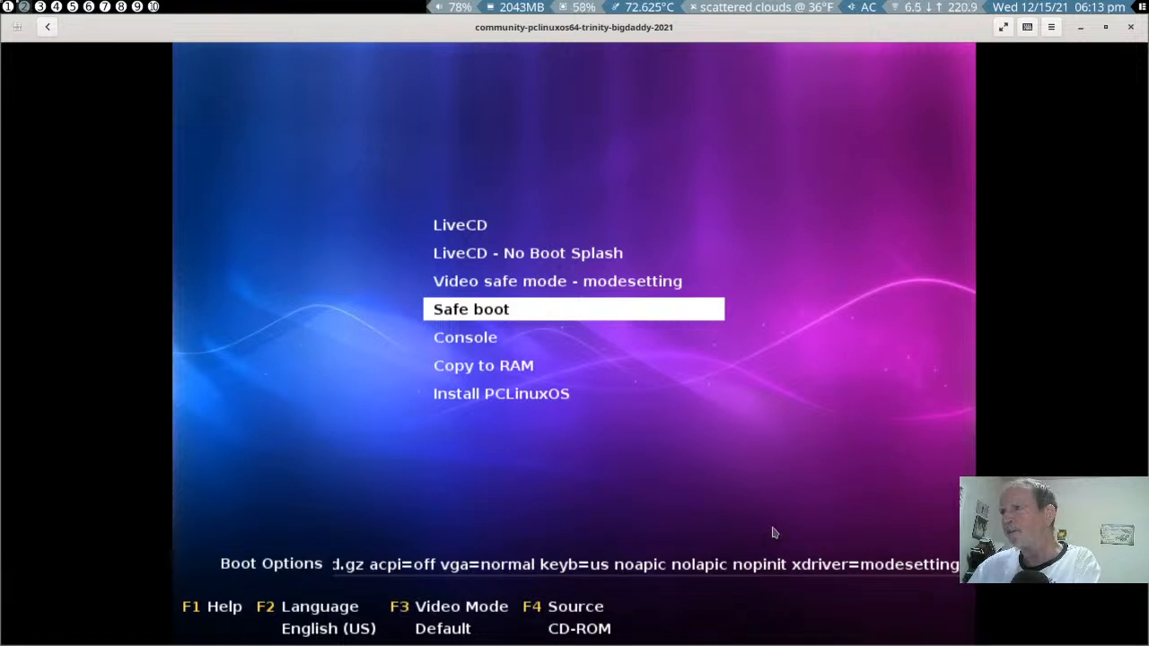
{"action": "key", "text": "Return"}
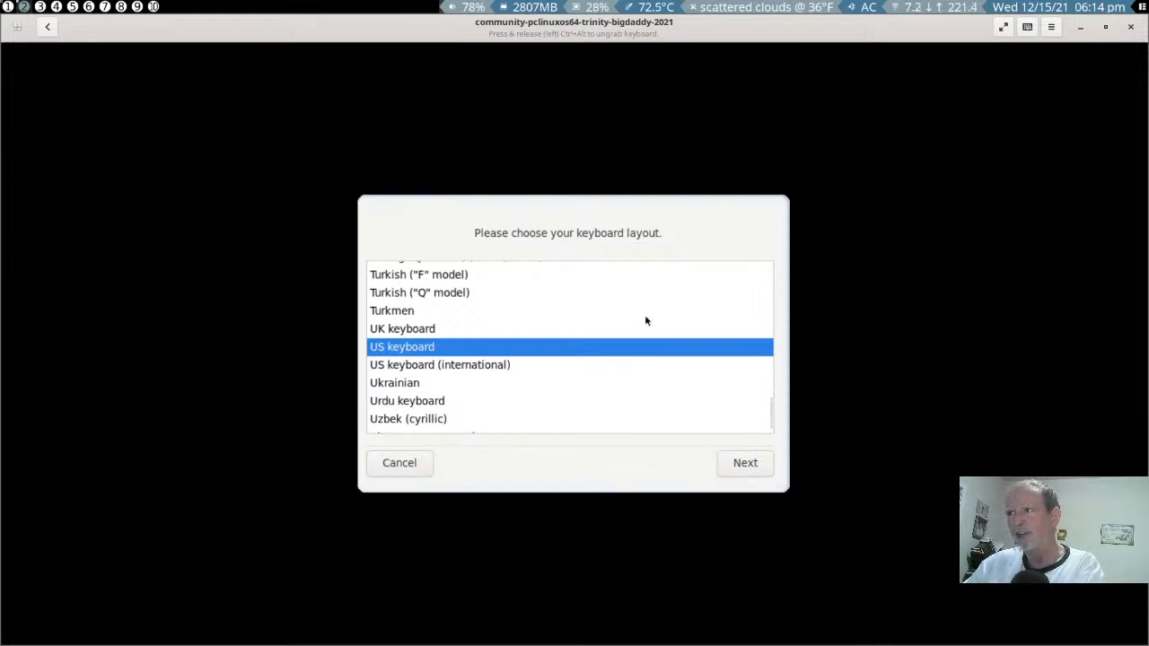
{"action": "left_click", "coordinate": [743, 463]}
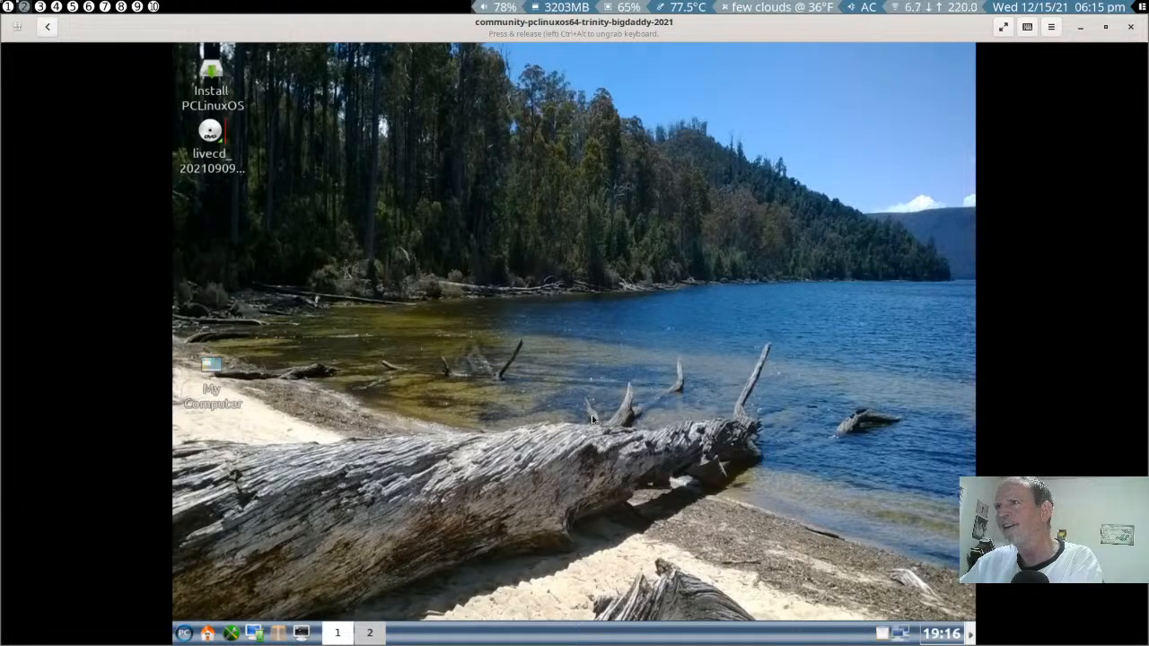
- Launch the PCLinuxOS installation wizard and choose to use the free space on the ATA QEMU HARDDISK
{"action": "mouse_move", "coordinate": [215, 118]}
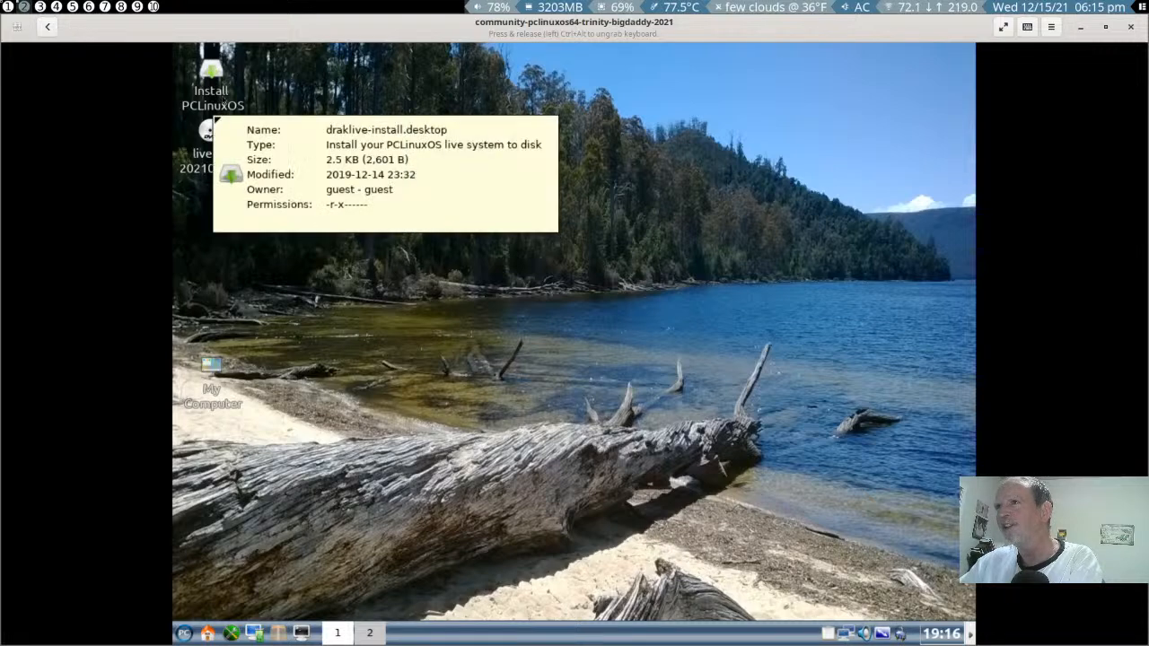
{"action": "left_click", "coordinate": [222, 95]}
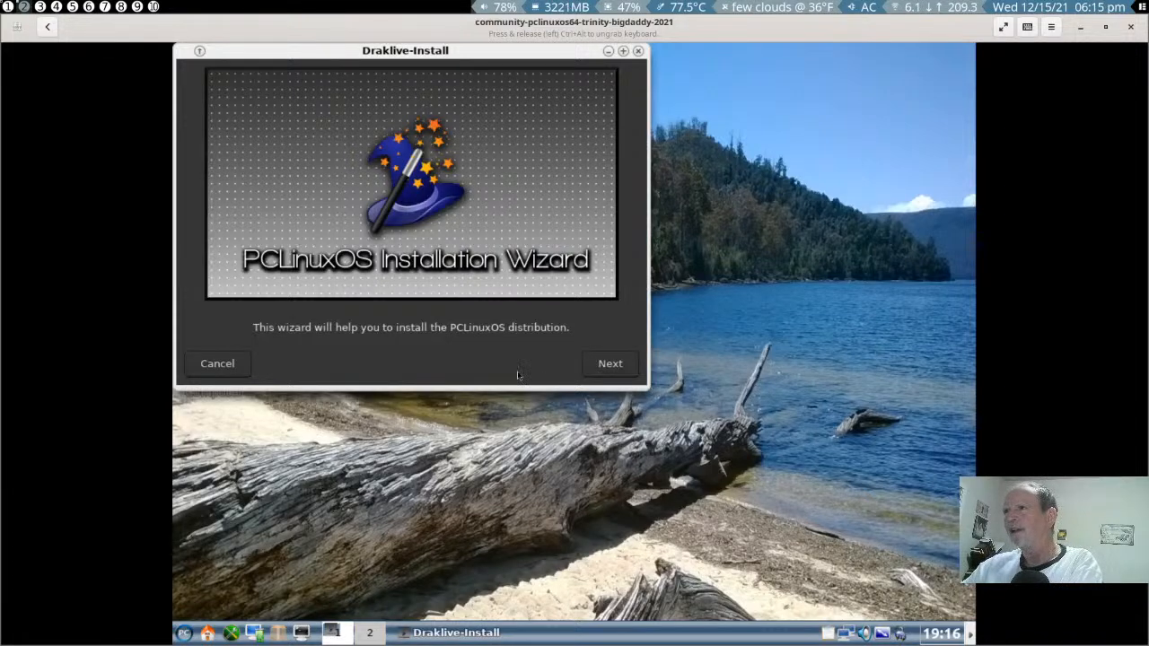
{"action": "left_click", "coordinate": [600, 366]}
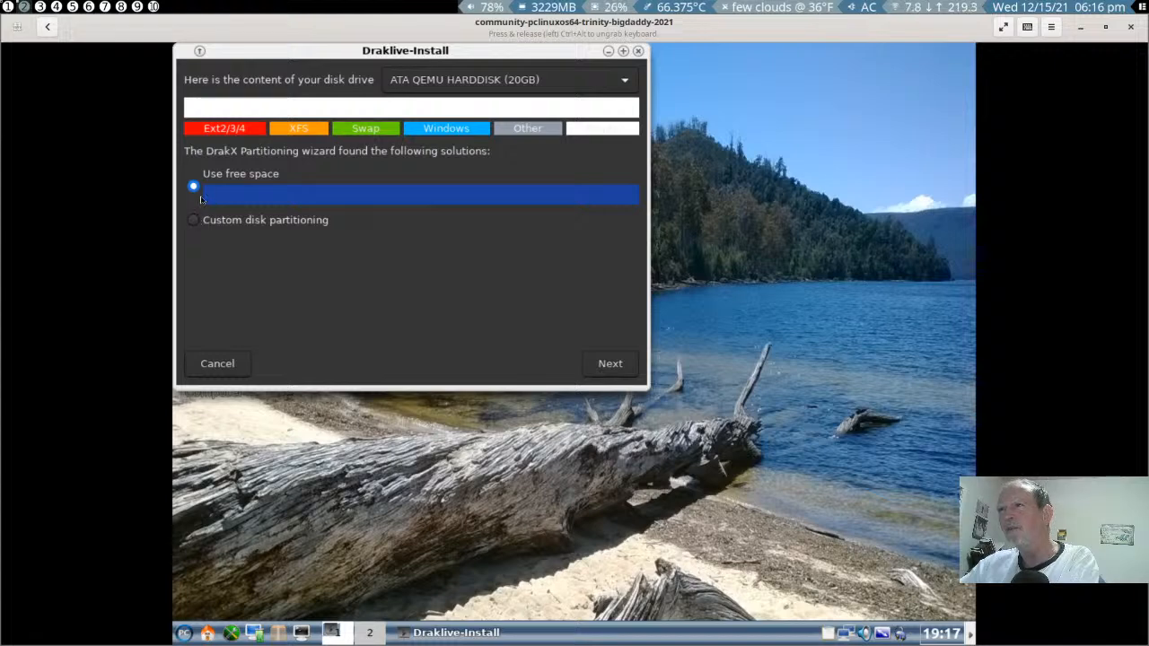
{"action": "left_click", "coordinate": [607, 364]}
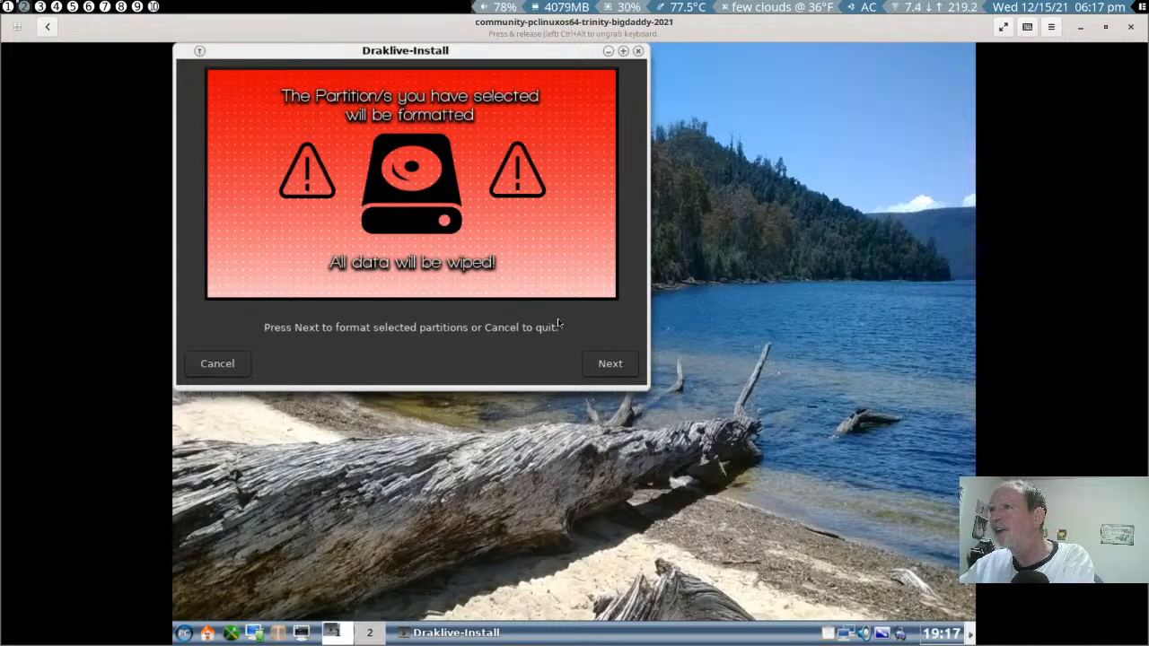
- Confirm formatting the selected partitions and choose Do Nothing for the newly detected /dev/sda1 disk
{"action": "left_click", "coordinate": [606, 366]}
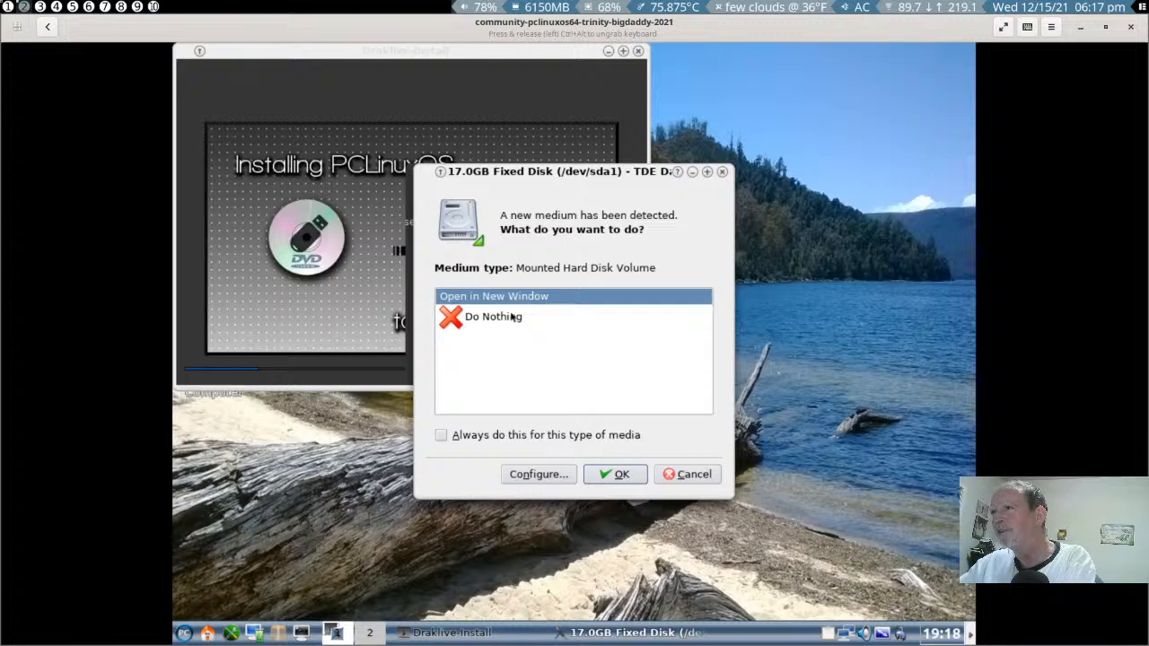
{"action": "left_click", "coordinate": [511, 314]}
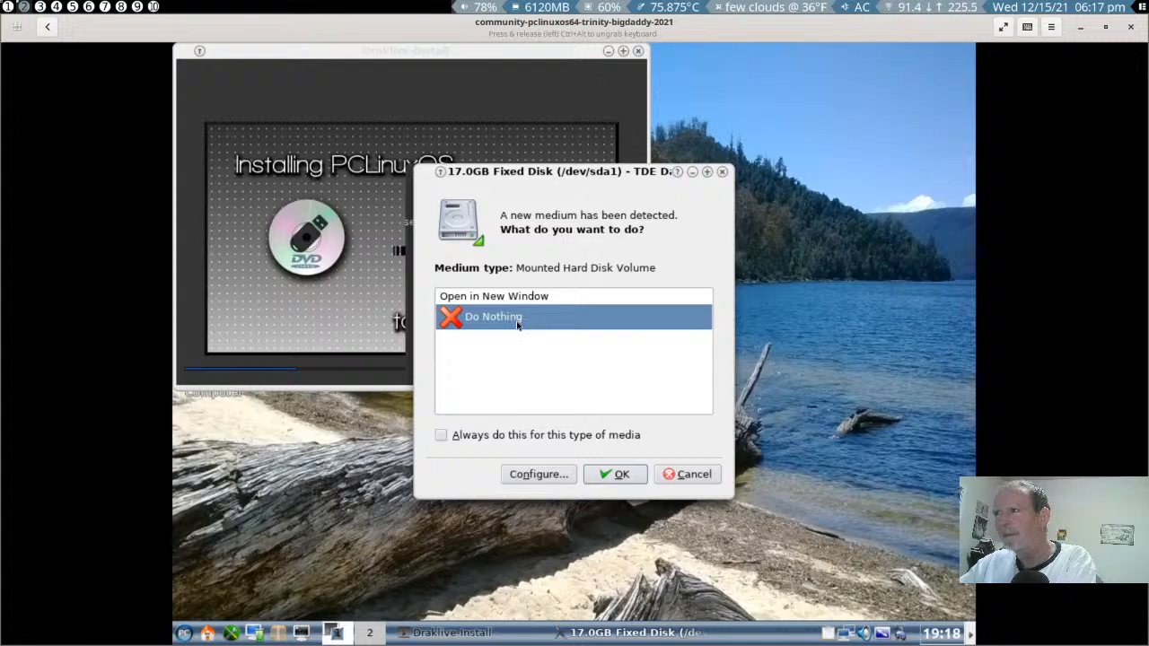
{"action": "left_click", "coordinate": [615, 473]}
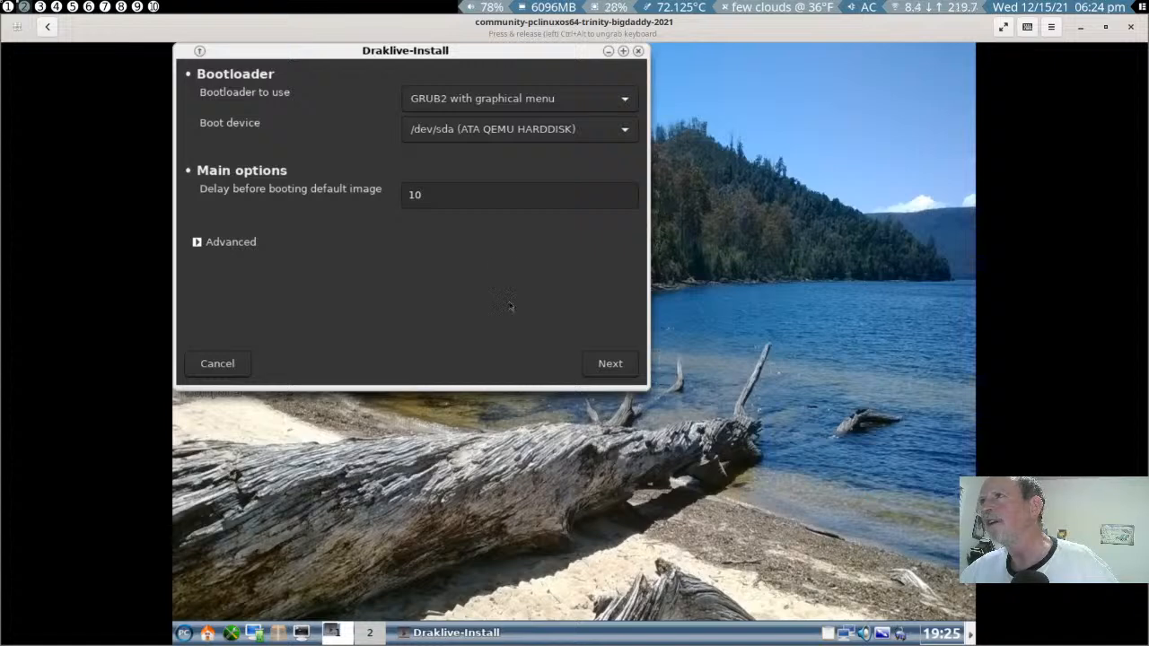
- Keep GRUB2 with graphical menu as the bootloader on /dev/sda and proceed to the boot entry options
{"action": "left_click", "coordinate": [602, 108]}
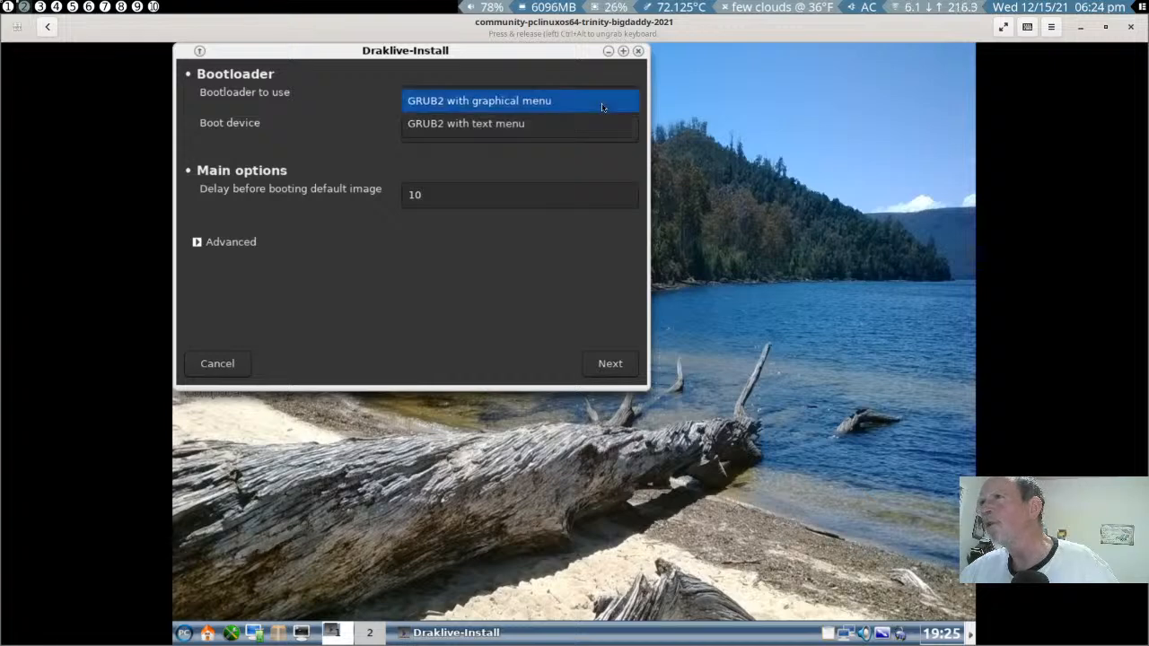
{"action": "left_click", "coordinate": [602, 106]}
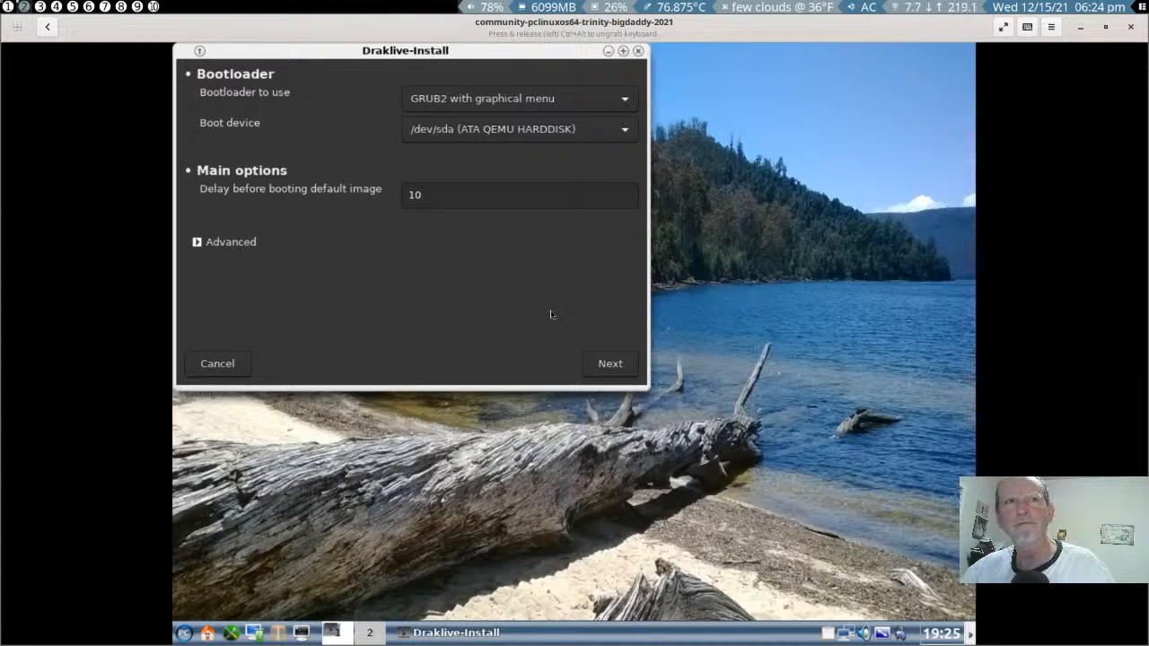
{"action": "left_click", "coordinate": [594, 363]}
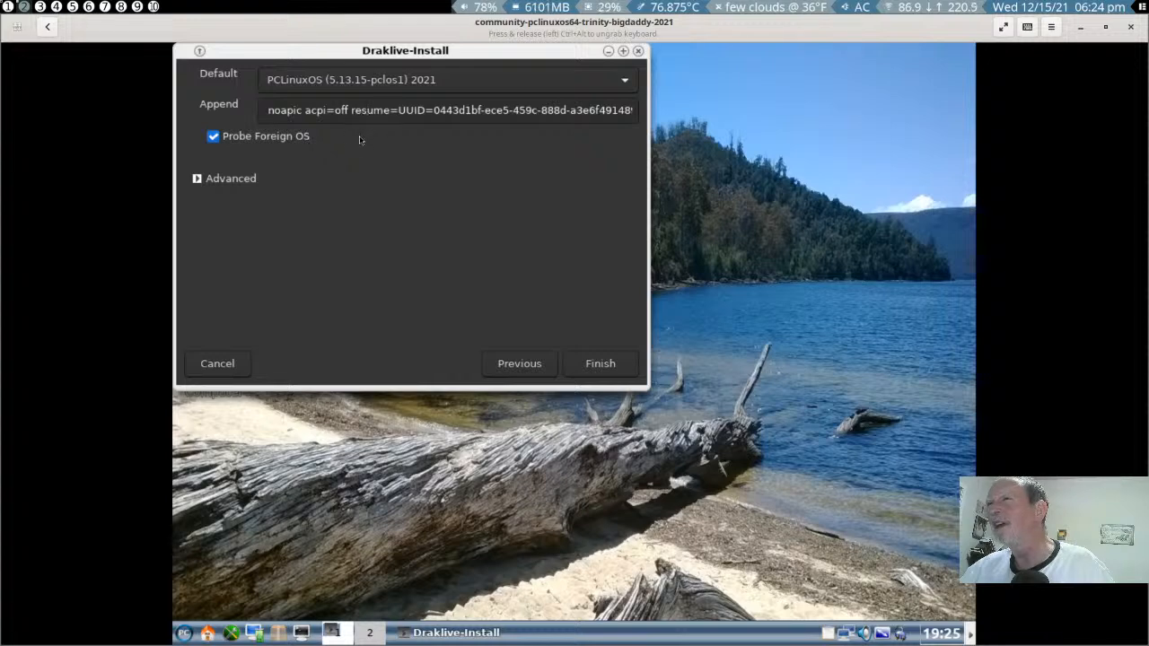
- Insert "vga=ask" before "acpi=off" in the Append options of the default PCLinuxOS boot entry
{"action": "mouse_move", "coordinate": [355, 145]}
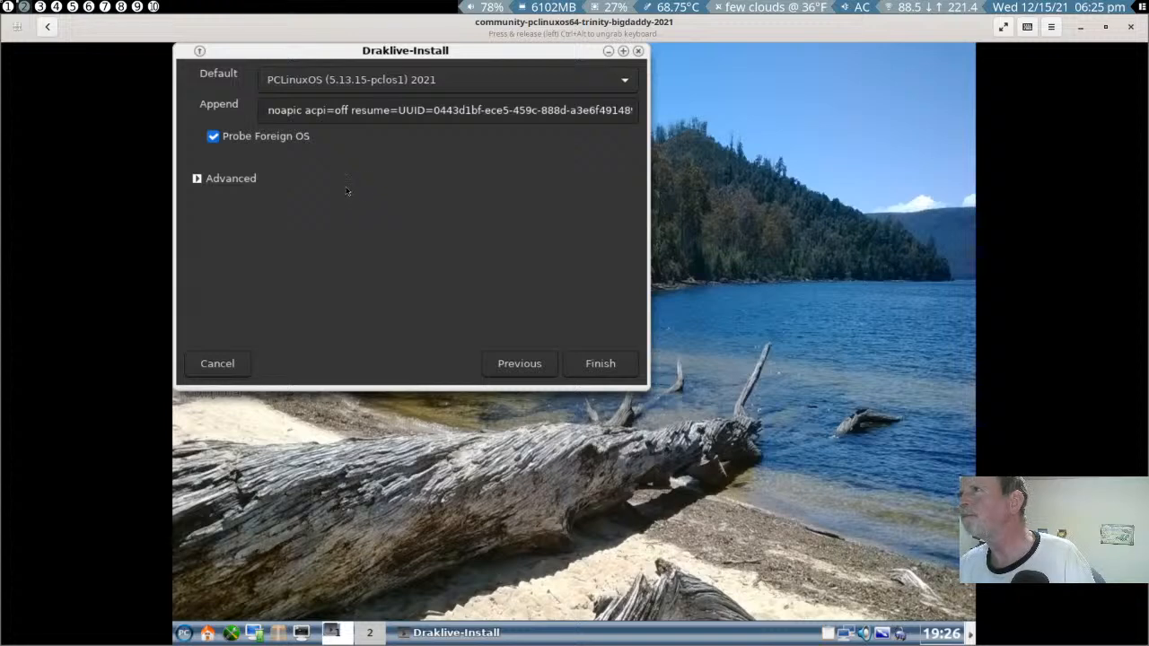
{"action": "left_click", "coordinate": [432, 107]}
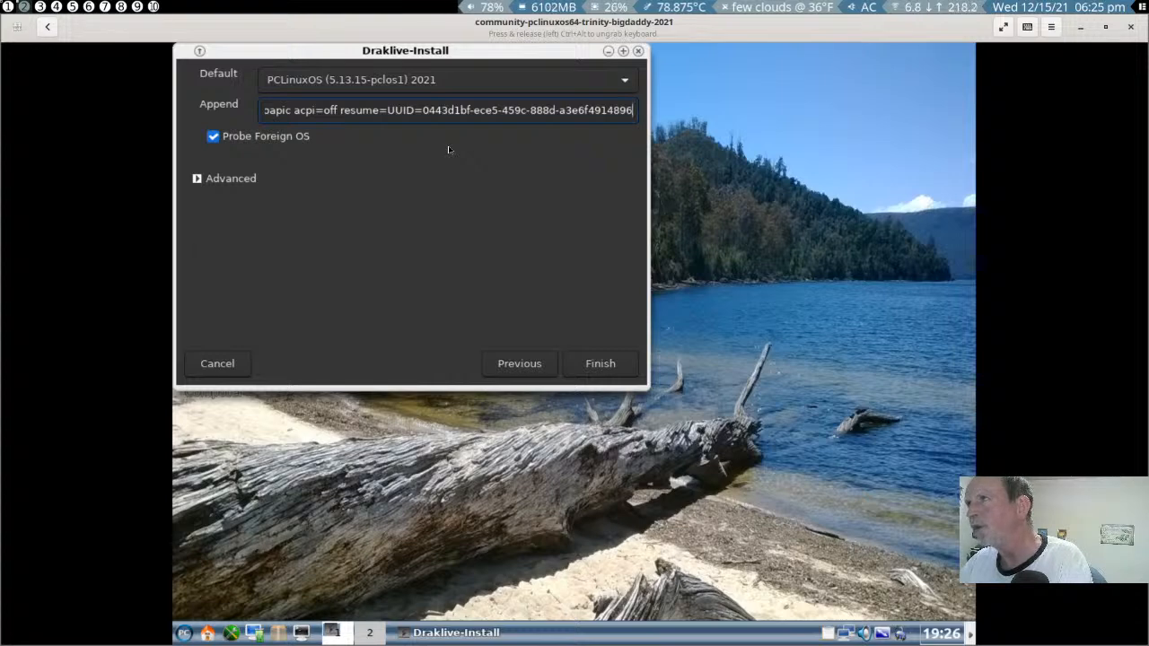
{"action": "key", "text": "Left"}
{"action": "key", "text": "Left"}
{"action": "key", "text": "Left"}
{"action": "key", "text": "Left"}
{"action": "key", "text": "Left"}
{"action": "key", "text": "Left"}
{"action": "key", "text": "Left"}
{"action": "key", "text": "Left"}
{"action": "key", "text": "Left"}
{"action": "key", "text": "Left"}
{"action": "key", "text": "Left"}
{"action": "key", "text": "Left"}
{"action": "key", "text": "Left"}
{"action": "key", "text": "Left"}
{"action": "key", "text": "Left"}
{"action": "key", "text": "Left"}
{"action": "key", "text": "Left"}
{"action": "key", "text": "Left"}
{"action": "key", "text": "Left"}
{"action": "key", "text": "Left"}
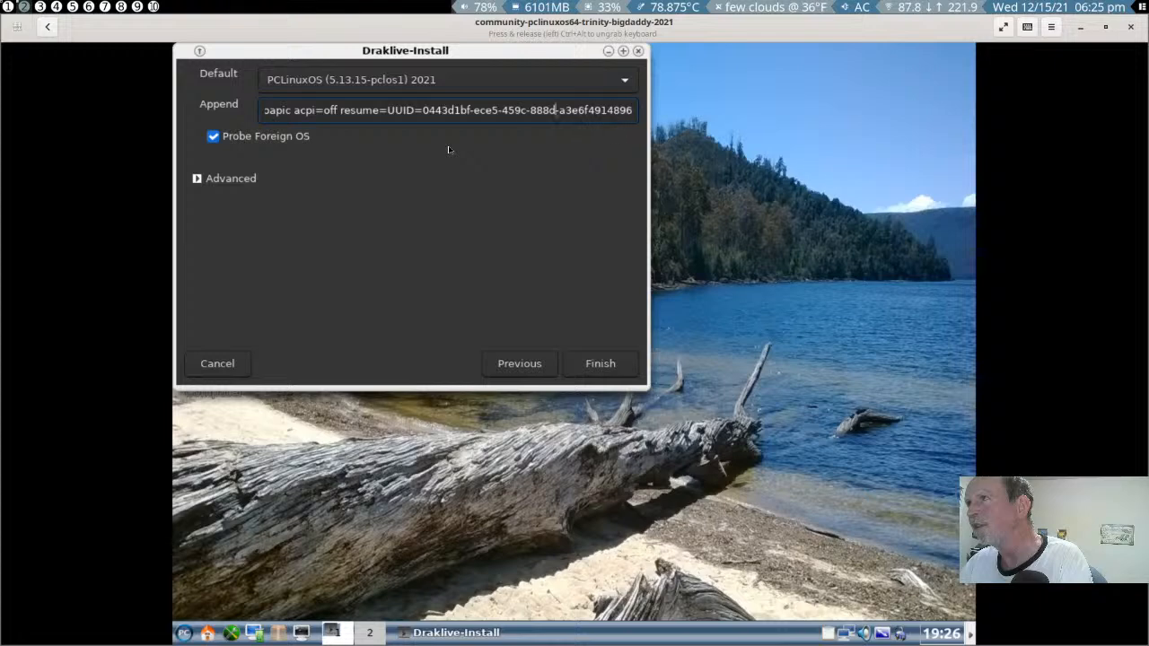
{"action": "key", "text": "Left"}
{"action": "key", "text": "Left"}
{"action": "key", "text": "Left"}
{"action": "key", "text": "Left"}
{"action": "key", "text": "Left"}
{"action": "key", "text": "Left"}
{"action": "key", "text": "Left"}
{"action": "key", "text": "Left"}
{"action": "key", "text": "Left"}
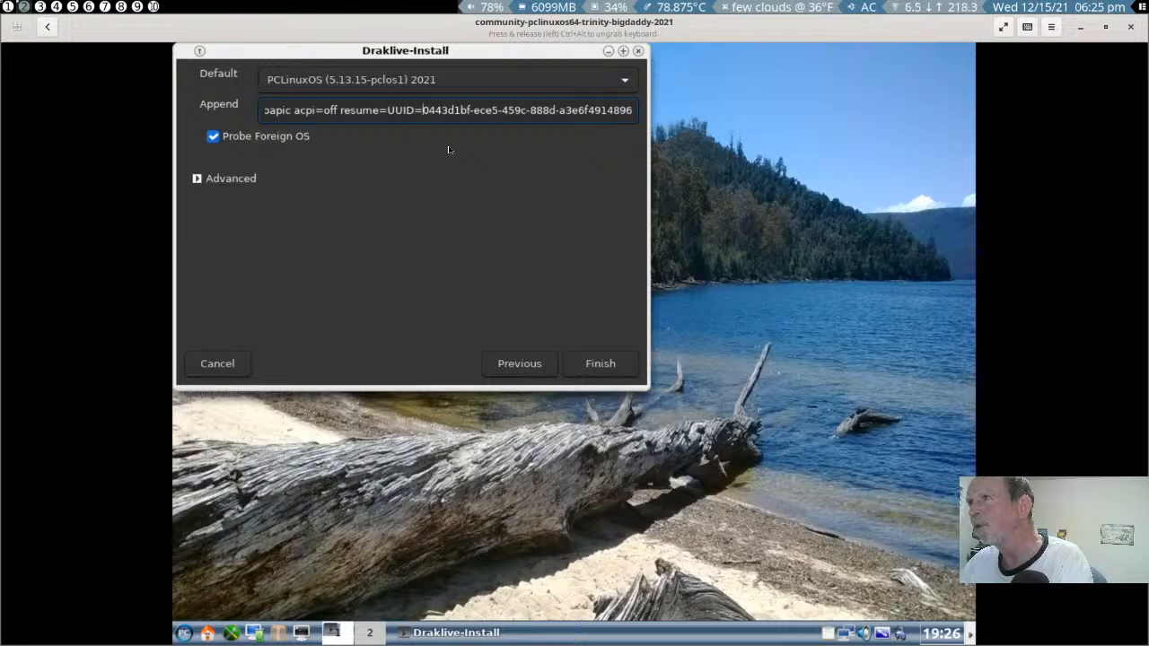
{"action": "key", "text": "Left"}
{"action": "key", "text": "Left"}
{"action": "key", "text": "Left"}
{"action": "key", "text": "Left"}
{"action": "key", "text": "Left"}
{"action": "key", "text": "Left"}
{"action": "key", "text": "Left"}
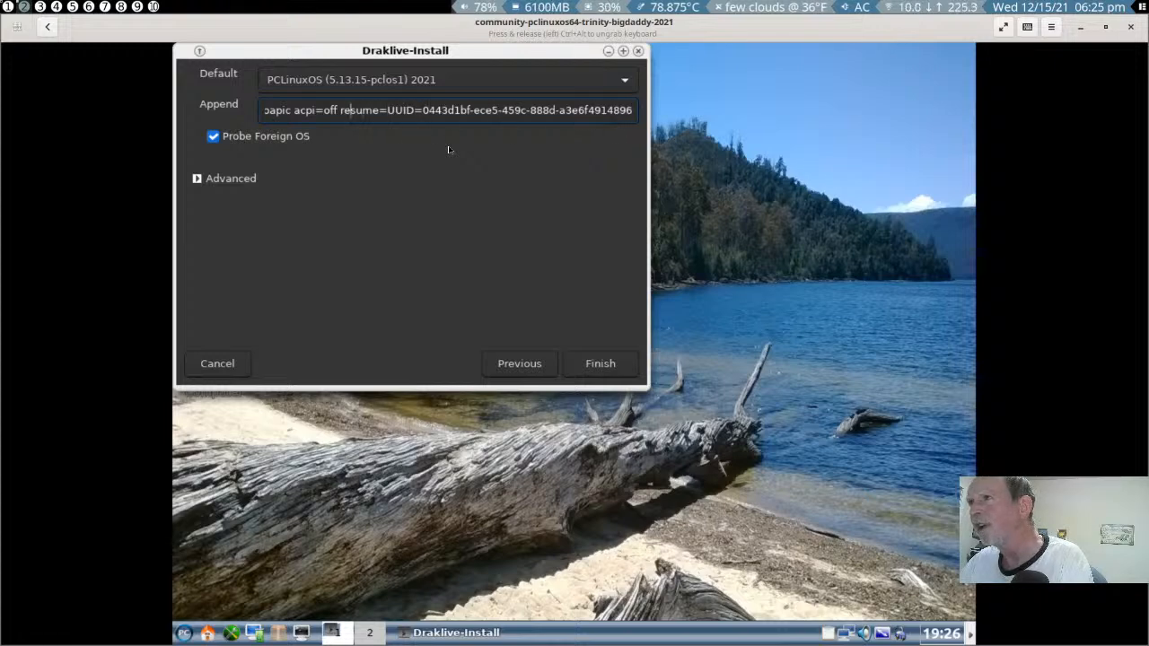
{"action": "key", "text": "Left"}
{"action": "key", "text": "Left"}
{"action": "key", "text": "Left"}
{"action": "key", "text": "Left"}
{"action": "key", "text": "Left"}
{"action": "key", "text": "Left"}
{"action": "key", "text": "Left"}
{"action": "key", "text": "Left"}
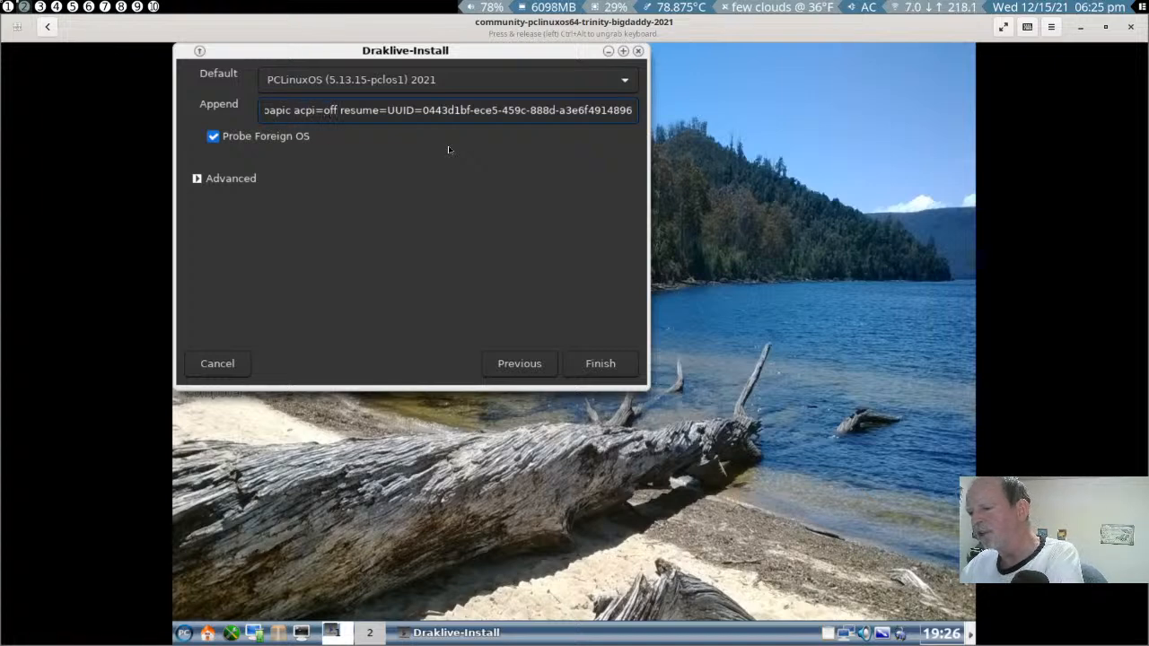
{"action": "type", "text": "vga"}
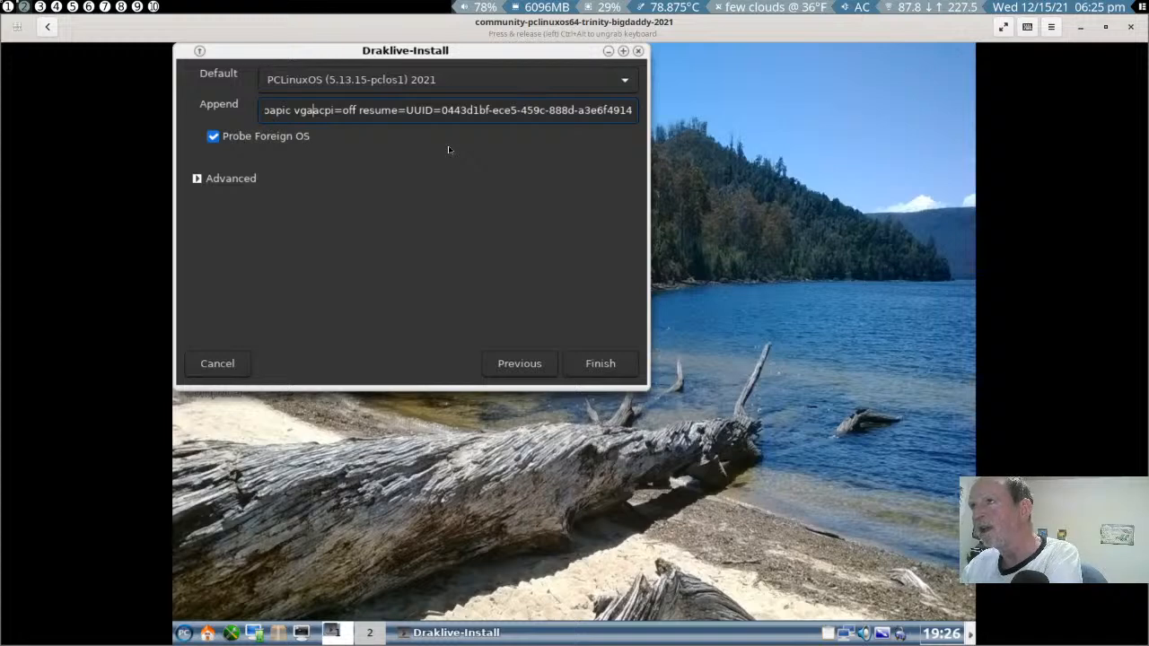
{"action": "type", "text": "="}
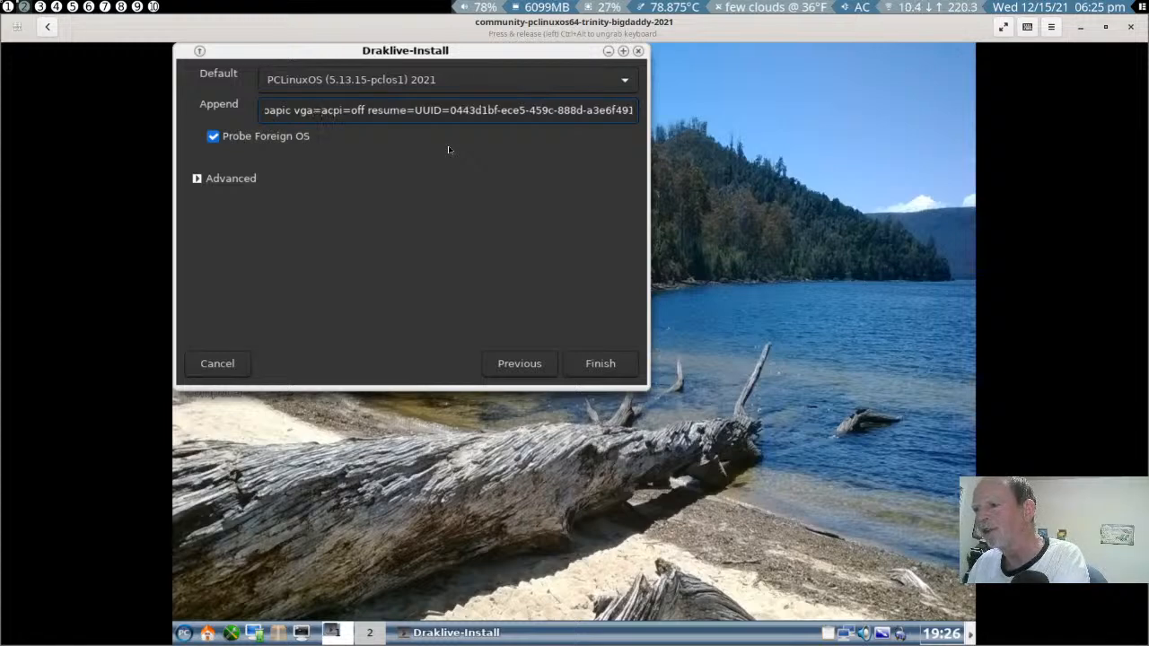
{"action": "type", "text": "ask"}
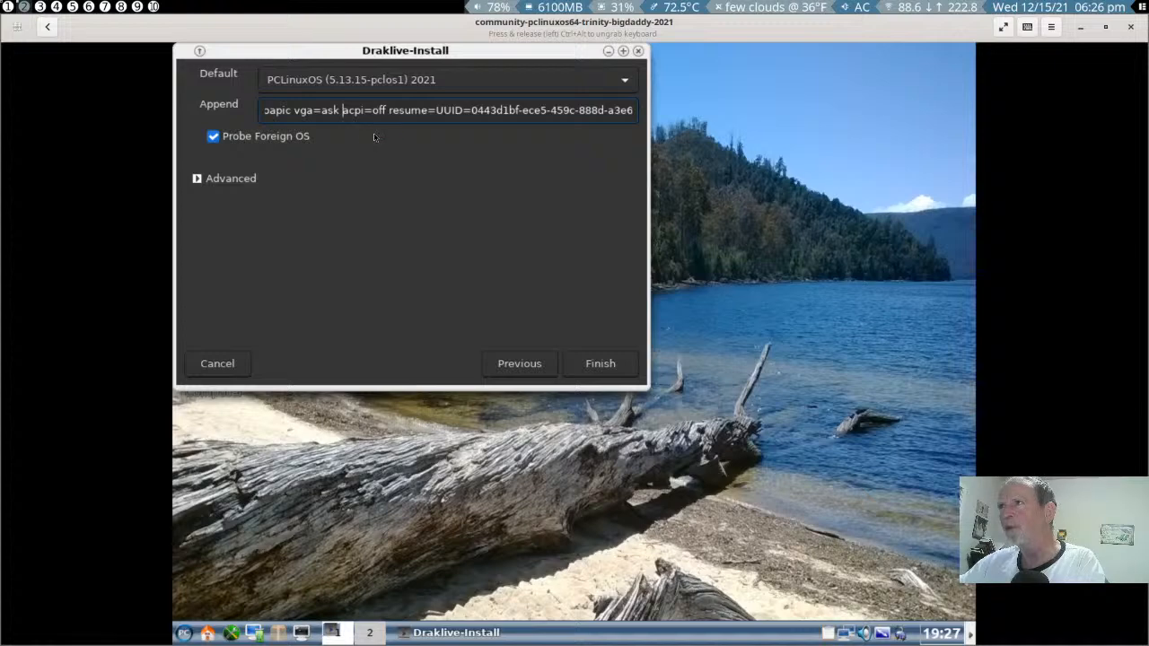
- Accept the advanced bootloader configuration with the video mode left blank and finish the PCLinuxOS installer
{"action": "mouse_move", "coordinate": [367, 139]}
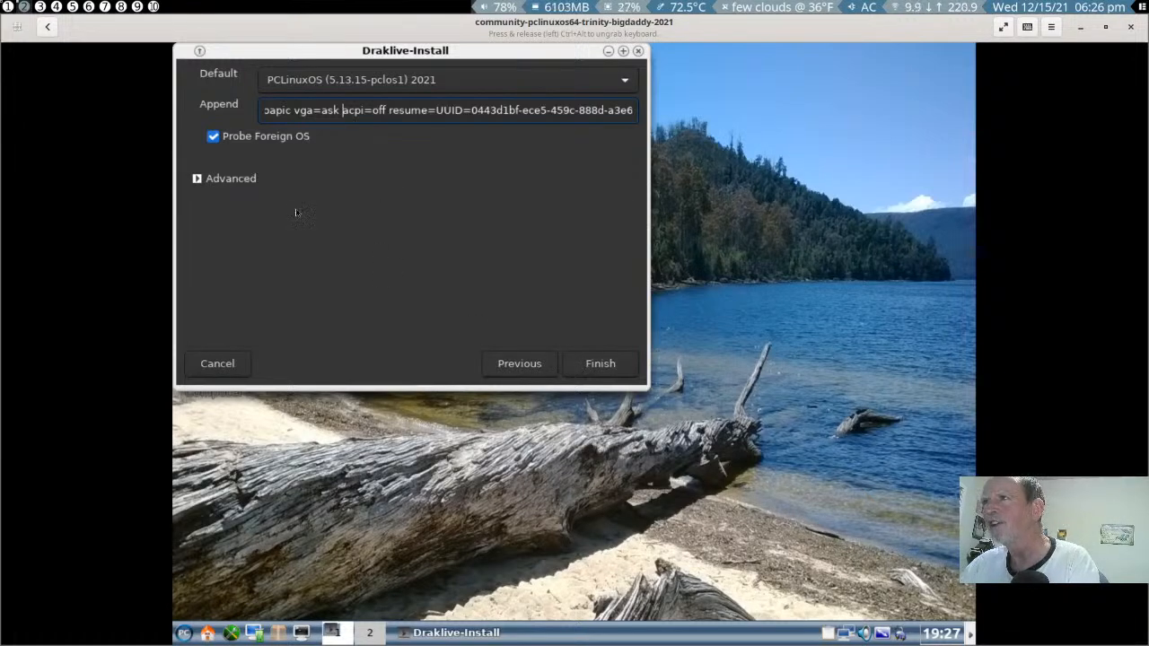
{"action": "left_click", "coordinate": [202, 179]}
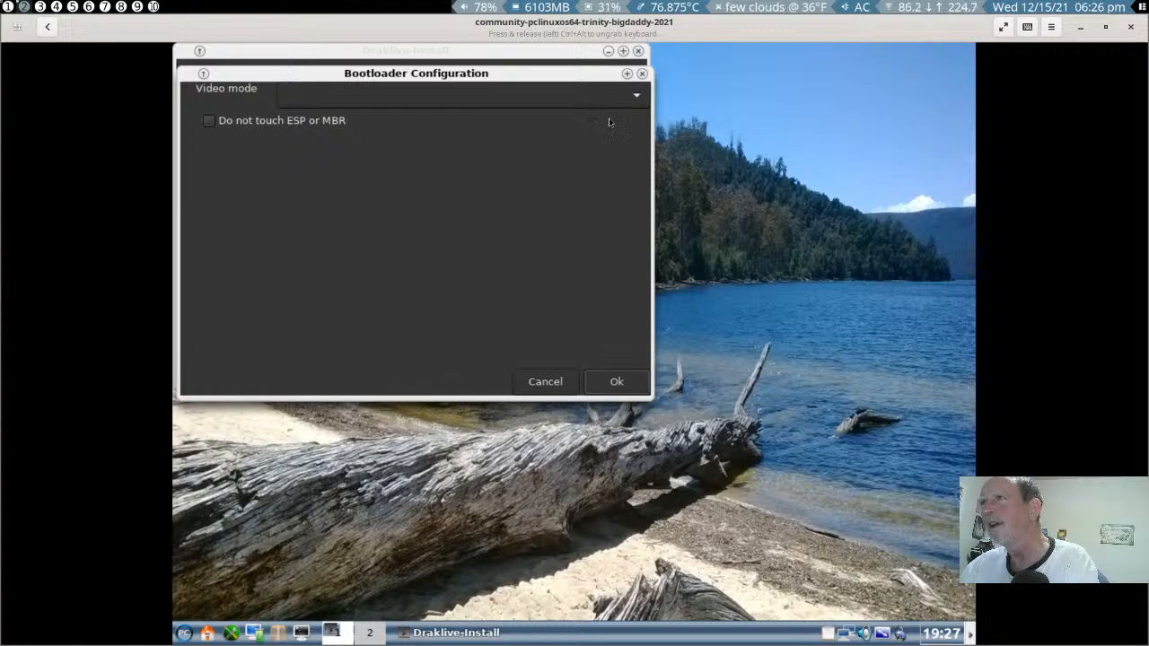
{"action": "left_click", "coordinate": [634, 104]}
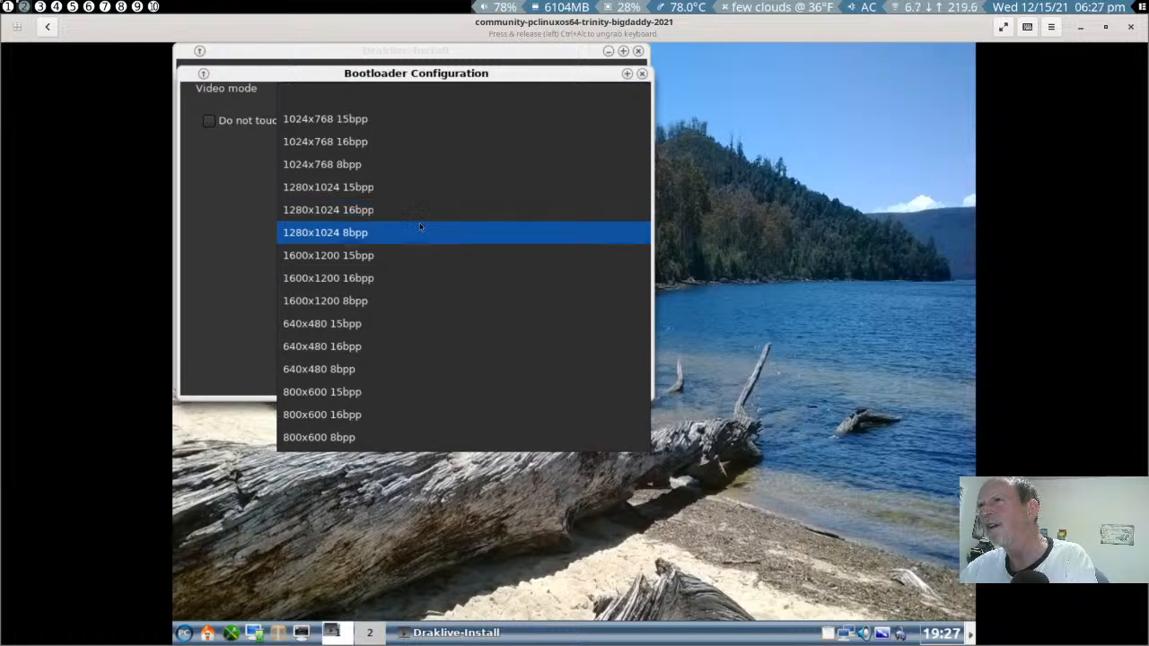
{"action": "left_click", "coordinate": [243, 160]}
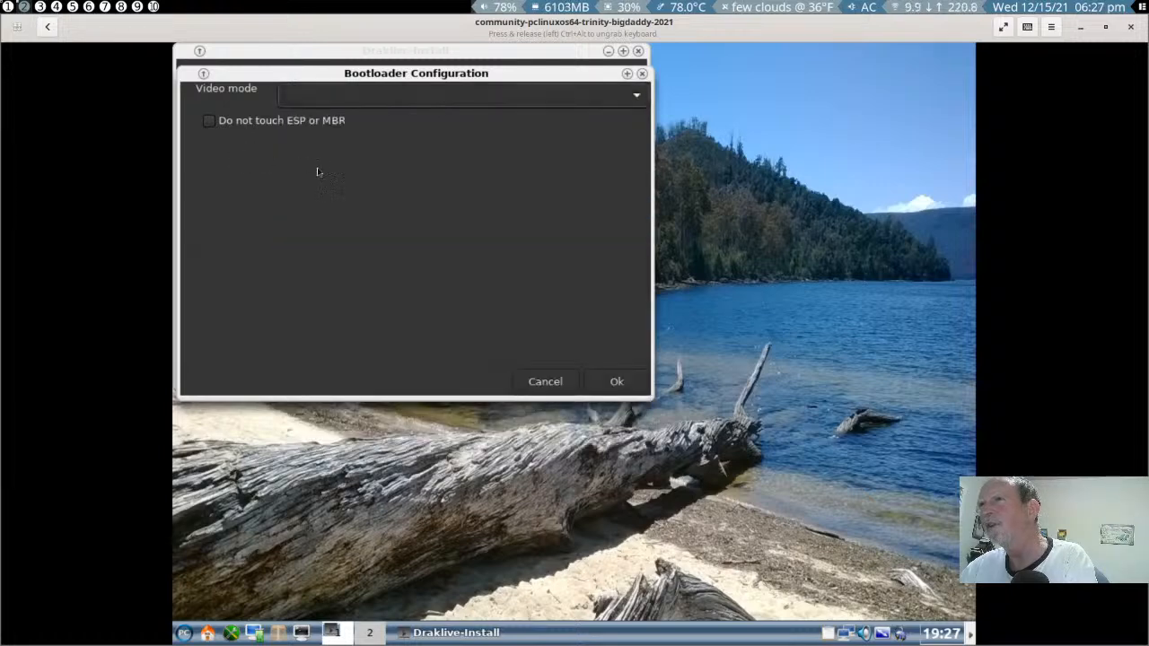
{"action": "left_click", "coordinate": [614, 382]}
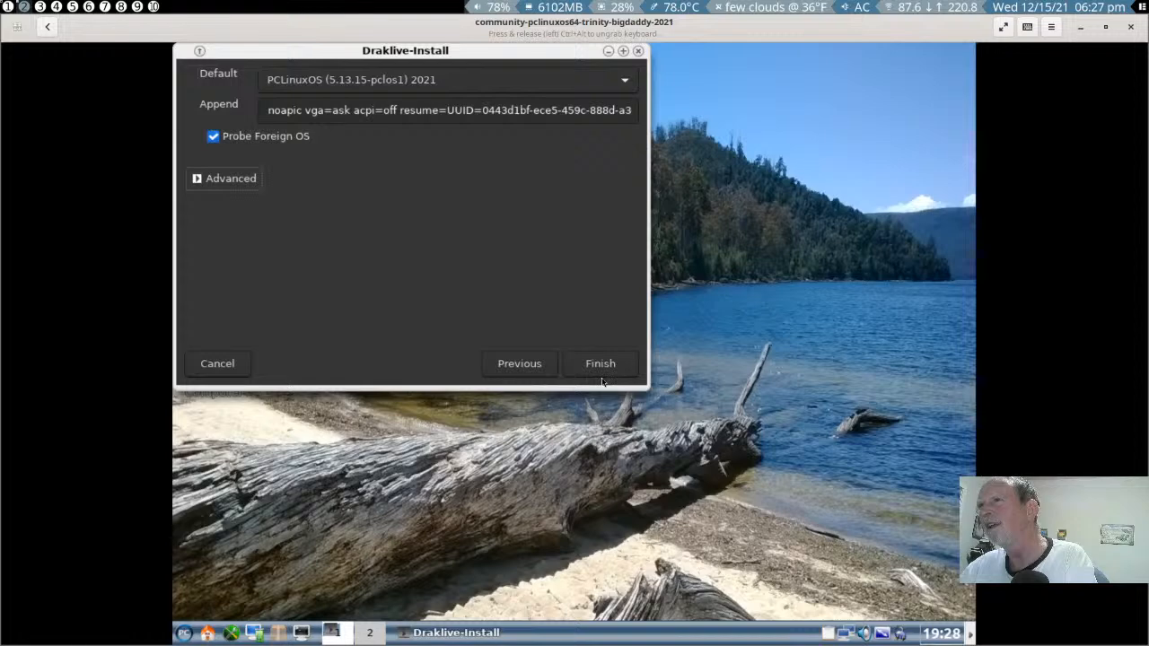
{"action": "left_click", "coordinate": [604, 374]}
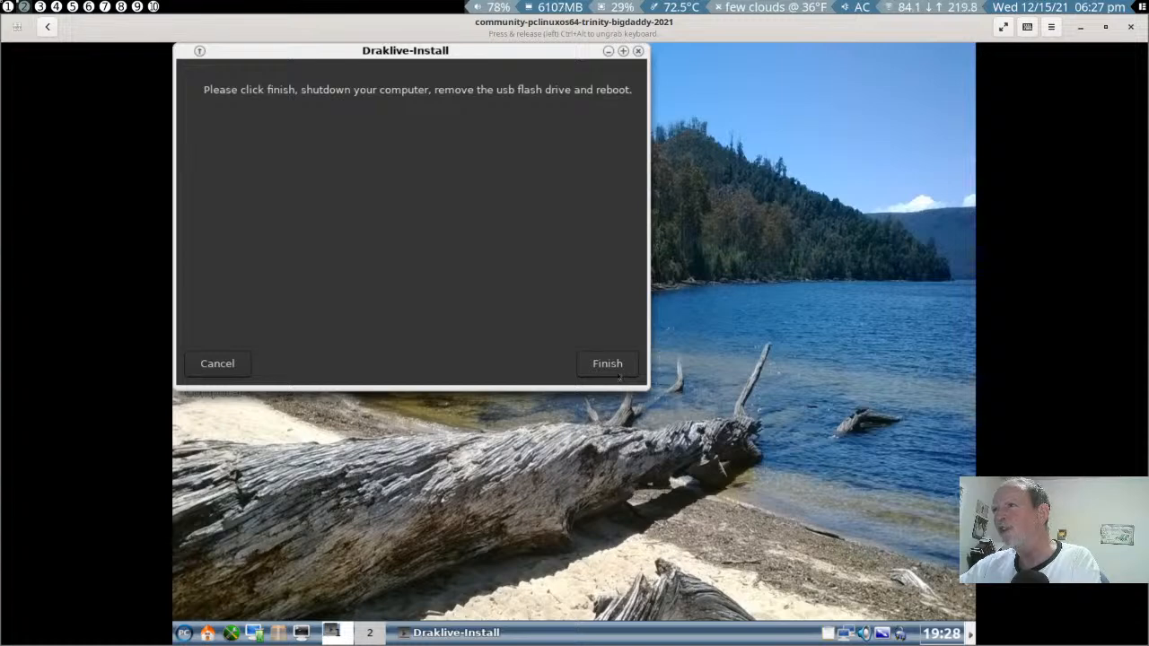
{"action": "left_click", "coordinate": [618, 374]}
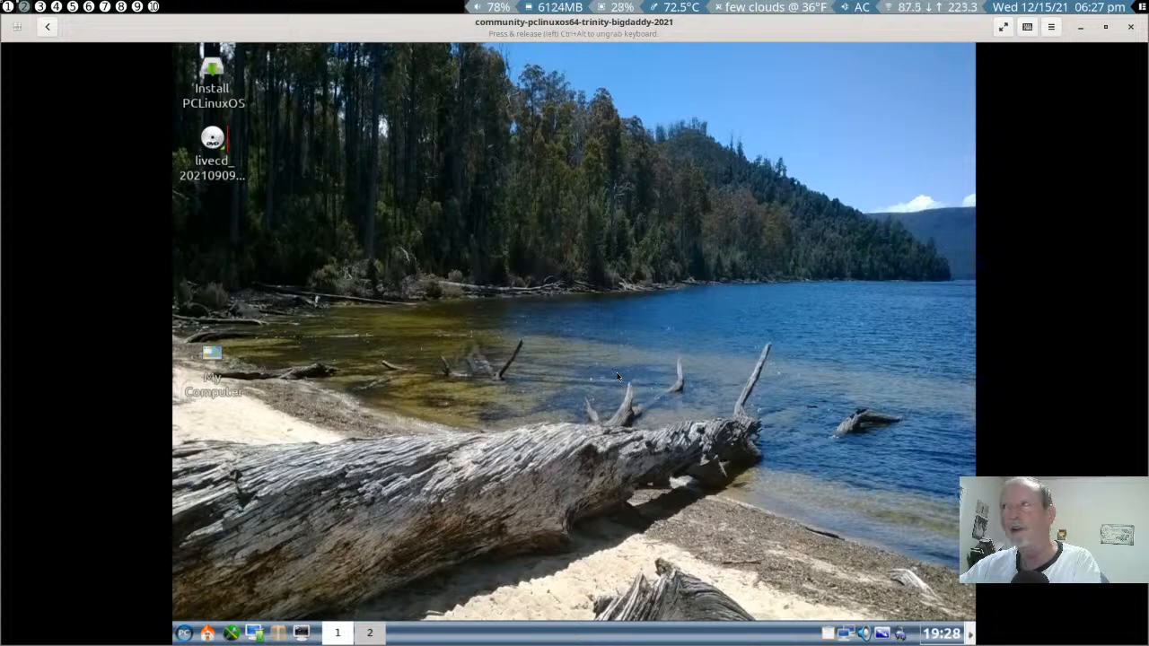
- Check which ISO is attached to the running virtual machine's CD/DVD drive
{"action": "left_click", "coordinate": [1052, 27]}
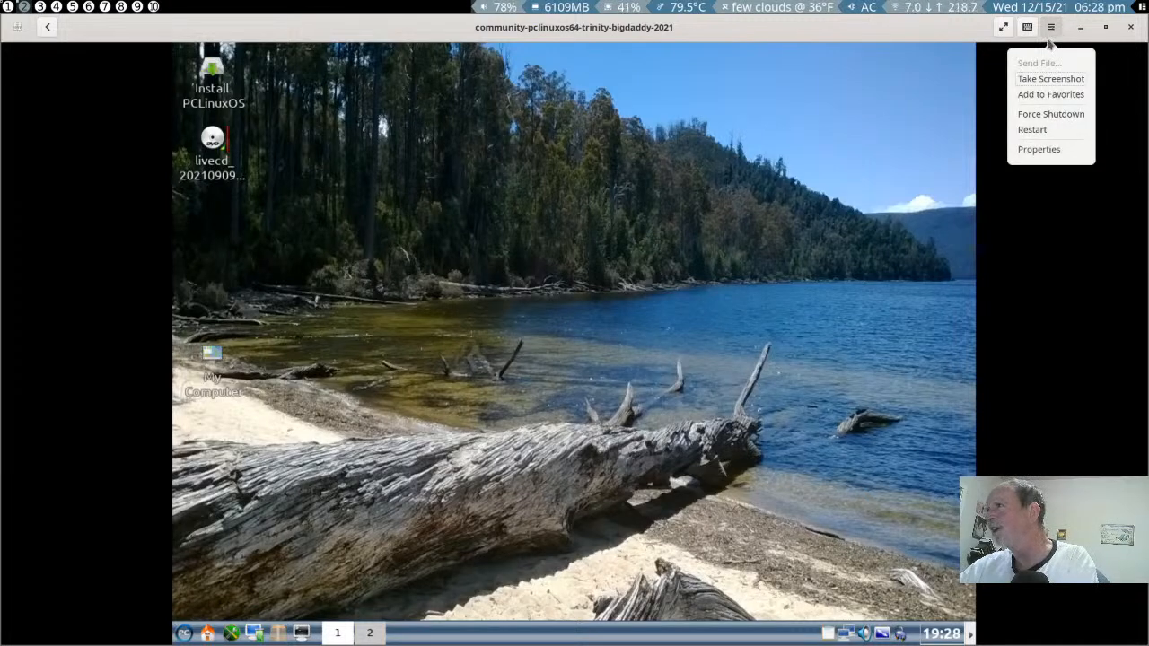
{"action": "left_click", "coordinate": [1035, 149]}
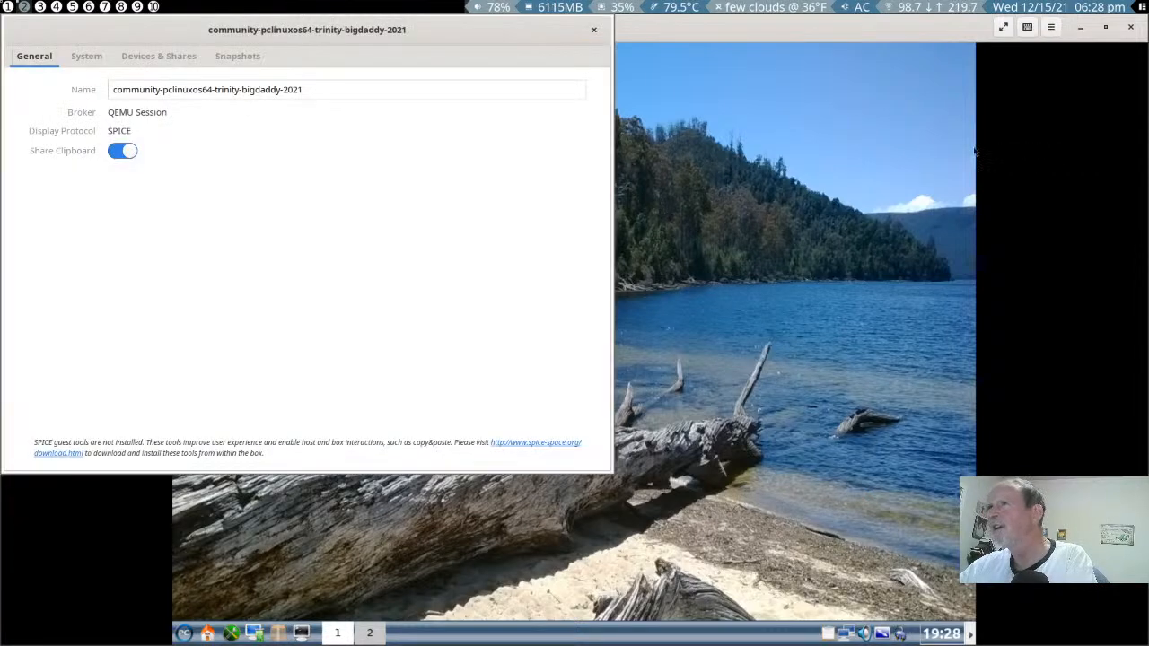
{"action": "left_click", "coordinate": [130, 56]}
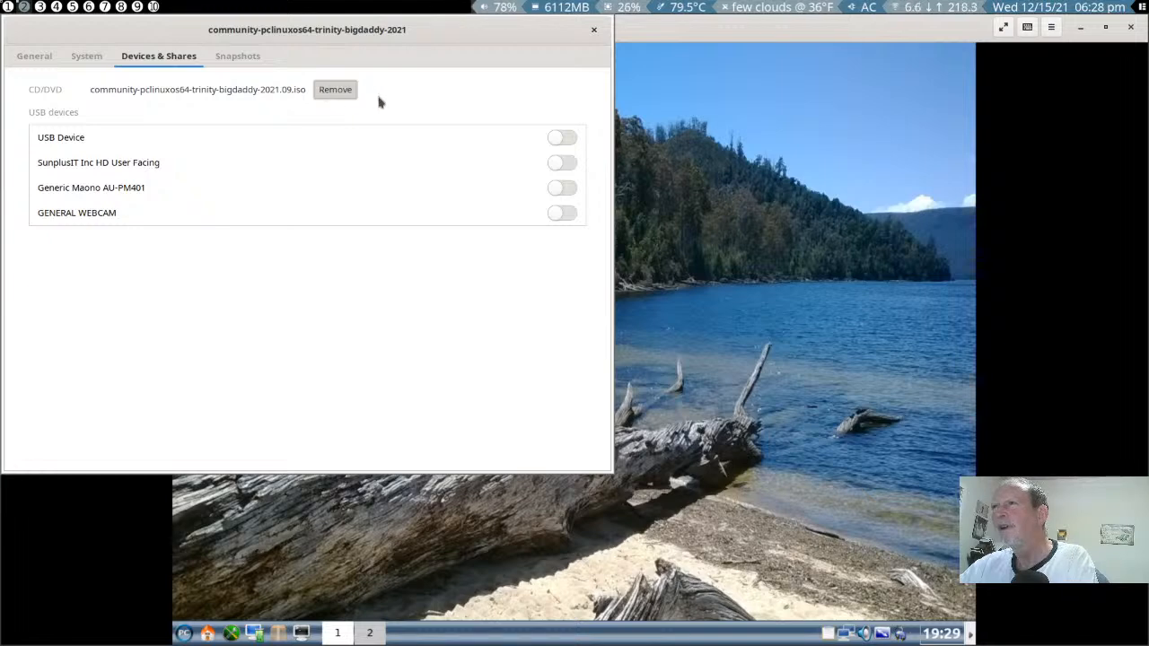
{"action": "left_click", "coordinate": [593, 31]}
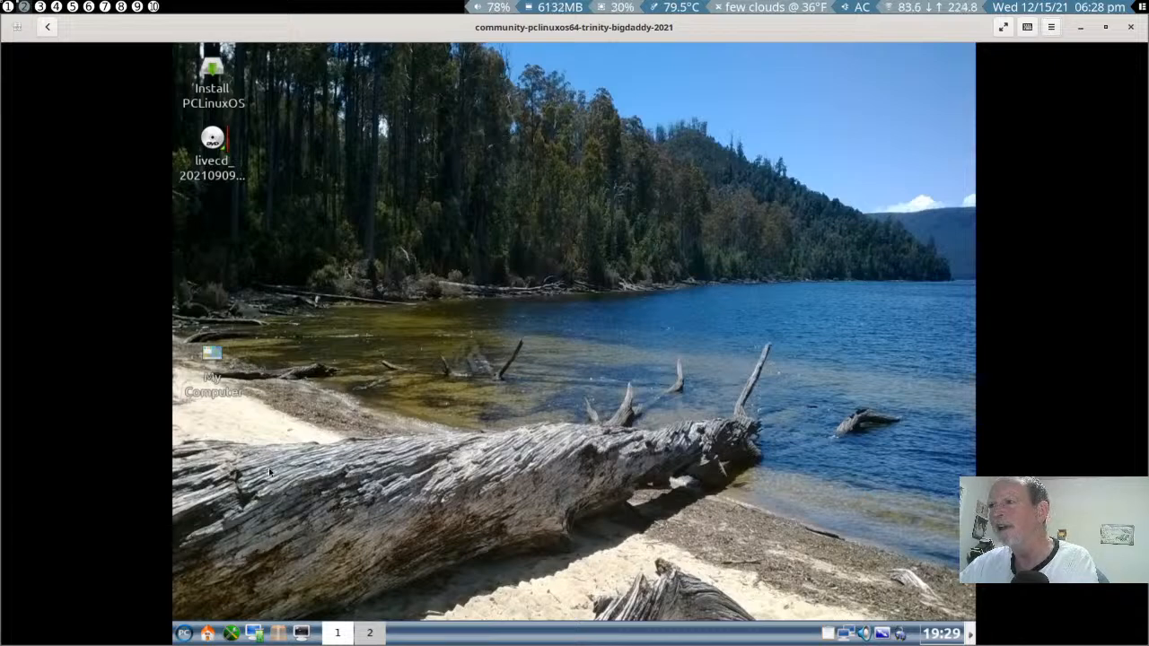
- Turn off the computer from the Trinity log-out dialog and force the virtual machine to shut down
{"action": "left_click", "coordinate": [183, 634]}
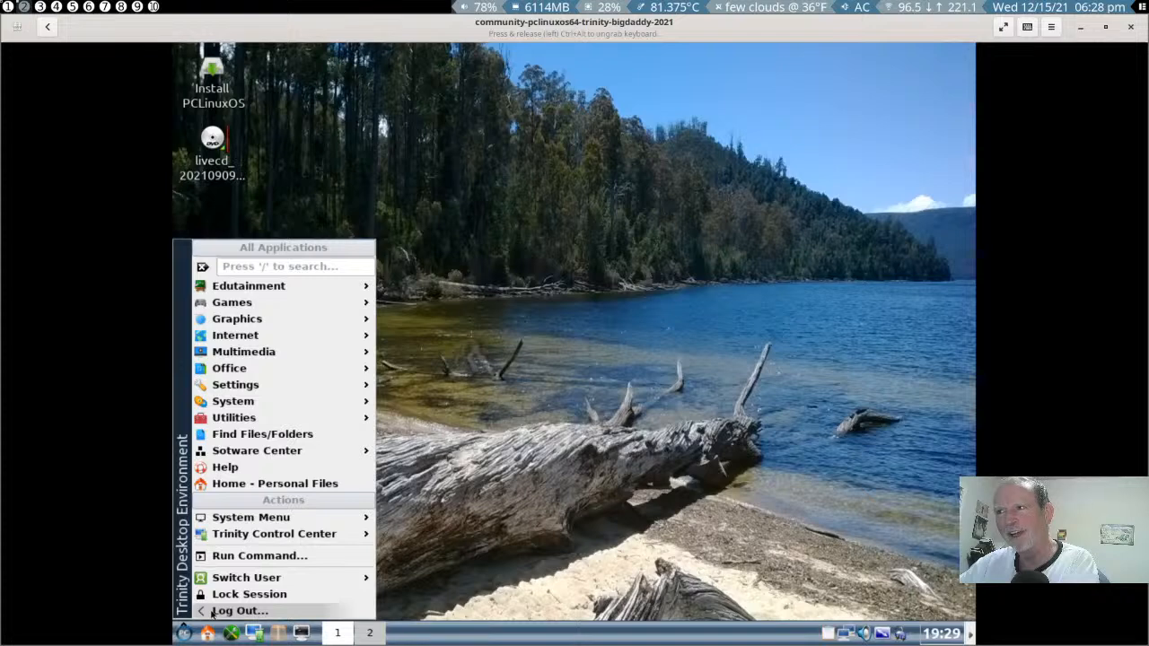
{"action": "left_click", "coordinate": [239, 610]}
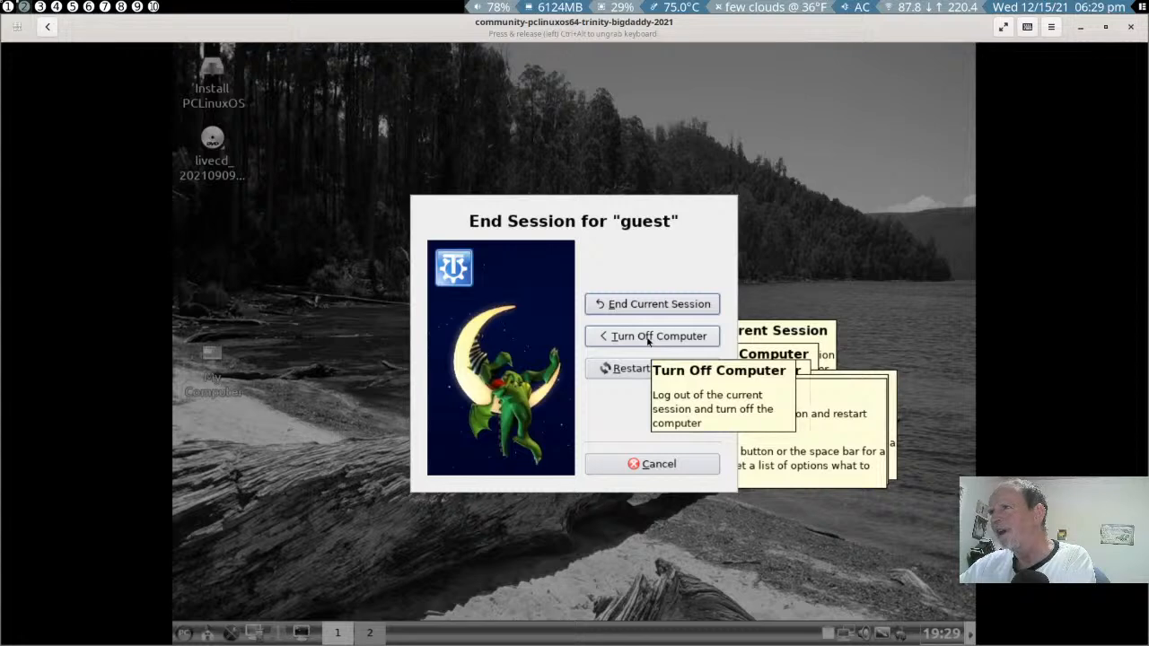
{"action": "left_click", "coordinate": [648, 337]}
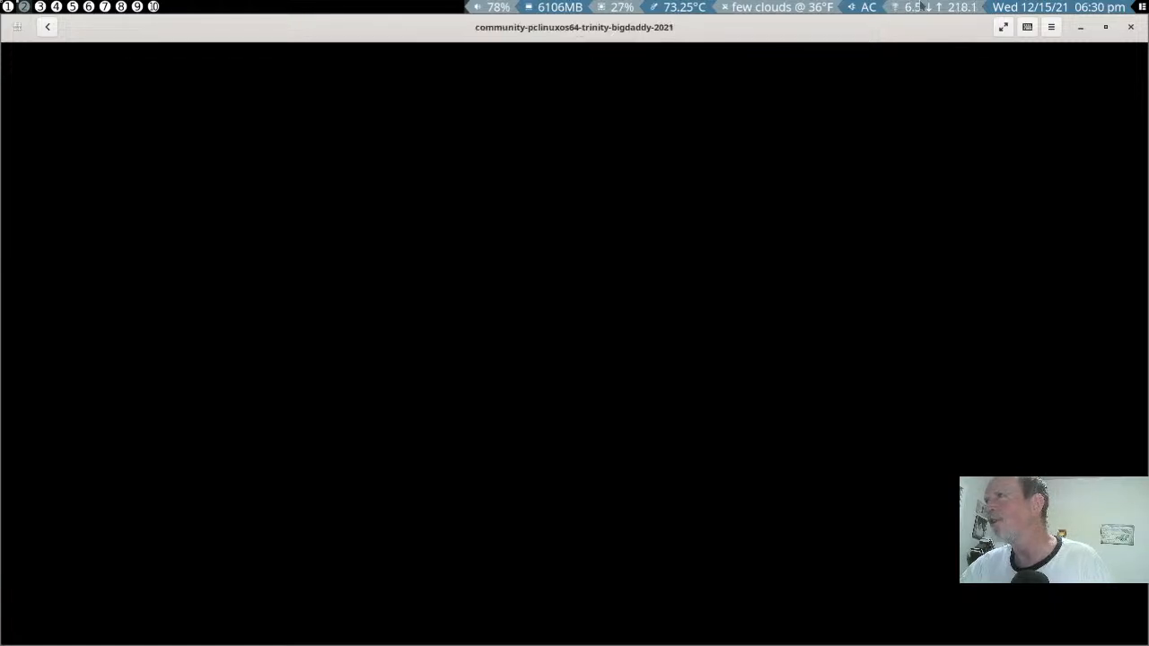
{"action": "left_click", "coordinate": [1051, 28]}
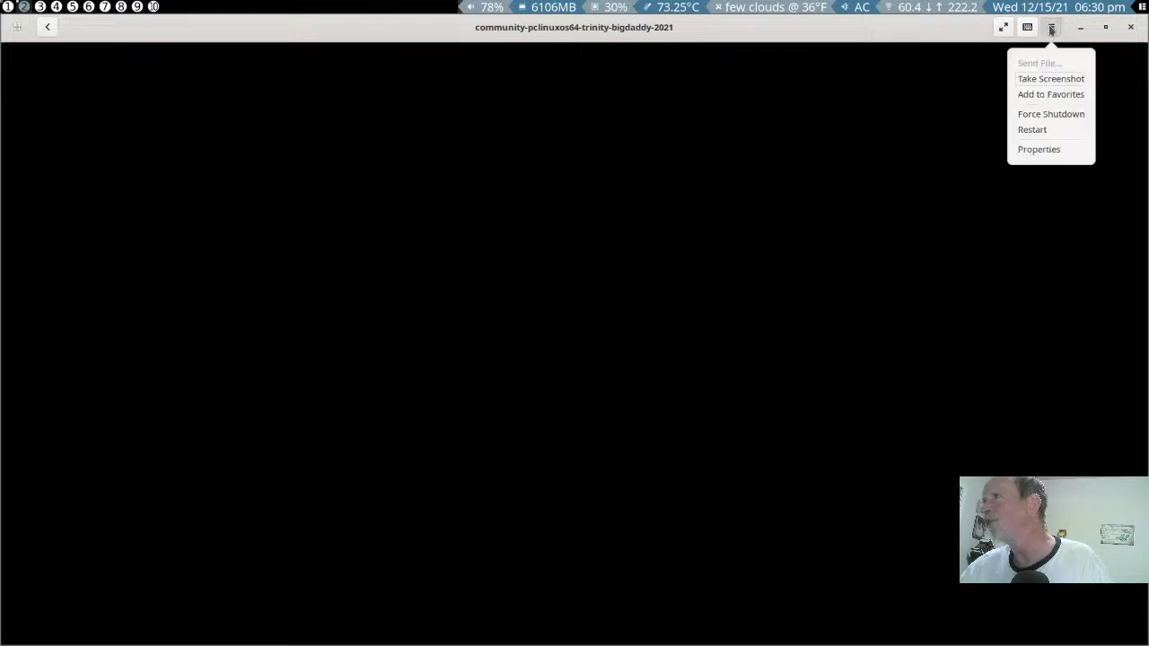
{"action": "left_click", "coordinate": [1051, 115]}
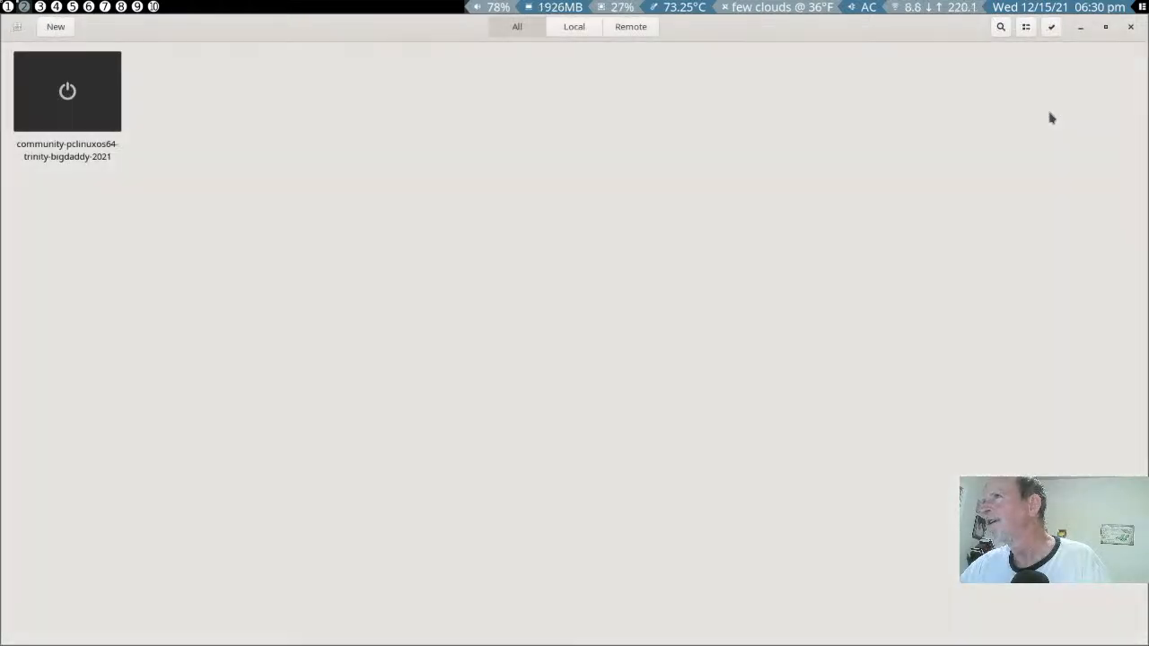
- Check the CD/DVD drive in the properties of the powered-off community-pclinuxos64-trinity-bigdaddy-2021 machine
{"action": "right_click", "coordinate": [89, 101]}
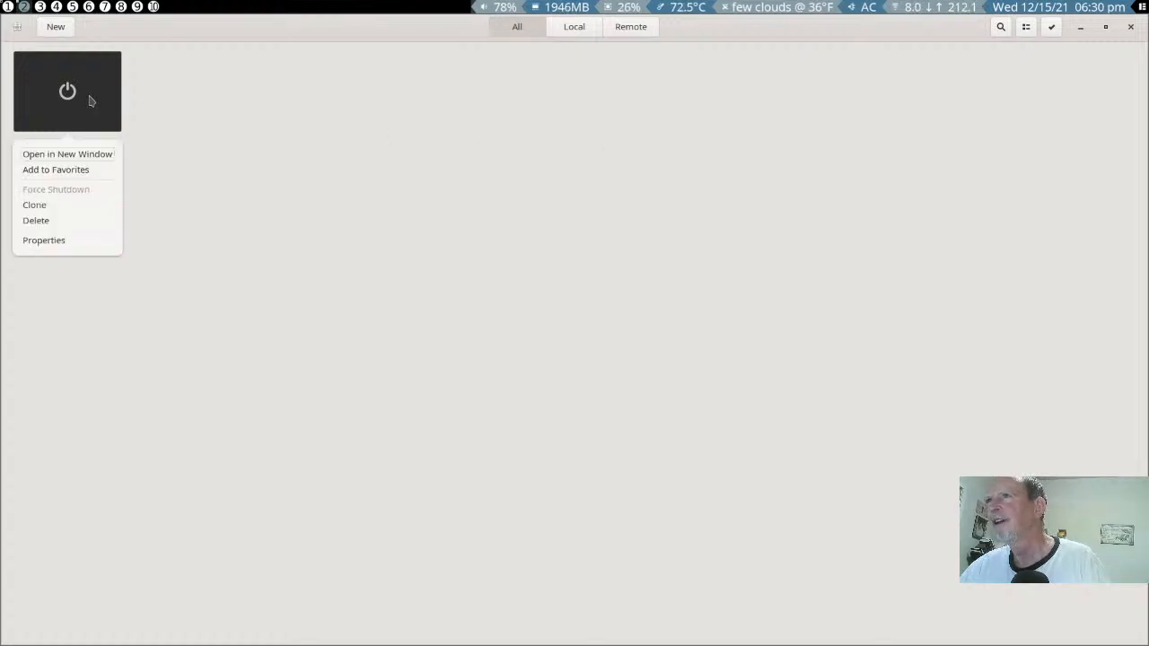
{"action": "left_click", "coordinate": [44, 240]}
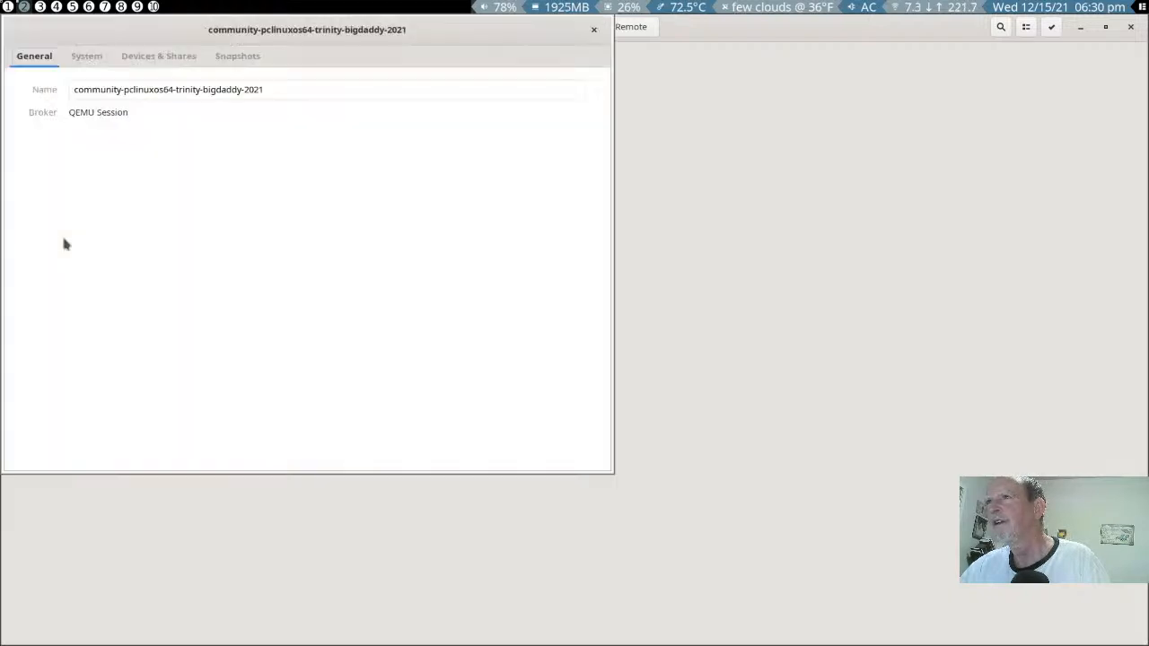
{"action": "left_click", "coordinate": [153, 56]}
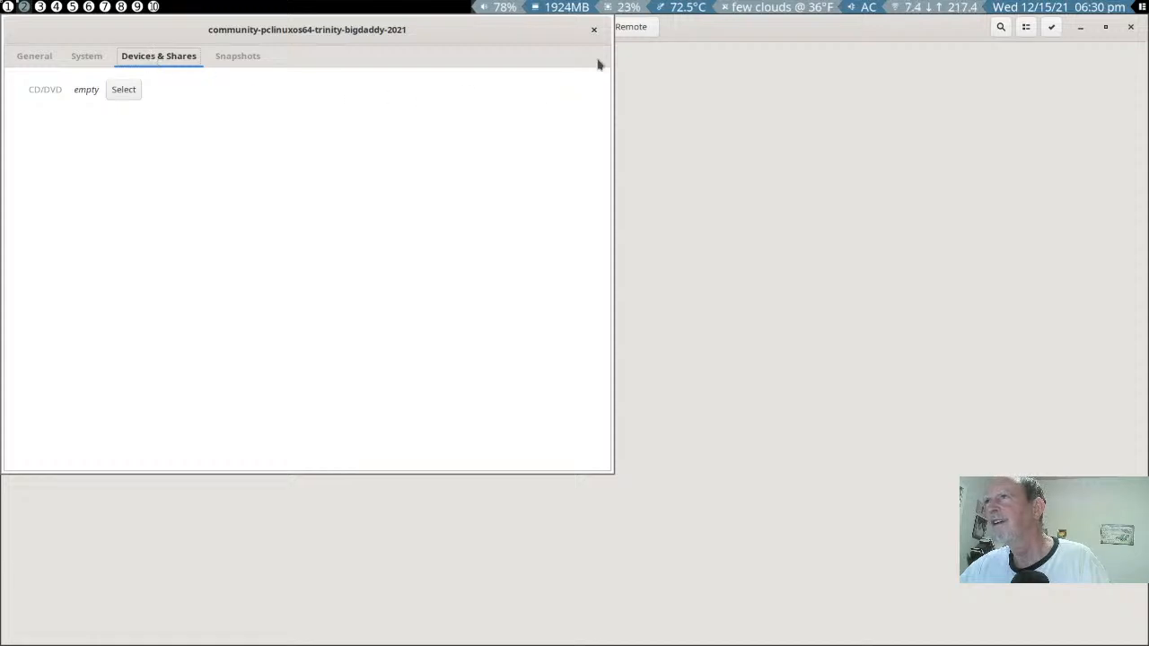
{"action": "left_click", "coordinate": [594, 30]}
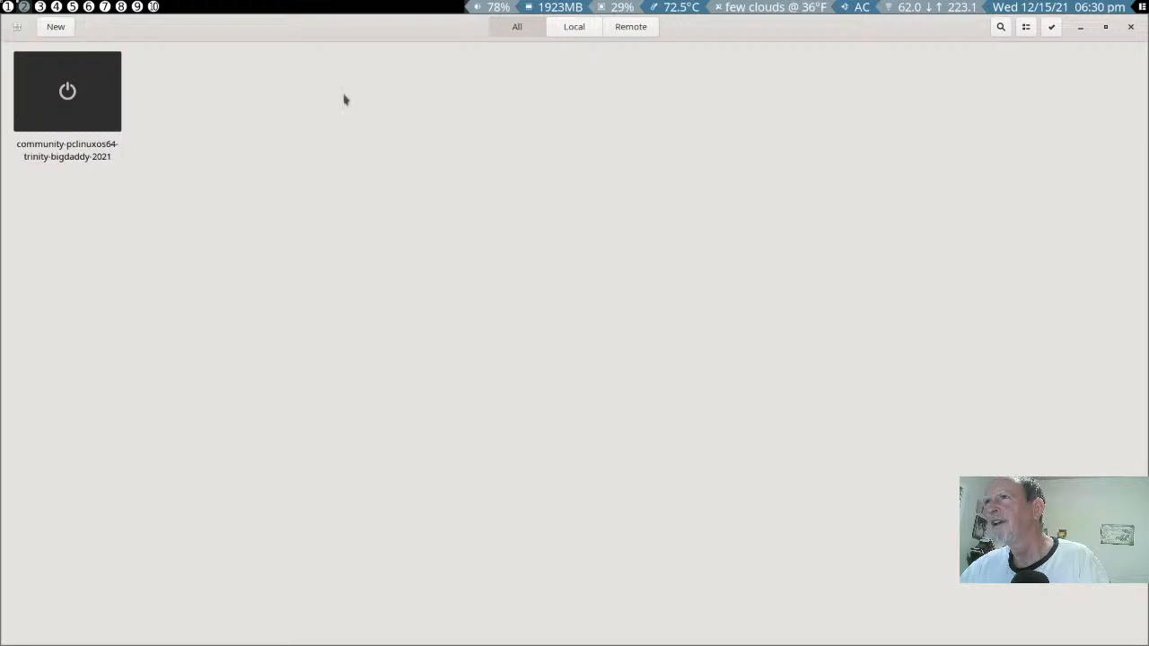
- Start the community-pclinuxos64-trinity-bigdaddy-2021 virtual machine and boot it with the LiveCD entry
{"action": "left_click", "coordinate": [67, 91]}
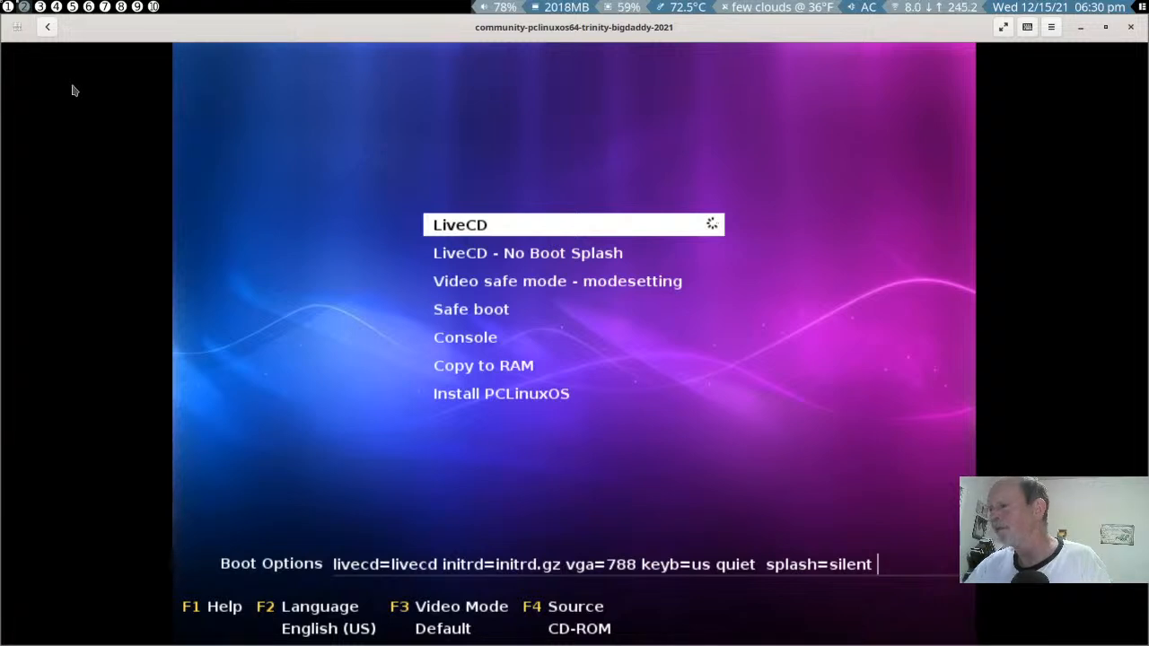
{"action": "key", "text": "Down"}
{"action": "key", "text": "Up"}
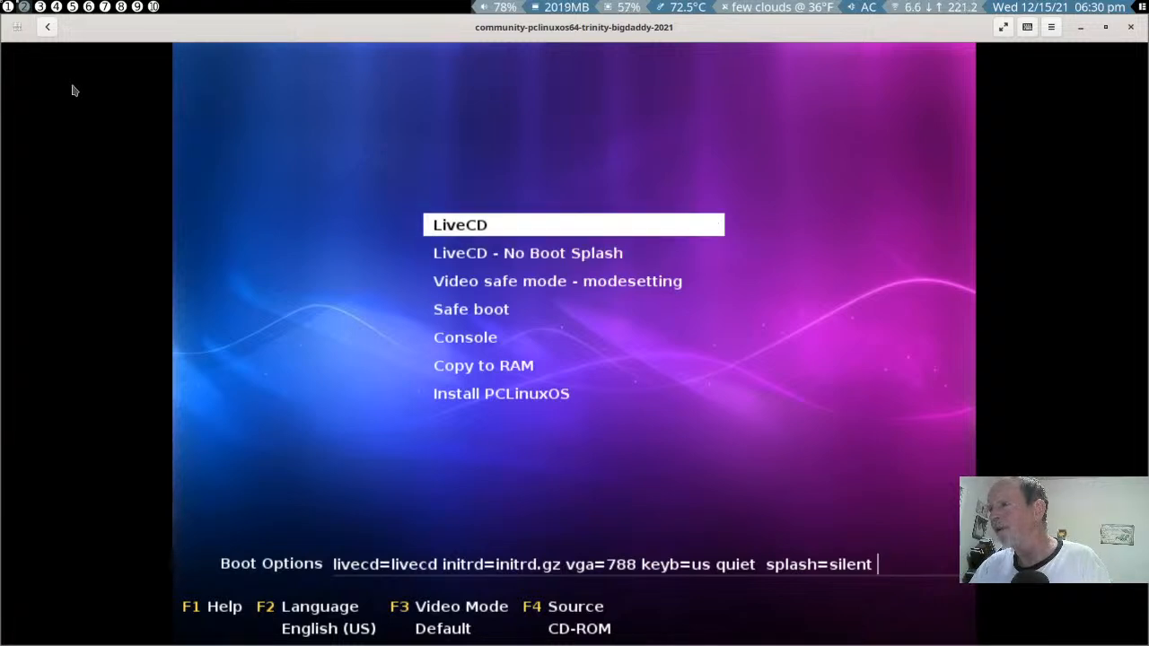
{"action": "key", "text": "Return"}
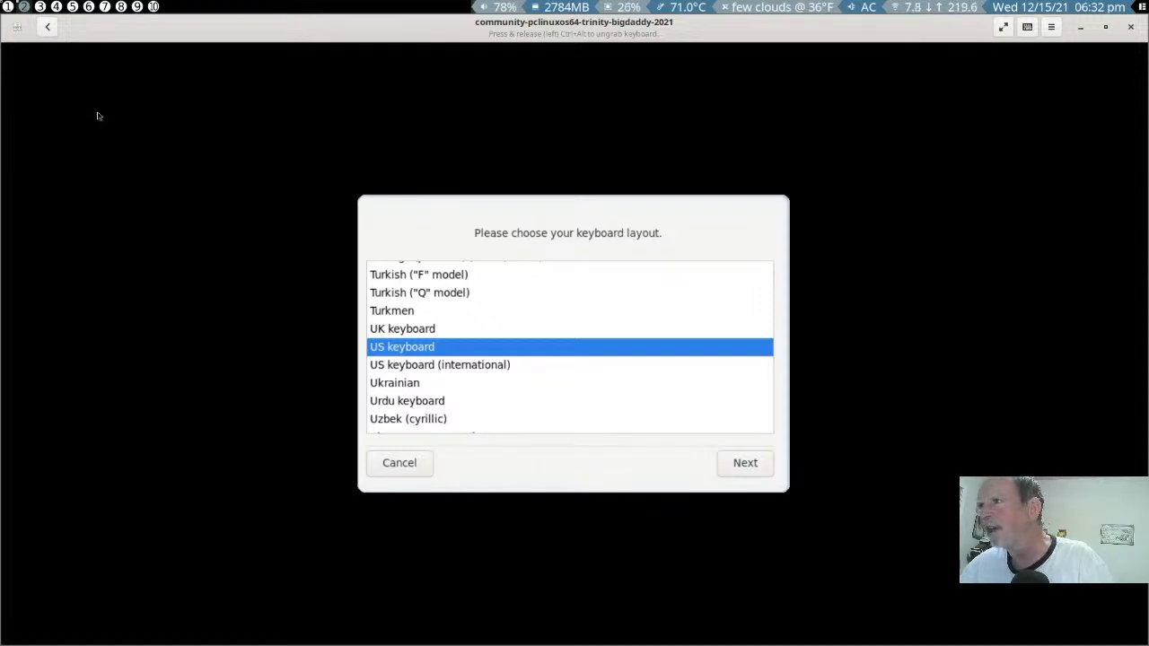
- Accept the US keyboard layout for the live session, view the guest home folder in Konqueror and close it
{"action": "left_click", "coordinate": [752, 465]}
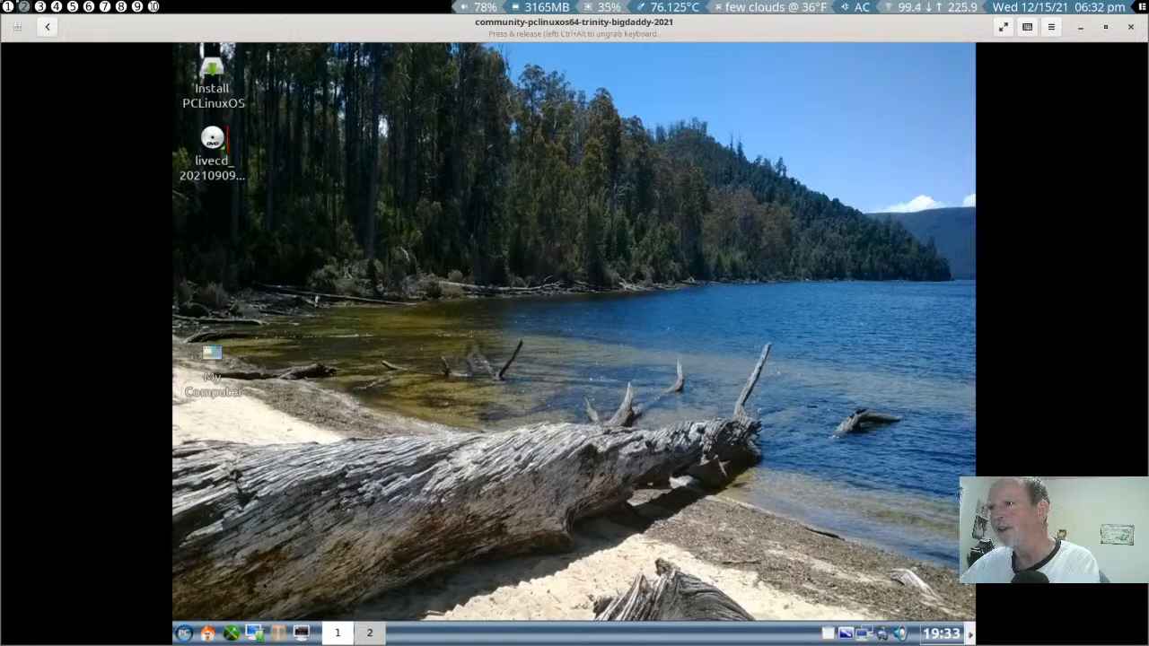
{"action": "left_click", "coordinate": [208, 635]}
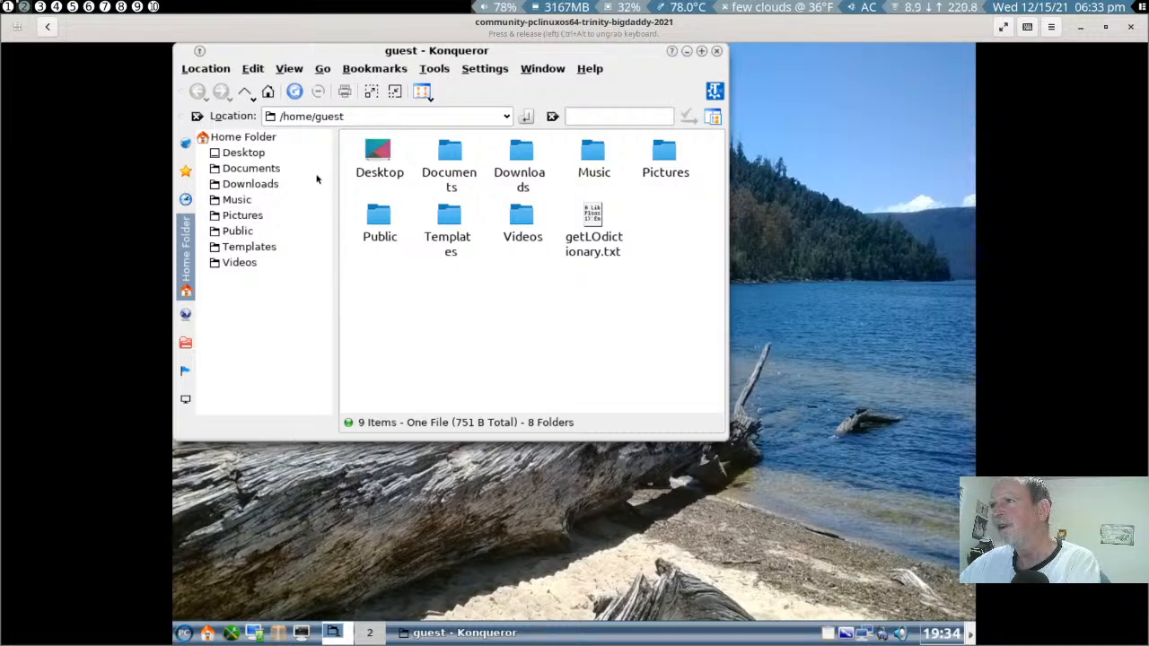
{"action": "left_click", "coordinate": [716, 51]}
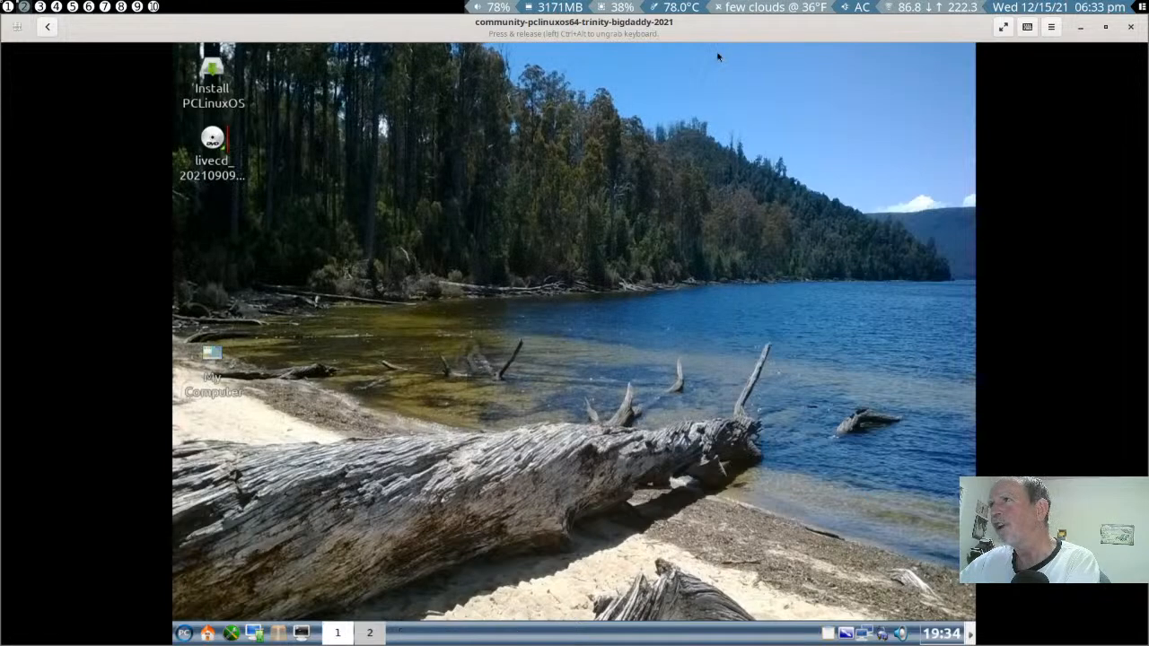
- Try to remove the community-pclinuxos64-trinity-bigdaddy-2021.09.iso from the running virtual machine's CD/DVD drive
{"action": "left_click", "coordinate": [1052, 30]}
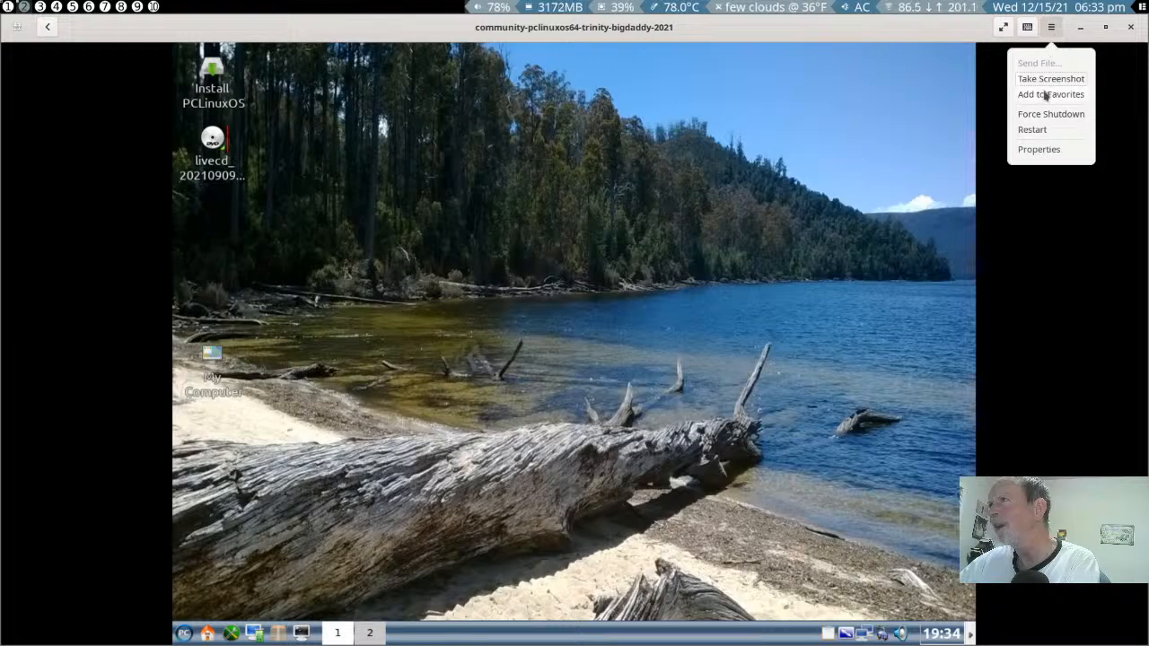
{"action": "left_click", "coordinate": [1037, 150]}
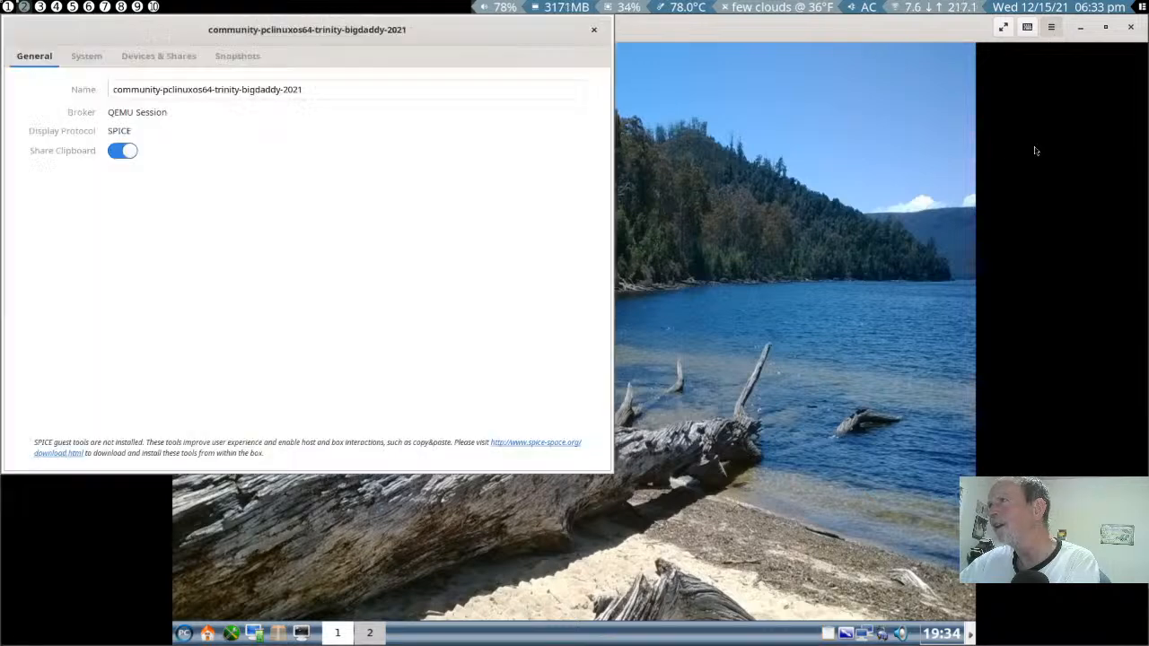
{"action": "left_click", "coordinate": [163, 56]}
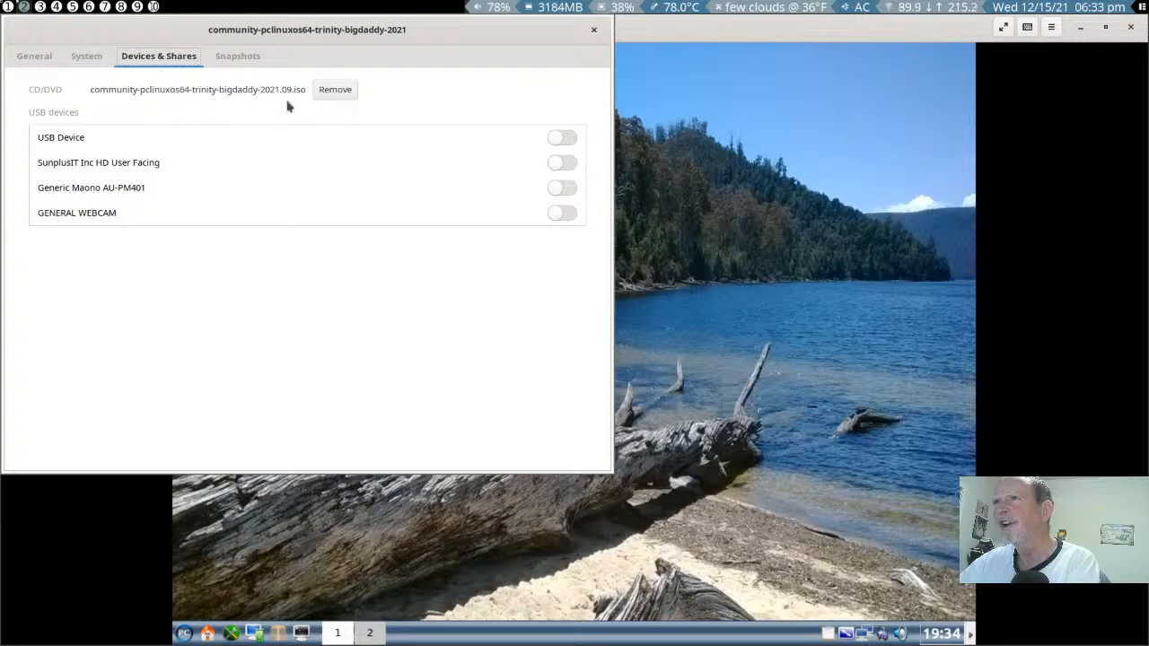
{"action": "left_click", "coordinate": [330, 95]}
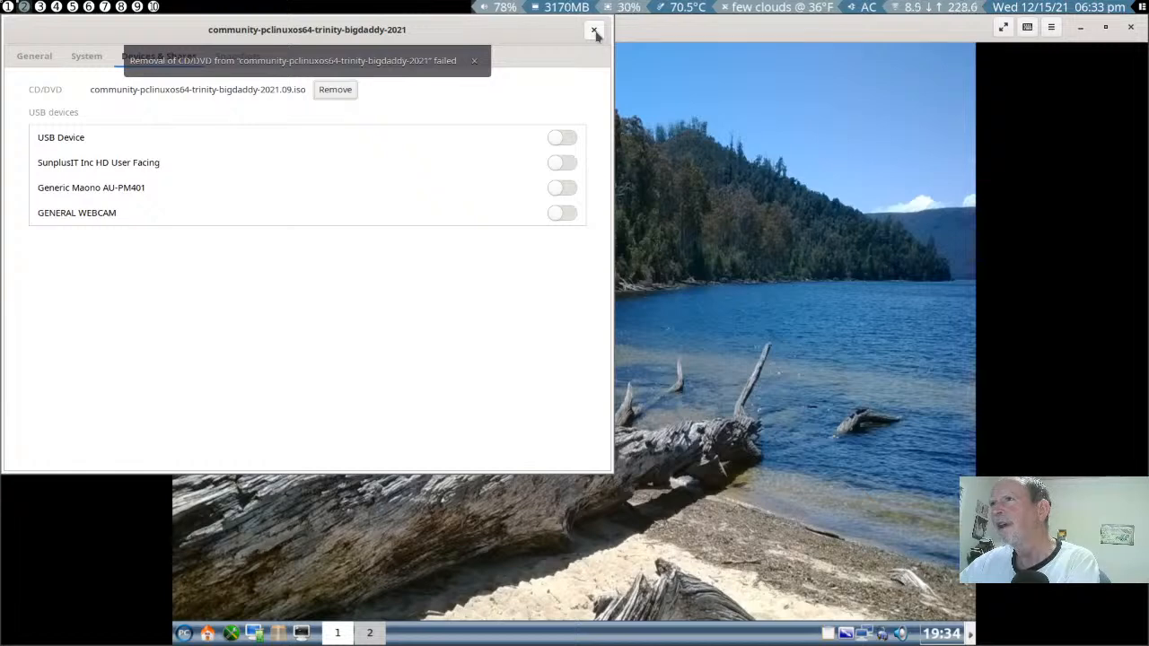
{"action": "left_click", "coordinate": [594, 32]}
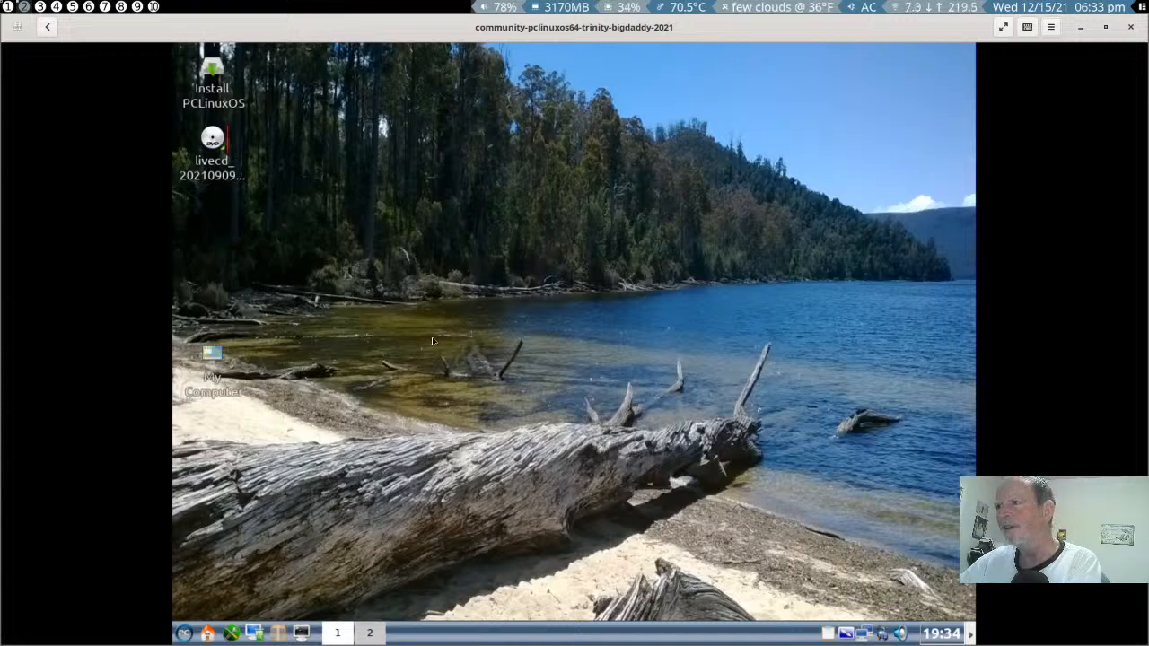
- End the live session through the Trinity log-out dialog and reopen the community-pclinuxos64-trinity-bigdaddy-2021 virtual machine
{"action": "left_click", "coordinate": [189, 634]}
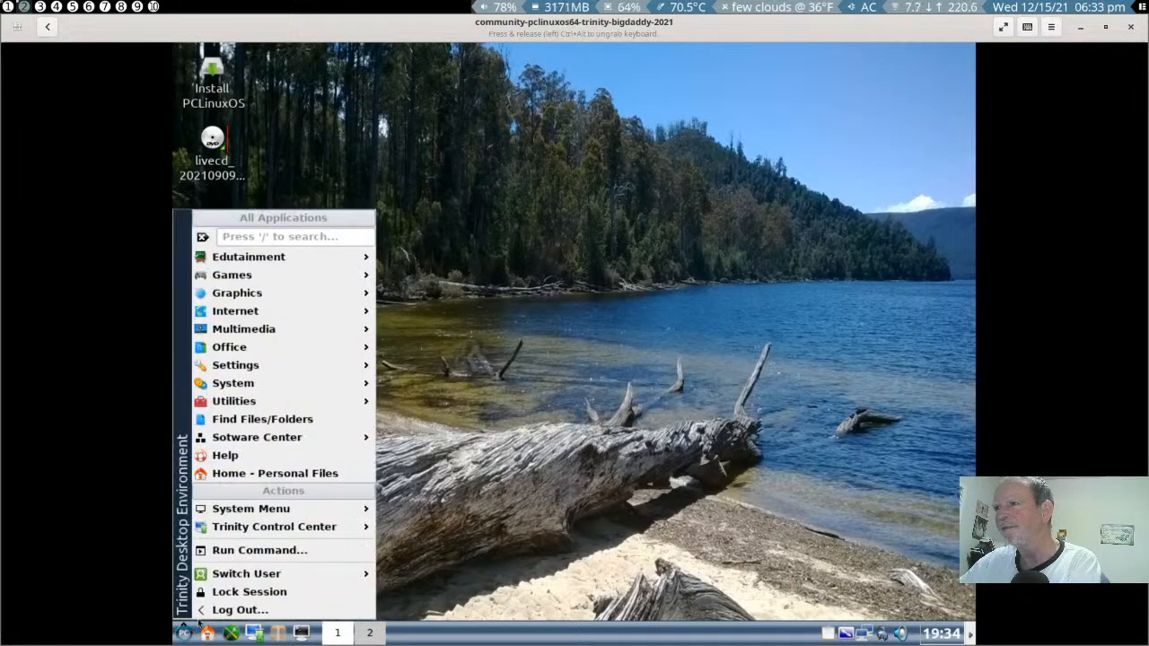
{"action": "left_click", "coordinate": [230, 609]}
{"action": "left_click", "coordinate": [638, 346]}
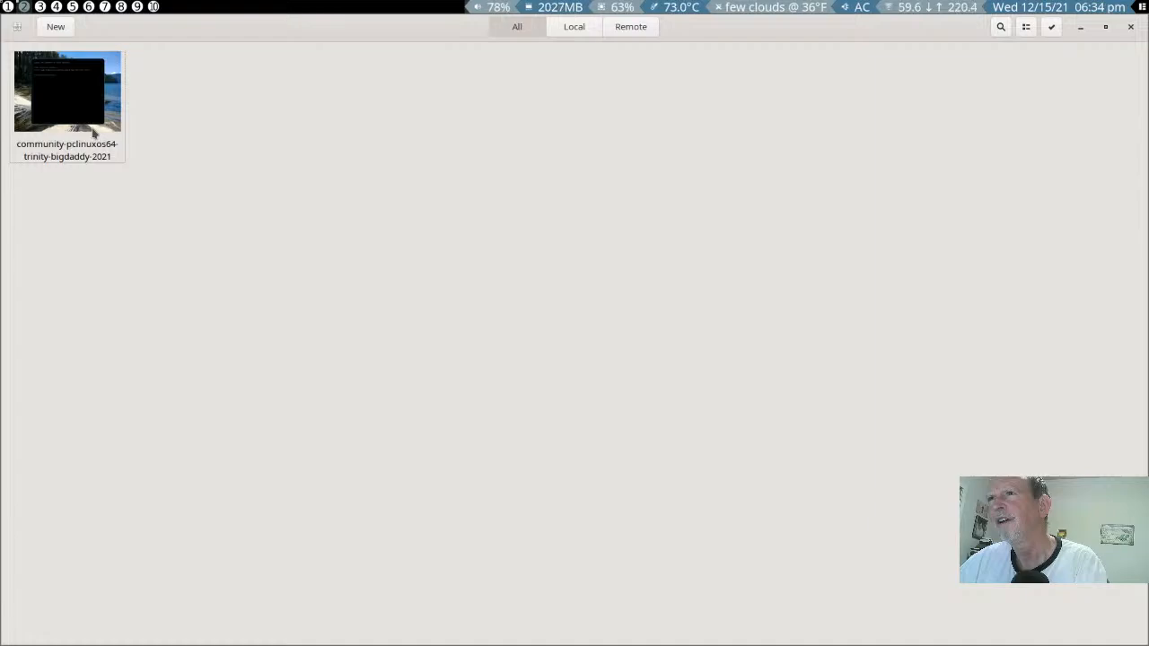
{"action": "left_click", "coordinate": [92, 132]}
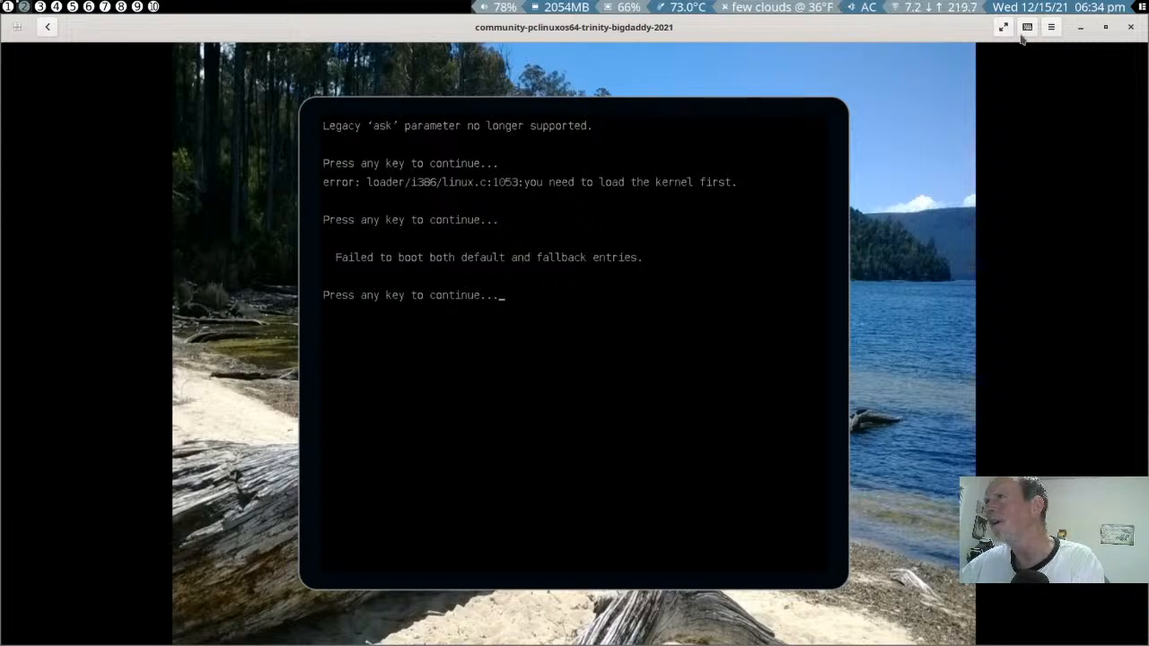
- Eject community-pclinuxos64-trinity-bigdaddy-2021.09.iso from the CD/DVD drive in the virtual machine's properties while its boot menu is showing
{"action": "left_click", "coordinate": [1051, 32]}
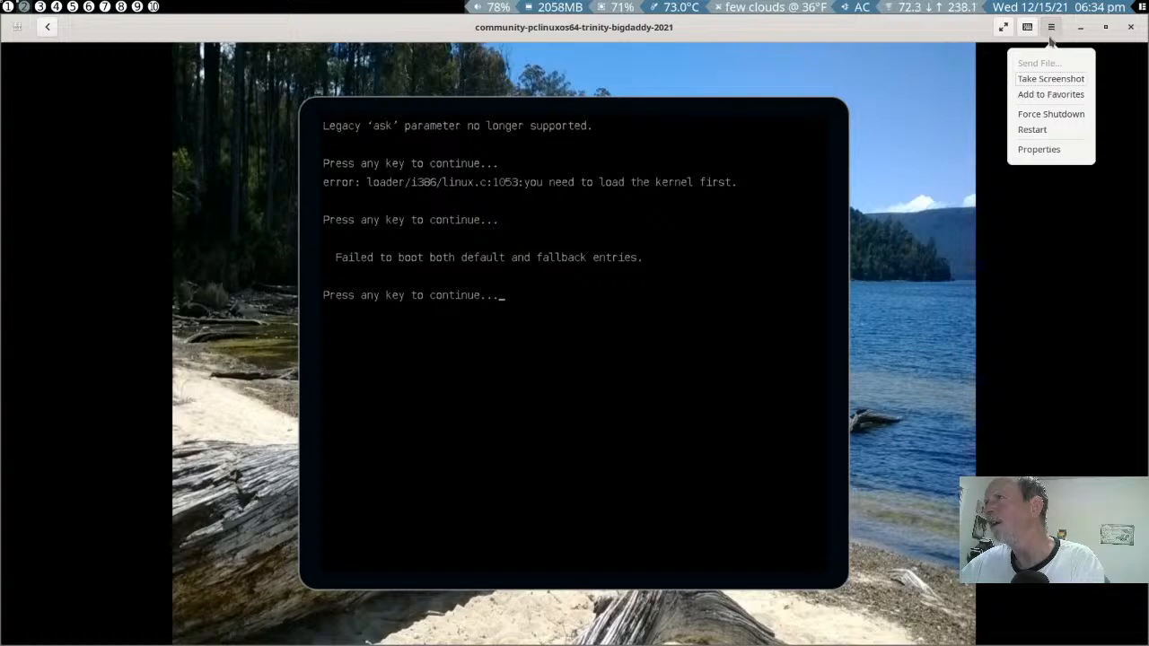
{"action": "left_click", "coordinate": [1032, 150]}
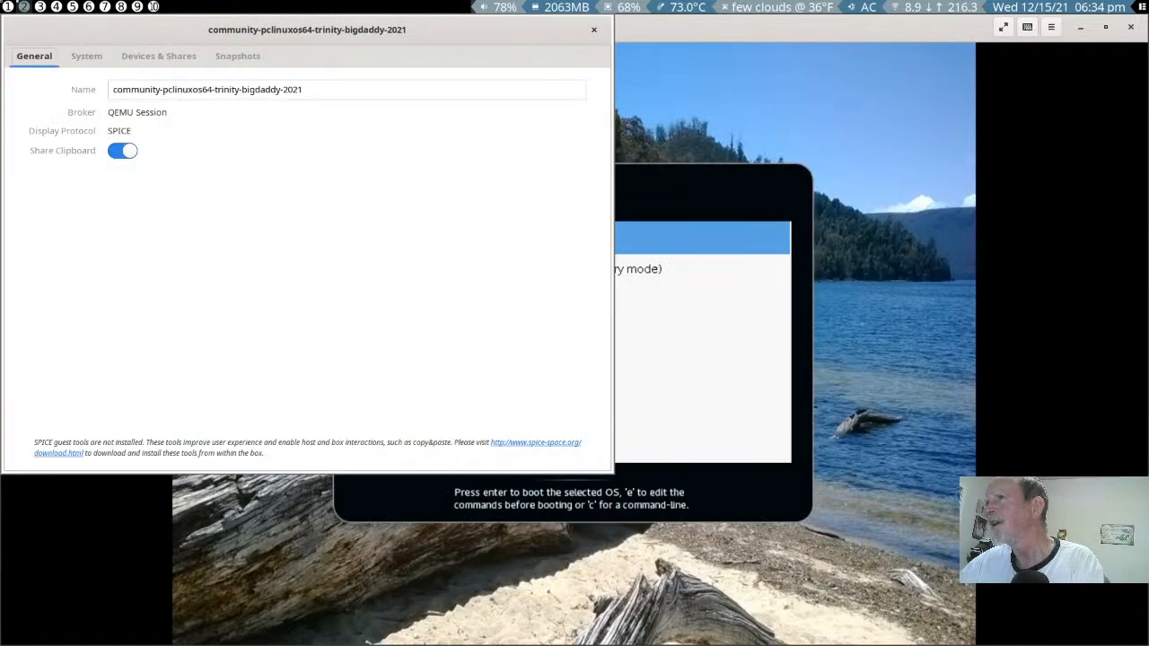
{"action": "left_click", "coordinate": [186, 53]}
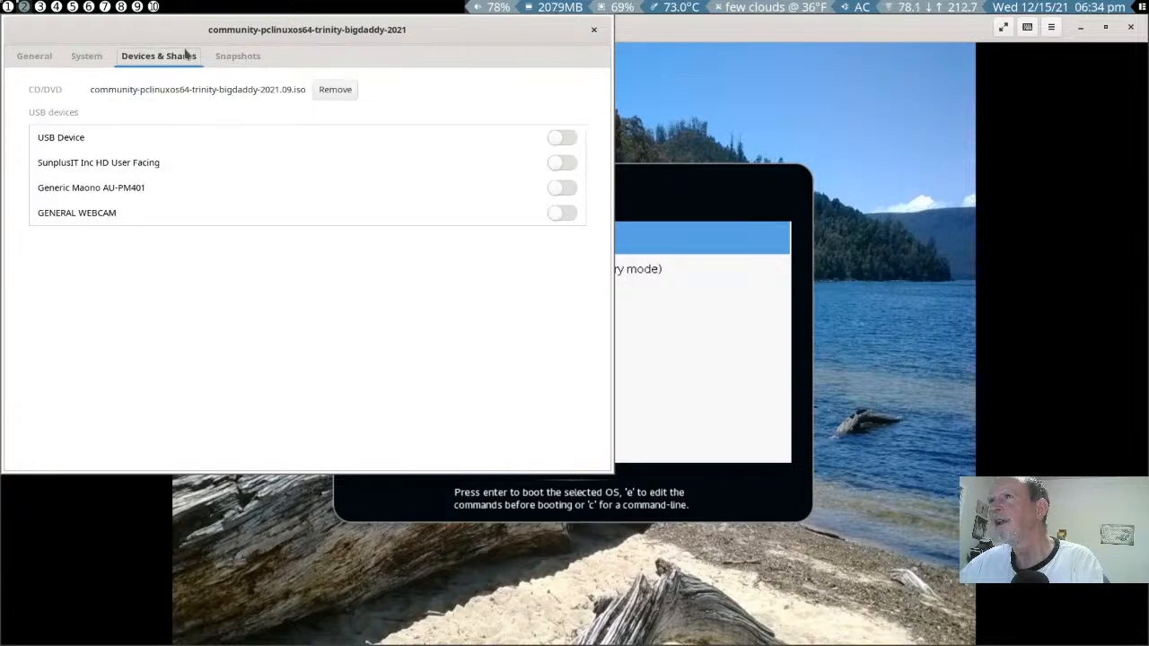
{"action": "left_click", "coordinate": [336, 89]}
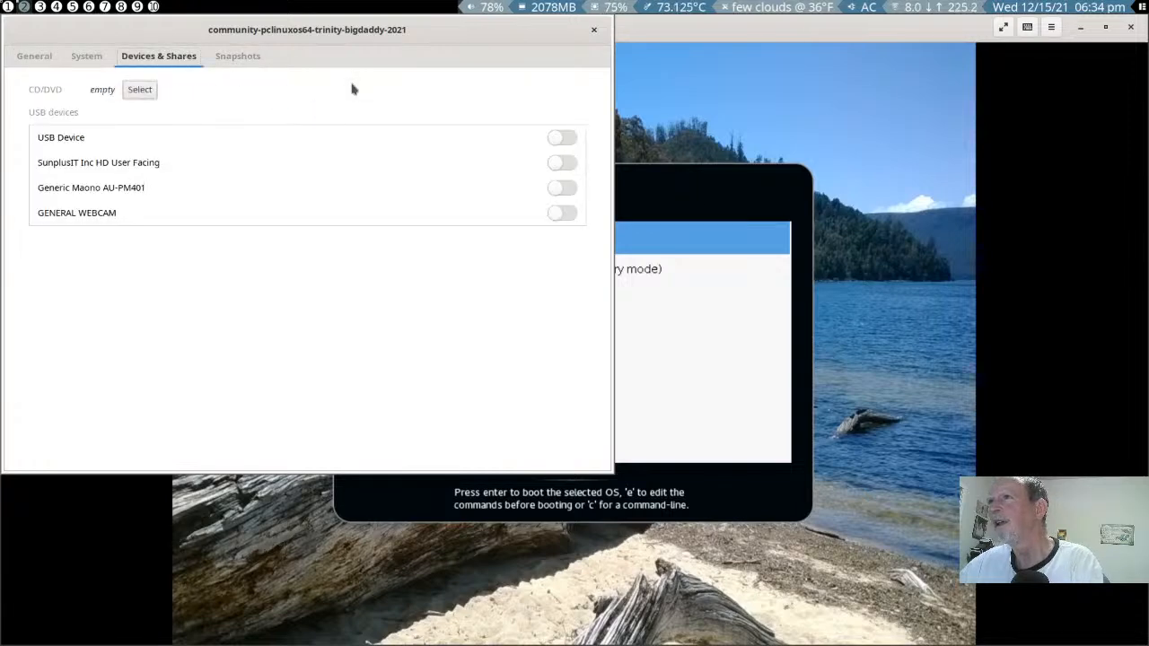
{"action": "left_click", "coordinate": [594, 32]}
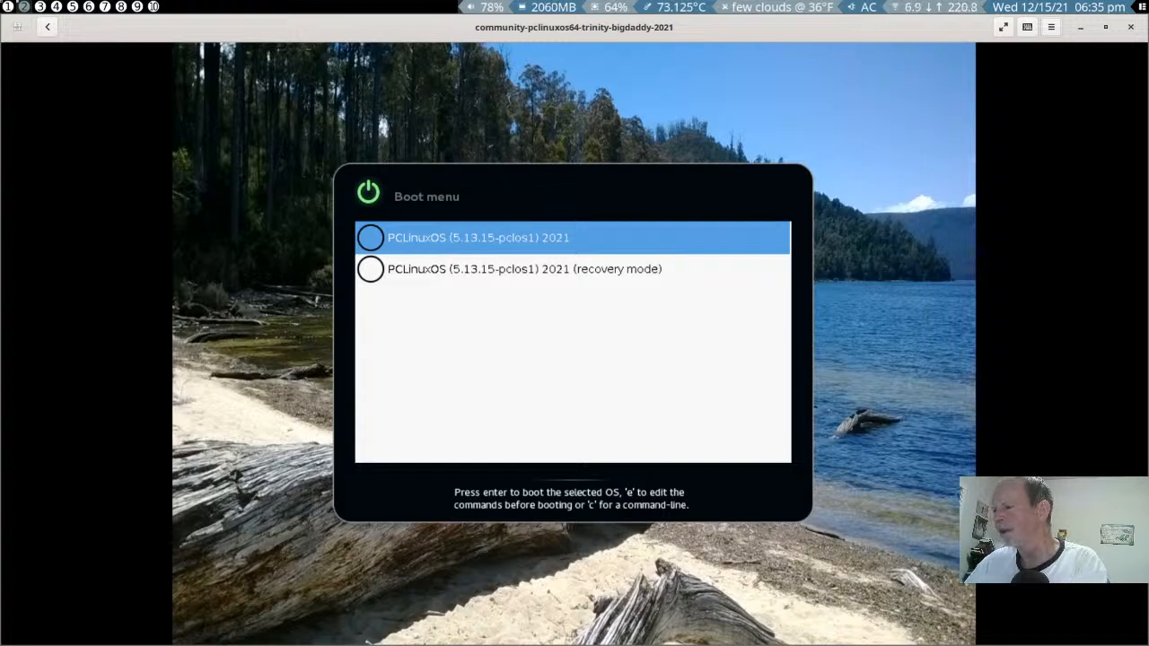
{"action": "left_click", "coordinate": [1052, 27]}
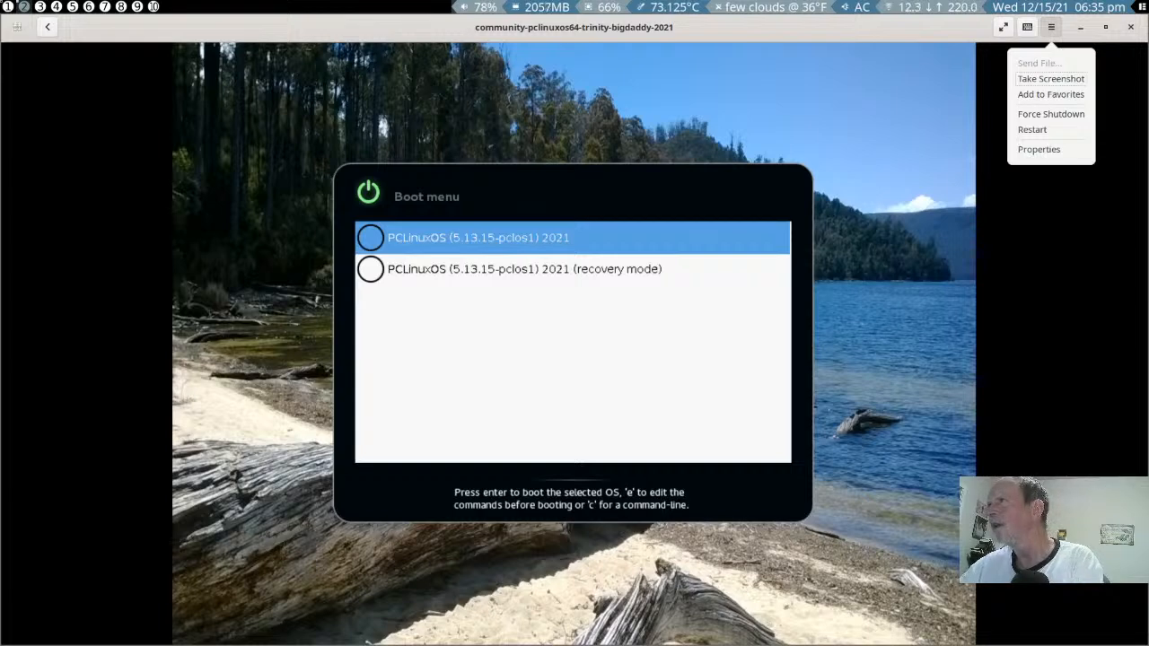
{"action": "key", "text": "Escape"}
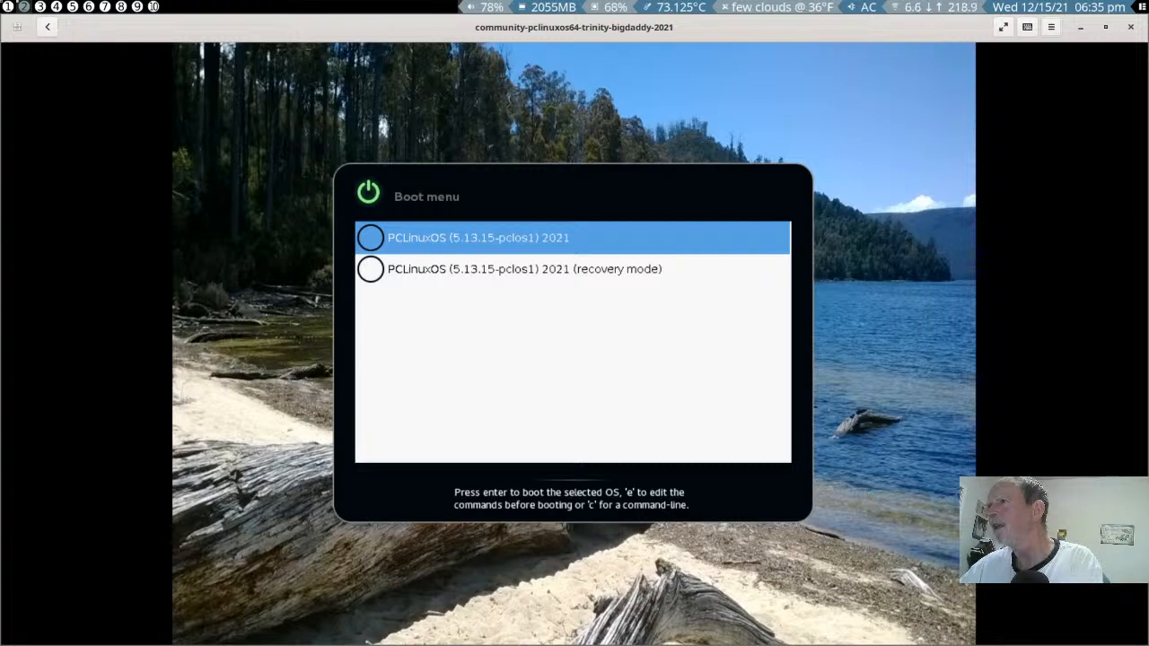
{"action": "left_click", "coordinate": [575, 341]}
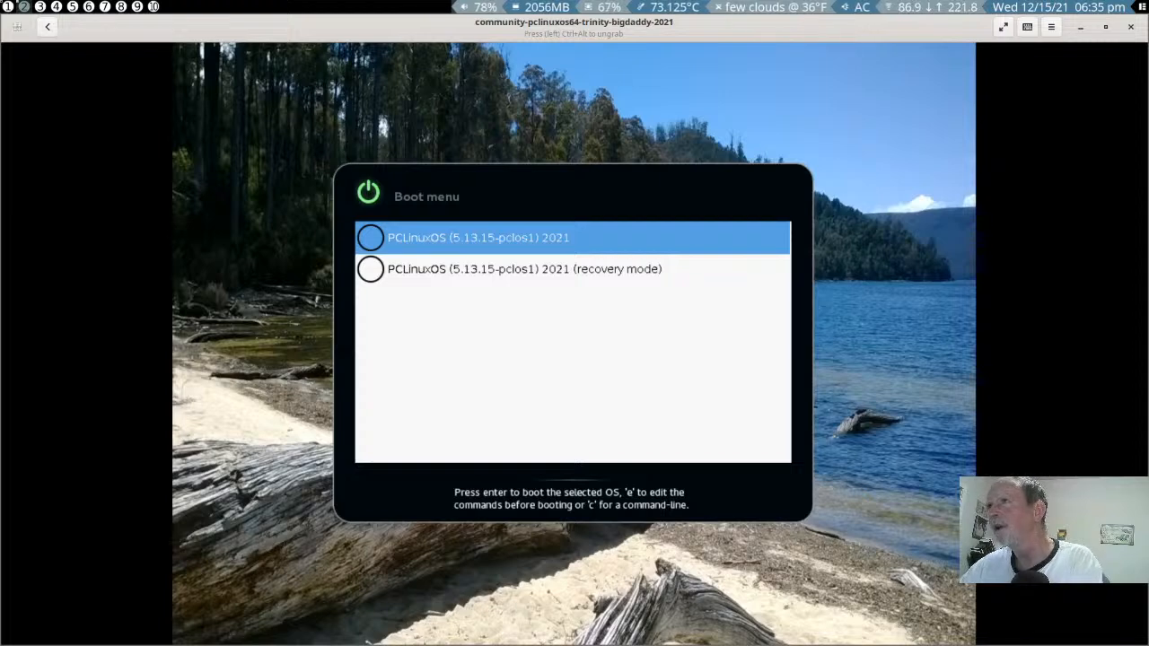
{"action": "key", "text": "ctrl+alt"}
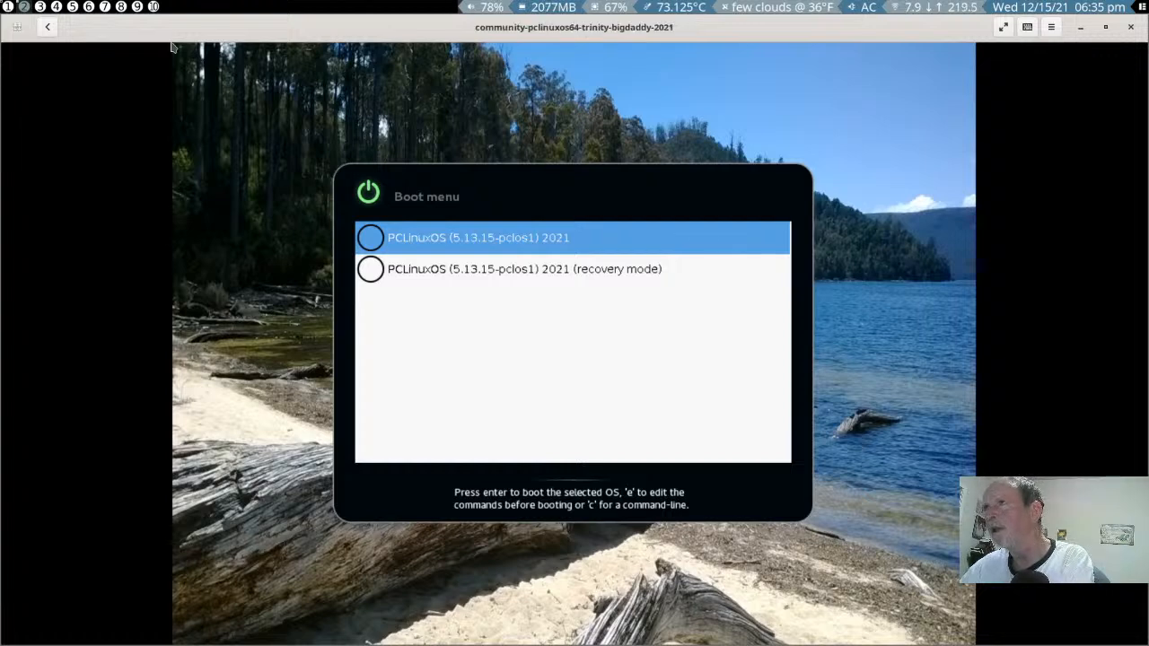
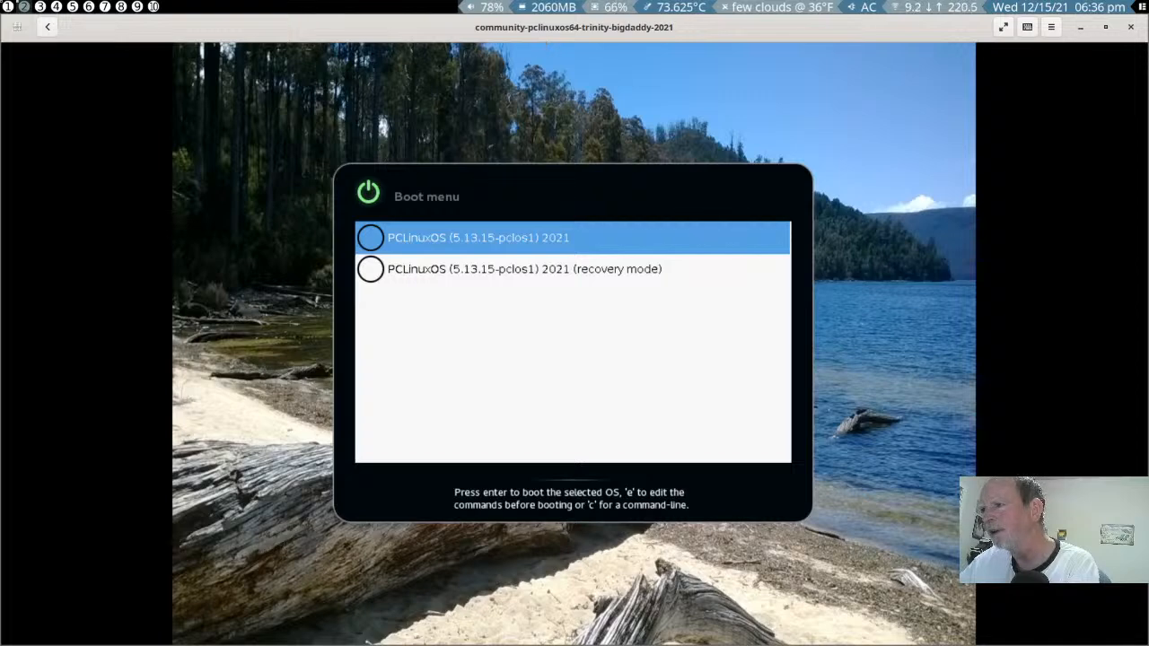
- Try to boot the installed system with the PCLinuxOS (5.13.15-pclos1) 2021 boot menu entry
{"action": "left_click", "coordinate": [574, 341]}
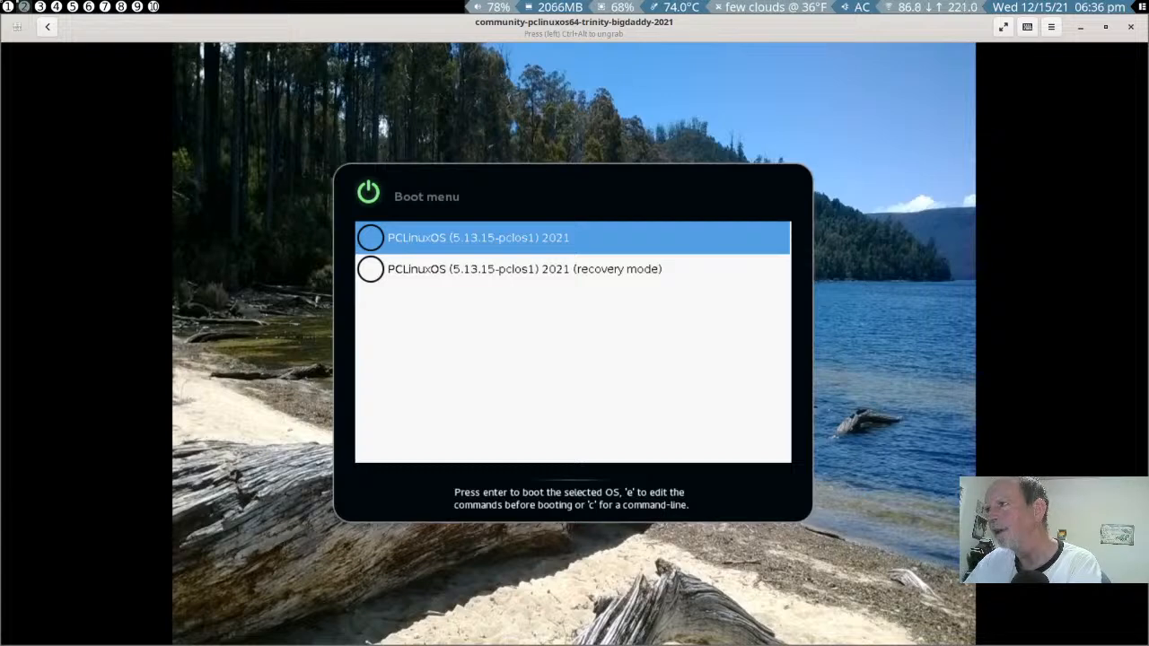
{"action": "key", "text": "Return"}
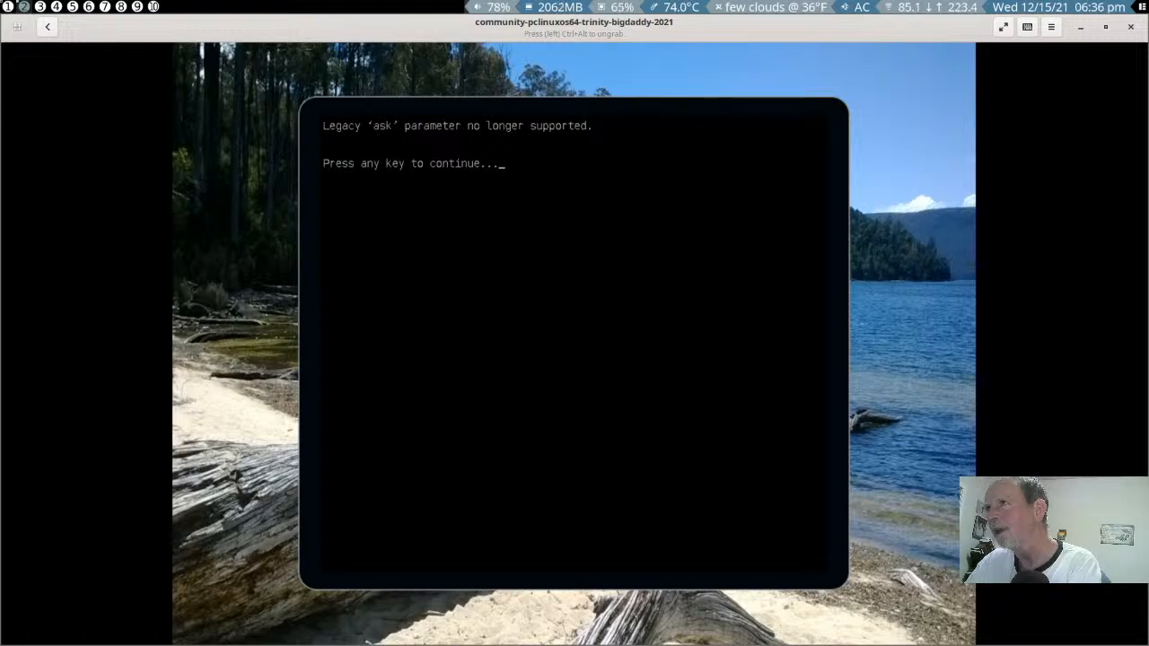
{"action": "key", "text": "Return"}
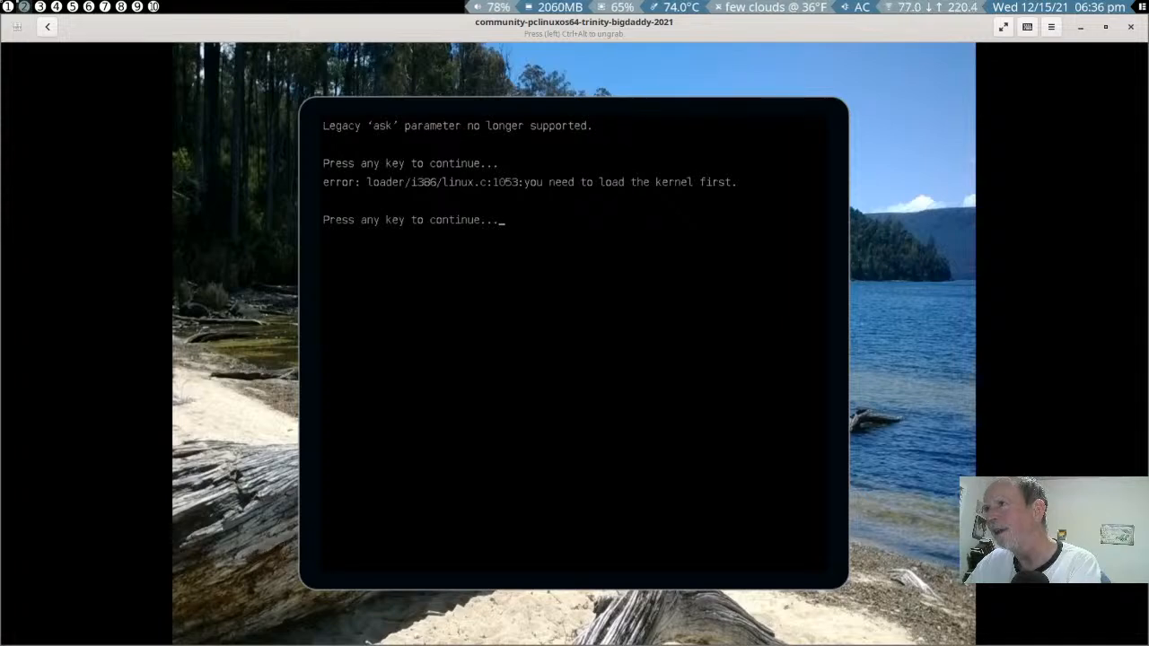
{"action": "key", "text": "Return"}
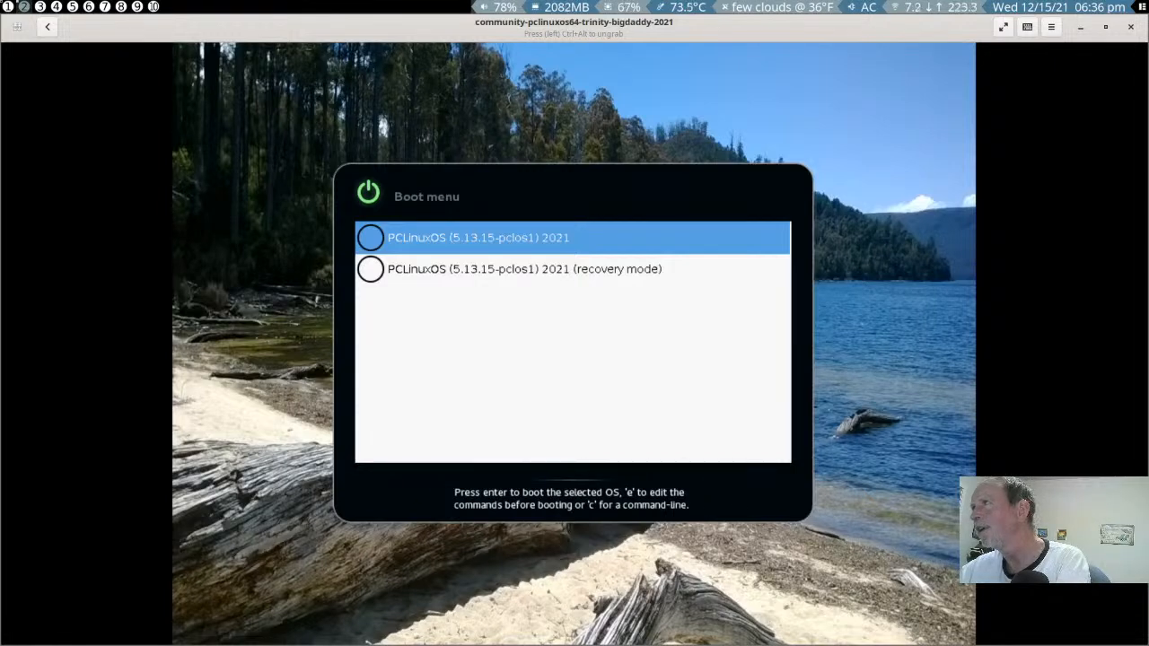
- Release the input grab and force the running virtual machine to shut down
{"action": "key", "text": "ctrl+alt"}
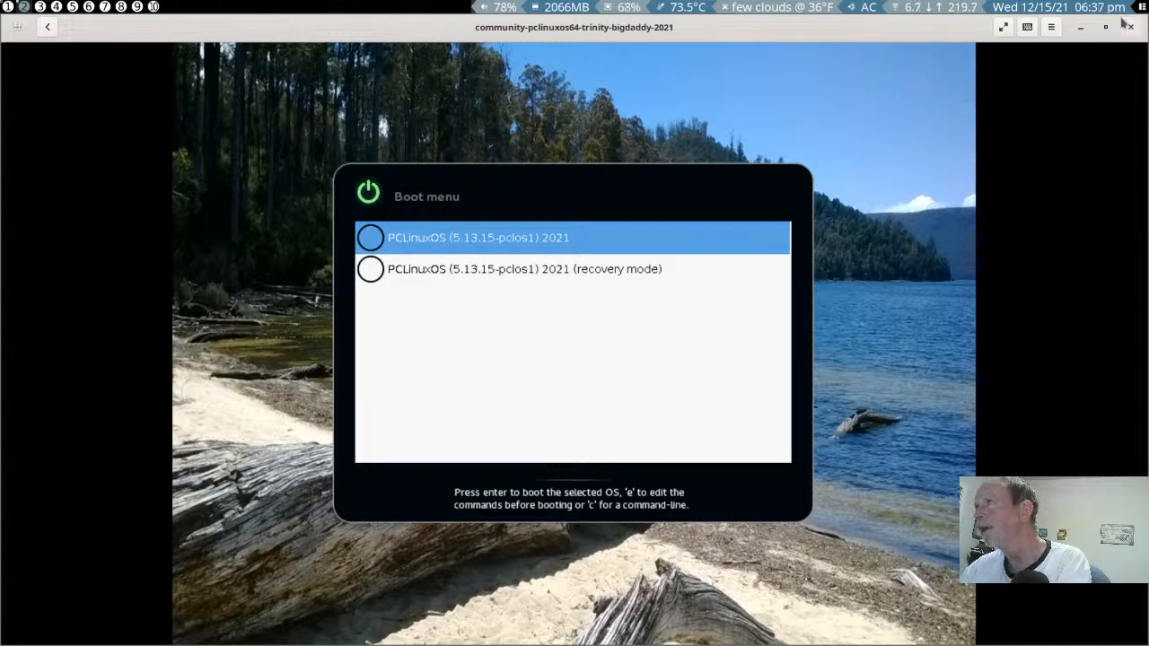
{"action": "left_click", "coordinate": [1051, 27]}
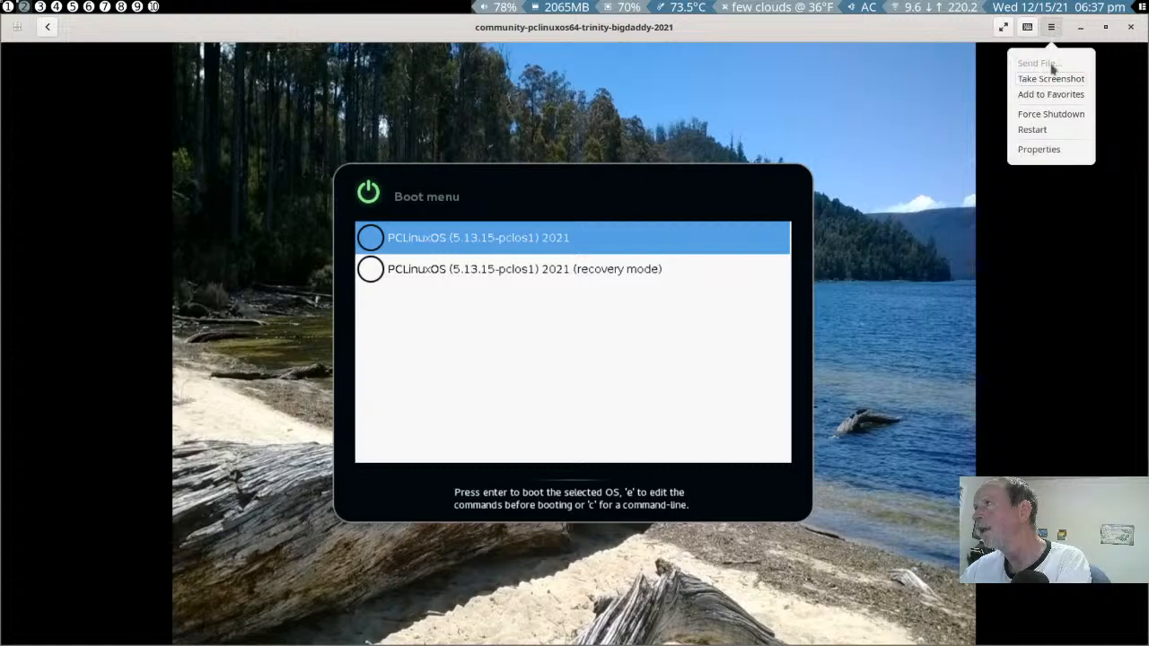
{"action": "left_click", "coordinate": [1046, 114]}
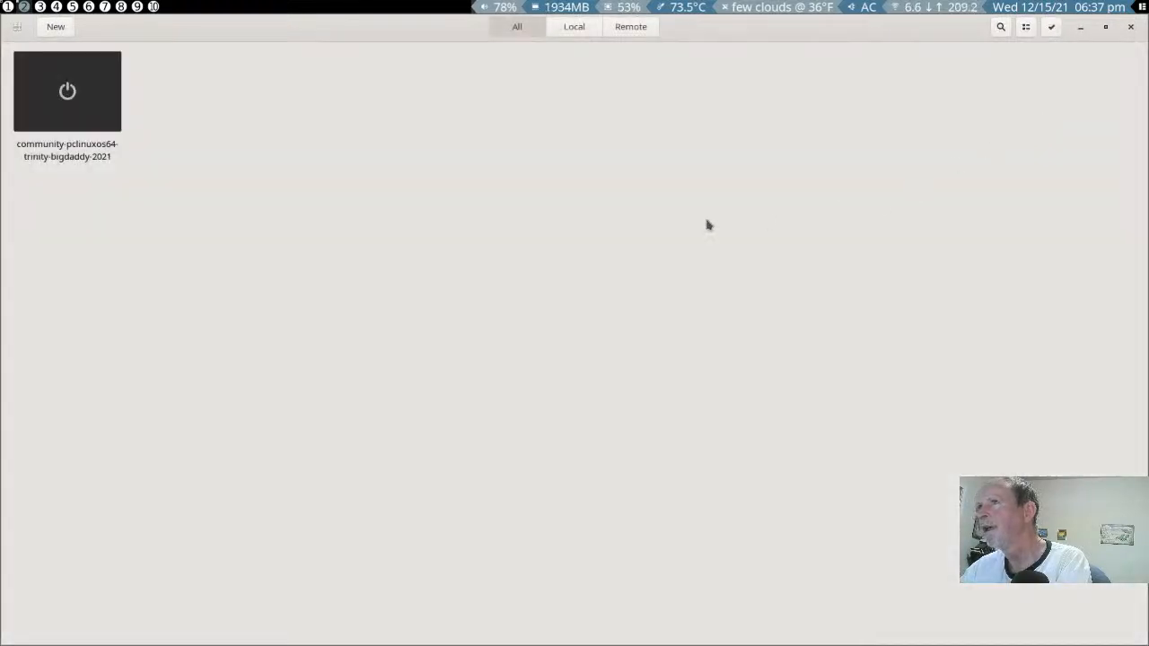
- Check the CD/DVD drive in the properties of the community-pclinuxos64-trinity-bigdaddy-2021 virtual machine and close them
{"action": "right_click", "coordinate": [53, 113]}
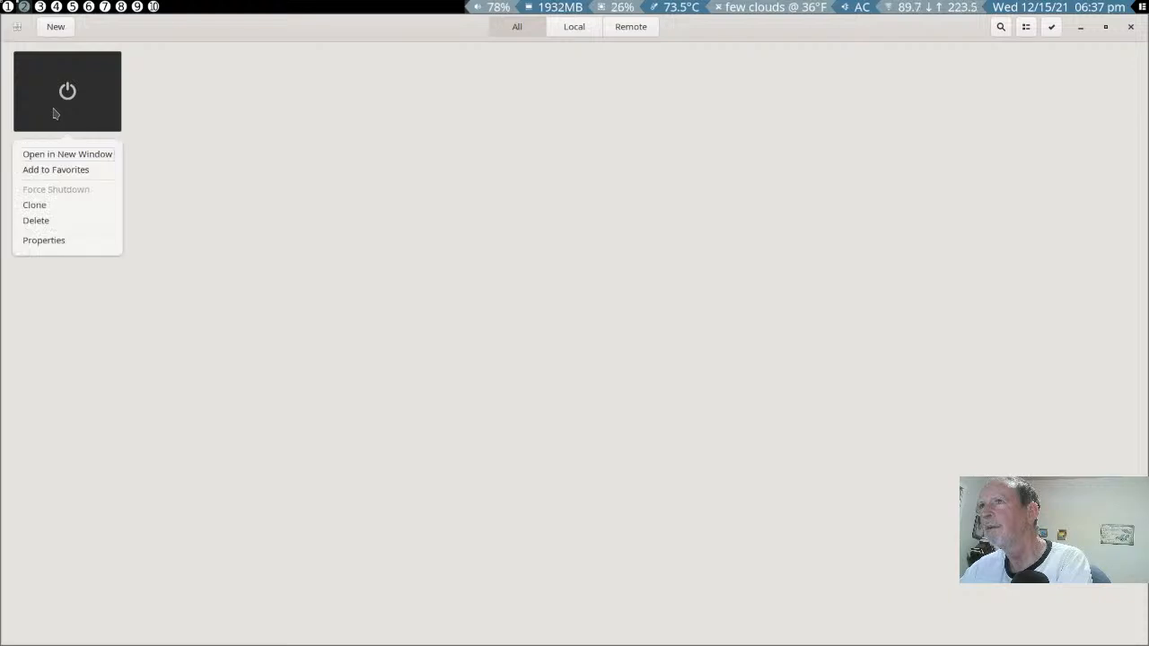
{"action": "left_click", "coordinate": [44, 241]}
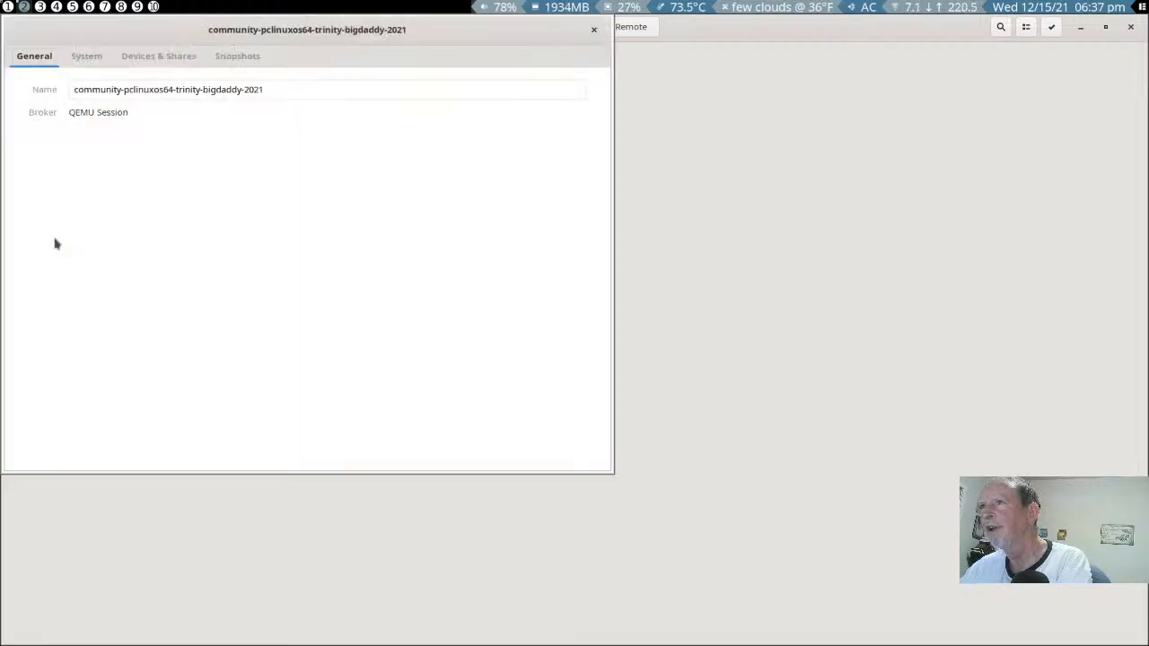
{"action": "left_click", "coordinate": [188, 61]}
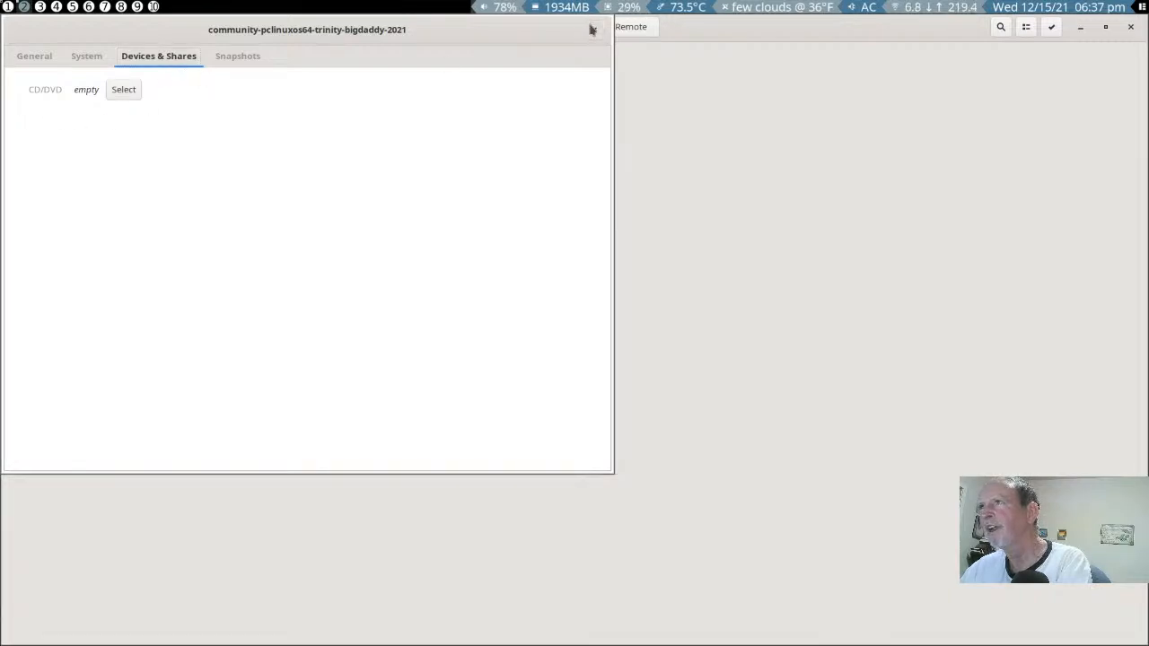
{"action": "left_click", "coordinate": [591, 30]}
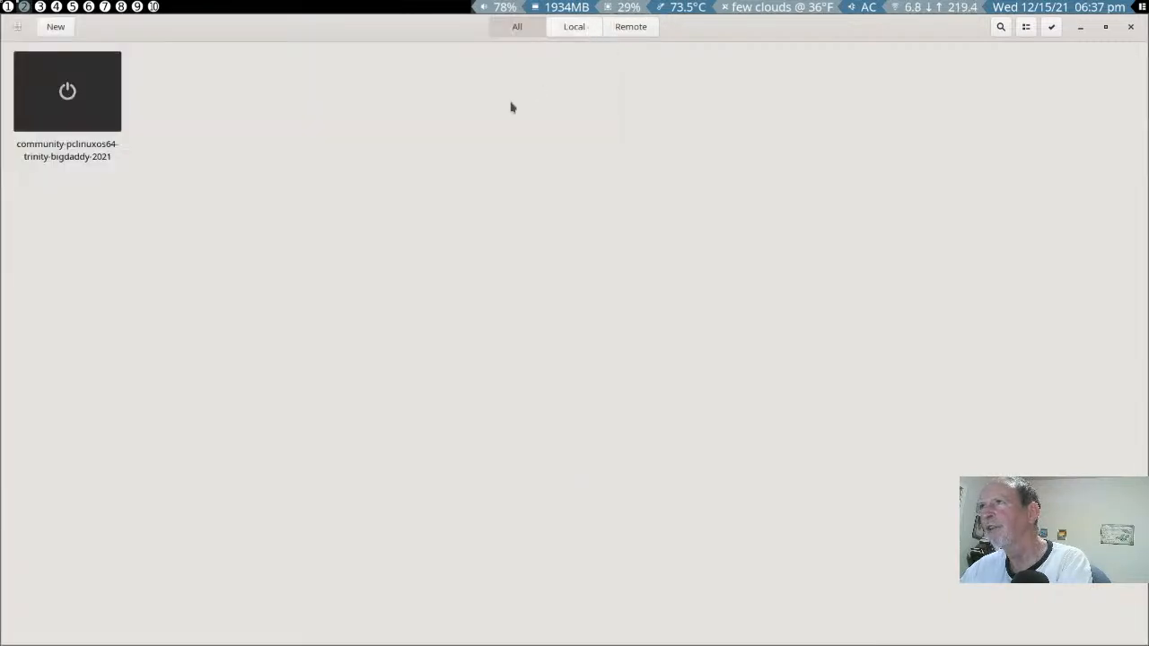
- Start the virtual machine again and try to boot the PCLinuxOS (5.13.15-pclos1) 2021 entry
{"action": "left_click", "coordinate": [71, 96]}
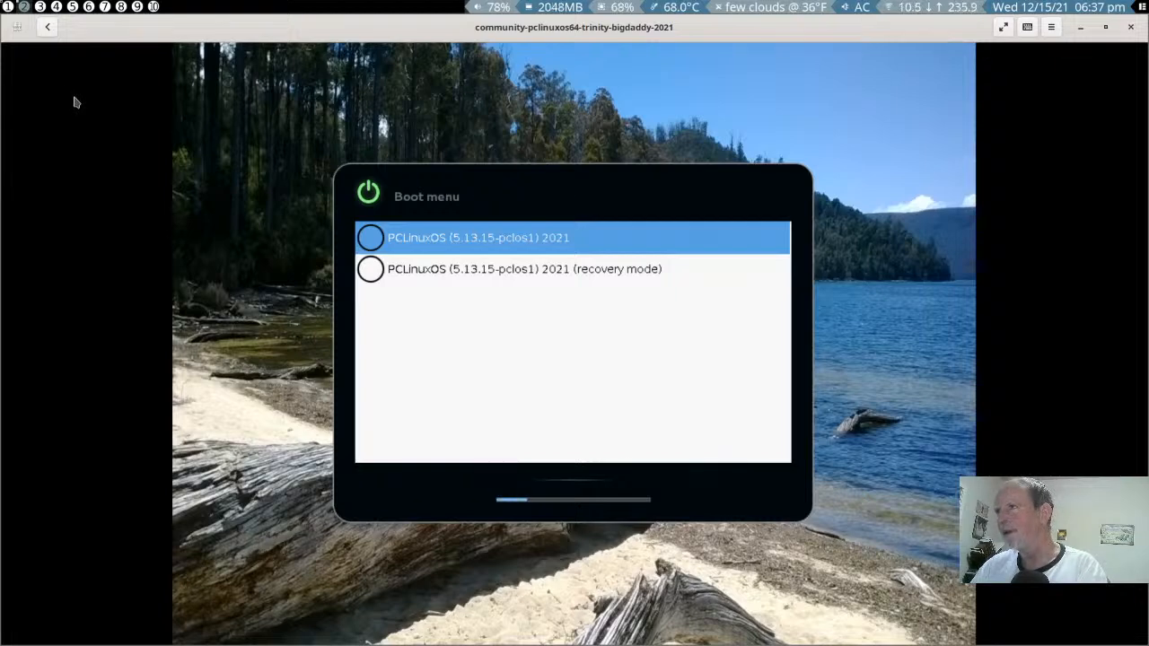
{"action": "key", "text": "Down"}
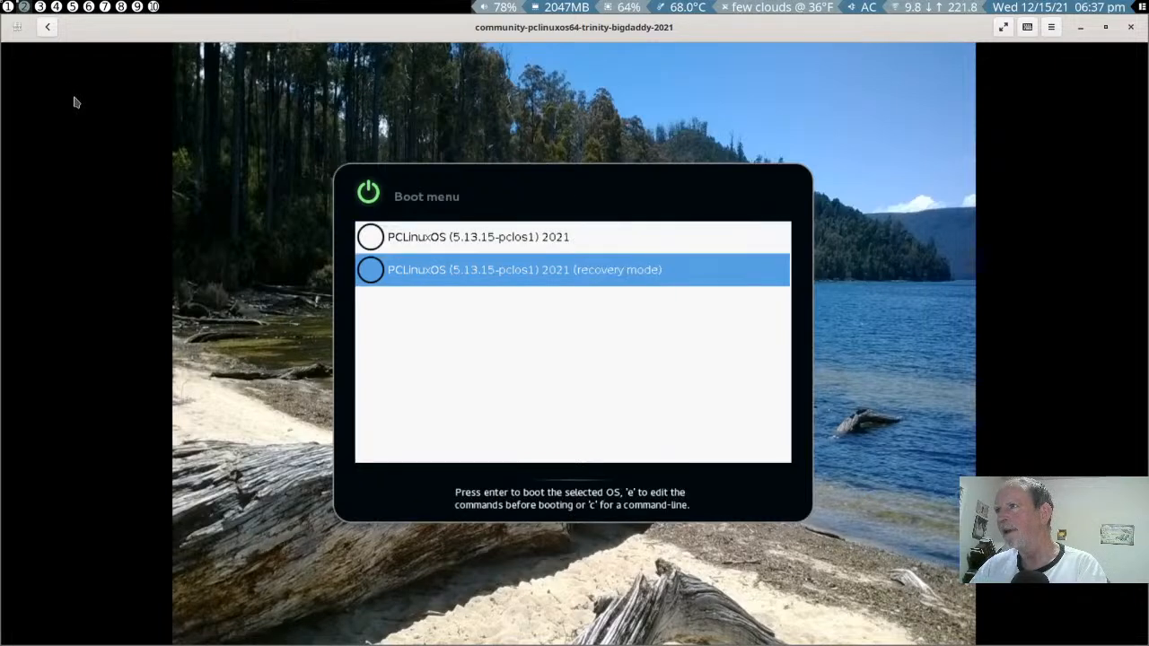
{"action": "key", "text": "Up"}
{"action": "key", "text": "Return"}
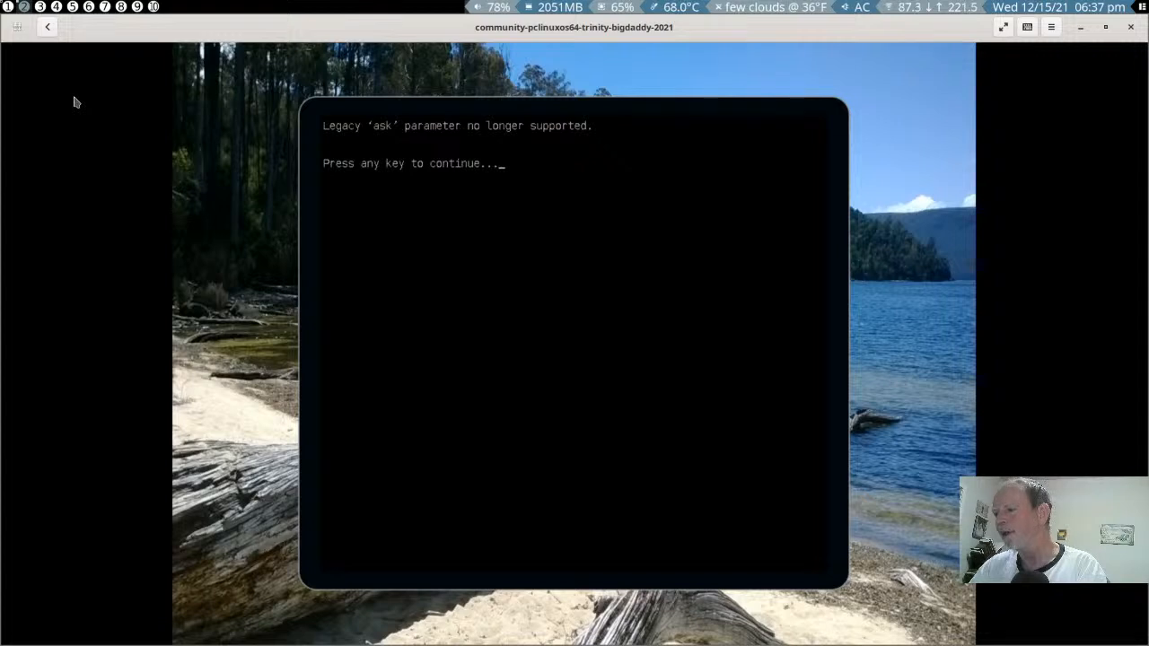
{"action": "key", "text": "Return"}
{"action": "key", "text": "Return"}
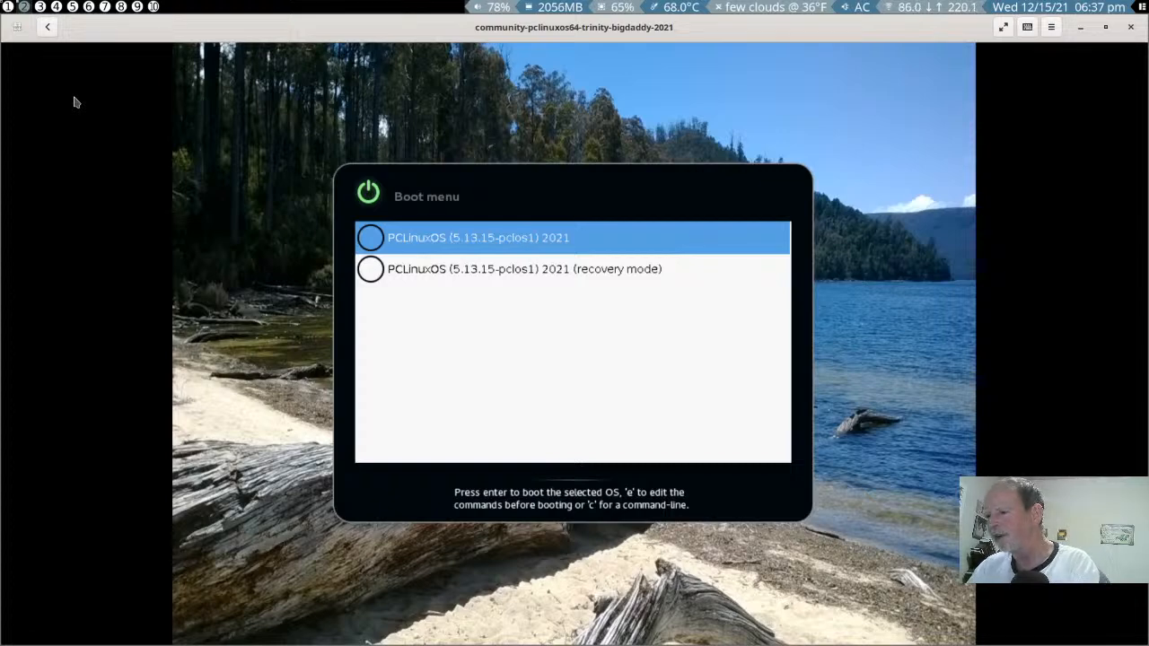
- Open the PCLinuxOS (5.13.15-pclos1) 2021 entry in the GRUB editor and delete vga=ask from its linux line
{"action": "key", "text": "e"}
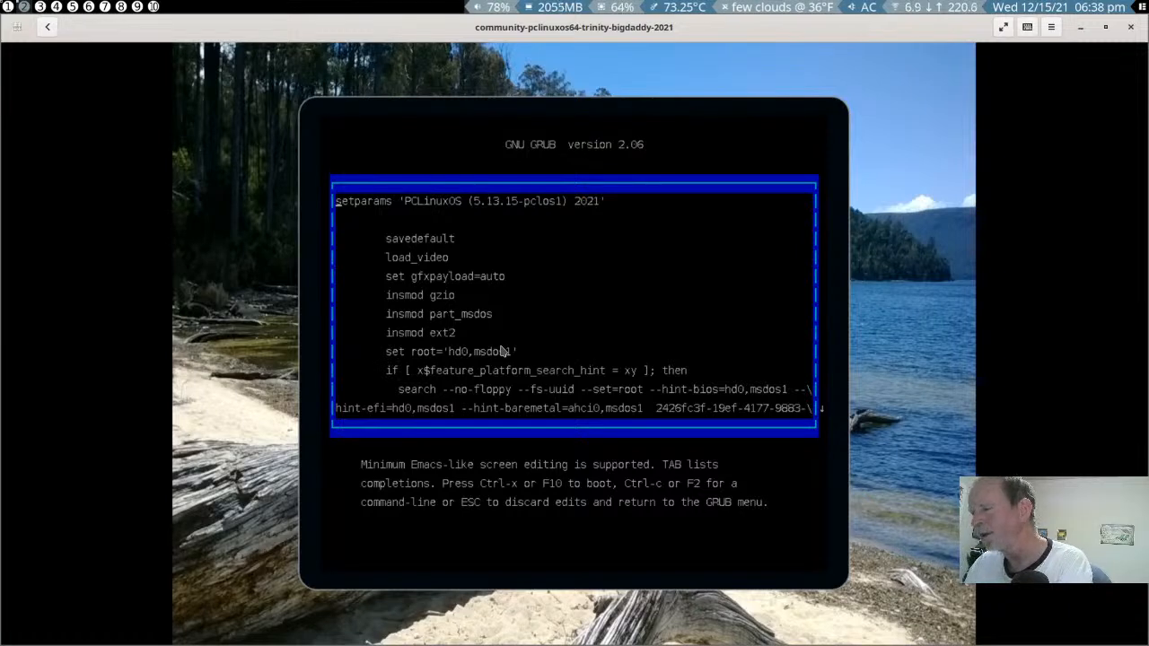
{"action": "key", "text": "Down"}
{"action": "key", "text": "Down"}
{"action": "key", "text": "Down"}
{"action": "key", "text": "Down"}
{"action": "key", "text": "Down"}
{"action": "key", "text": "Down"}
{"action": "key", "text": "Down"}
{"action": "key", "text": "Down"}
{"action": "key", "text": "Down"}
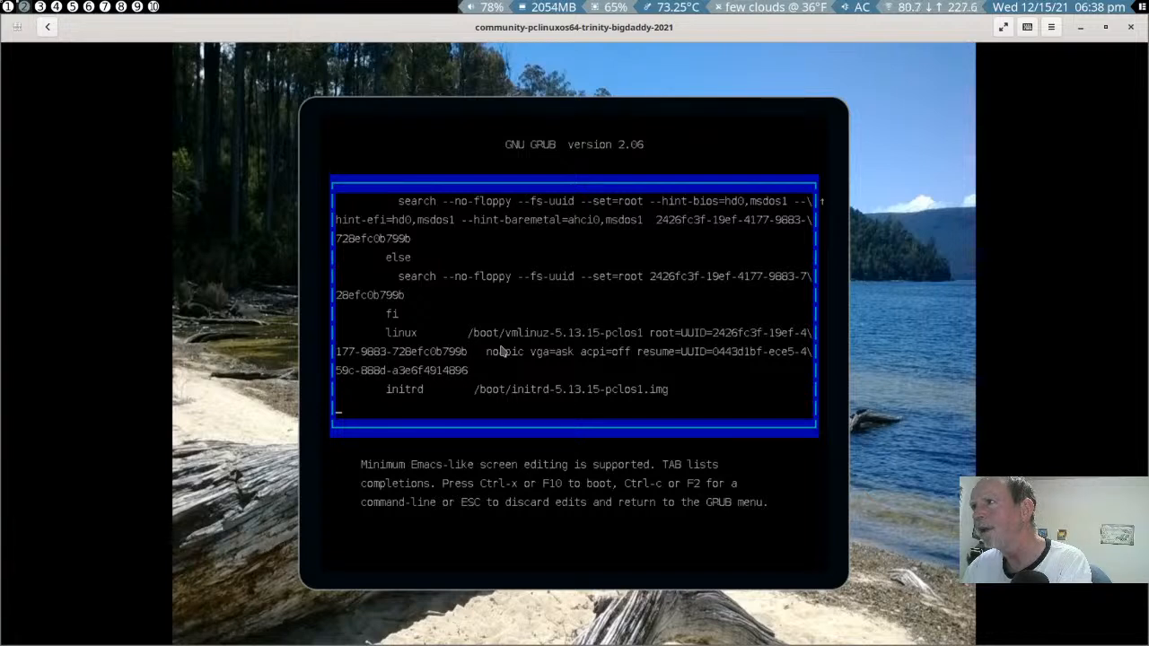
{"action": "key", "text": "Up"}
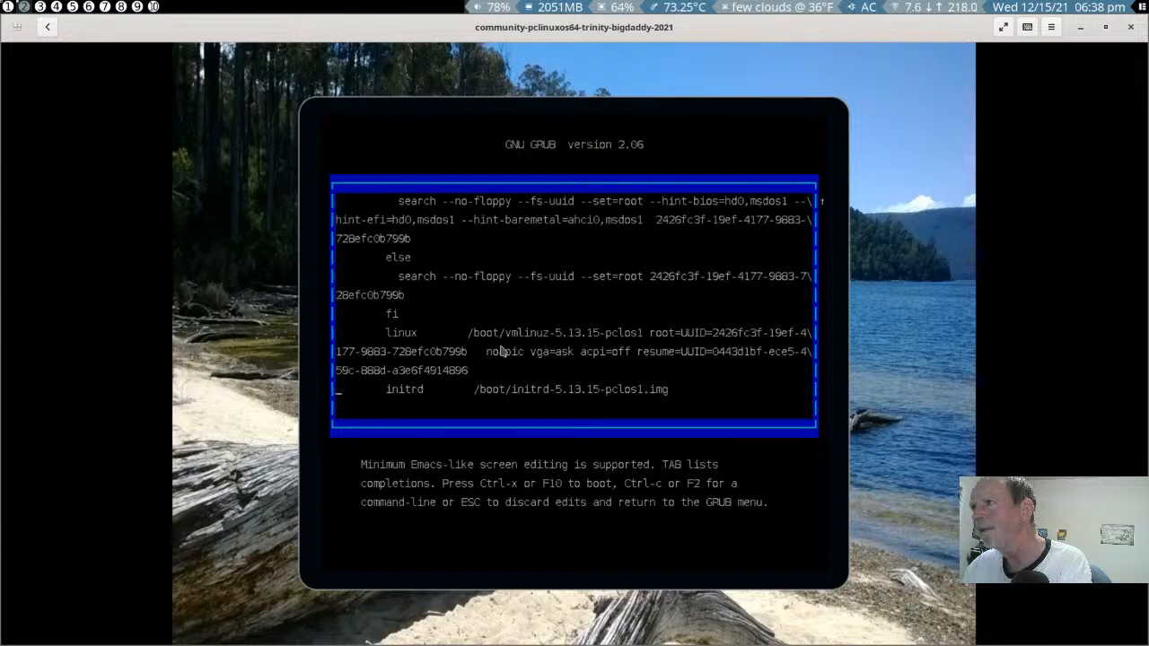
{"action": "key", "text": "Down"}
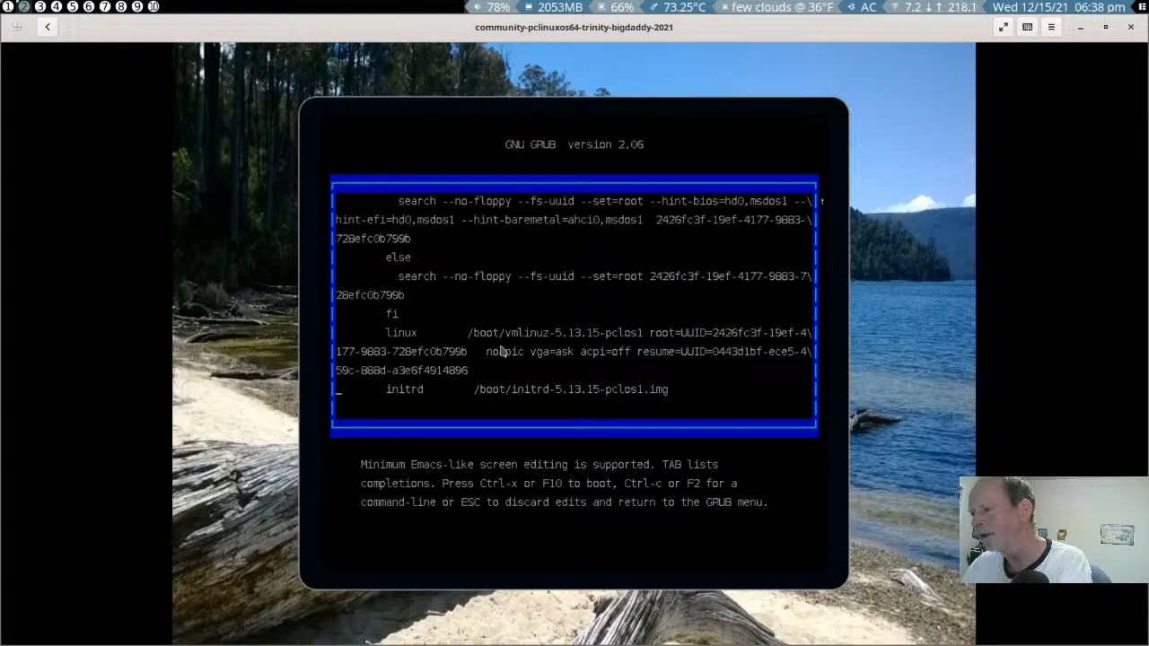
{"action": "key", "text": "Left"}
{"action": "key", "text": "Left"}
{"action": "key", "text": "Left"}
{"action": "key", "text": "Left"}
{"action": "key", "text": "Left"}
{"action": "key", "text": "Left"}
{"action": "key", "text": "Left"}
{"action": "key", "text": "Left"}
{"action": "key", "text": "Left"}
{"action": "key", "text": "Left"}
{"action": "key", "text": "Left"}
{"action": "key", "text": "Left"}
{"action": "key", "text": "Left"}
{"action": "key", "text": "Left"}
{"action": "key", "text": "Left"}
{"action": "key", "text": "Left"}
{"action": "key", "text": "Left"}
{"action": "key", "text": "Left"}
{"action": "key", "text": "Left"}
{"action": "key", "text": "Left"}
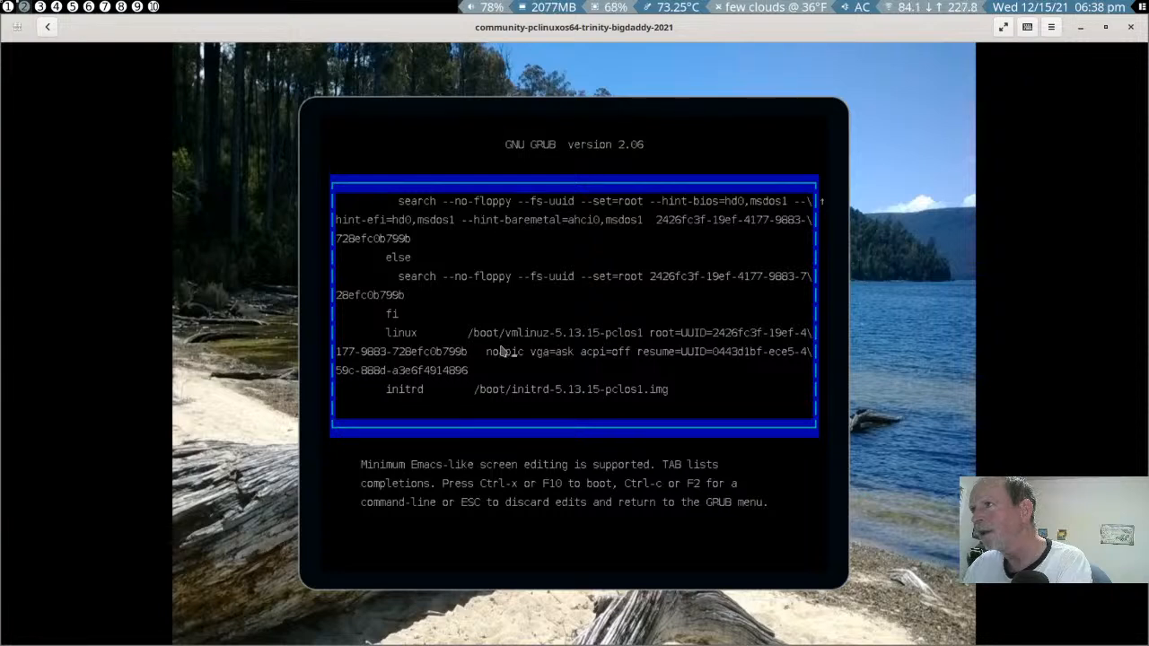
{"action": "key", "text": "Delete"}
{"action": "key", "text": "Delete"}
{"action": "key", "text": "Delete"}
{"action": "key", "text": "Delete"}
{"action": "key", "text": "Delete"}
{"action": "key", "text": "Delete"}
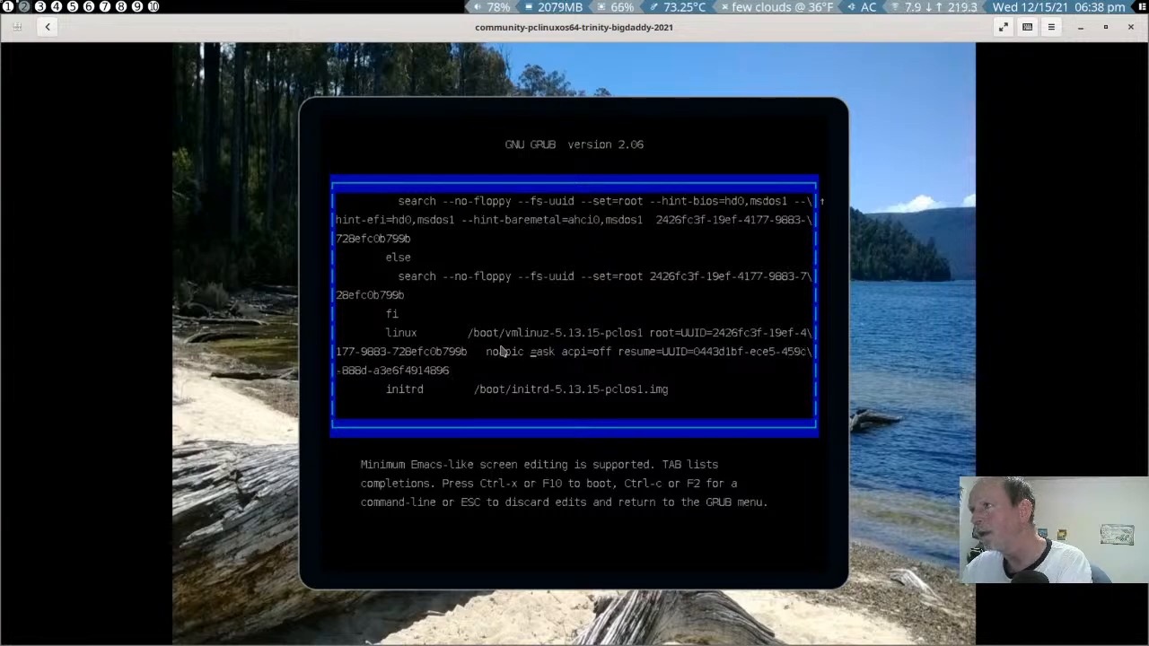
{"action": "key", "text": "Delete"}
{"action": "key", "text": "Delete"}
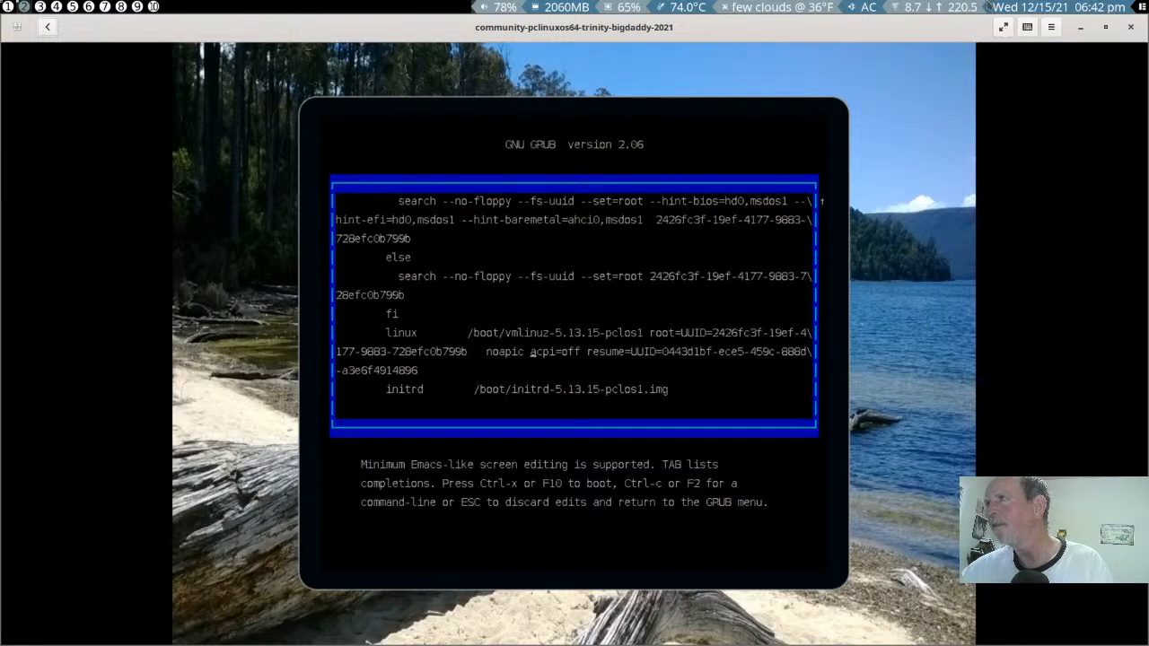
- Look through the edited boot entry, discard the edits and return to the boot menu
{"action": "left_click", "coordinate": [628, 364]}
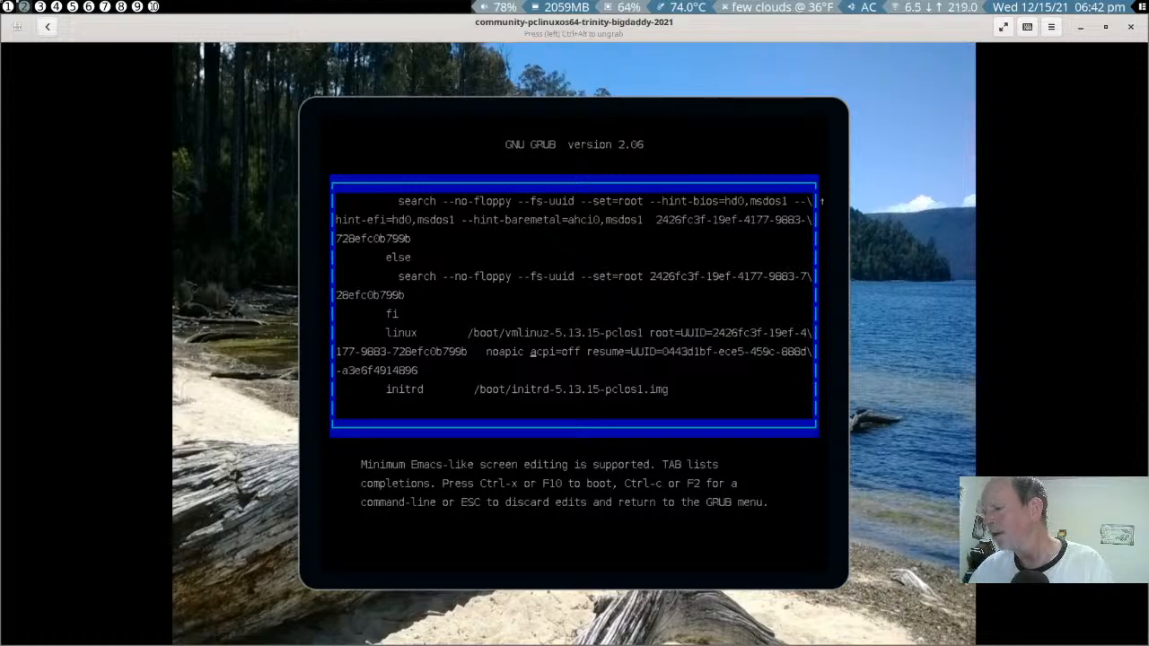
{"action": "key", "text": "Down"}
{"action": "key", "text": "Down"}
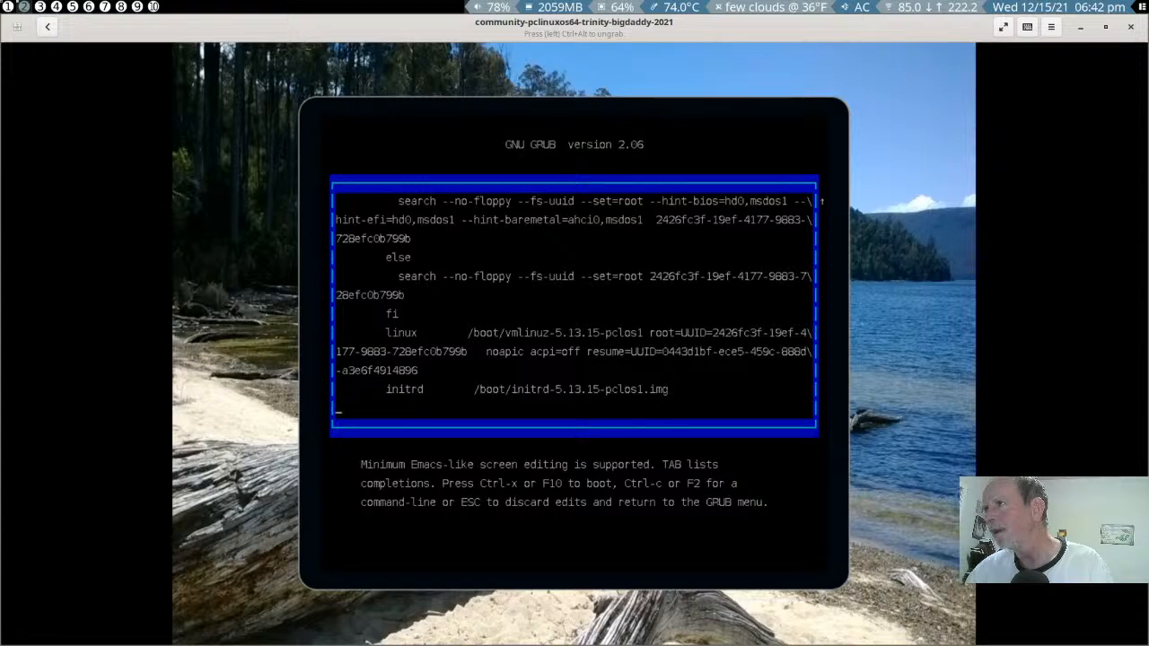
{"action": "key", "text": "Up"}
{"action": "key", "text": "Up"}
{"action": "key", "text": "Up"}
{"action": "key", "text": "Up"}
{"action": "key", "text": "Up"}
{"action": "key", "text": "Up"}
{"action": "key", "text": "Up"}
{"action": "key", "text": "Up"}
{"action": "key", "text": "Up"}
{"action": "key", "text": "Up"}
{"action": "key", "text": "Up"}
{"action": "key", "text": "Up"}
{"action": "key", "text": "Up"}
{"action": "key", "text": "Up"}
{"action": "key", "text": "Up"}
{"action": "key", "text": "Up"}
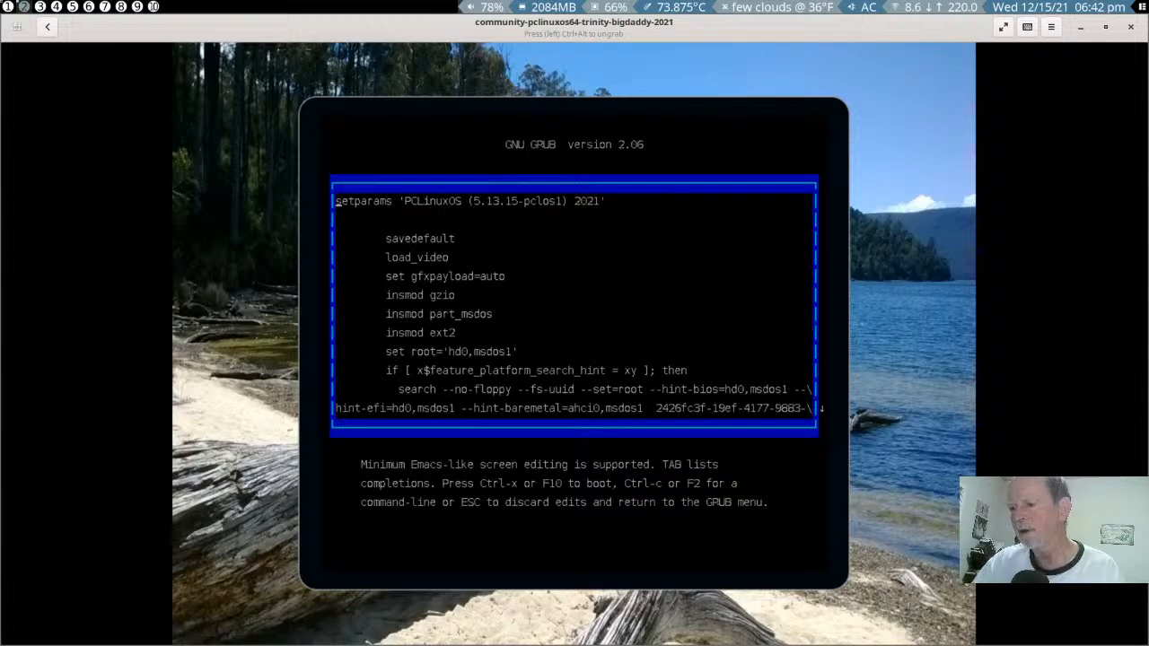
{"action": "key", "text": "Escape"}
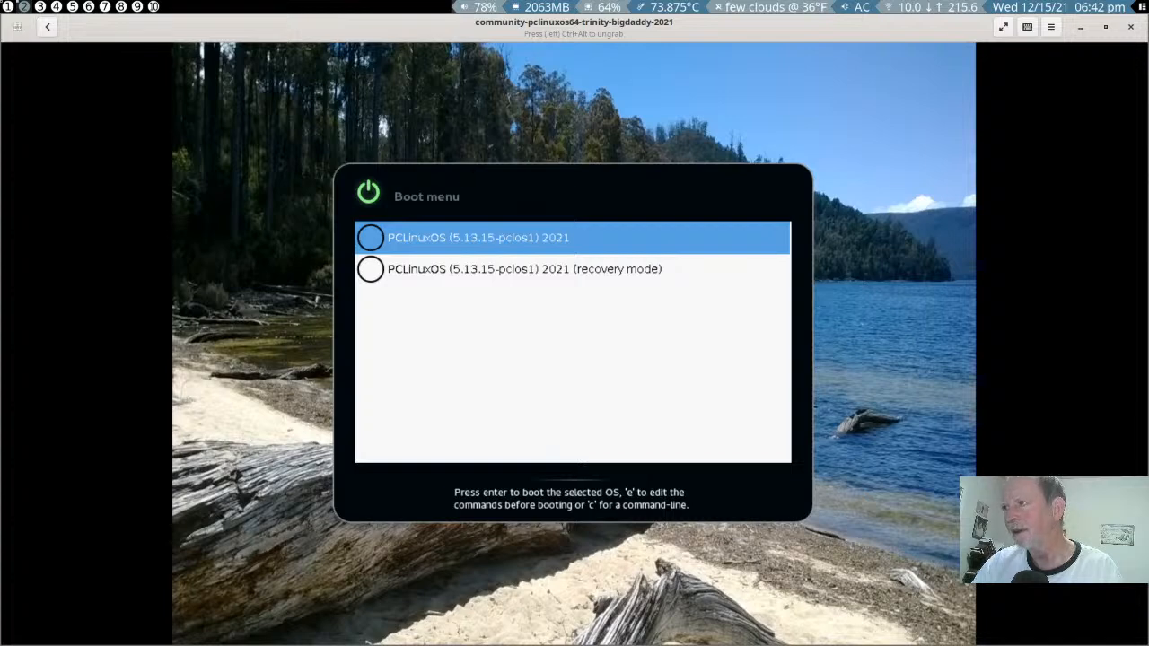
- Edit the PCLinuxOS (5.13.15-pclos1) 2021 boot entry again, remove vga=ask from its linux line and boot the modified entry
{"action": "key", "text": "e"}
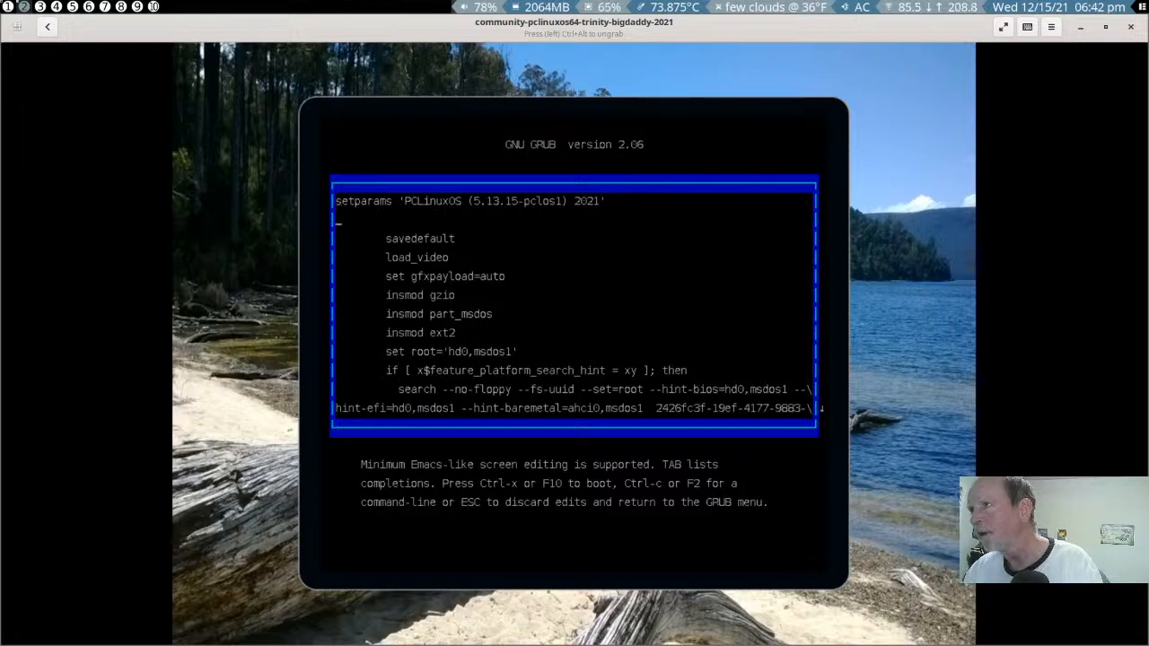
{"action": "key", "text": "Down"}
{"action": "key", "text": "Down"}
{"action": "key", "text": "Down"}
{"action": "key", "text": "Down"}
{"action": "key", "text": "Down"}
{"action": "key", "text": "Down"}
{"action": "key", "text": "Down"}
{"action": "key", "text": "Down"}
{"action": "key", "text": "Down"}
{"action": "key", "text": "Down"}
{"action": "key", "text": "Down"}
{"action": "key", "text": "Down"}
{"action": "key", "text": "Down"}
{"action": "key", "text": "Down"}
{"action": "key", "text": "Down"}
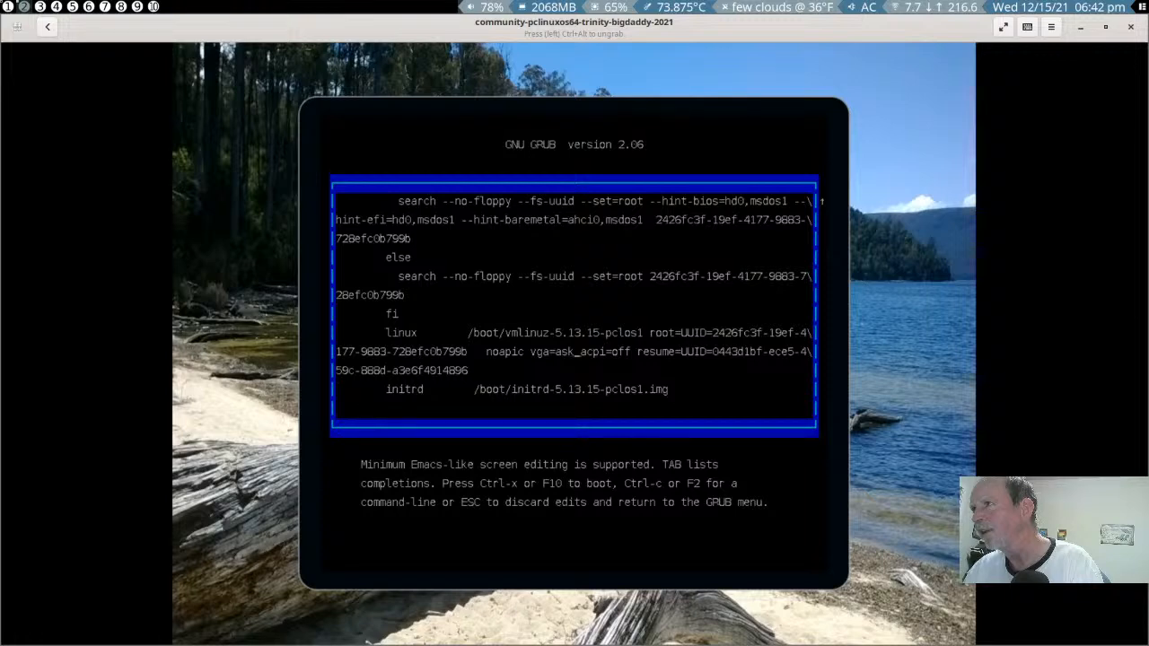
{"action": "key", "text": "BackSpace"}
{"action": "key", "text": "BackSpace"}
{"action": "key", "text": "BackSpace"}
{"action": "key", "text": "BackSpace"}
{"action": "key", "text": "BackSpace"}
{"action": "key", "text": "BackSpace"}
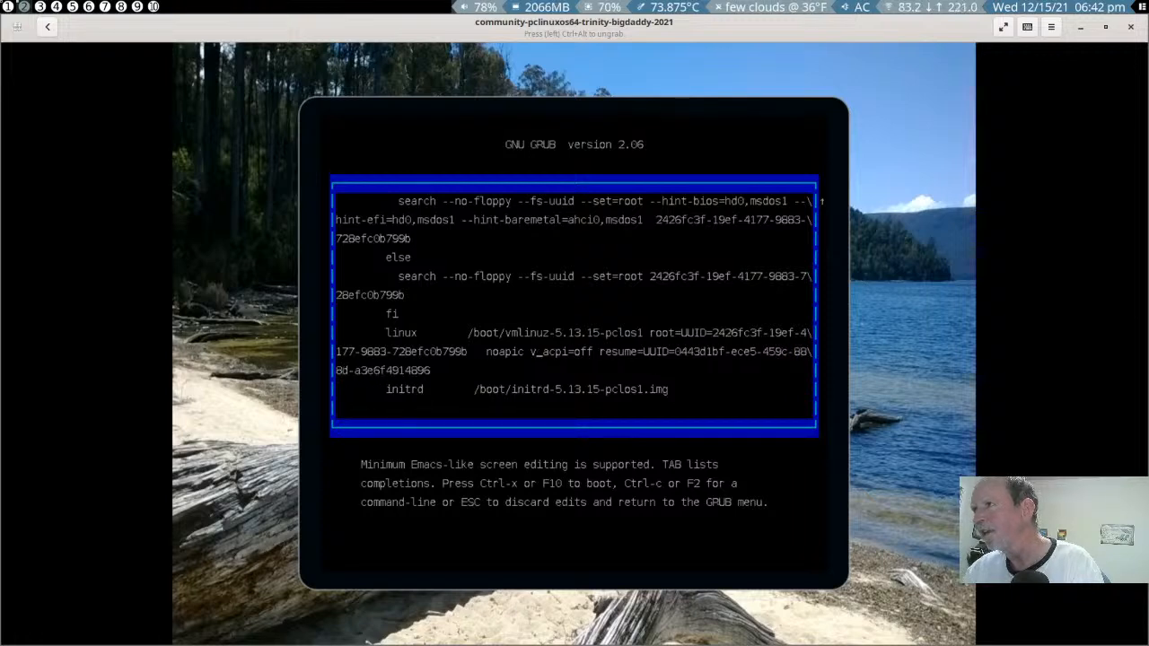
{"action": "key", "text": "BackSpace"}
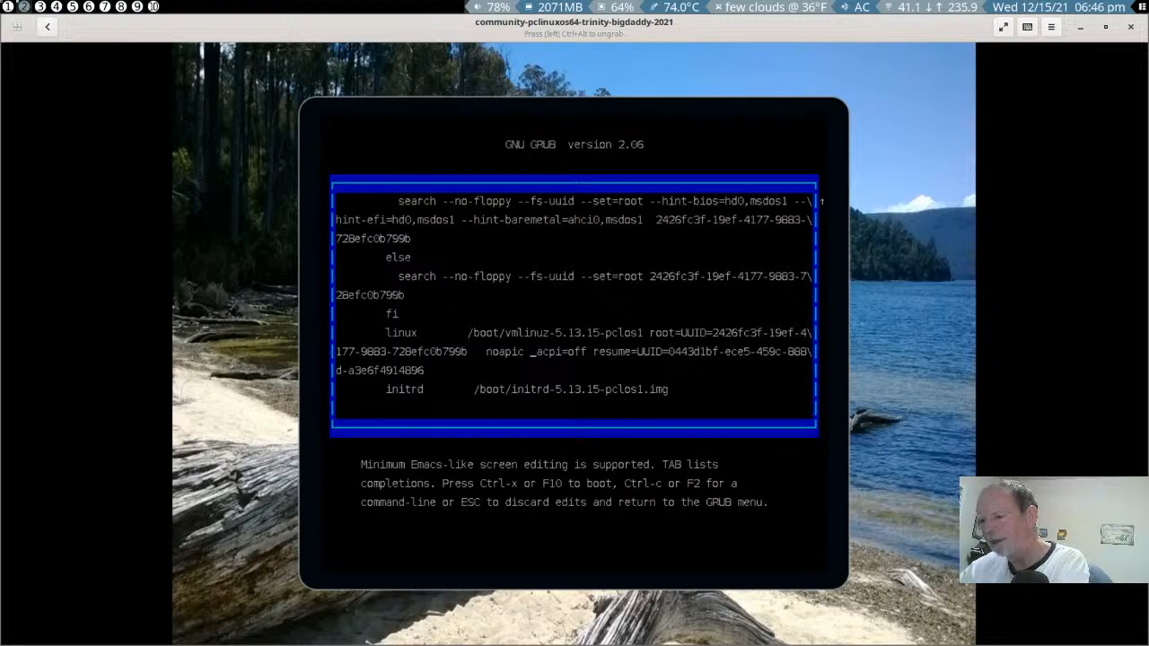
{"action": "type", "text": "q"}
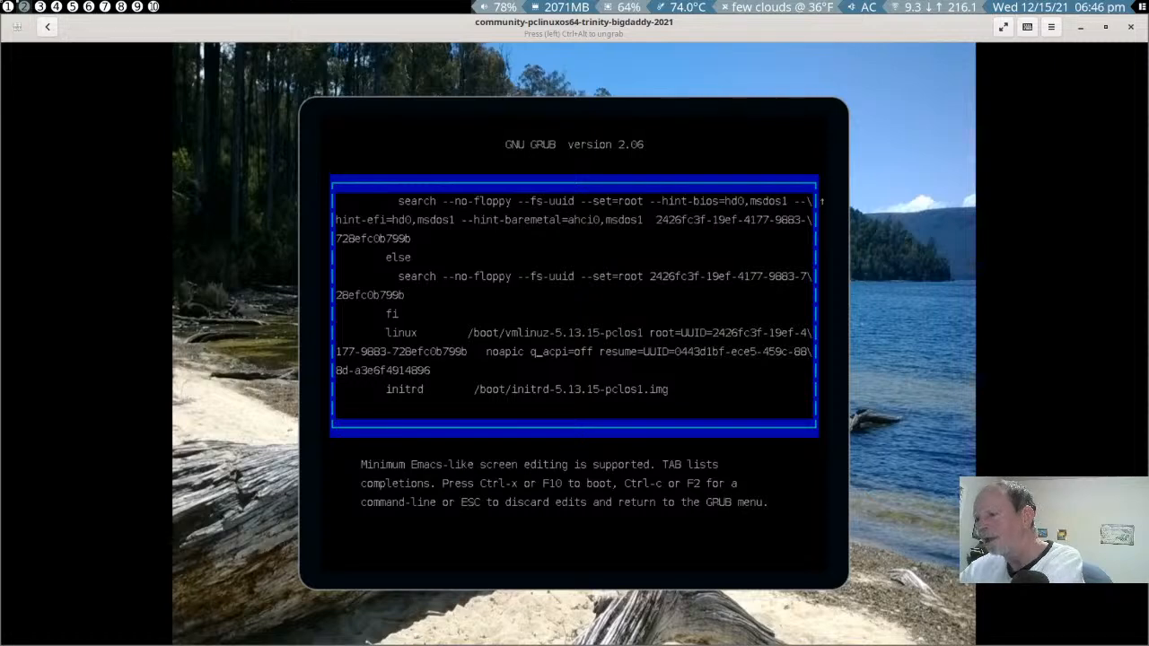
{"action": "key", "text": "BackSpace"}
{"action": "key", "text": "BackSpace"}
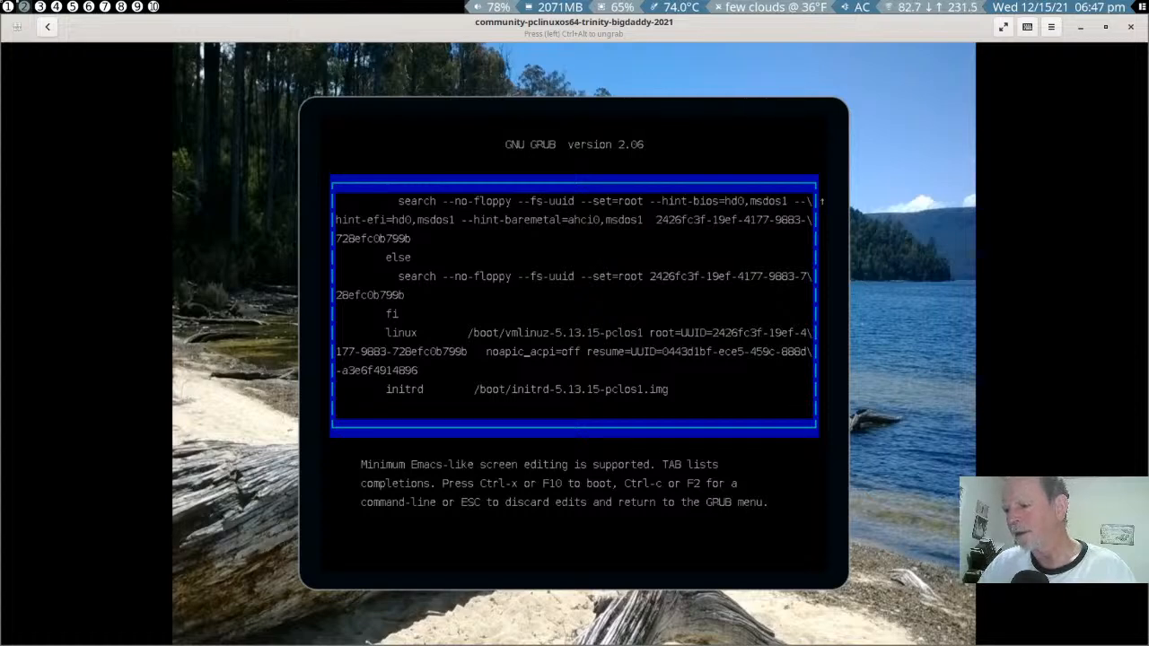
{"action": "key", "text": "ctrl+x"}
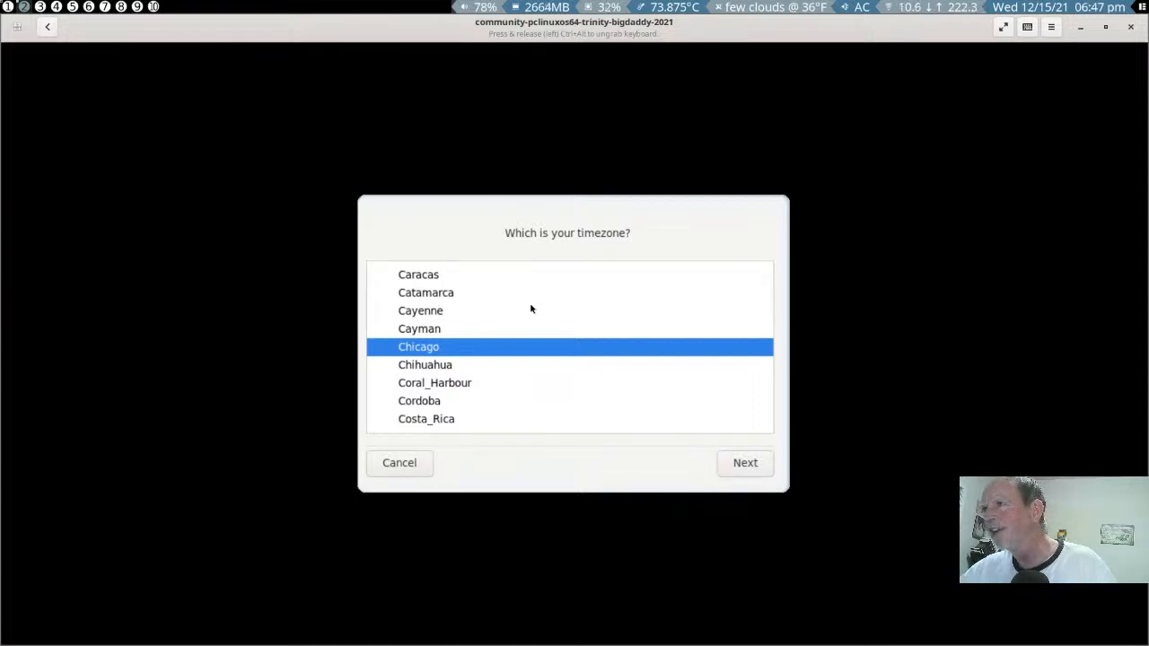
- Choose Denver as the system's time zone and continue the first-boot setup
{"action": "scroll", "coordinate": [529, 309], "scroll_direction": "down", "scroll_amount": 2}
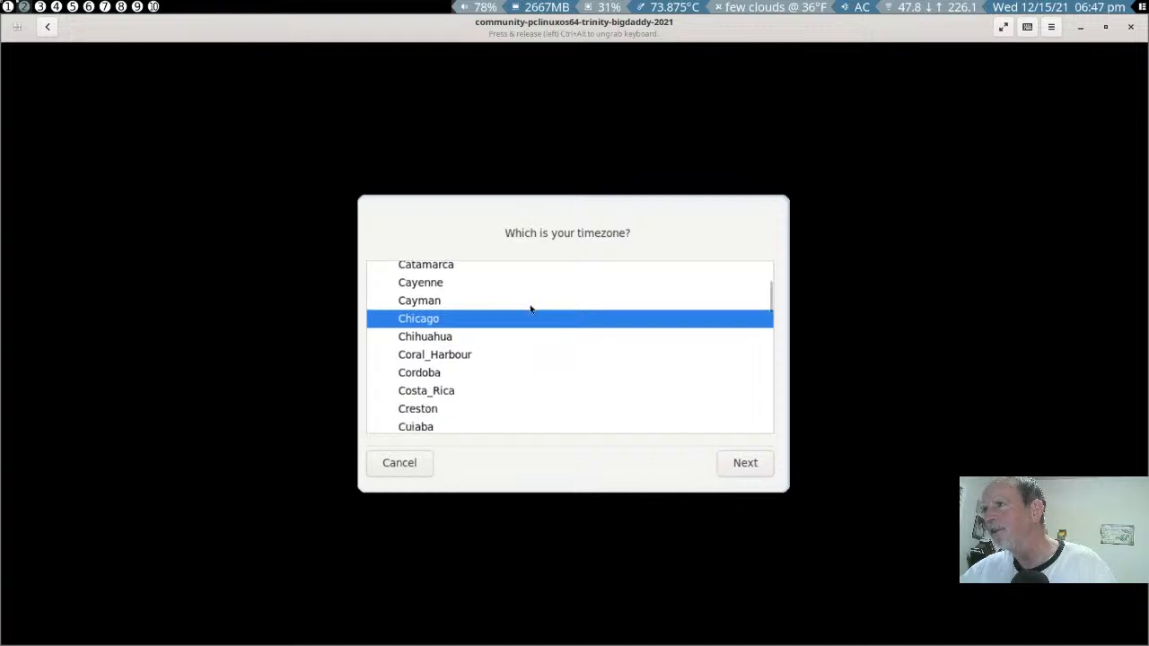
{"action": "scroll", "coordinate": [529, 309], "scroll_direction": "down", "scroll_amount": 3}
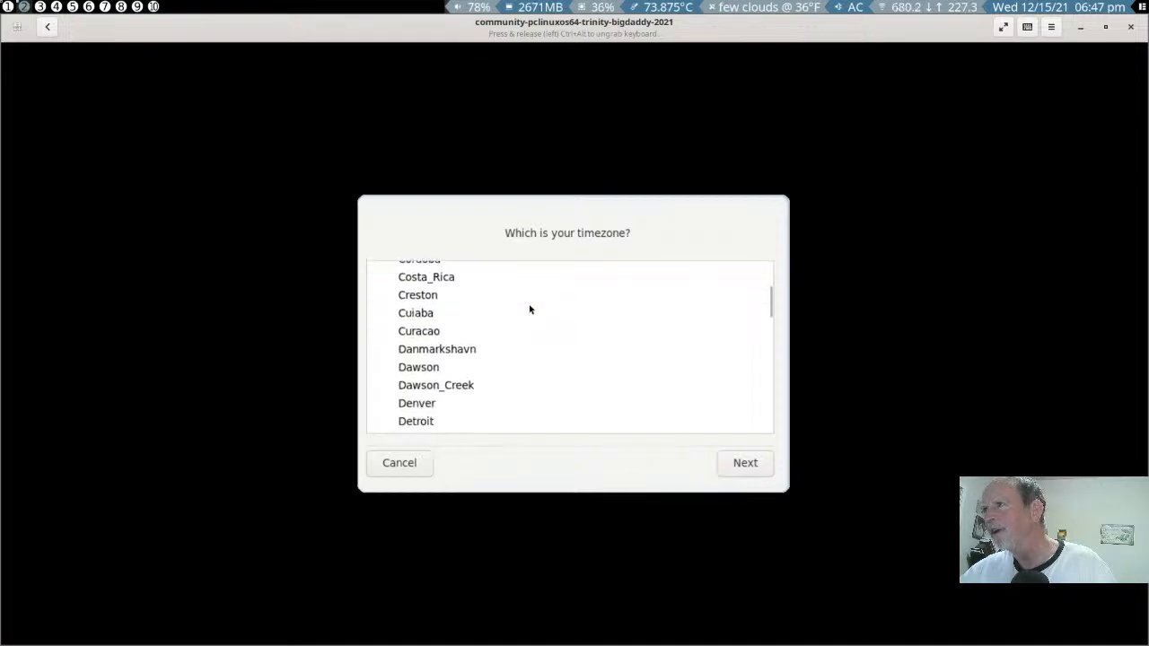
{"action": "left_click", "coordinate": [398, 403]}
{"action": "left_click", "coordinate": [744, 464]}
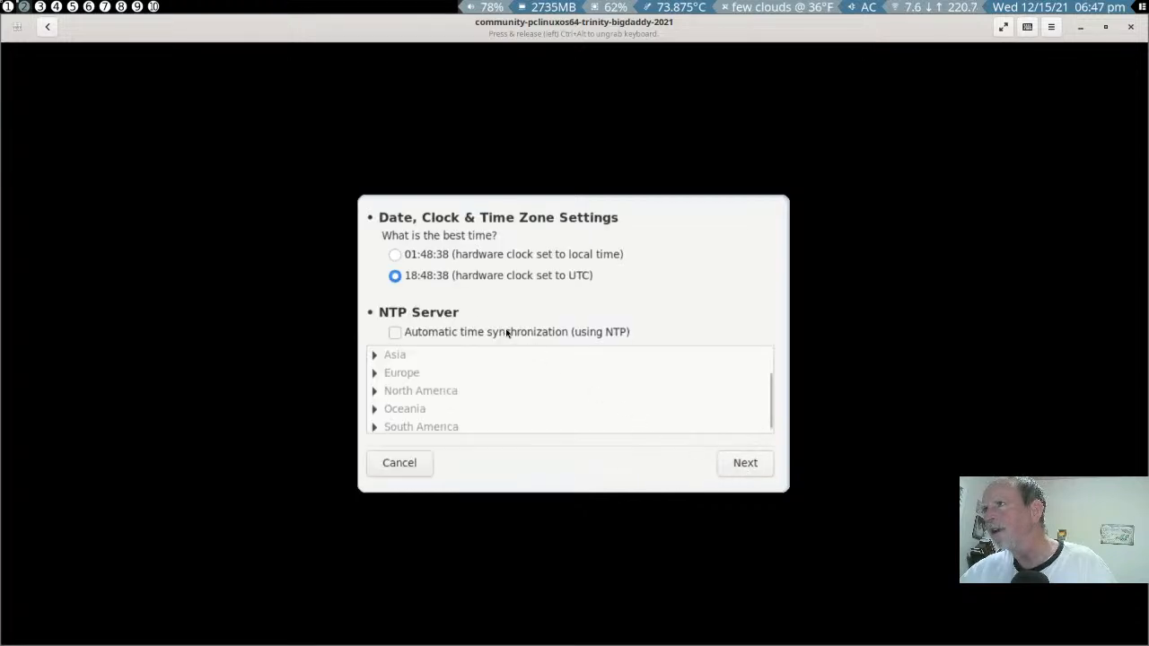
- Set the hardware clock to local time, enable automatic NTP synchronization with the United States server and continue
{"action": "left_click", "coordinate": [396, 255]}
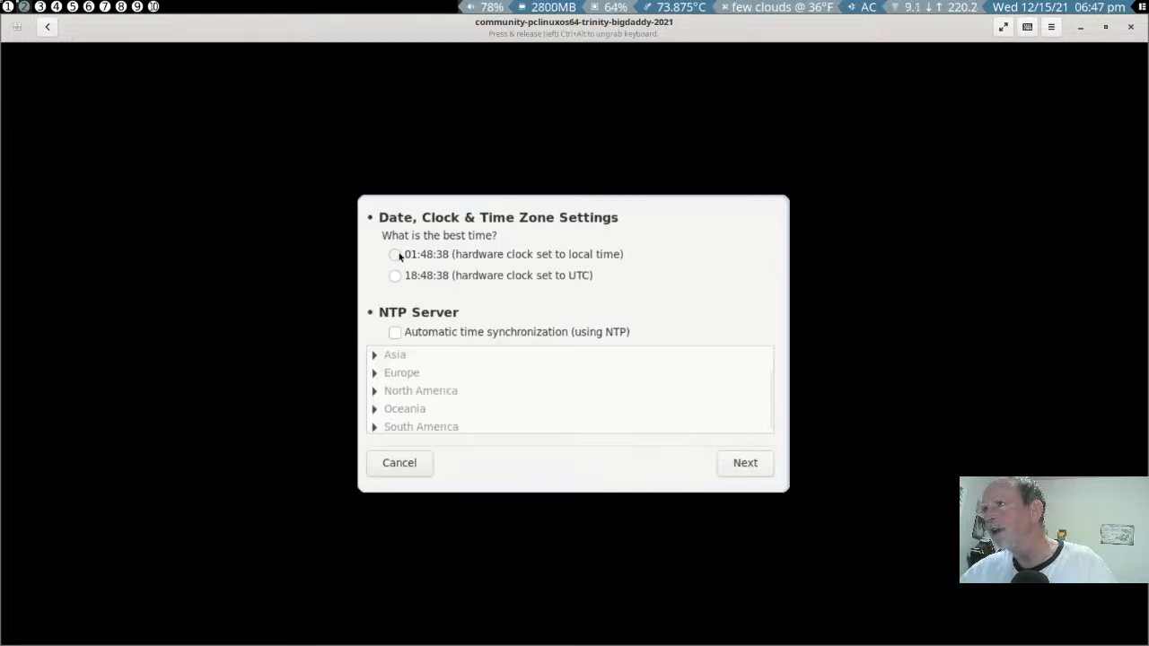
{"action": "left_click", "coordinate": [396, 332]}
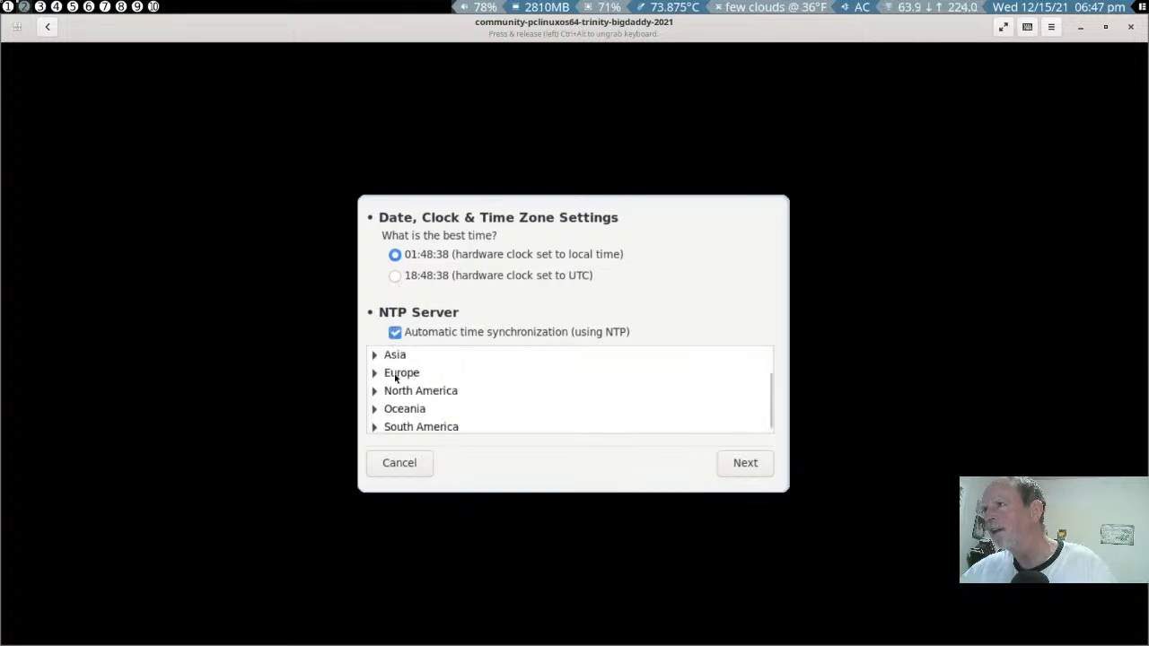
{"action": "left_click", "coordinate": [374, 392]}
{"action": "scroll", "coordinate": [618, 403], "scroll_direction": "down", "scroll_amount": 3}
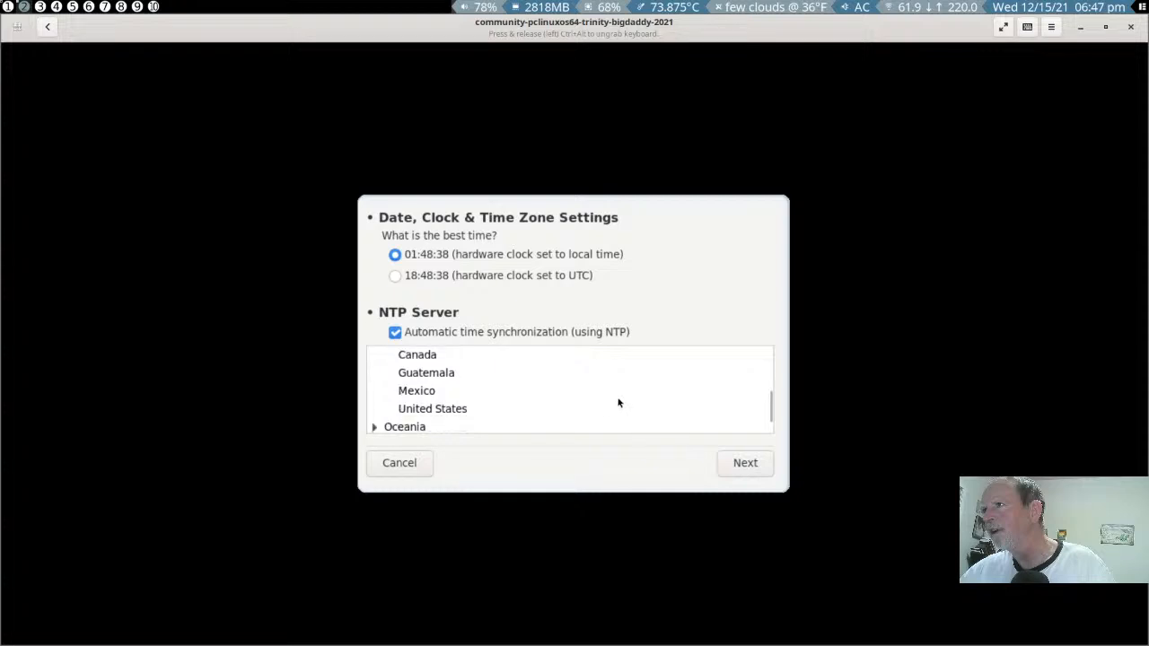
{"action": "left_click", "coordinate": [456, 409]}
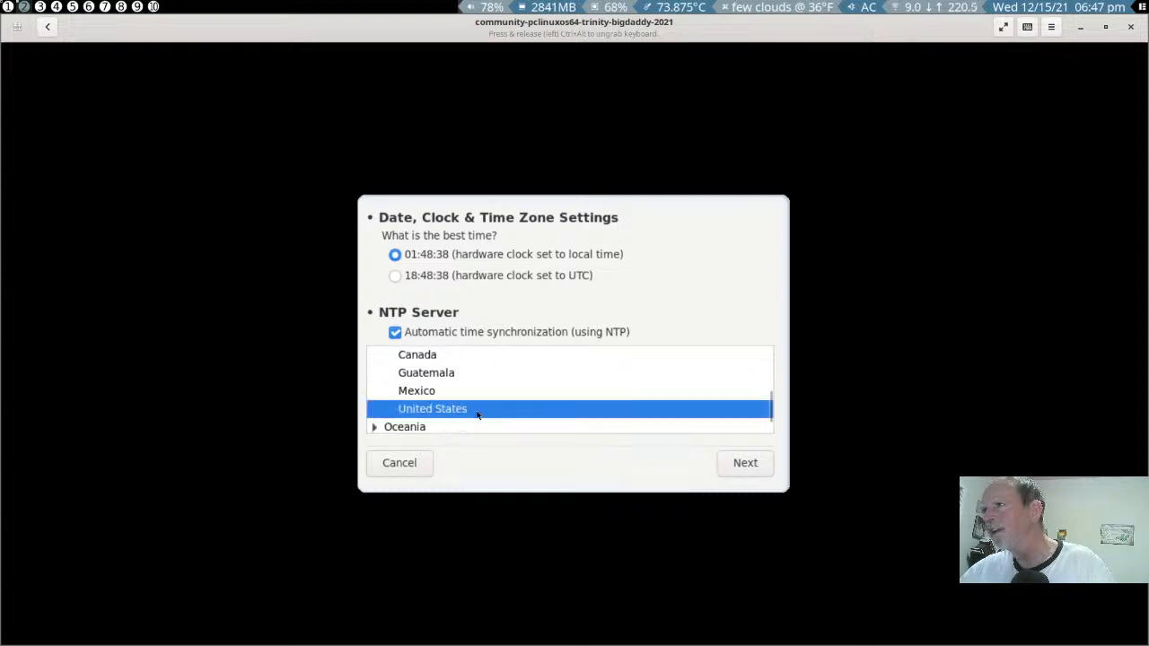
{"action": "left_click", "coordinate": [738, 470]}
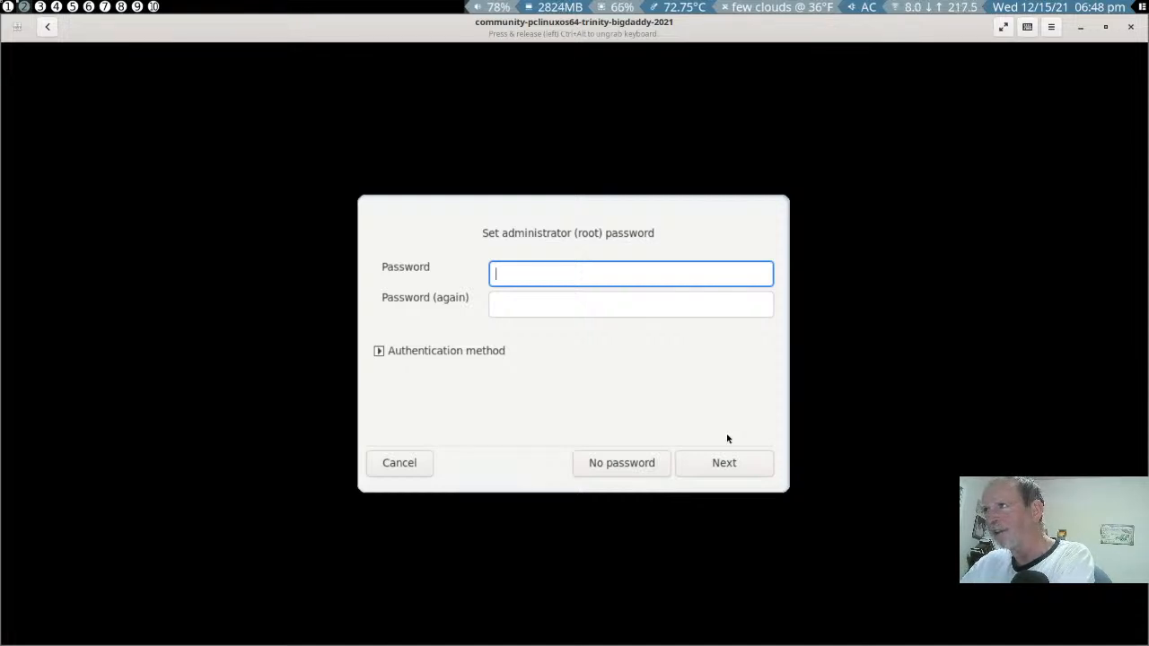
- Enter and repeat the administrator (root) password, and continue to user creation
{"action": "type", "text": "******"}
{"action": "key", "text": "Tab"}
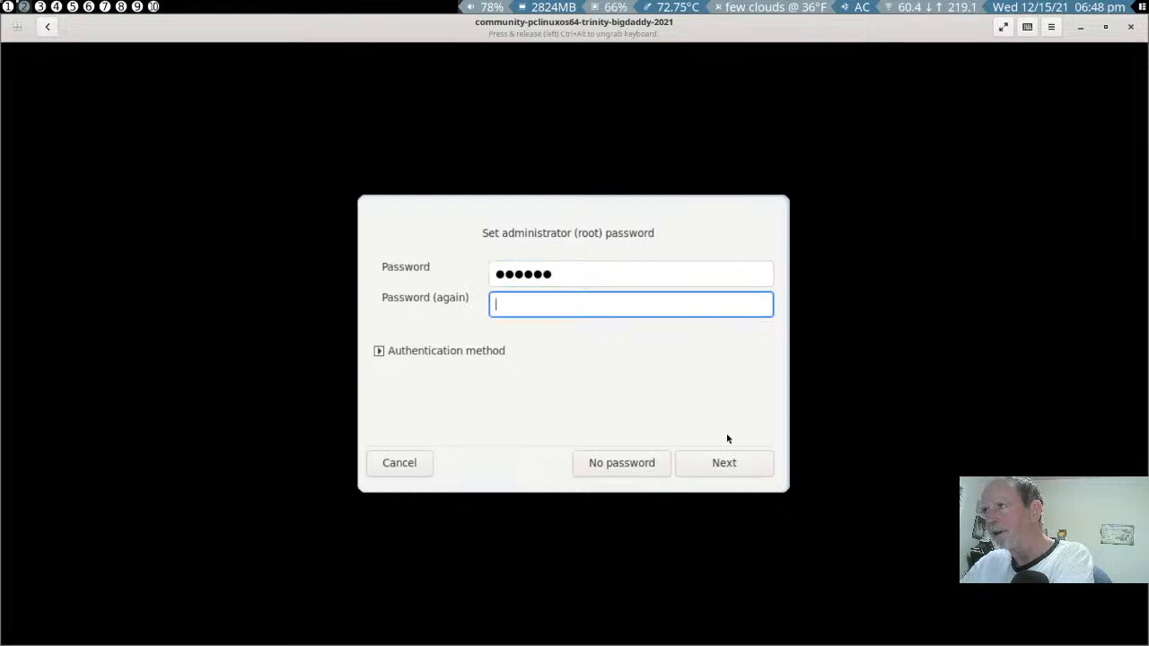
{"action": "type", "text": "******"}
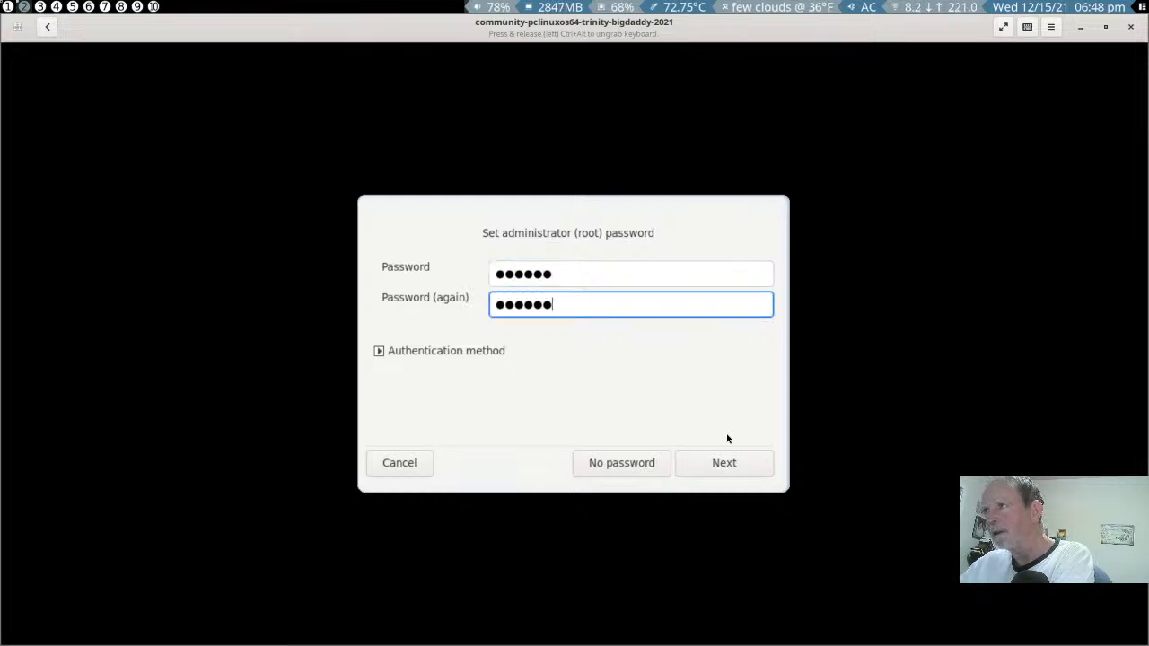
{"action": "left_click", "coordinate": [716, 462]}
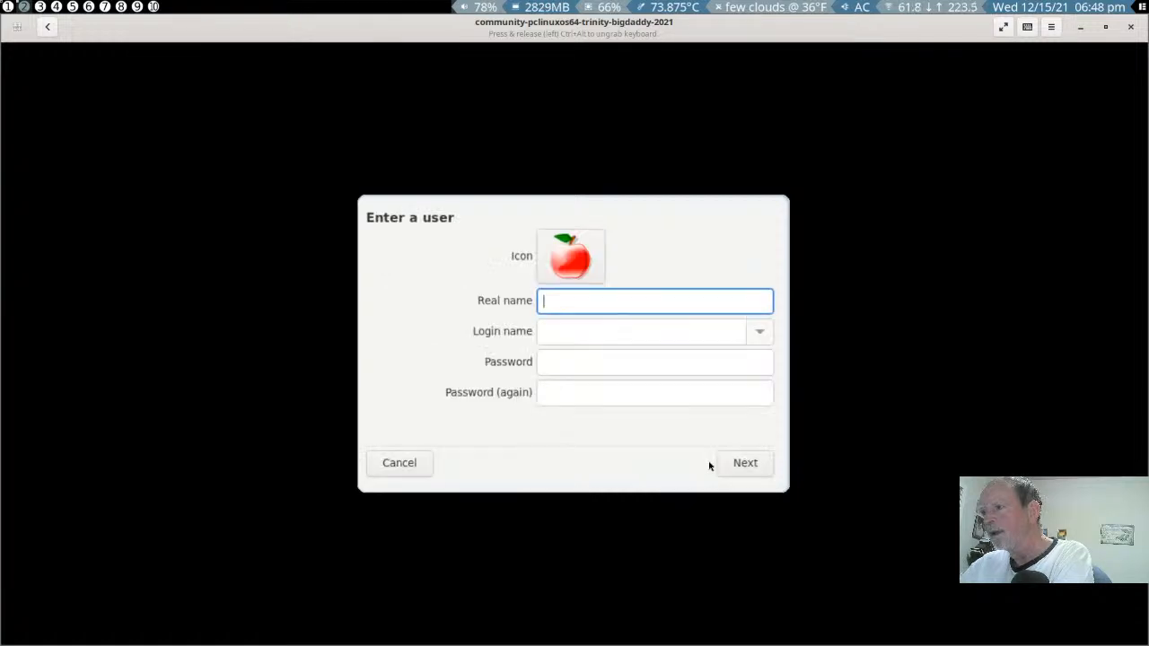
- Enter the new user's real name and replace the suggested login name with the user's first name in lowercase
{"action": "type", "text": "Ric"}
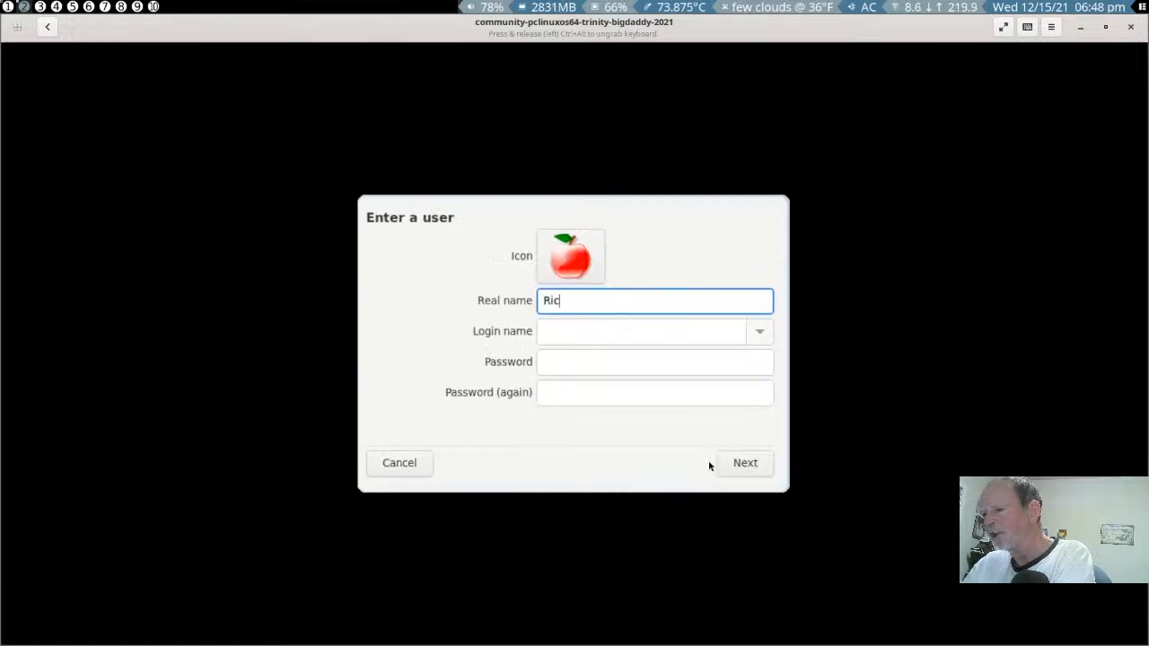
{"action": "type", "text": "k Co"}
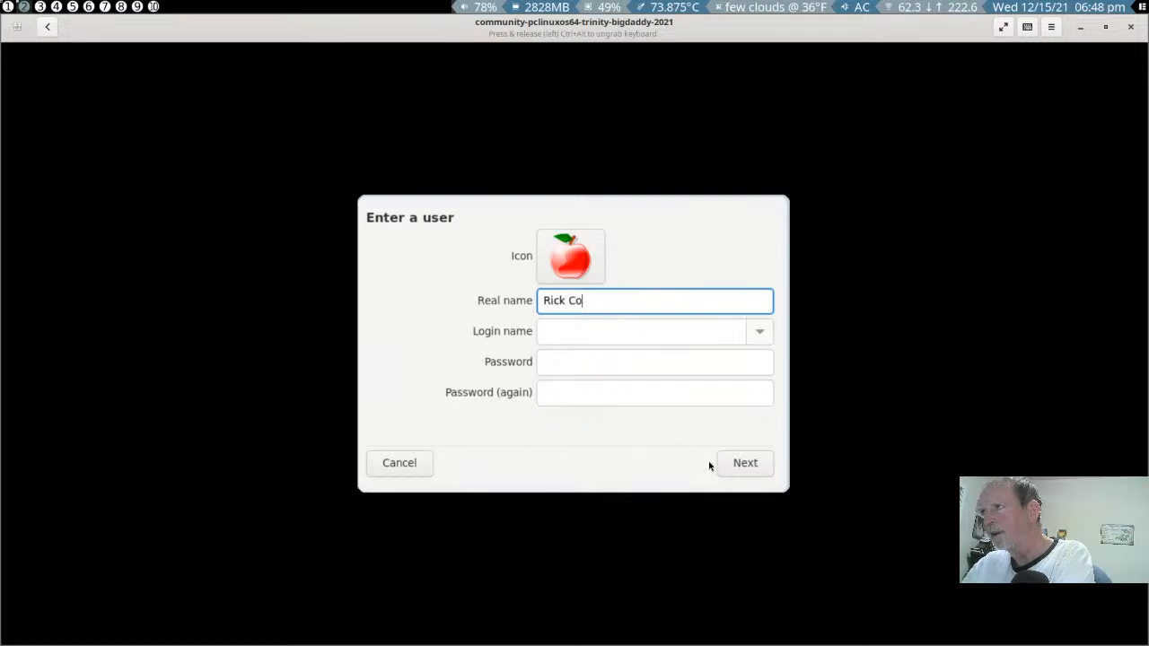
{"action": "type", "text": "pple"}
{"action": "key", "text": "Tab"}
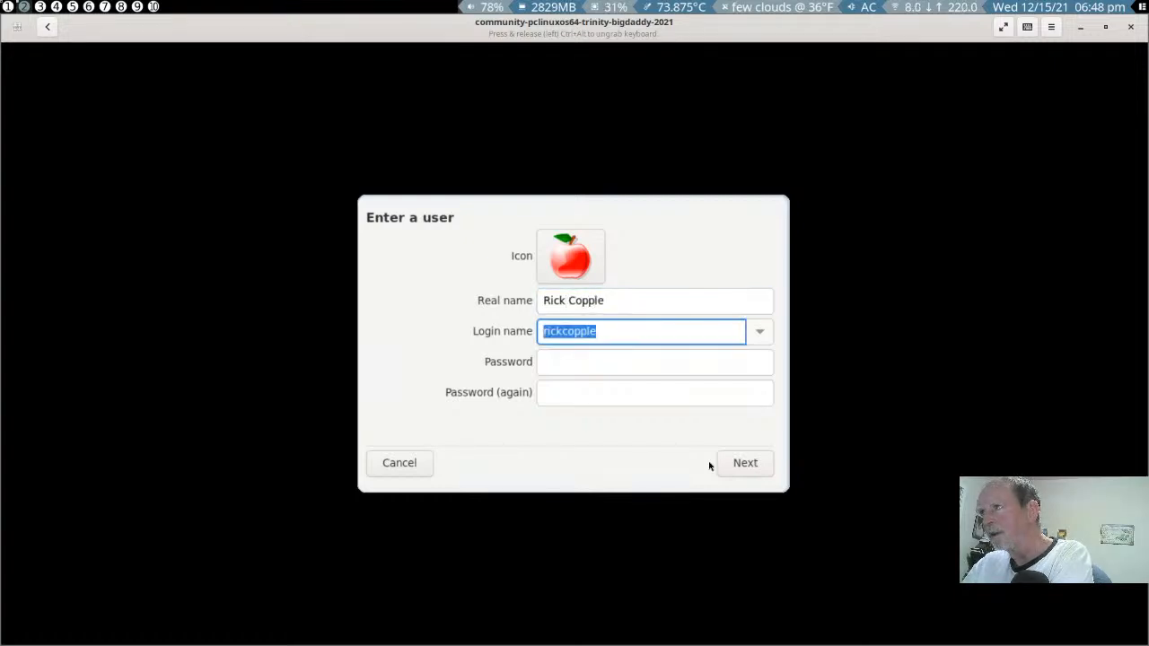
{"action": "type", "text": "rikc"}
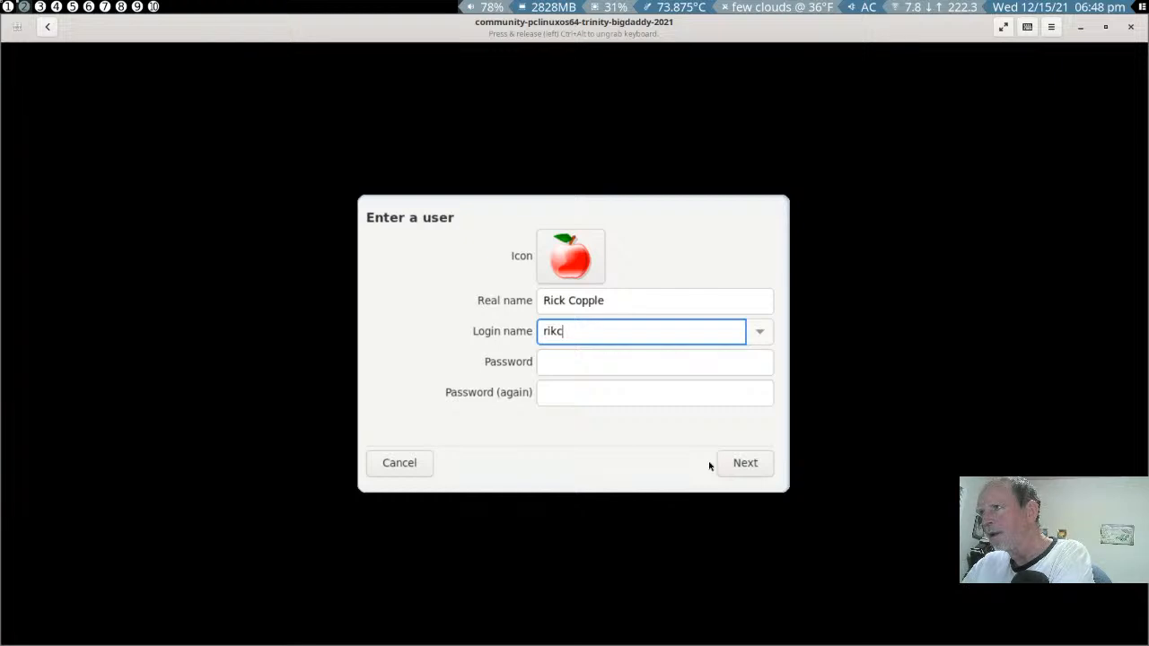
{"action": "key", "text": "BackSpace"}
{"action": "key", "text": "BackSpace"}
{"action": "type", "text": "ck"}
{"action": "key", "text": "Tab"}
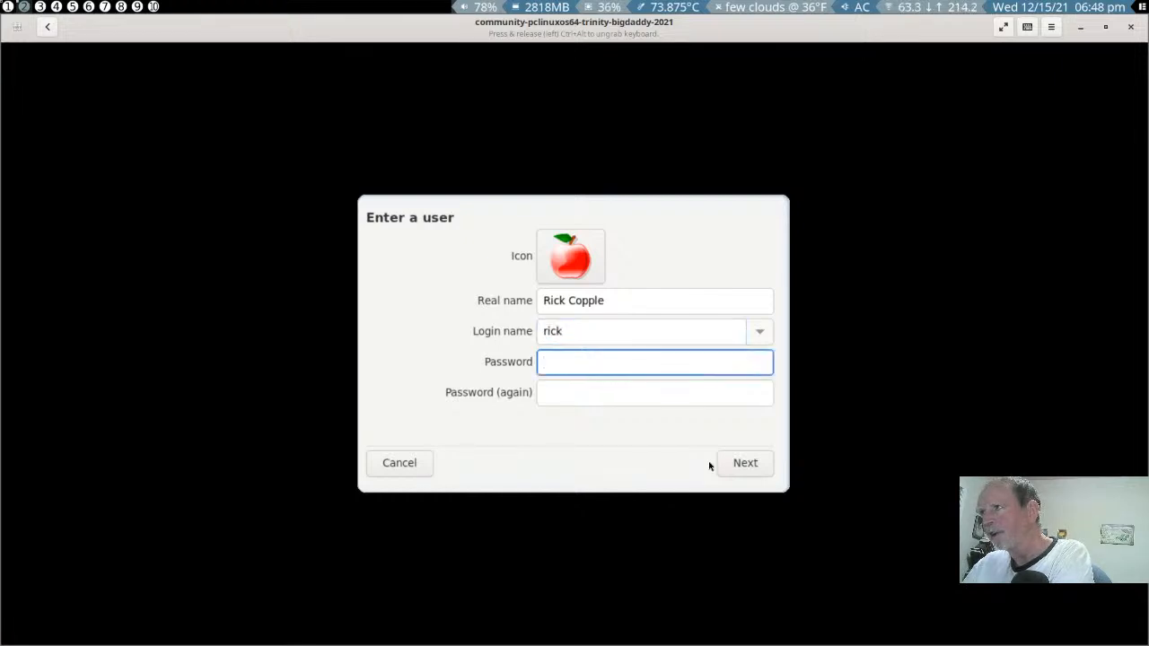
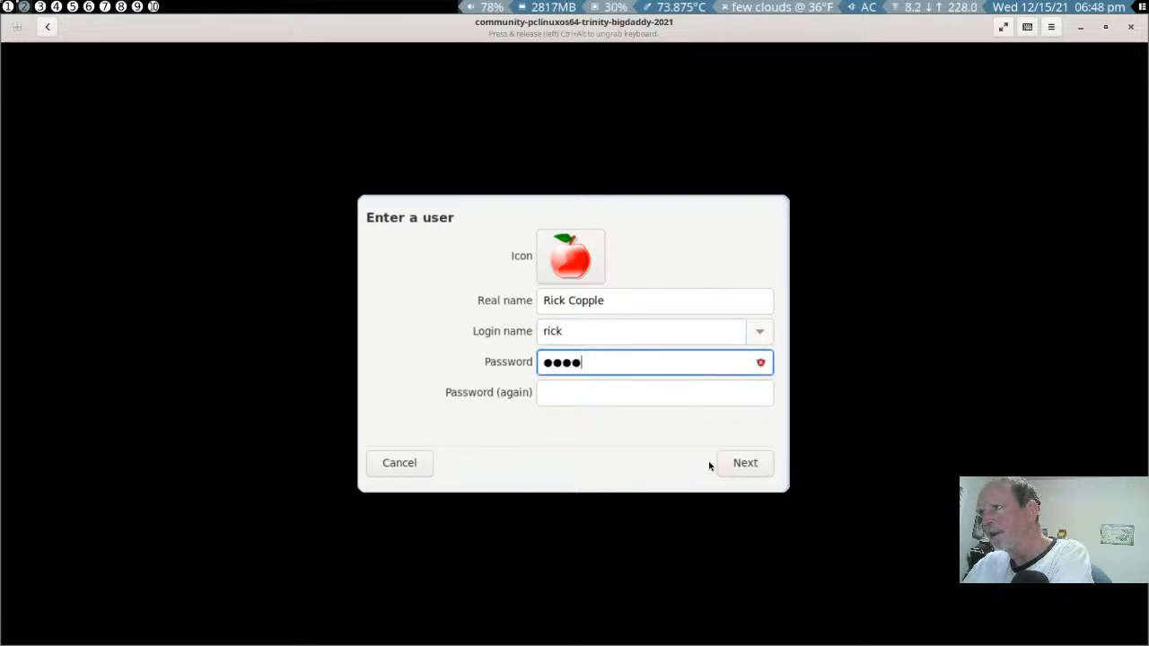
- Enter and repeat the new user's account password, and finish creating the user
{"action": "key", "text": "Tab"}
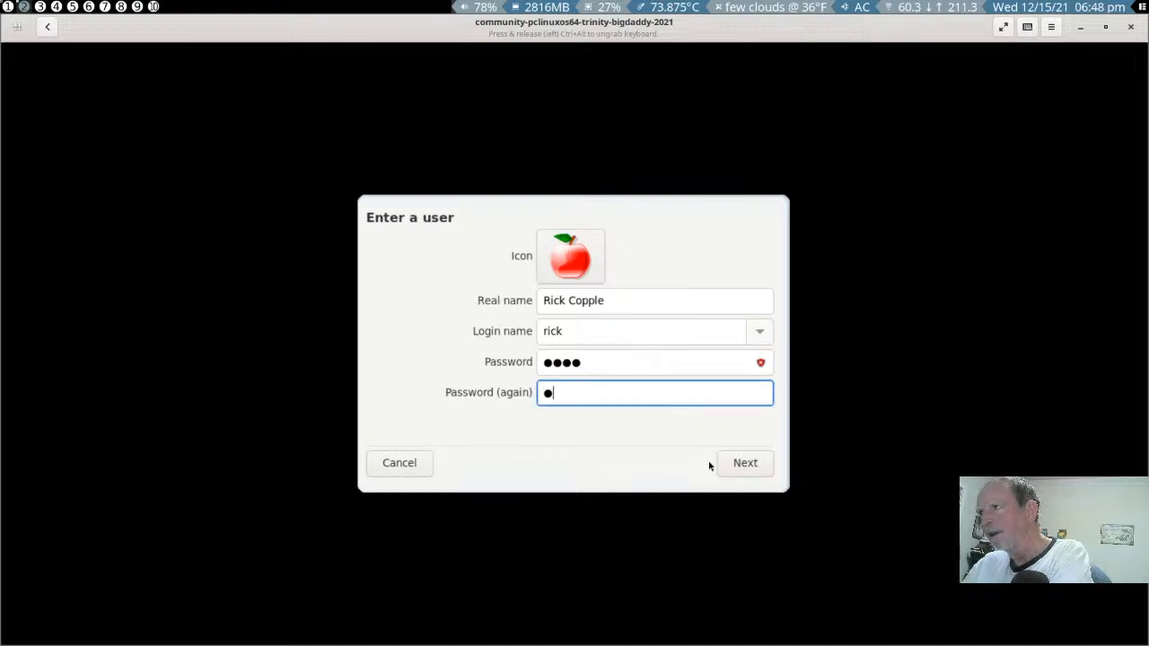
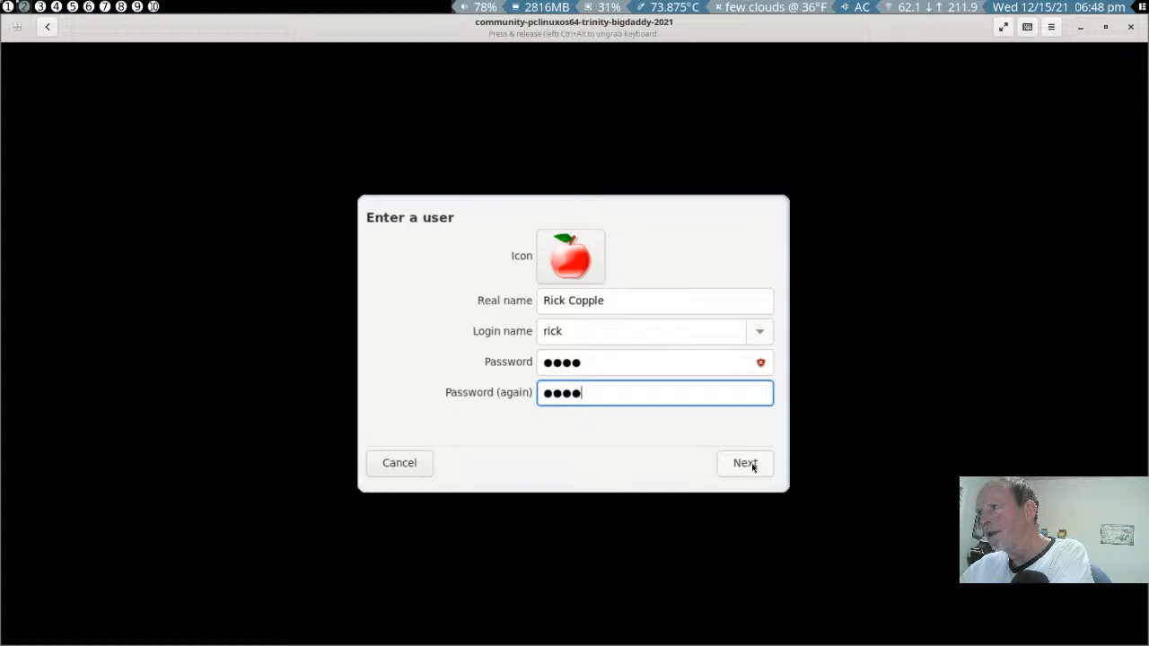
{"action": "left_click", "coordinate": [752, 466]}
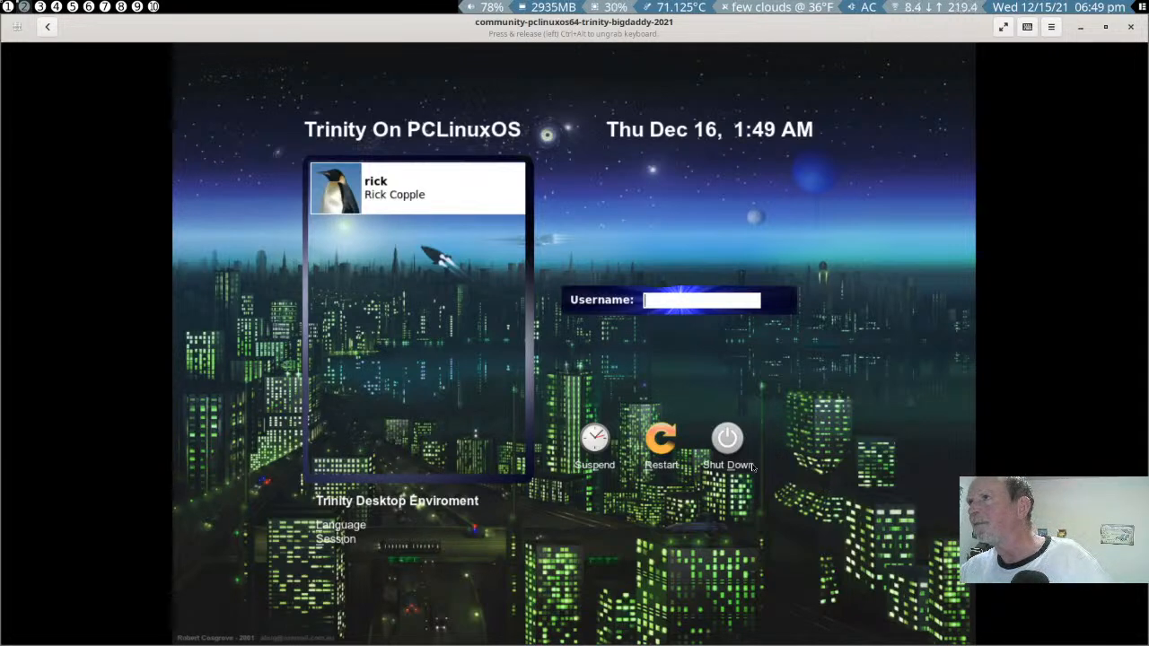
- Select the new user on the login screen and log in with the account password
{"action": "left_click", "coordinate": [458, 192]}
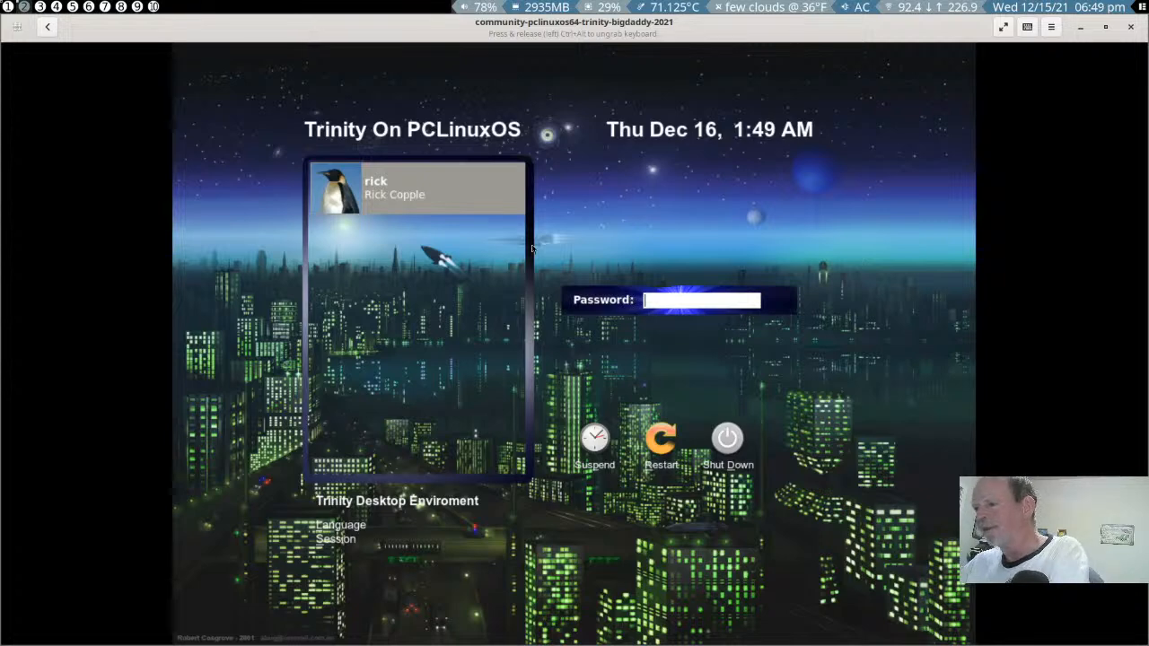
{"action": "type", "text": "****"}
{"action": "key", "text": "Return"}
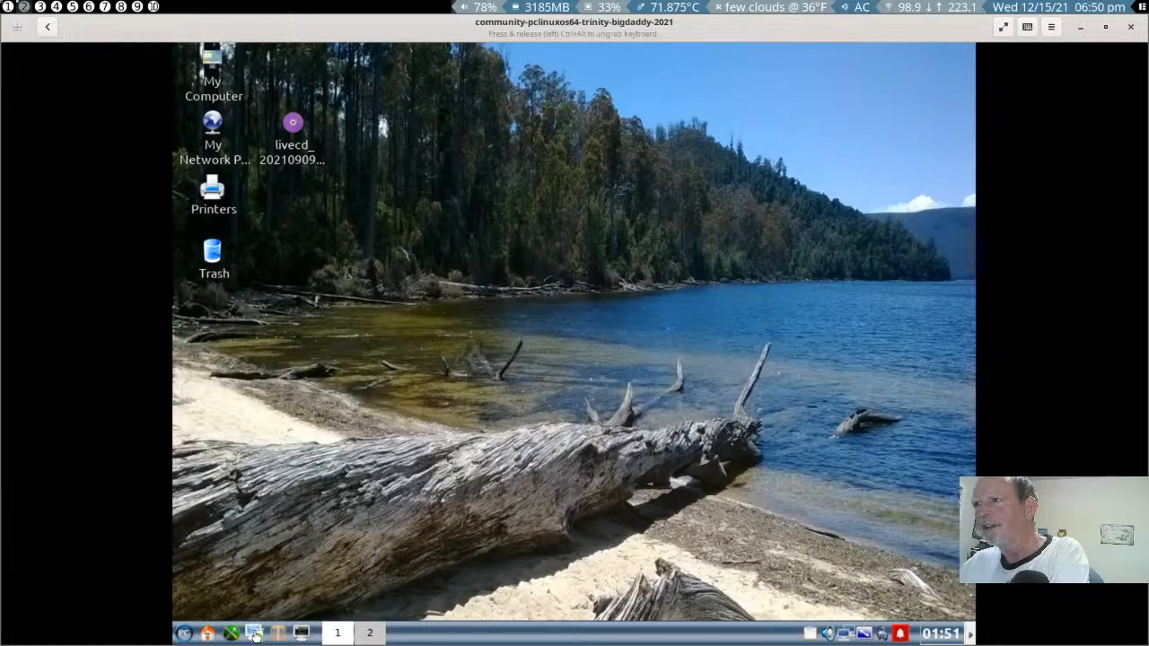
- Set the screen size to 1920 x 1080 in Trinity Control Center, accept the configuration and show the virtual machine fullscreen
{"action": "left_click", "coordinate": [255, 633]}
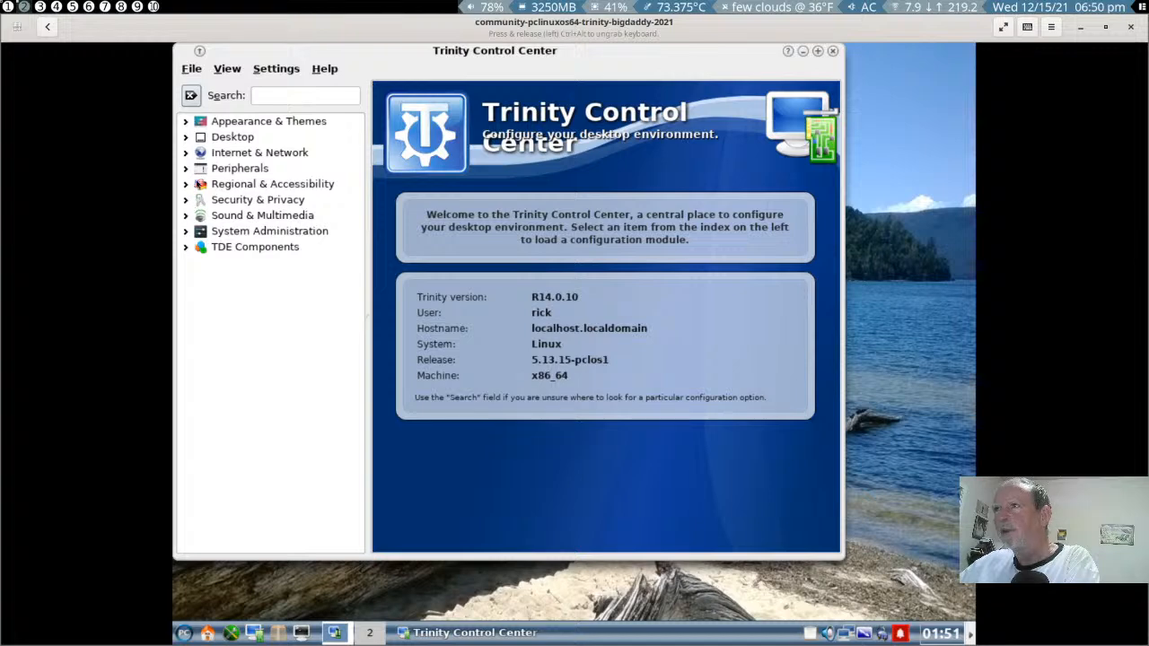
{"action": "left_click", "coordinate": [186, 170]}
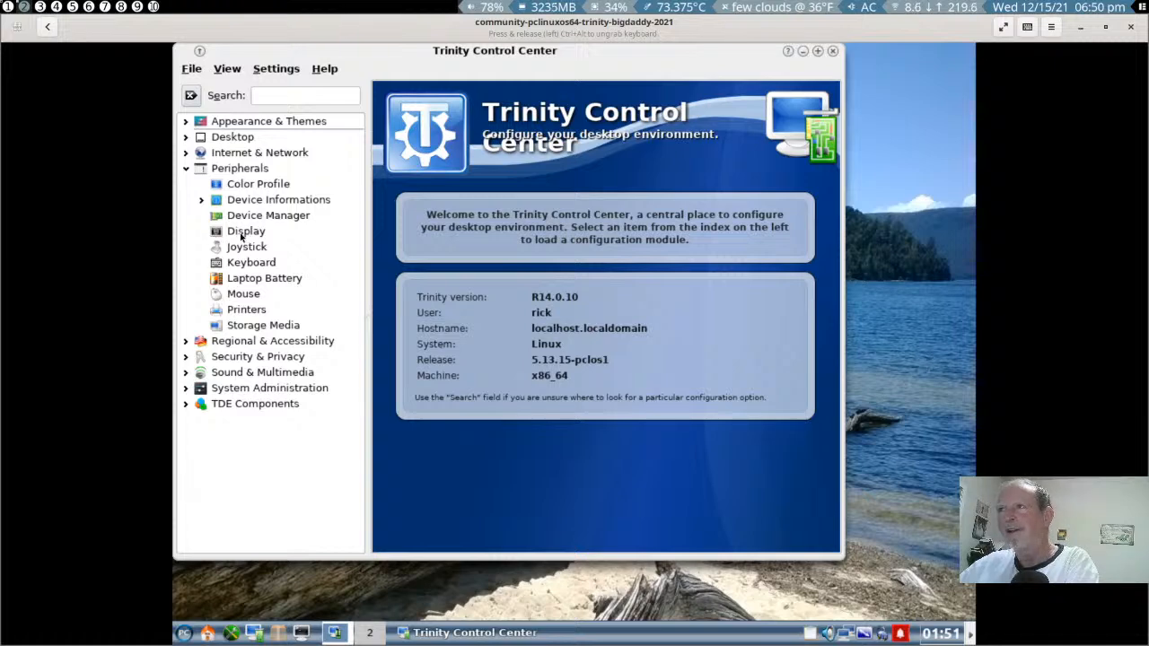
{"action": "left_click", "coordinate": [242, 232]}
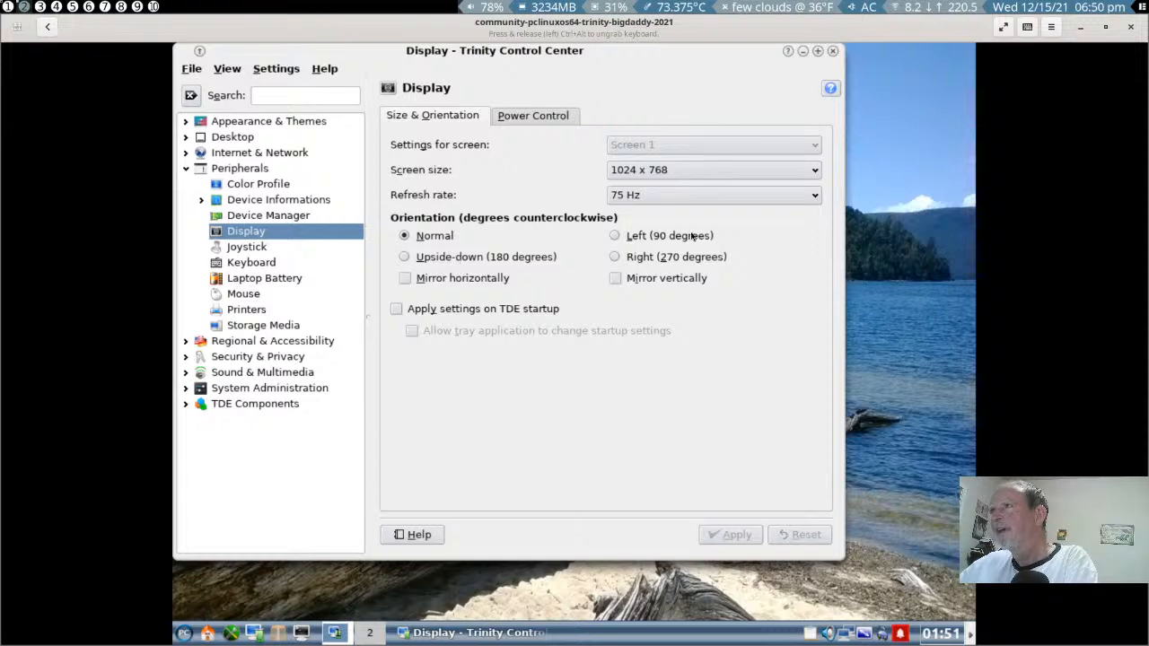
{"action": "left_click", "coordinate": [786, 171]}
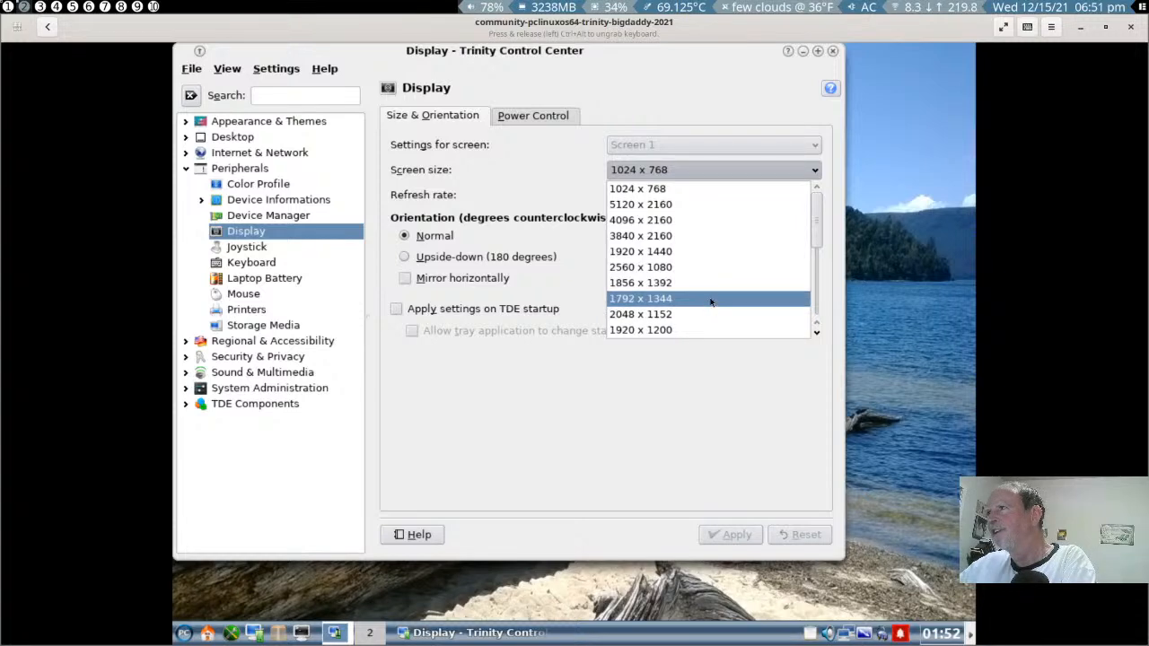
{"action": "scroll", "coordinate": [707, 299], "scroll_direction": "down", "scroll_amount": 1}
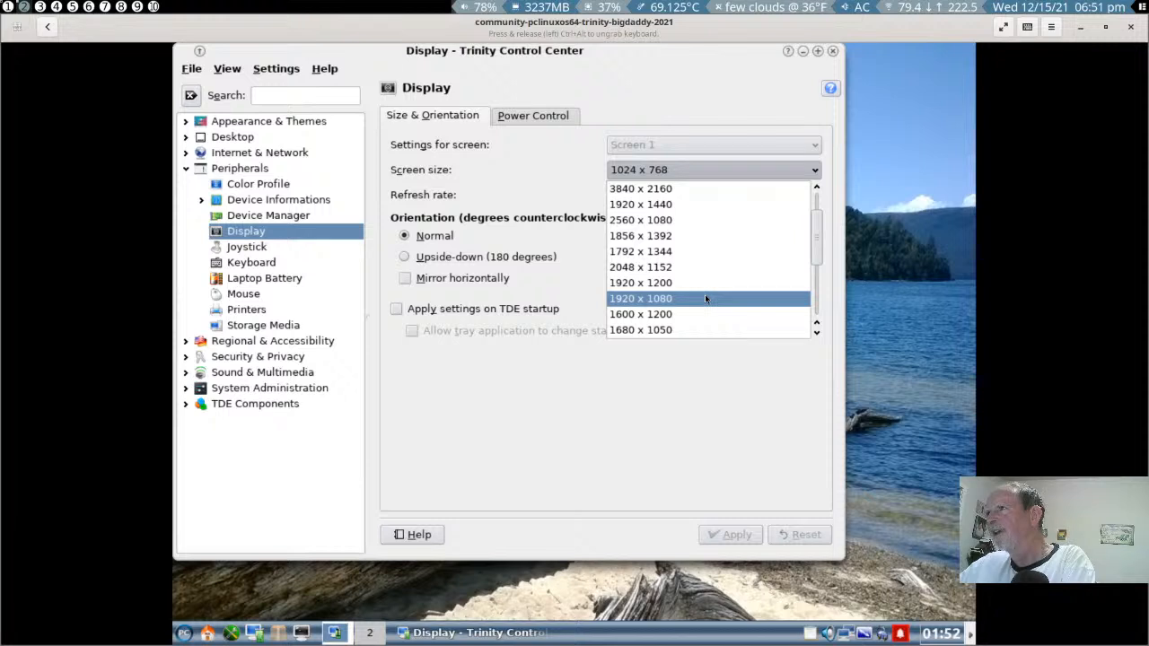
{"action": "left_click", "coordinate": [706, 298]}
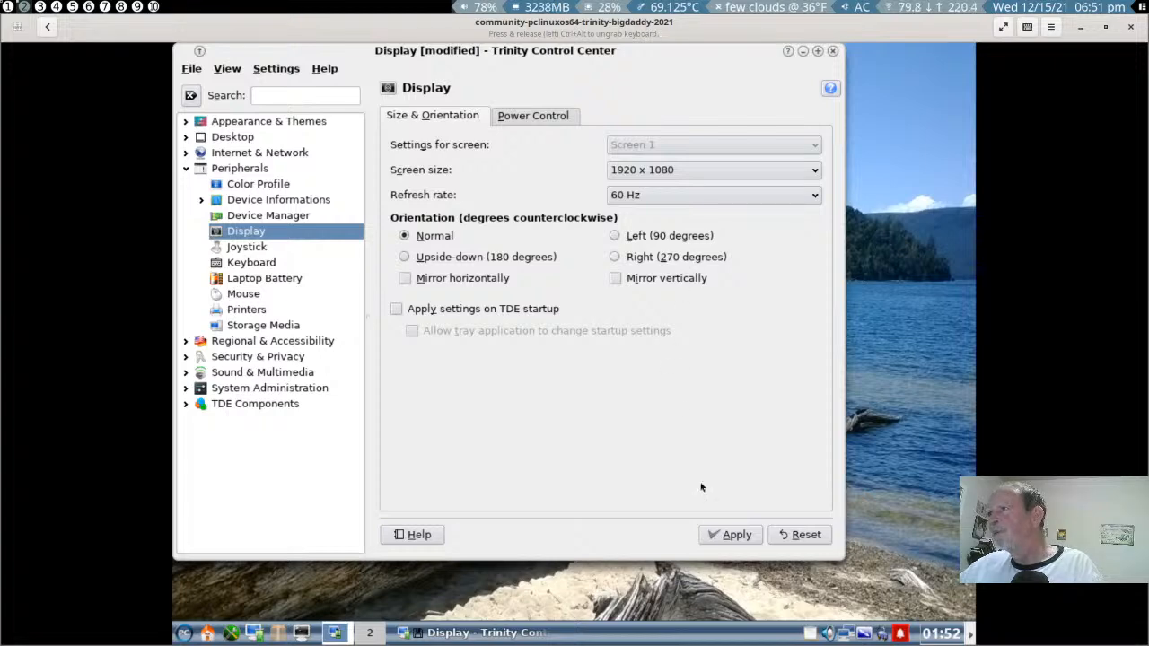
{"action": "left_click", "coordinate": [722, 534]}
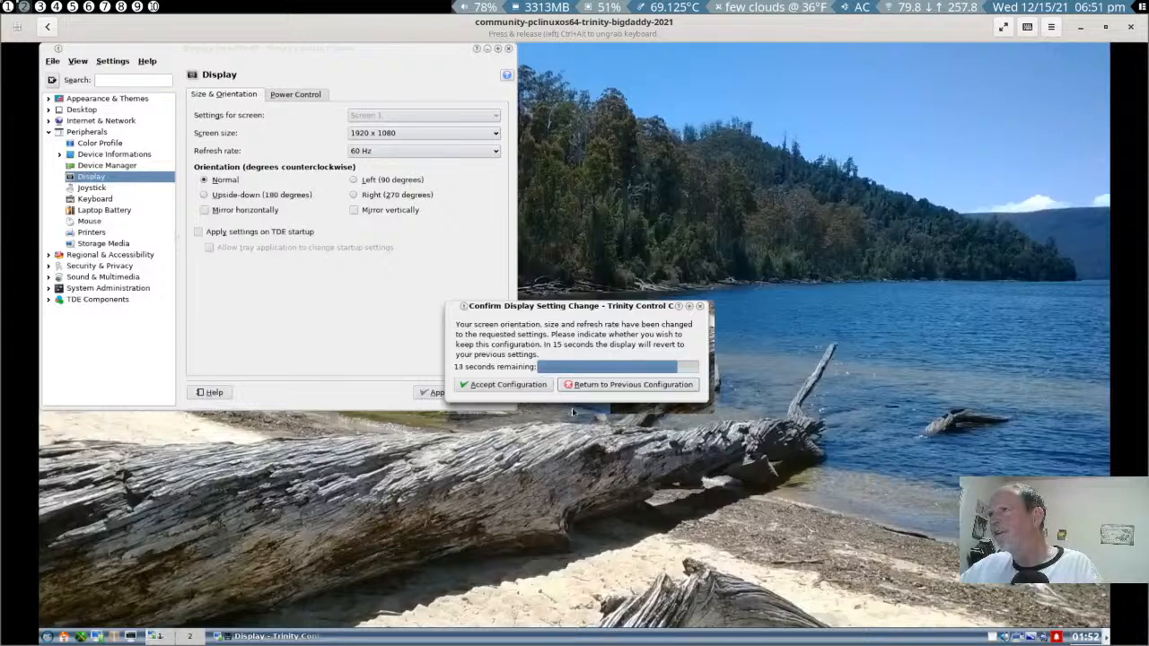
{"action": "left_click", "coordinate": [527, 385]}
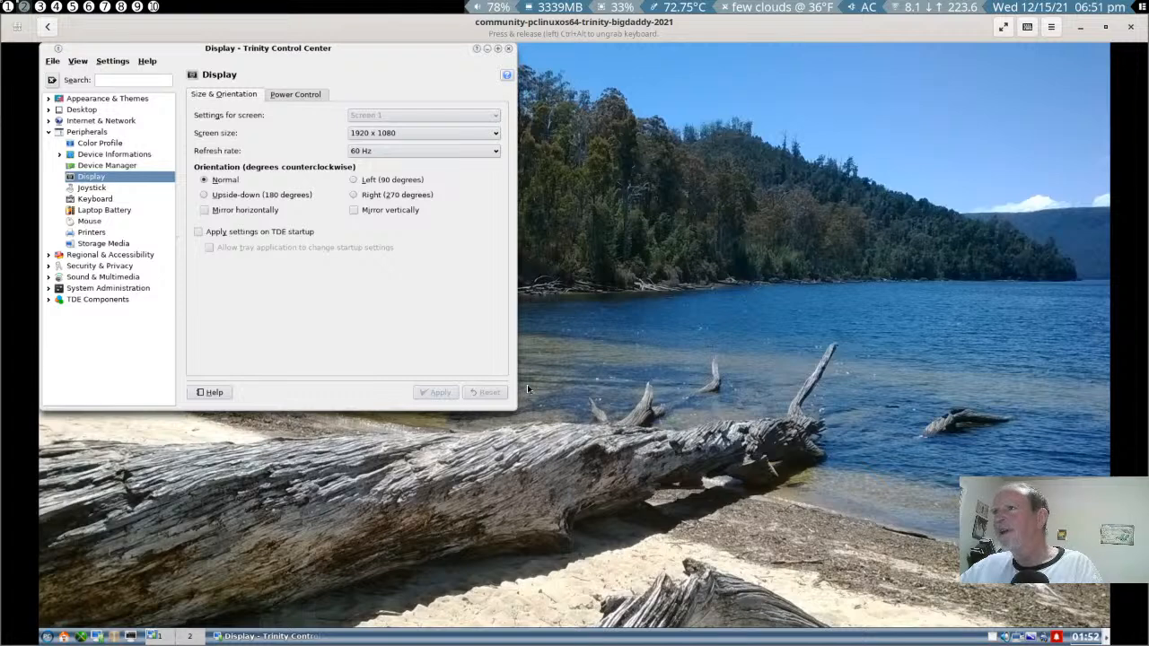
{"action": "left_click", "coordinate": [1002, 28]}
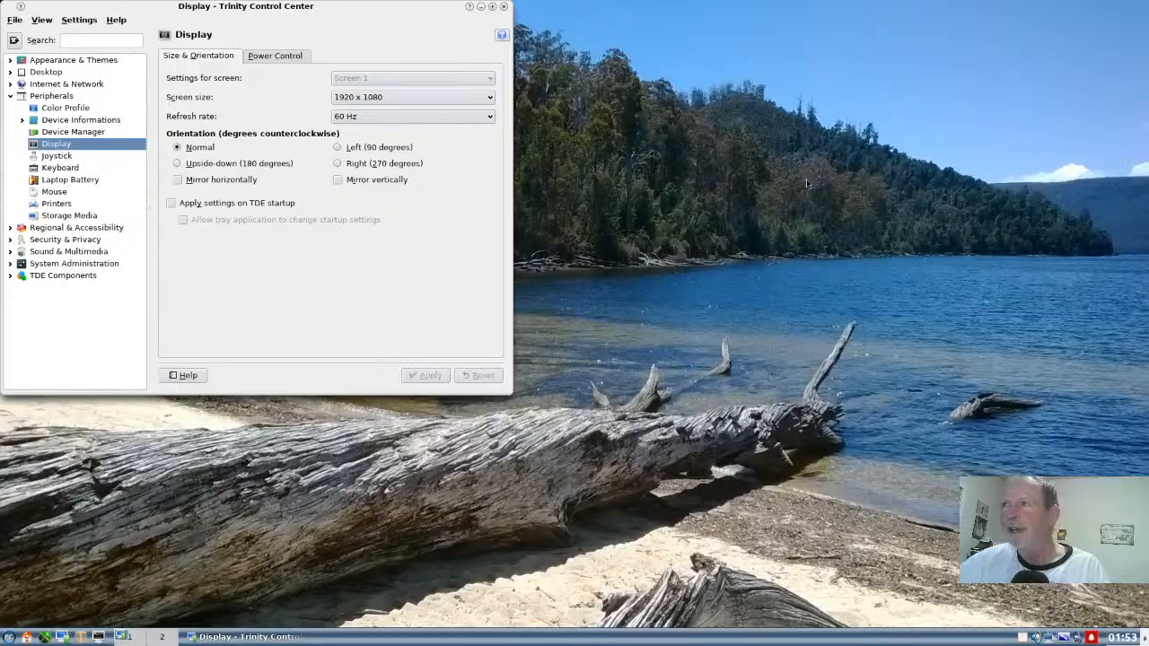
- Apply the Blue Slate color scheme in the Appearance & Themes color settings
{"action": "left_click", "coordinate": [50, 60]}
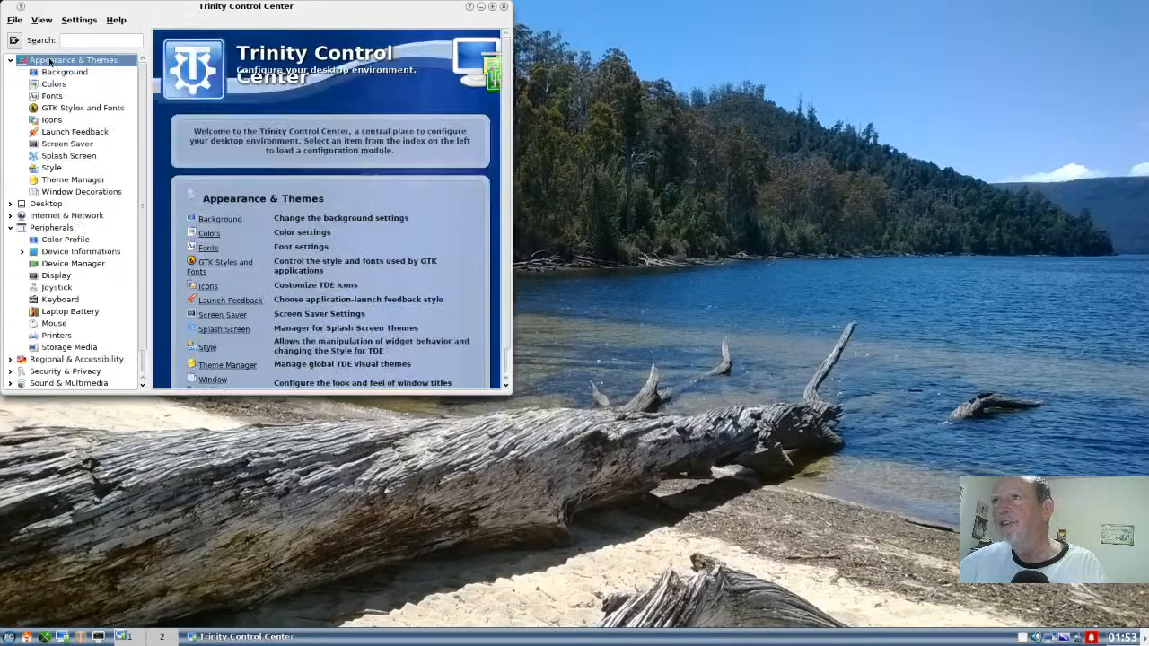
{"action": "left_click", "coordinate": [51, 61]}
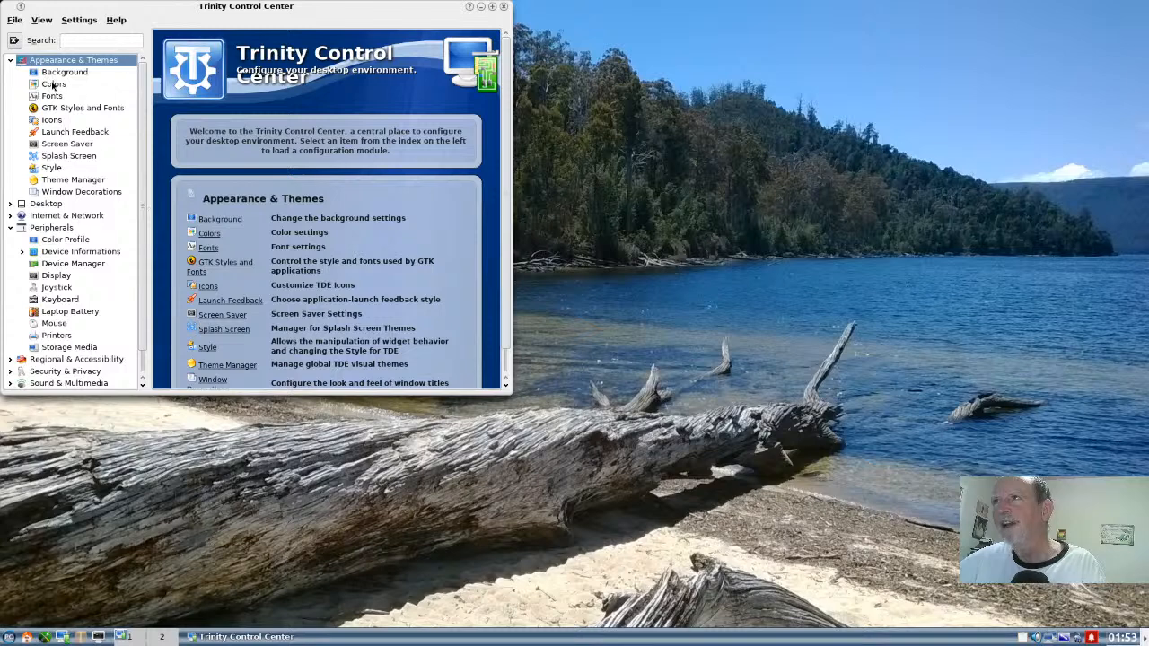
{"action": "left_click", "coordinate": [53, 85]}
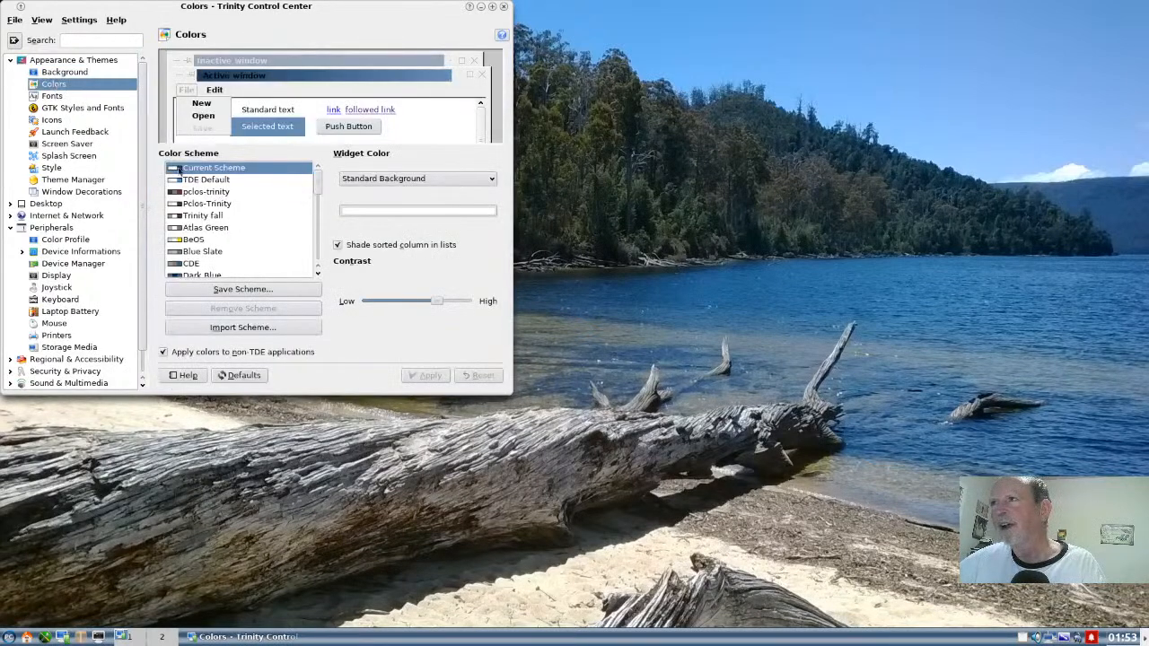
{"action": "left_click", "coordinate": [201, 252]}
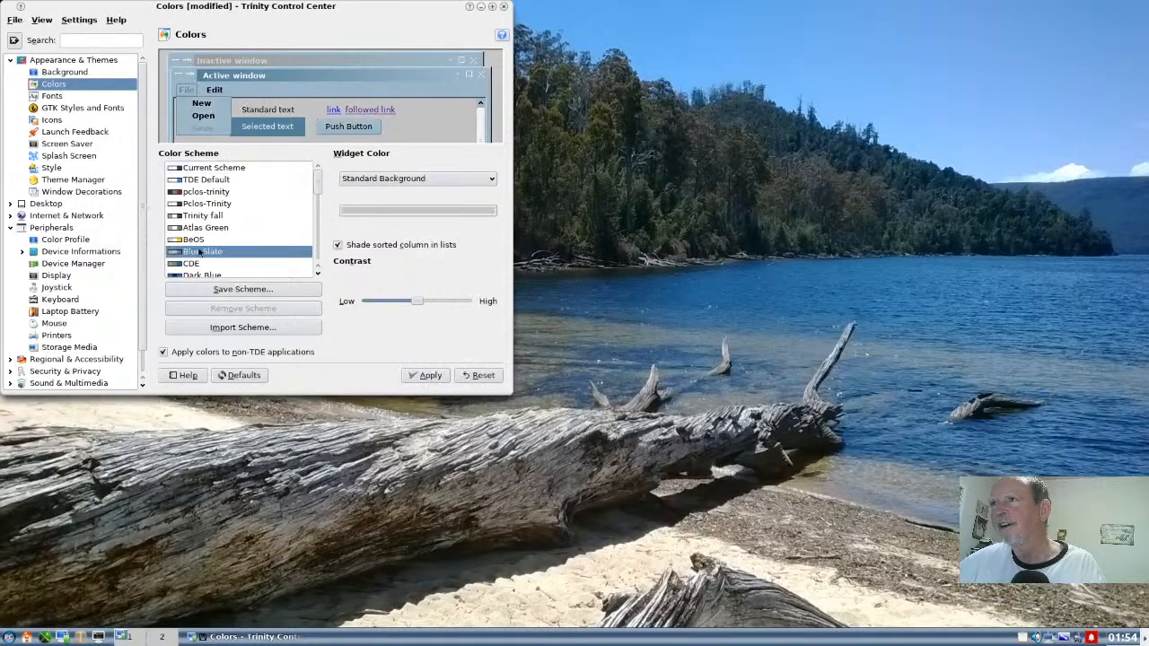
{"action": "left_click", "coordinate": [432, 380]}
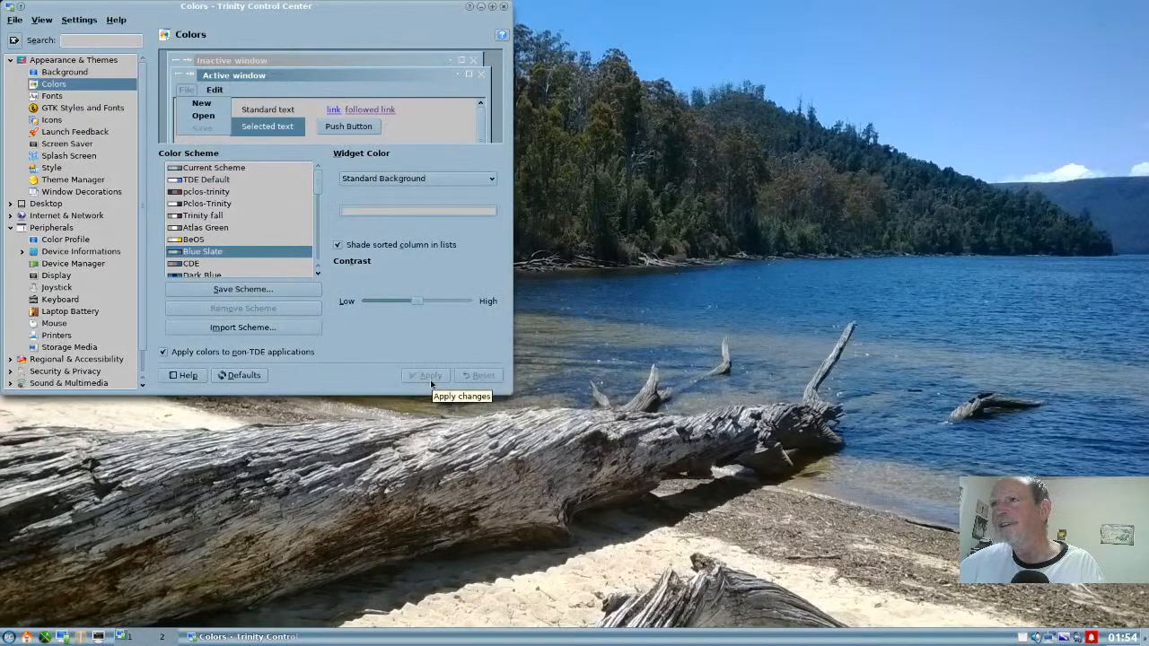
- Preview the BeOS color scheme, then select and apply the Dark Blue scheme instead
{"action": "left_click", "coordinate": [203, 239]}
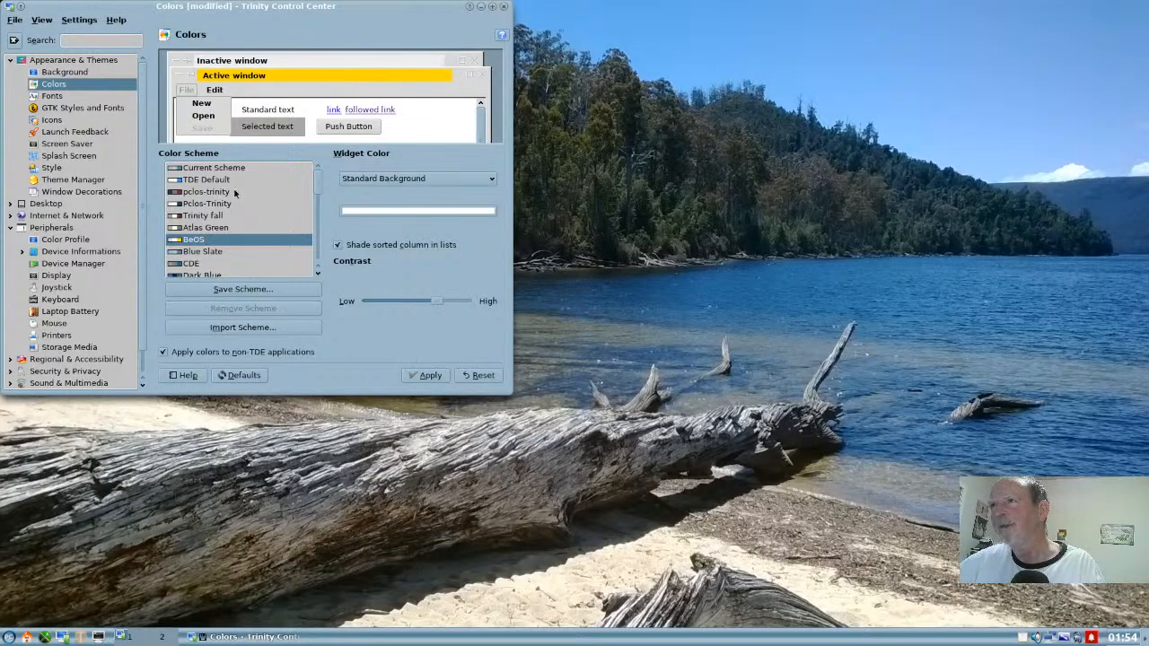
{"action": "scroll", "coordinate": [235, 192], "scroll_direction": "down", "scroll_amount": 1}
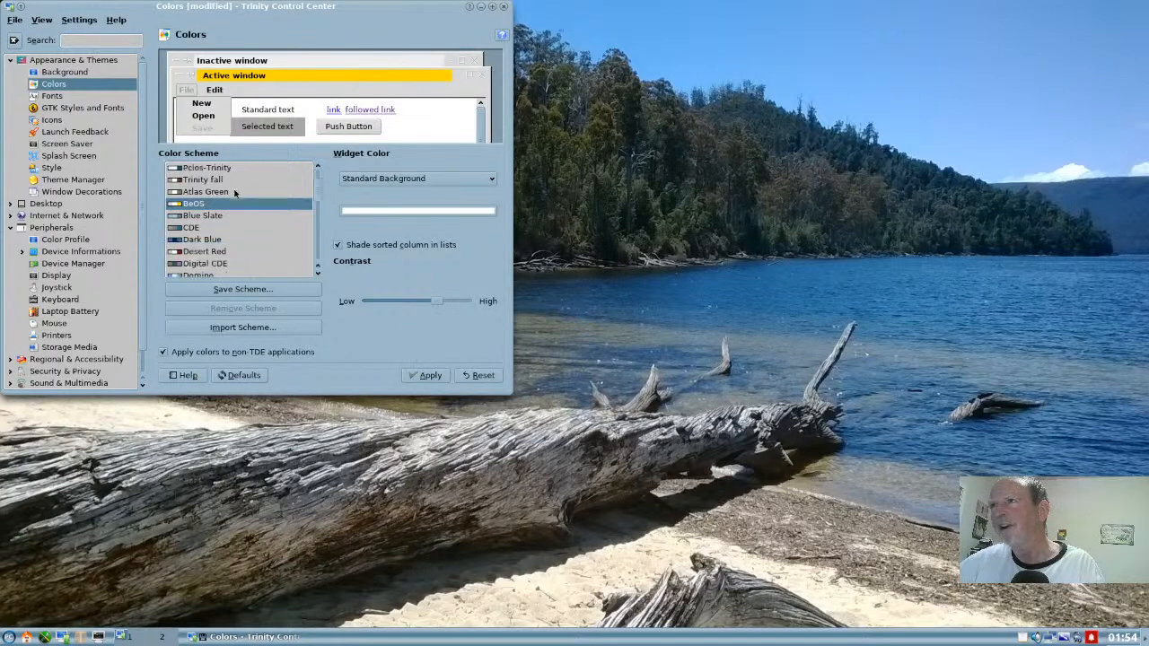
{"action": "left_click", "coordinate": [209, 239]}
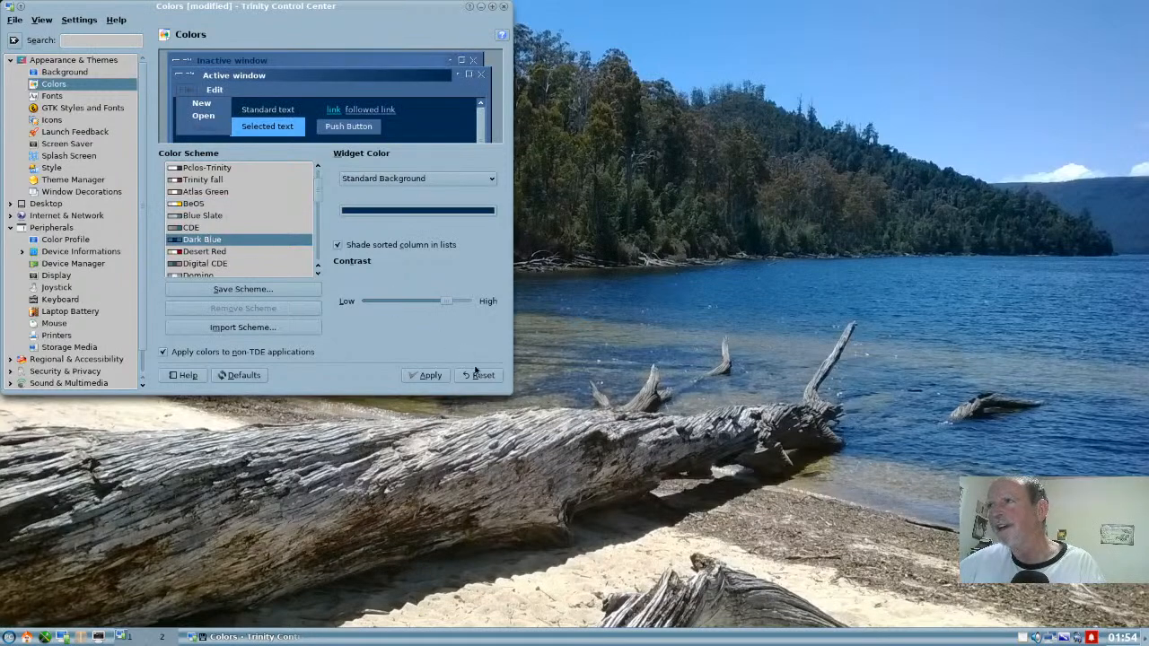
{"action": "left_click", "coordinate": [437, 376]}
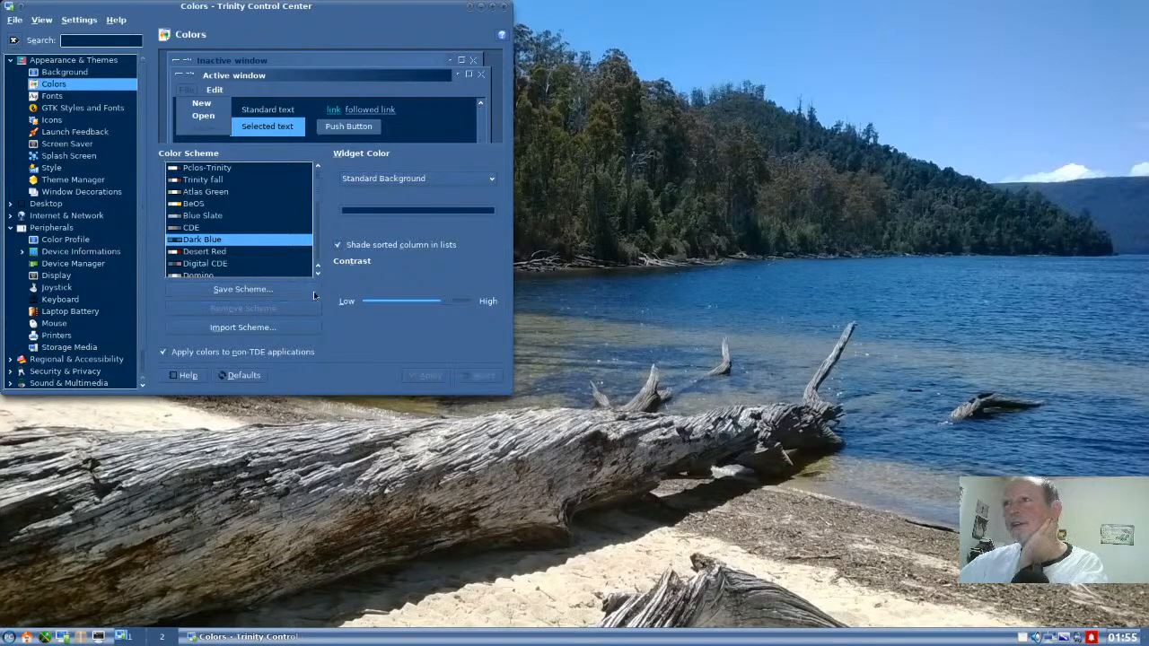
- Select the Blue Slate color scheme without applying it, and open the Background settings, discarding the unsaved change
{"action": "left_click", "coordinate": [218, 216]}
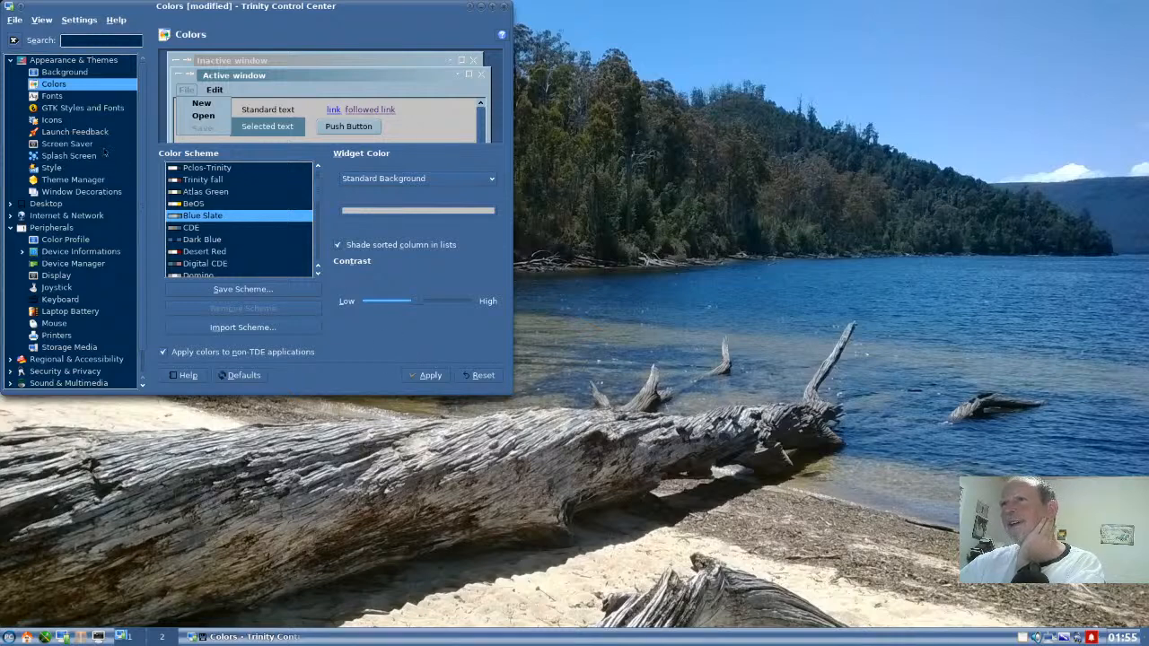
{"action": "left_click", "coordinate": [57, 73]}
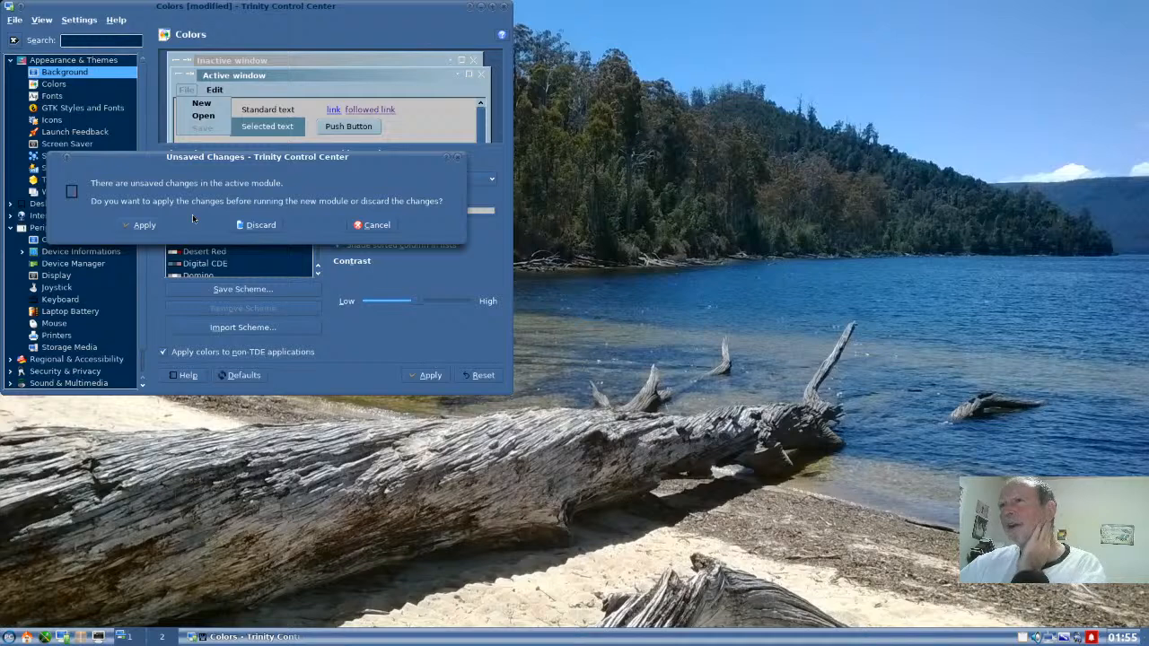
{"action": "left_click", "coordinate": [268, 227]}
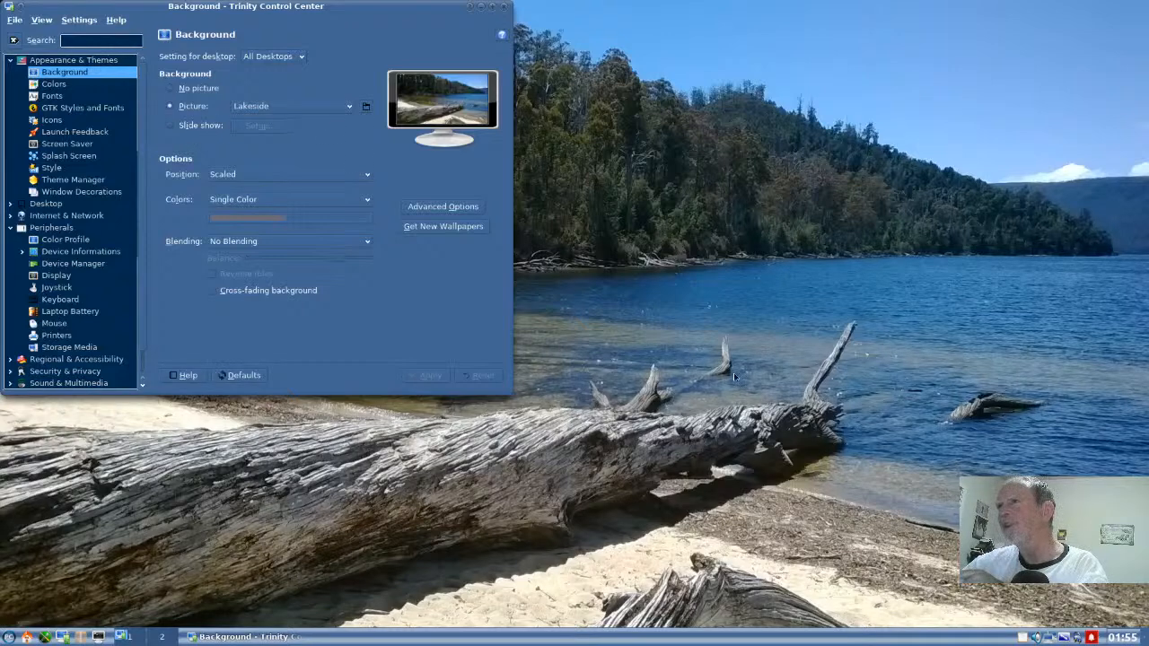
- Preview the Landscape Keltern picture, then apply Mountain Lake as the background for all desktops
{"action": "left_click", "coordinate": [353, 108]}
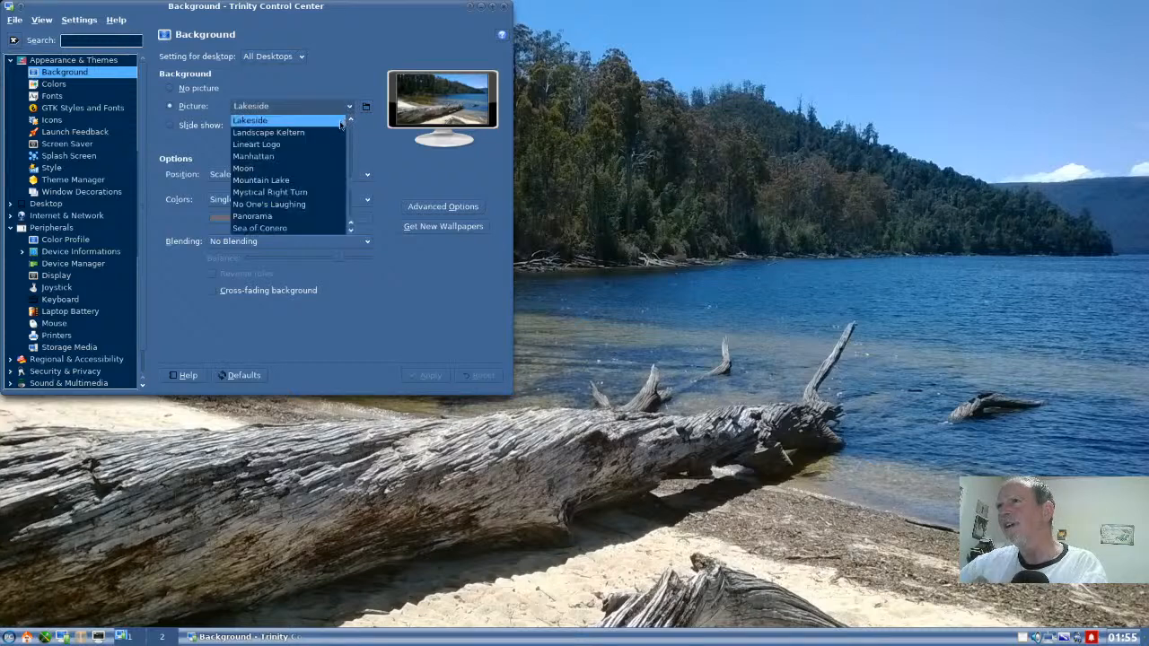
{"action": "left_click", "coordinate": [337, 132]}
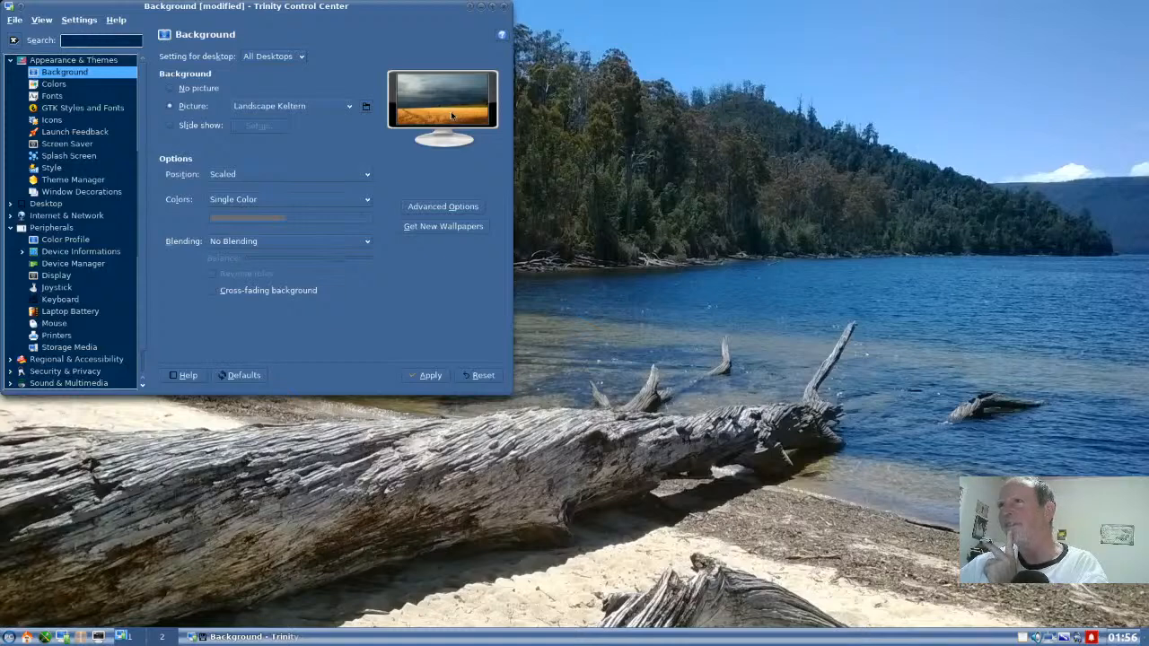
{"action": "left_click", "coordinate": [350, 107]}
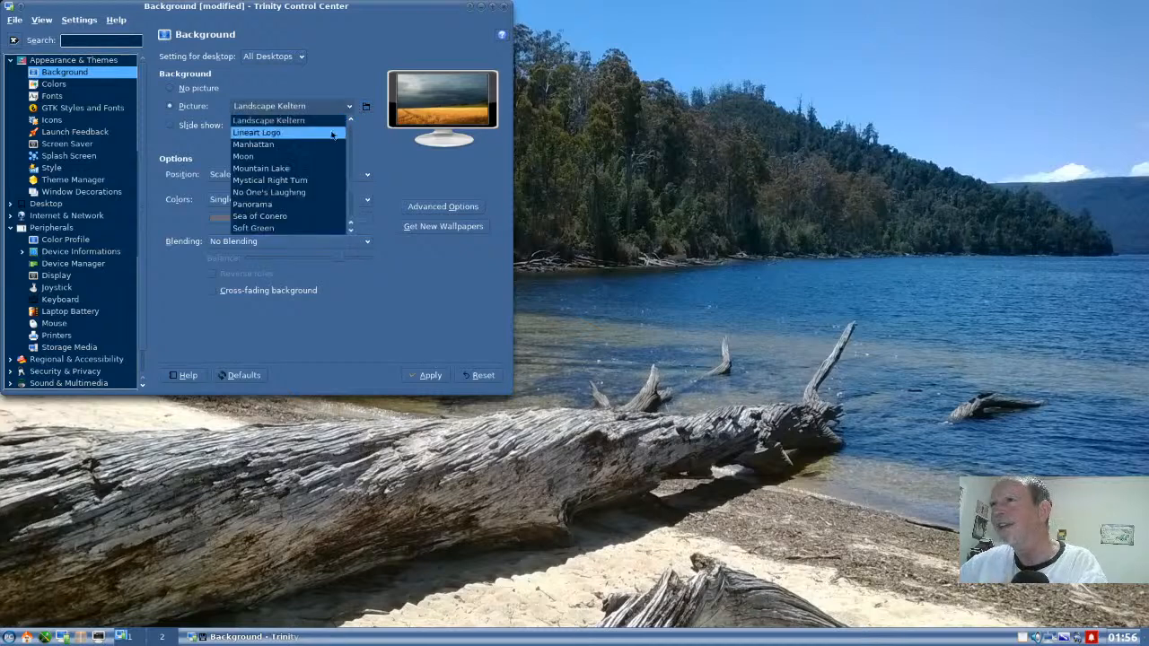
{"action": "left_click", "coordinate": [302, 170]}
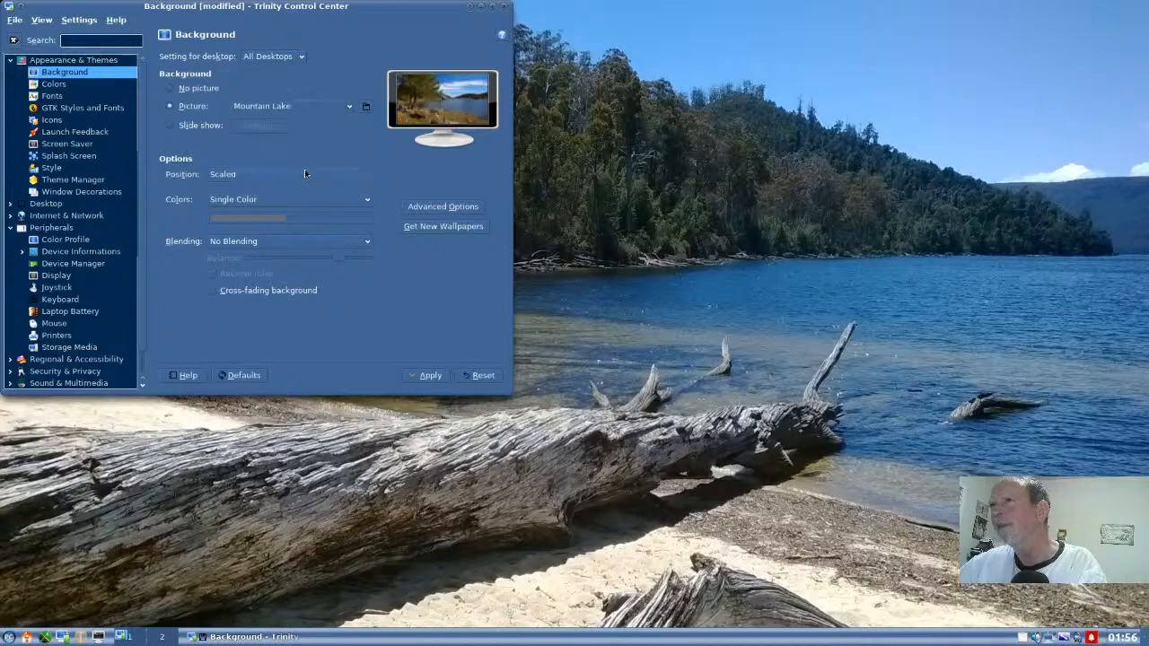
{"action": "left_click", "coordinate": [426, 373]}
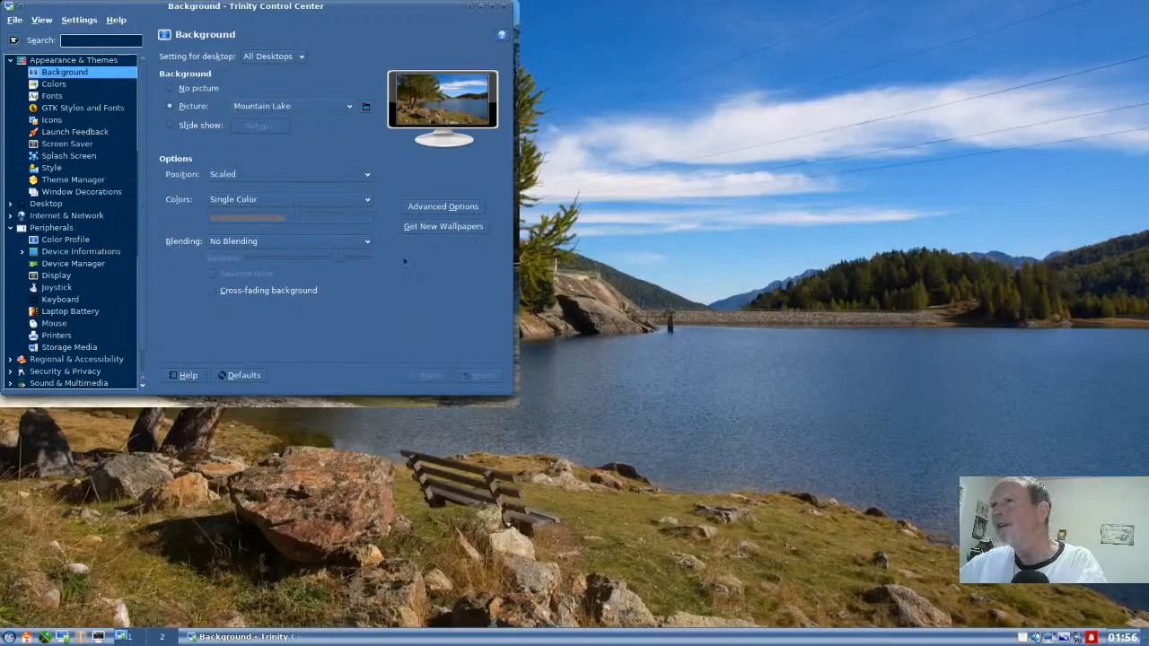
- Apply the No One's Laughing picture as the background for all desktops
{"action": "left_click", "coordinate": [349, 106]}
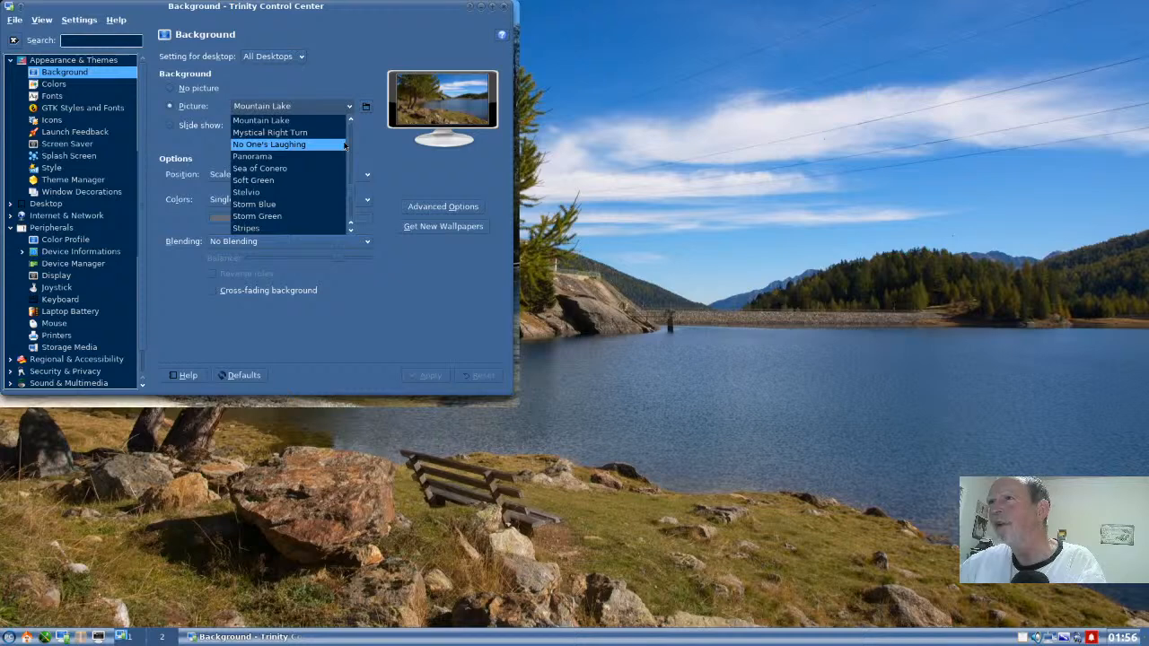
{"action": "left_click", "coordinate": [340, 144]}
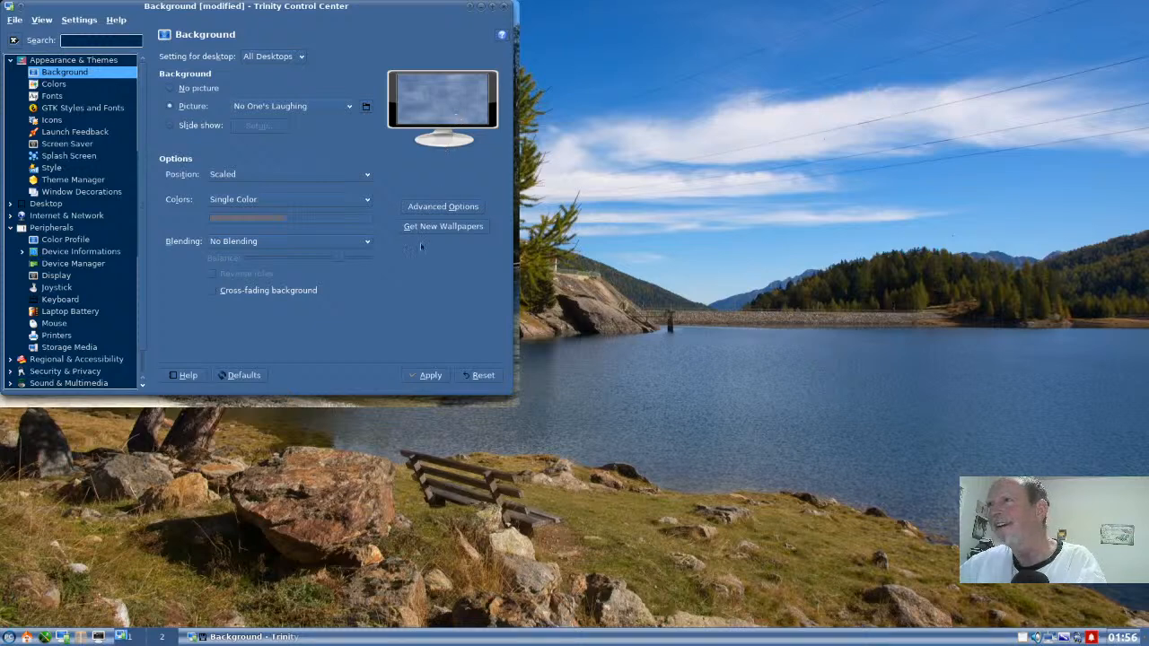
{"action": "left_click", "coordinate": [430, 374]}
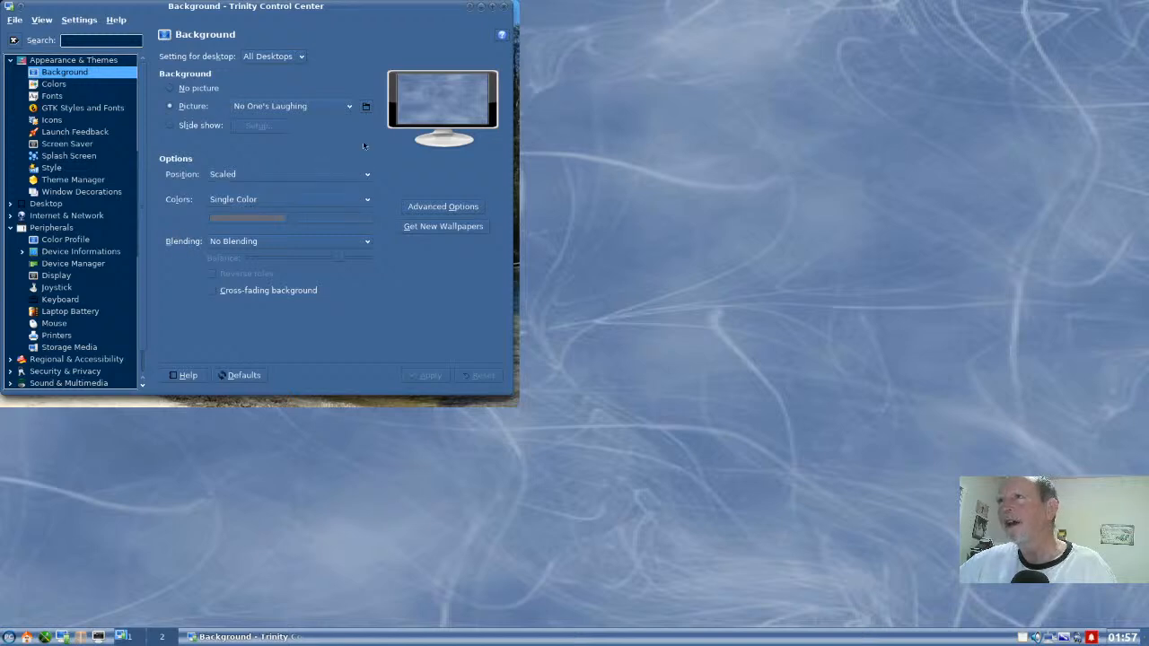
- Preview the Sunshine After The Rain picture, then apply The Bay as the background for all desktops
{"action": "left_click", "coordinate": [352, 107]}
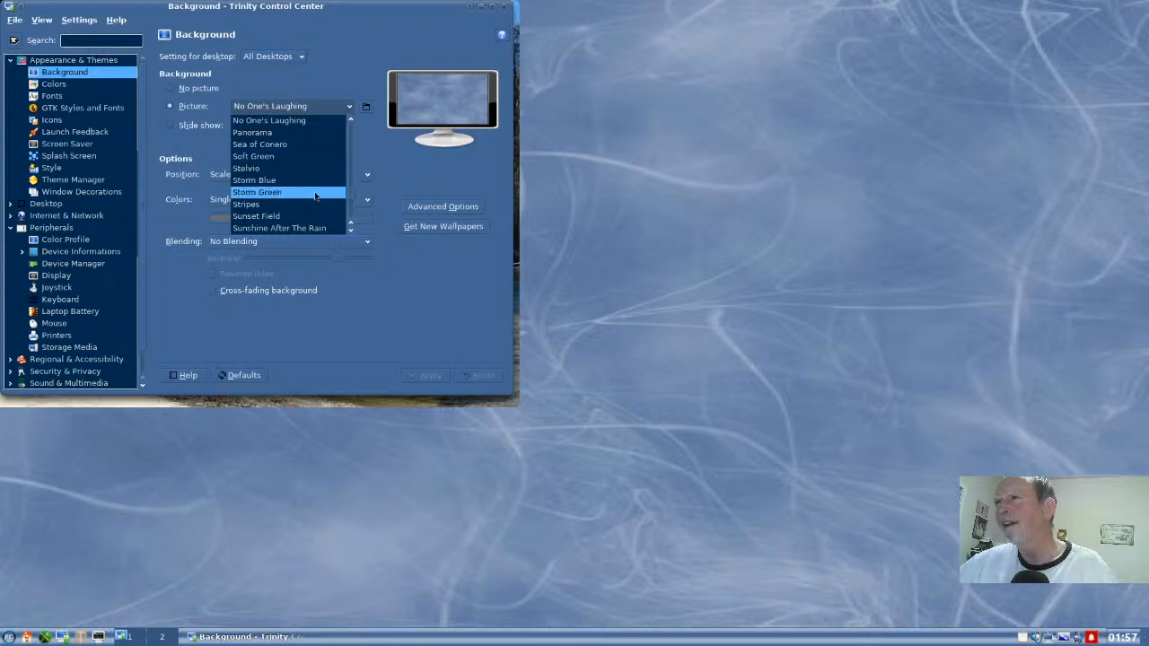
{"action": "scroll", "coordinate": [316, 195], "scroll_direction": "down", "scroll_amount": 1}
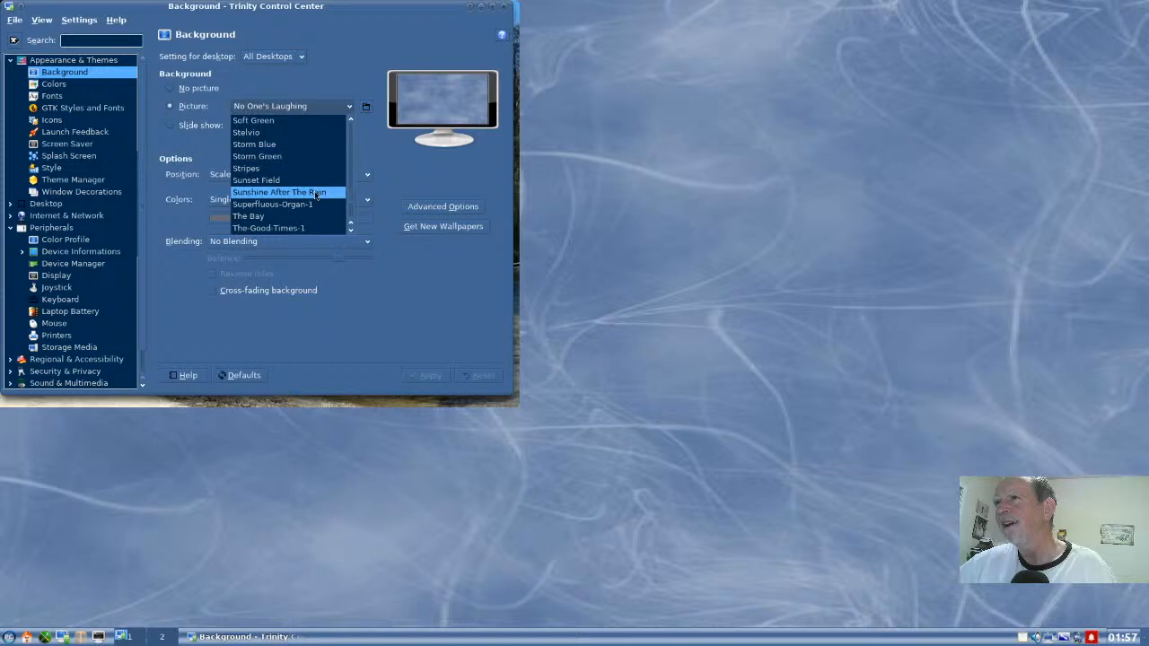
{"action": "left_click", "coordinate": [316, 193]}
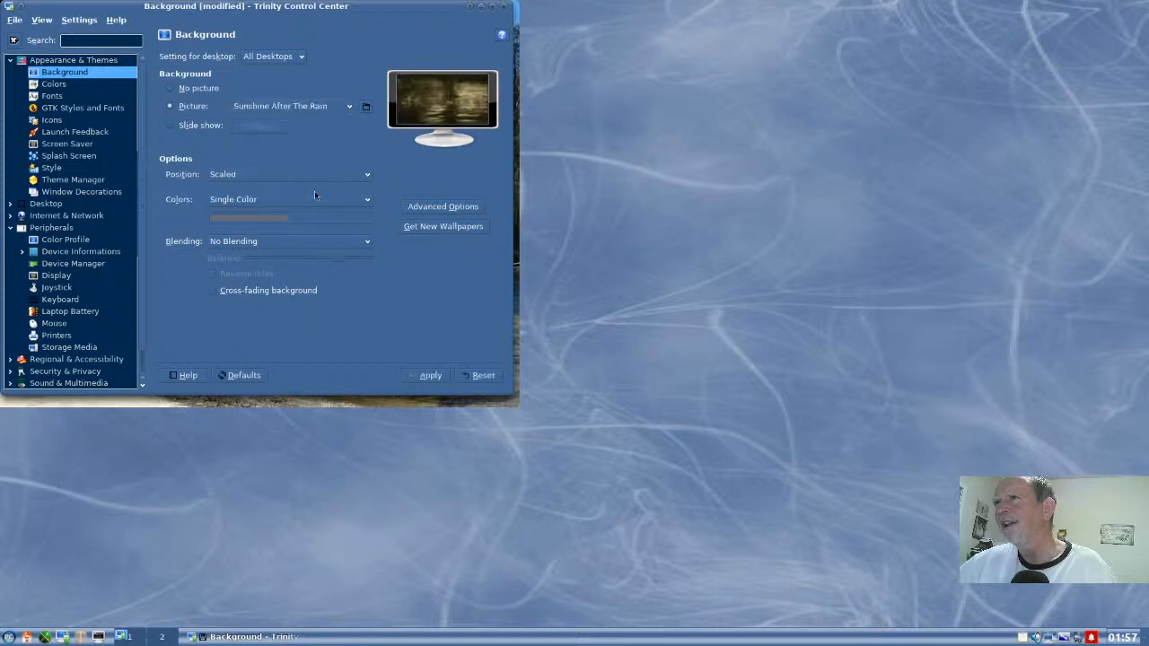
{"action": "left_click", "coordinate": [349, 107]}
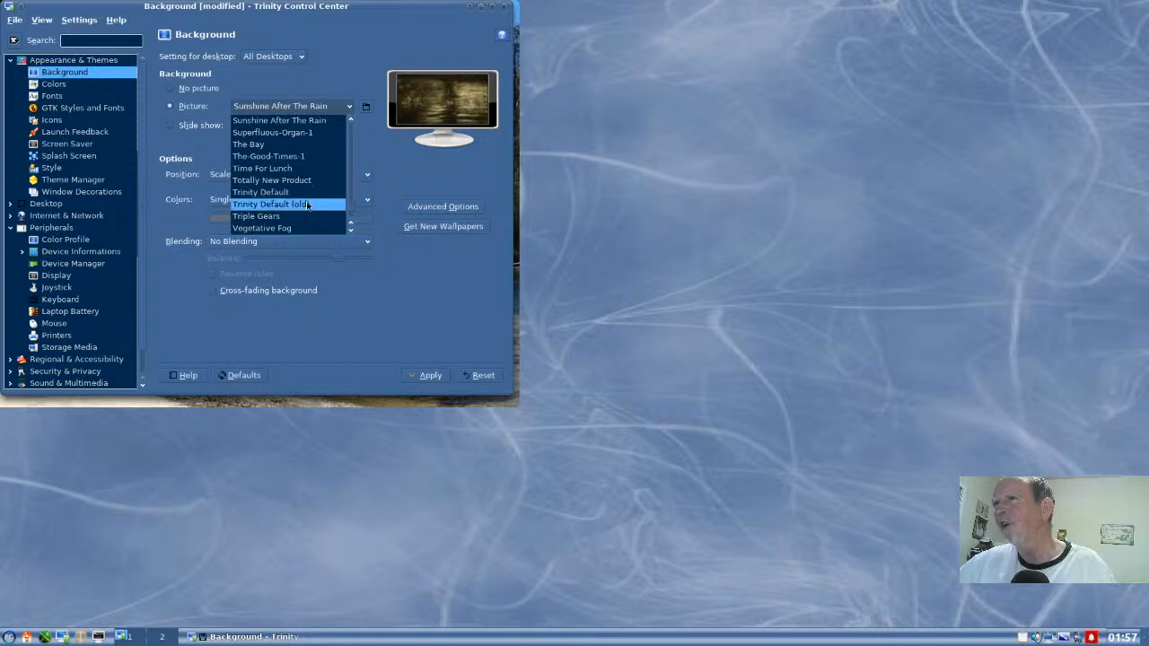
{"action": "scroll", "coordinate": [307, 204], "scroll_direction": "down", "scroll_amount": 3}
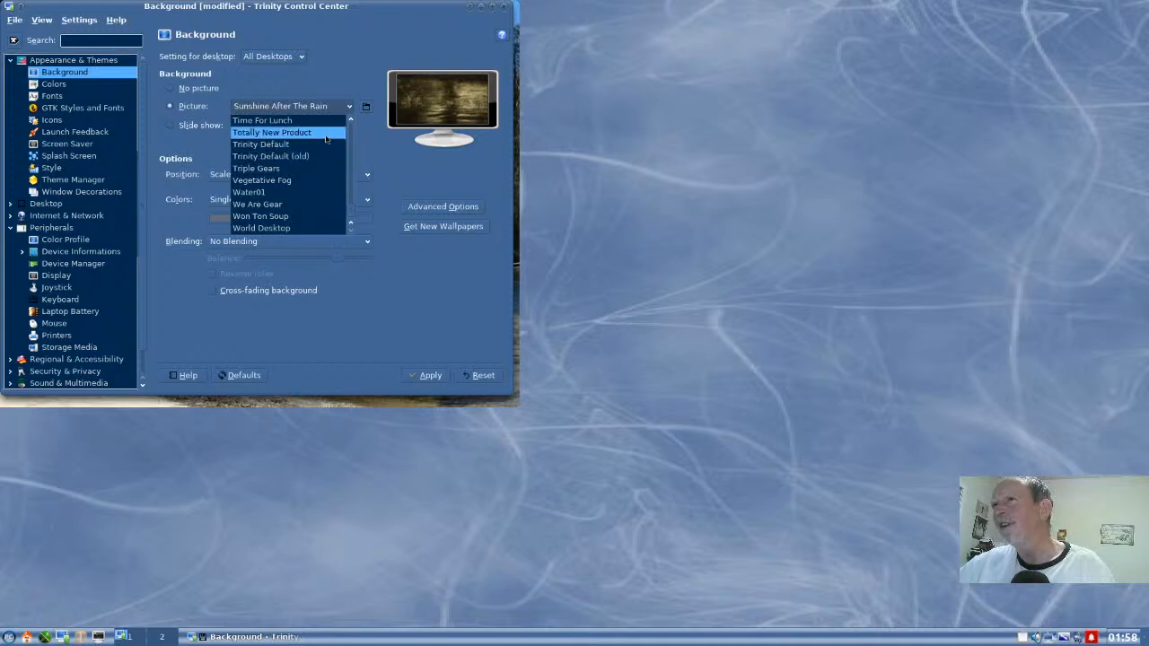
{"action": "scroll", "coordinate": [324, 141], "scroll_direction": "up", "scroll_amount": 3}
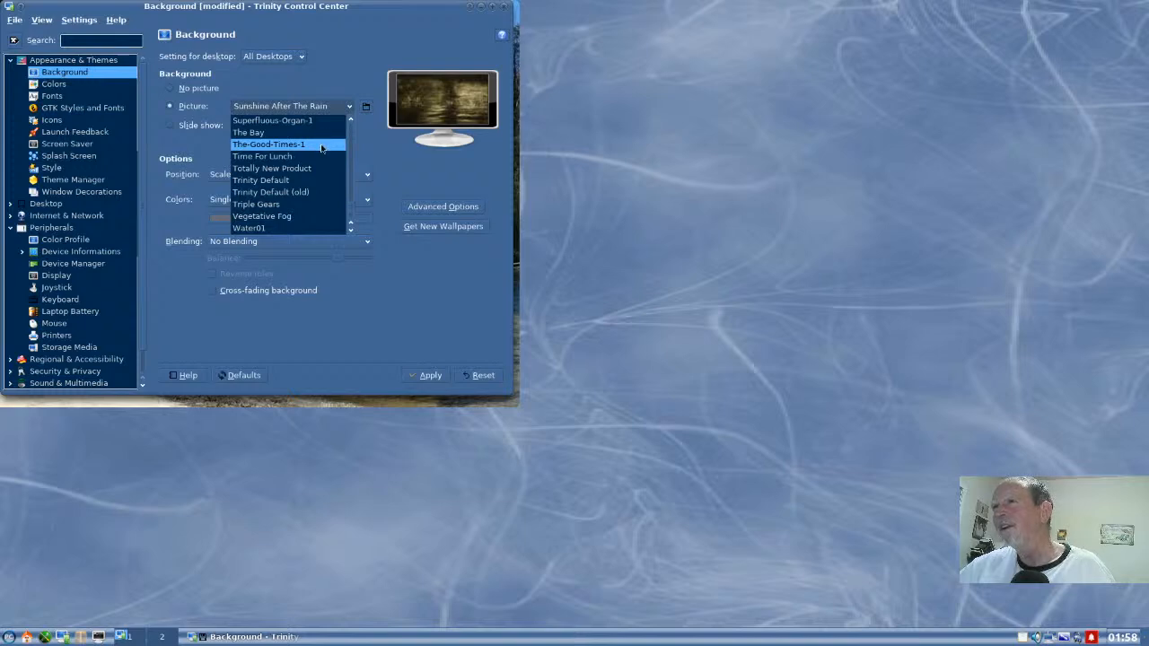
{"action": "scroll", "coordinate": [325, 146], "scroll_direction": "up", "scroll_amount": 1}
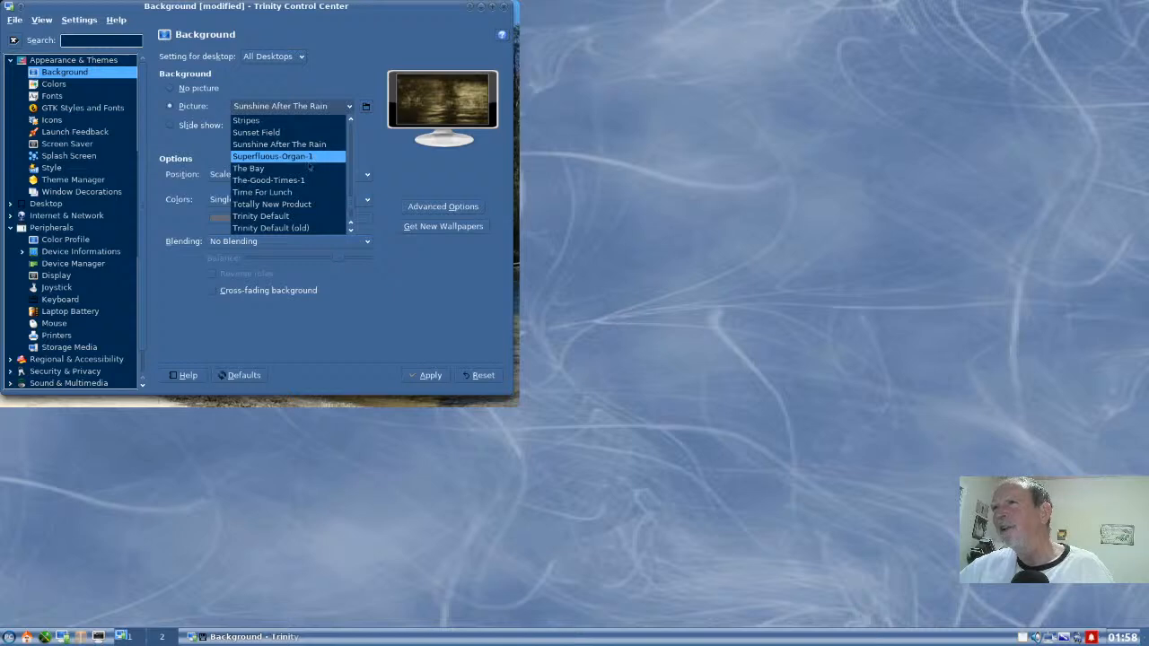
{"action": "left_click", "coordinate": [305, 167]}
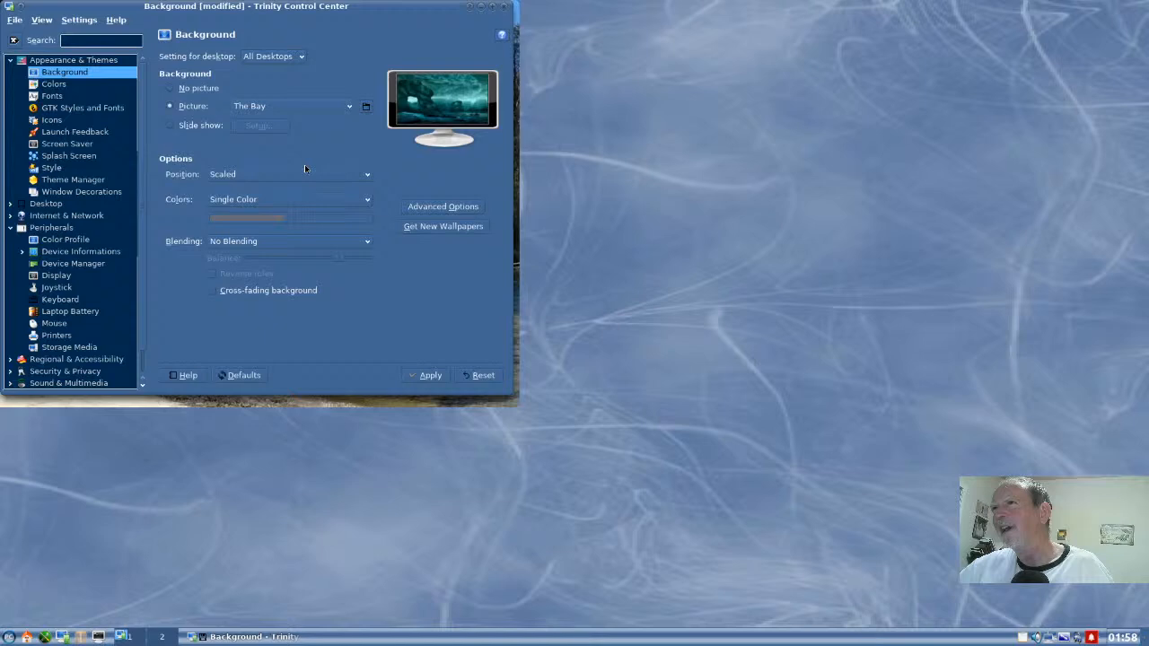
{"action": "left_click", "coordinate": [431, 375]}
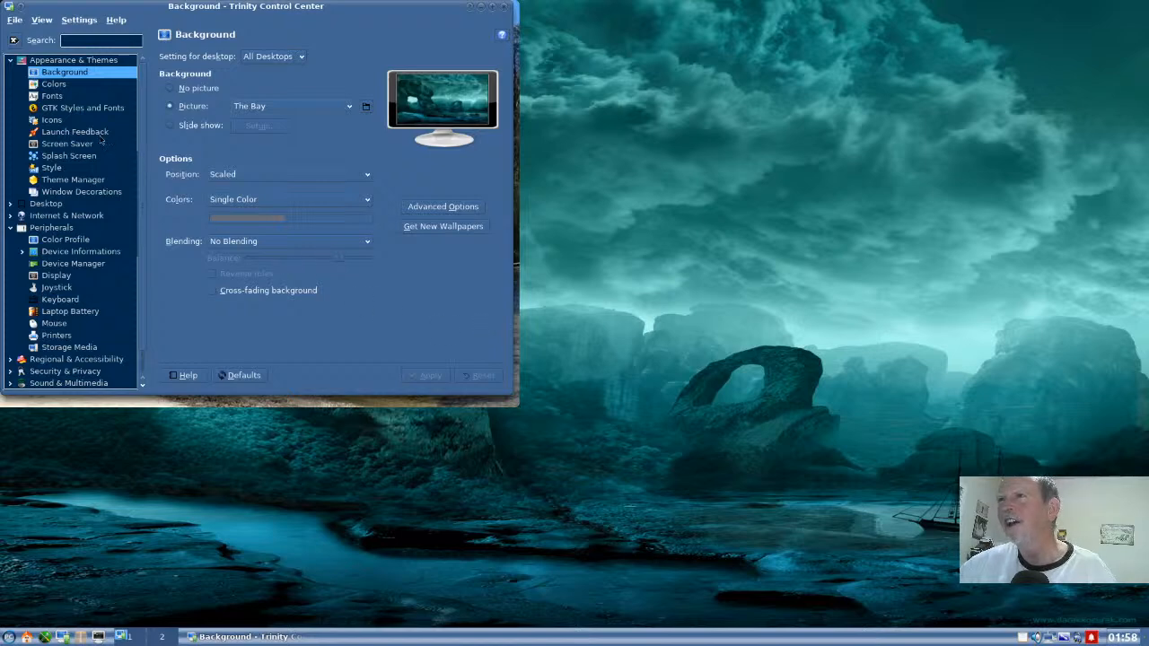
- Apply the Dark System icon theme in the Appearance & Themes icon settings
{"action": "left_click", "coordinate": [53, 120]}
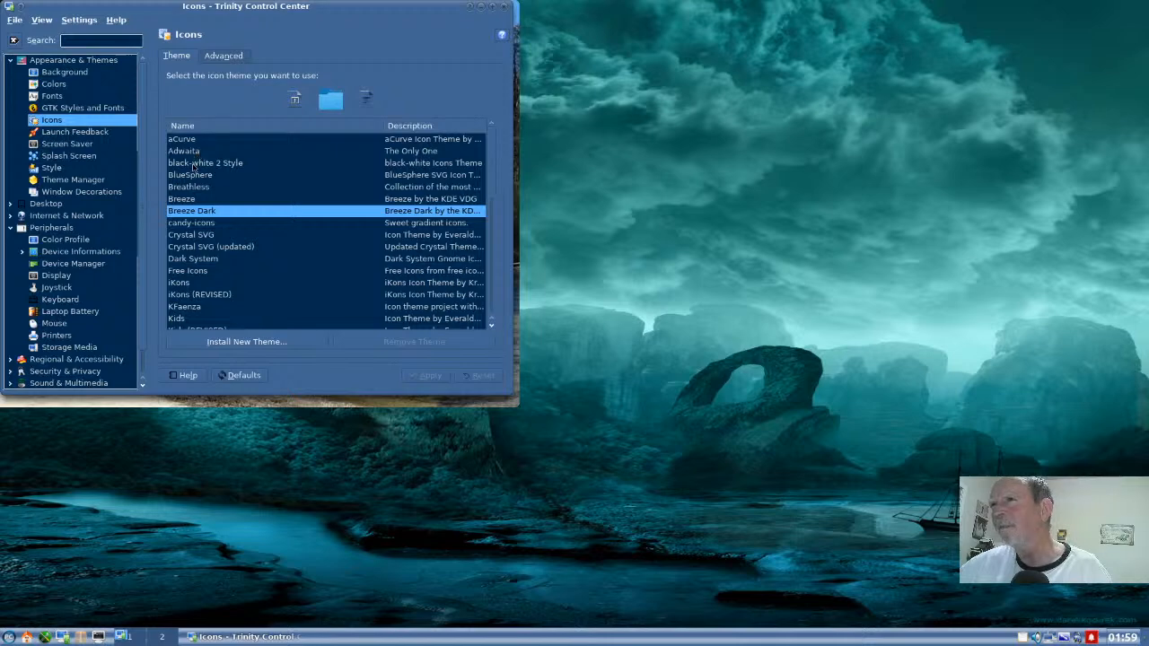
{"action": "left_click", "coordinate": [183, 258]}
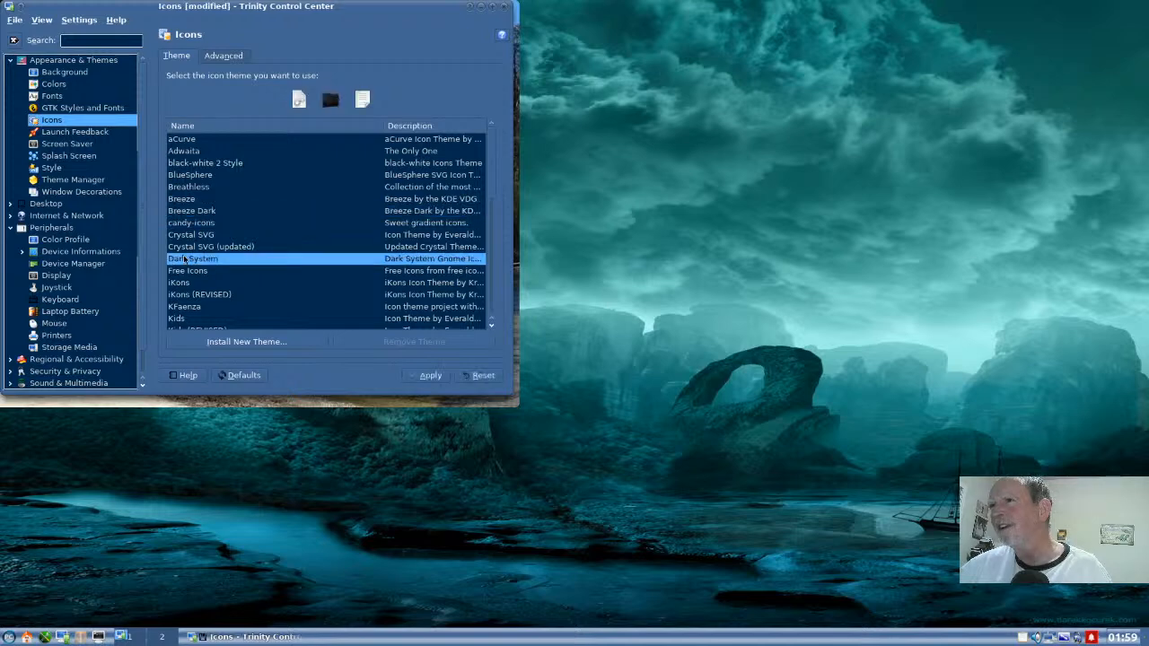
{"action": "left_click", "coordinate": [434, 377]}
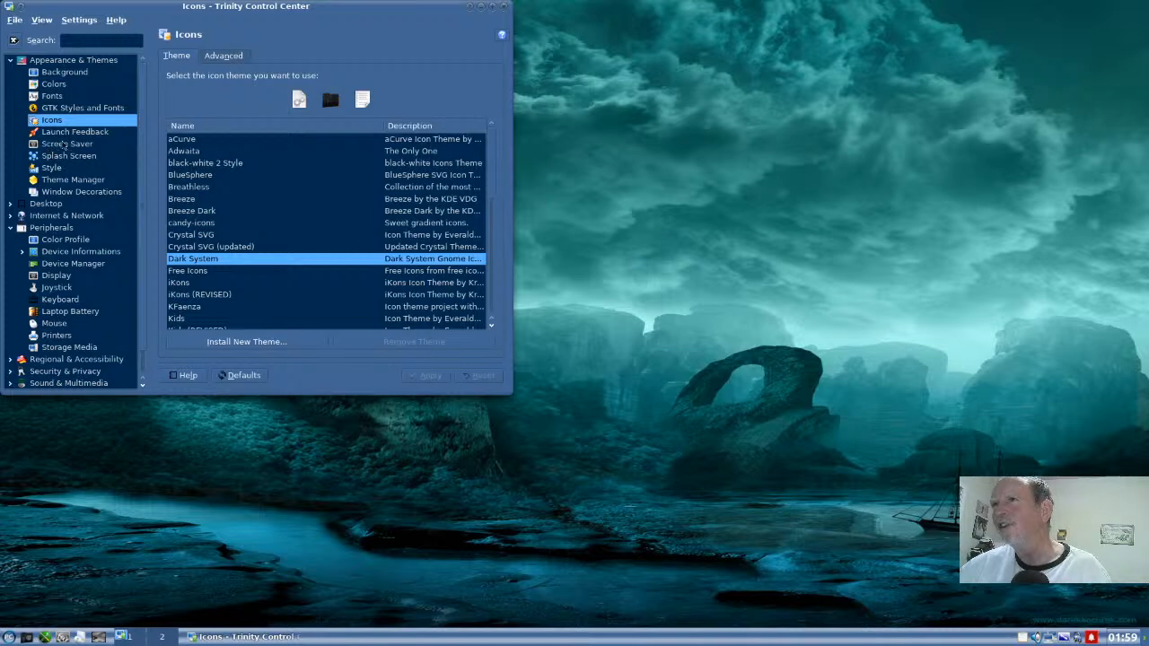
- Review the Desktop and TDE Components settings categories, then close Trinity Control Center
{"action": "left_click", "coordinate": [34, 206]}
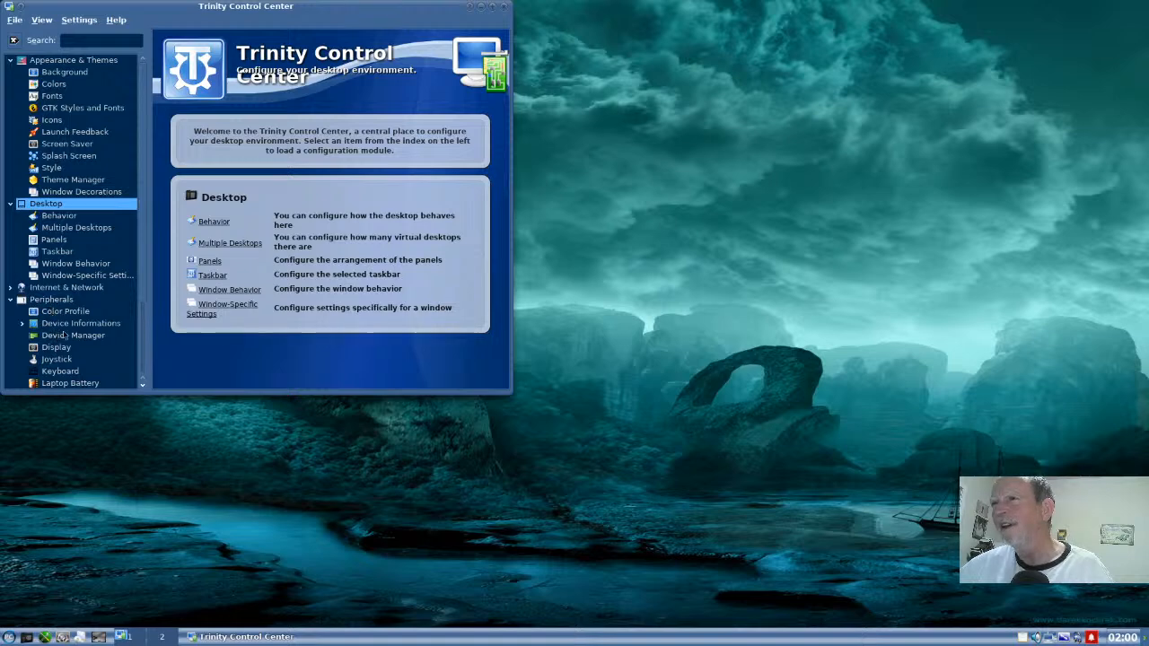
{"action": "scroll", "coordinate": [60, 336], "scroll_direction": "down", "scroll_amount": 3}
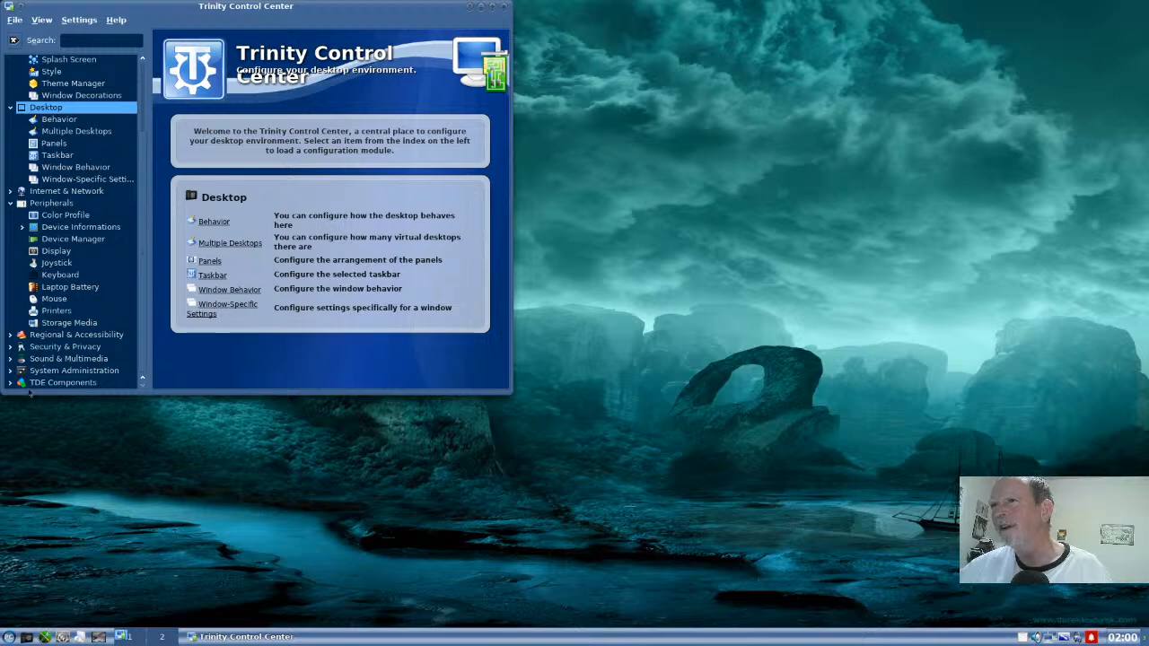
{"action": "left_click", "coordinate": [30, 385]}
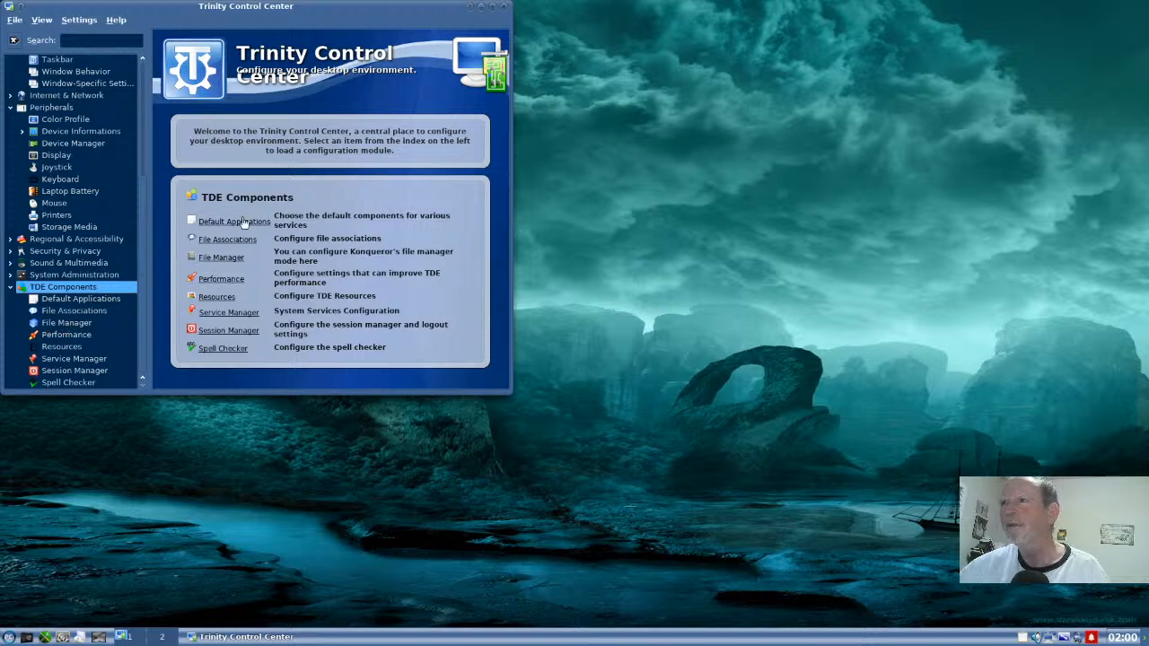
{"action": "left_click", "coordinate": [507, 10]}
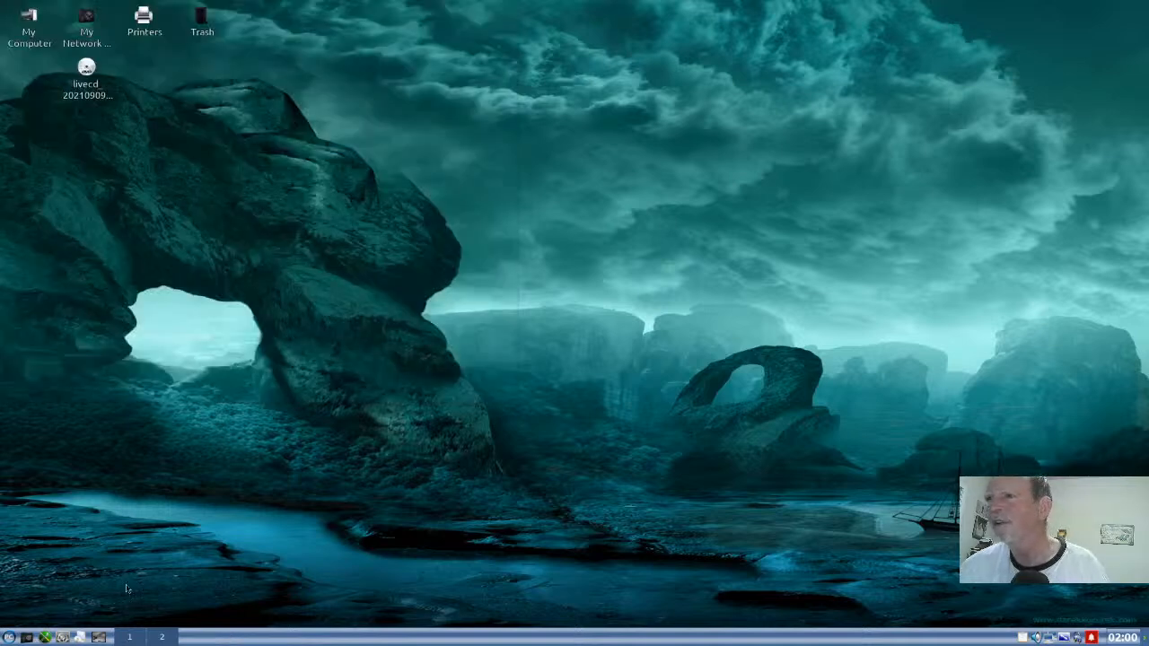
- Open PCLinuxOS Control Center, authenticate with the root password, and launch Install & Remove Software
{"action": "left_click", "coordinate": [46, 638]}
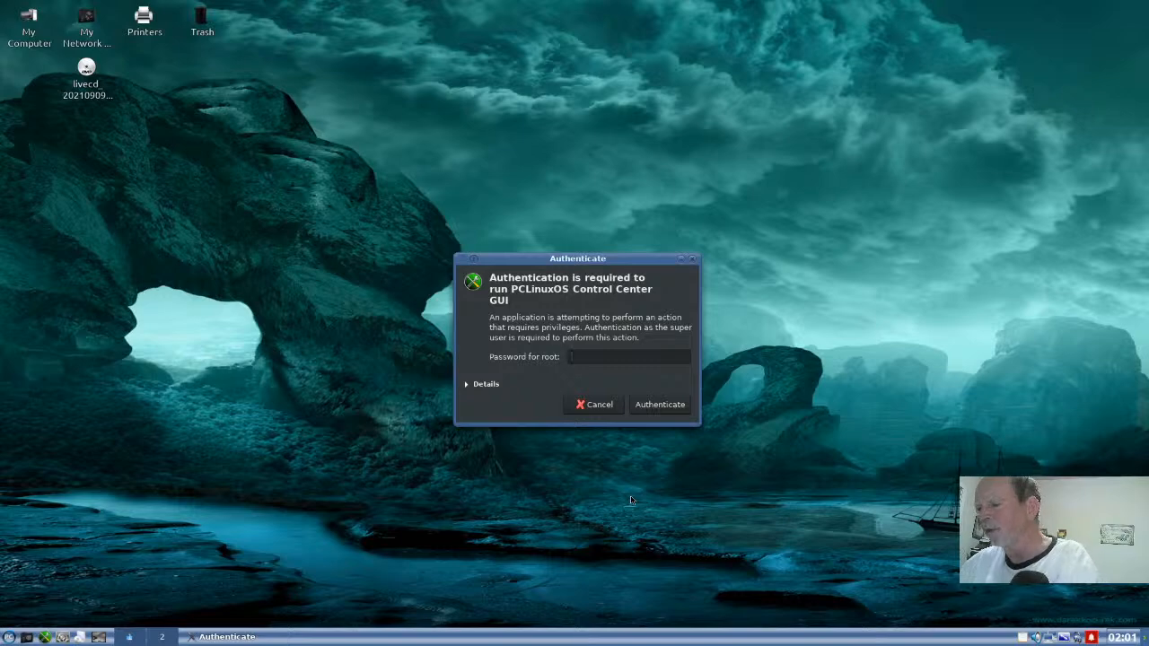
{"action": "type", "text": "p•••••"}
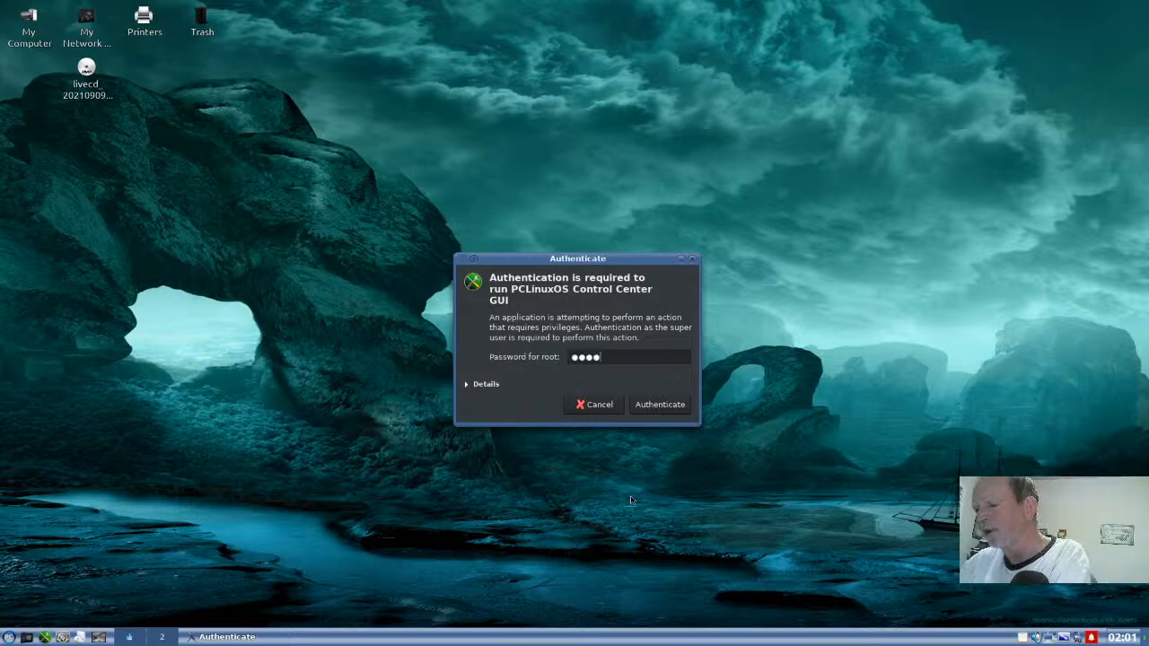
{"action": "key", "text": "Return"}
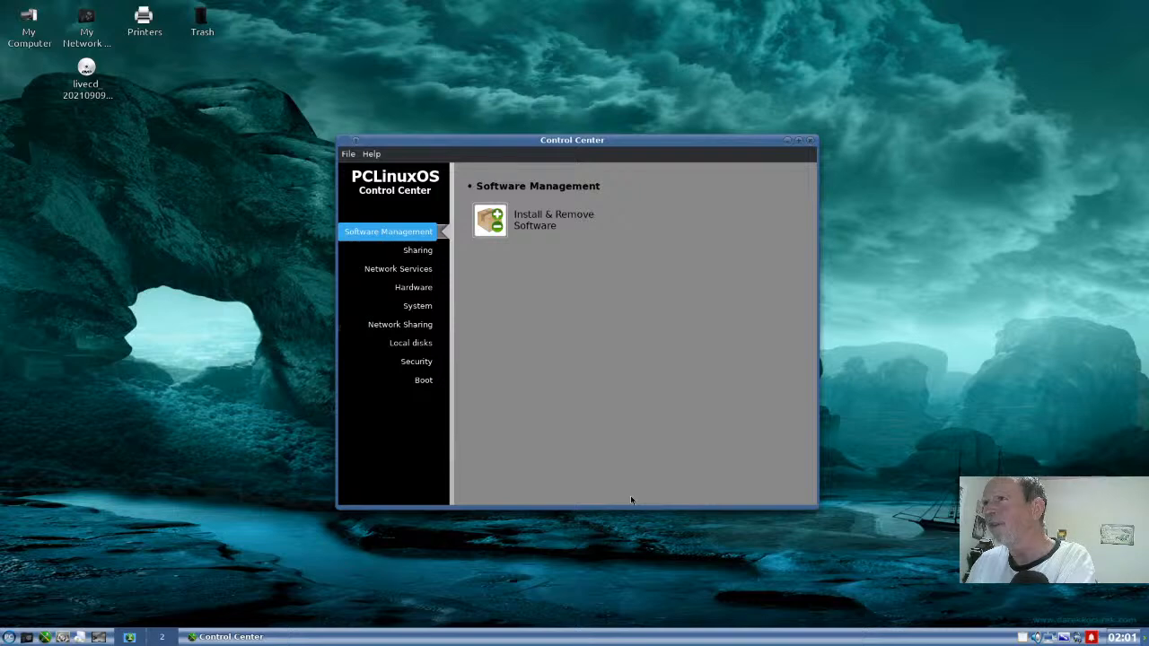
{"action": "left_click", "coordinate": [484, 218]}
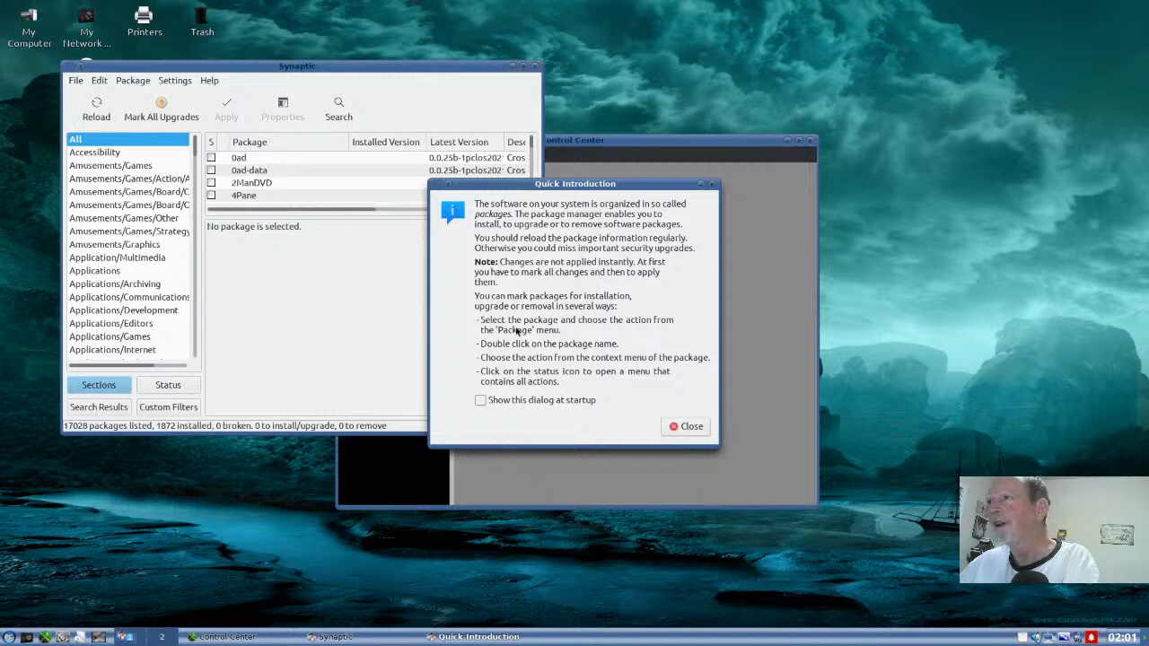
- Dismiss the Quick Introduction dialog and enlarge the Synaptic window to show more of the package list
{"action": "left_click", "coordinate": [480, 402]}
{"action": "left_click", "coordinate": [480, 401]}
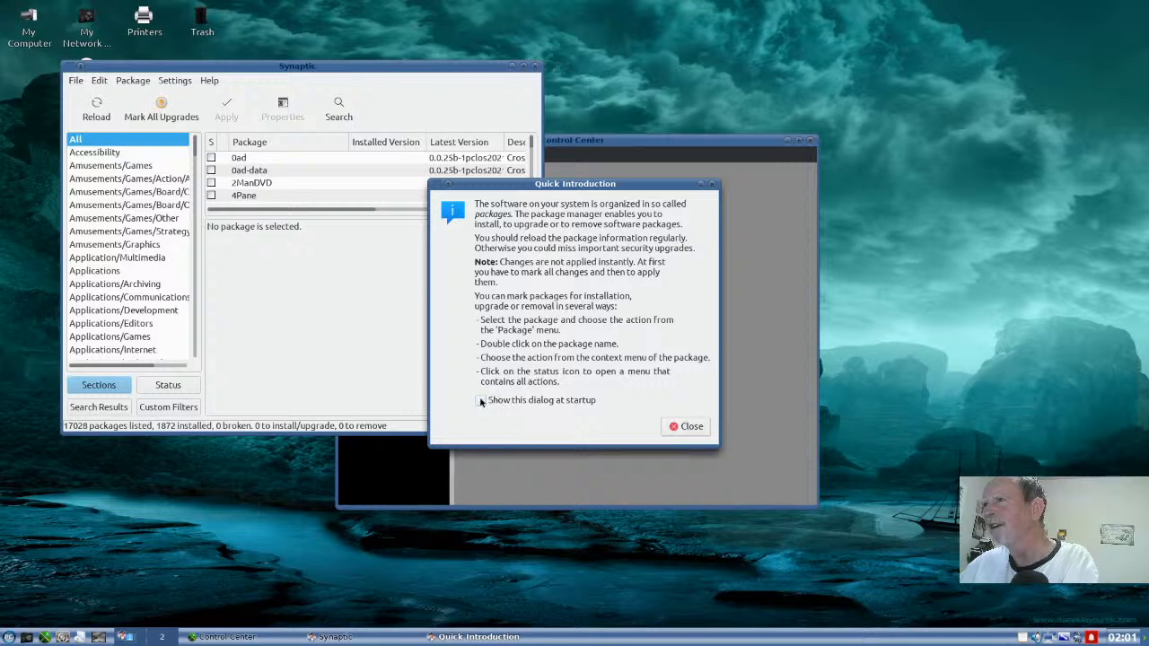
{"action": "left_click", "coordinate": [691, 427]}
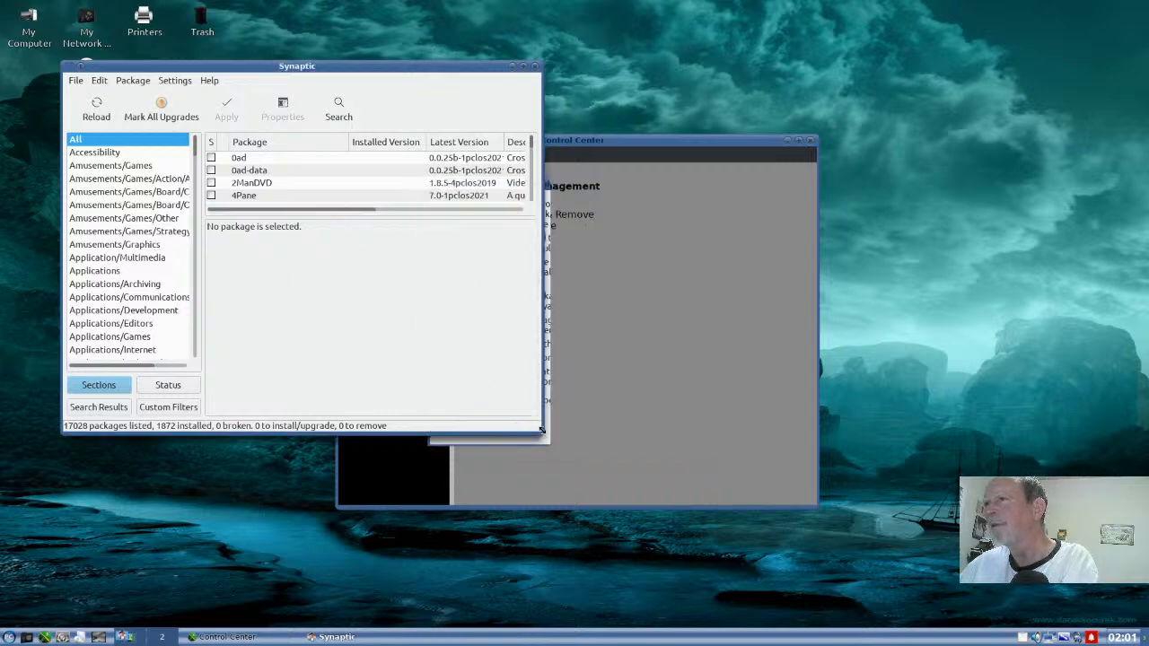
{"action": "left_click_drag", "start_coordinate": [541, 430], "coordinate": [845, 582]}
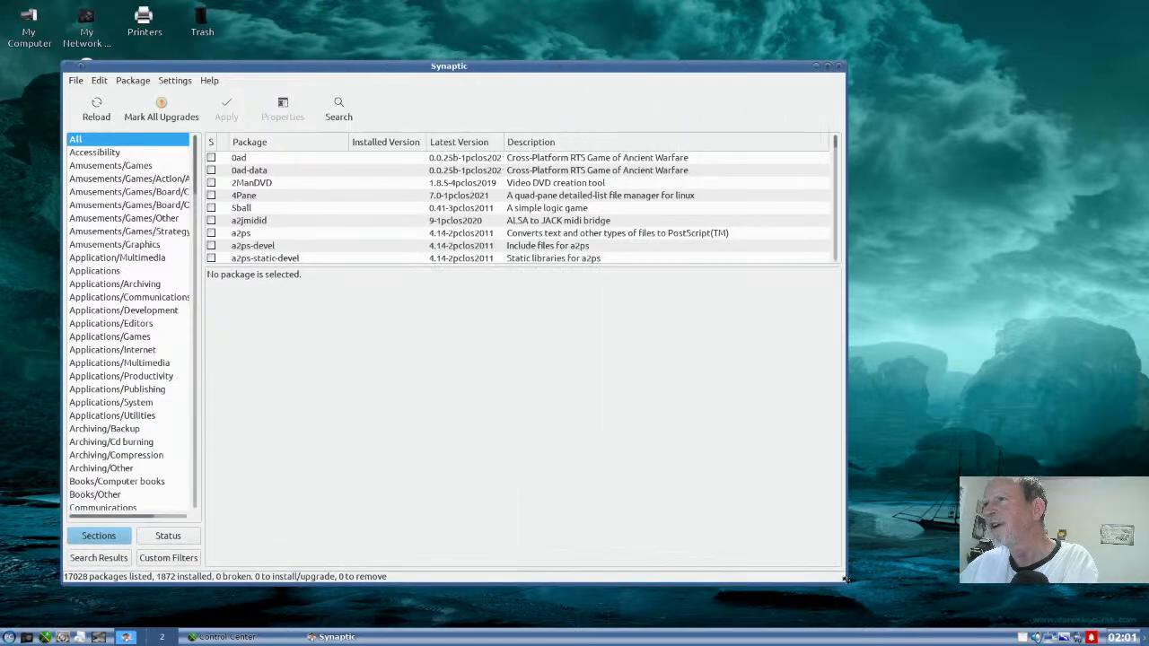
- Search package descriptions and names for krita
{"action": "left_click", "coordinate": [332, 114]}
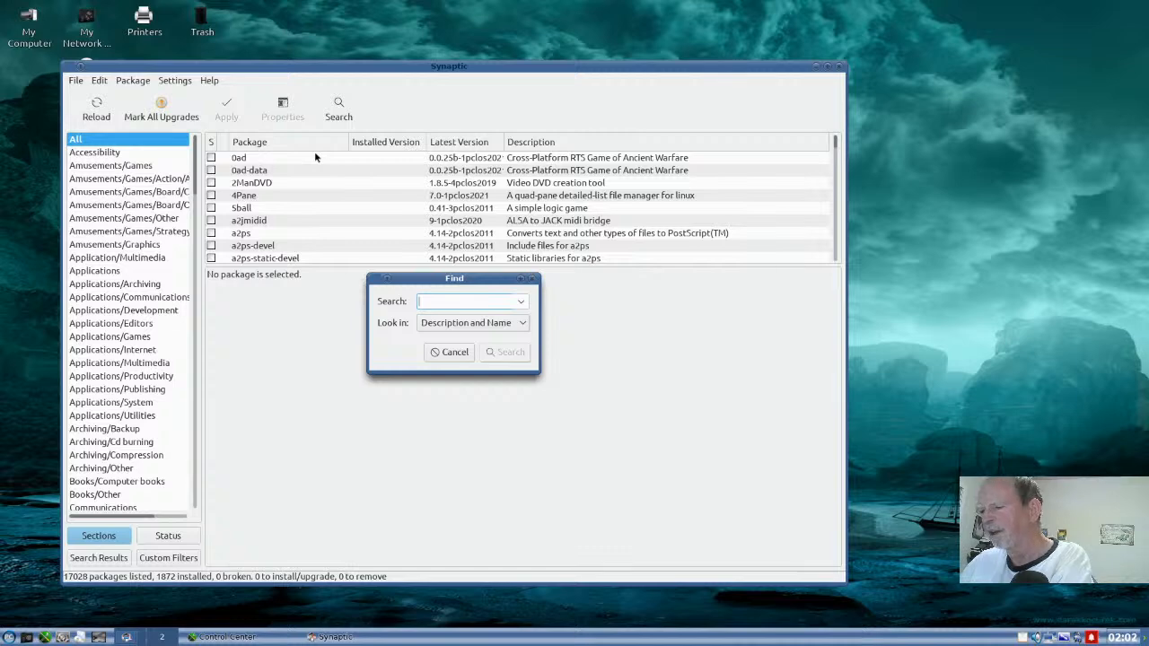
{"action": "type", "text": "k"}
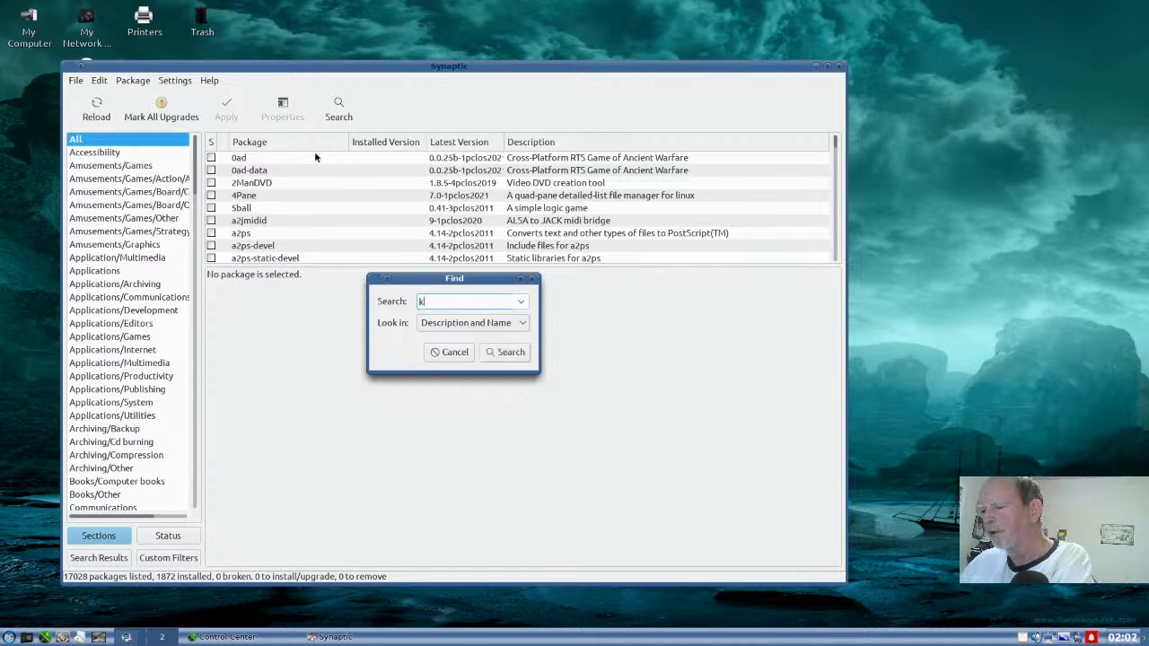
{"action": "type", "text": "rita"}
{"action": "key", "text": "Return"}
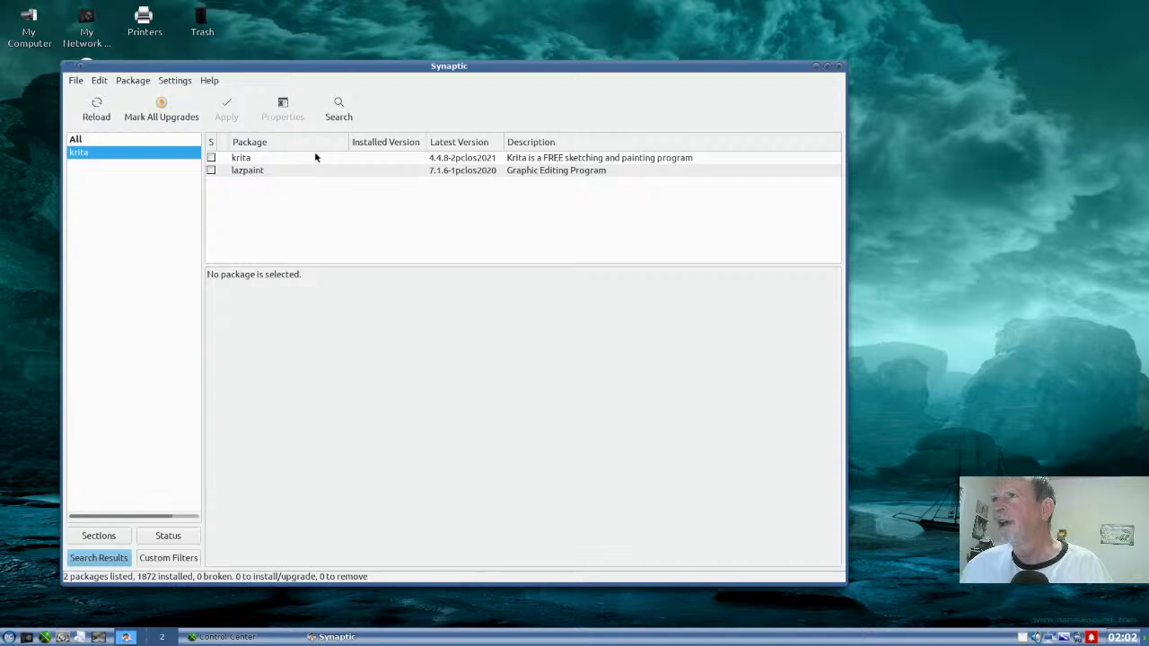
- Mark the krita package for installation and accept the additional required changes
{"action": "left_click", "coordinate": [211, 158]}
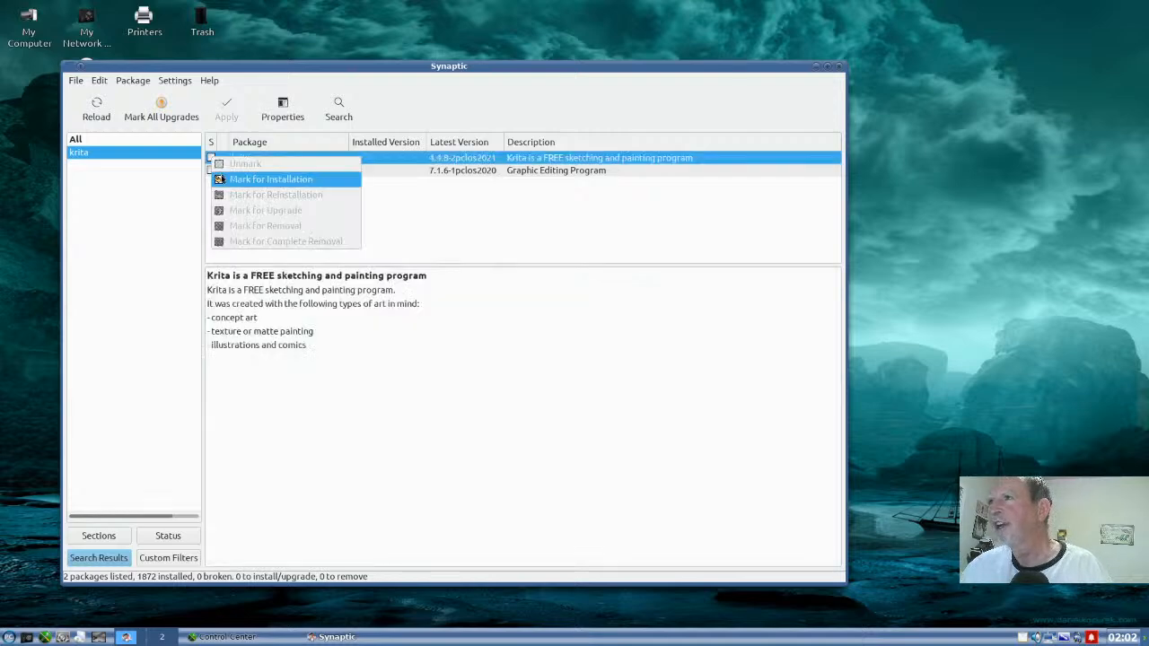
{"action": "left_click", "coordinate": [233, 180]}
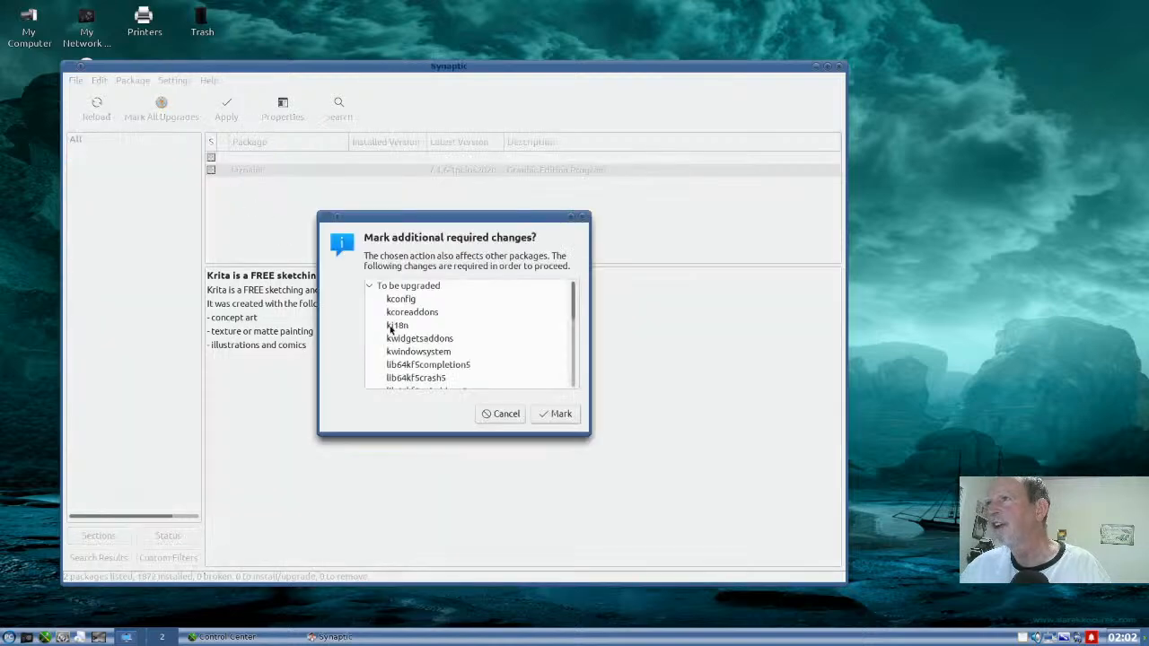
{"action": "left_click", "coordinate": [554, 417]}
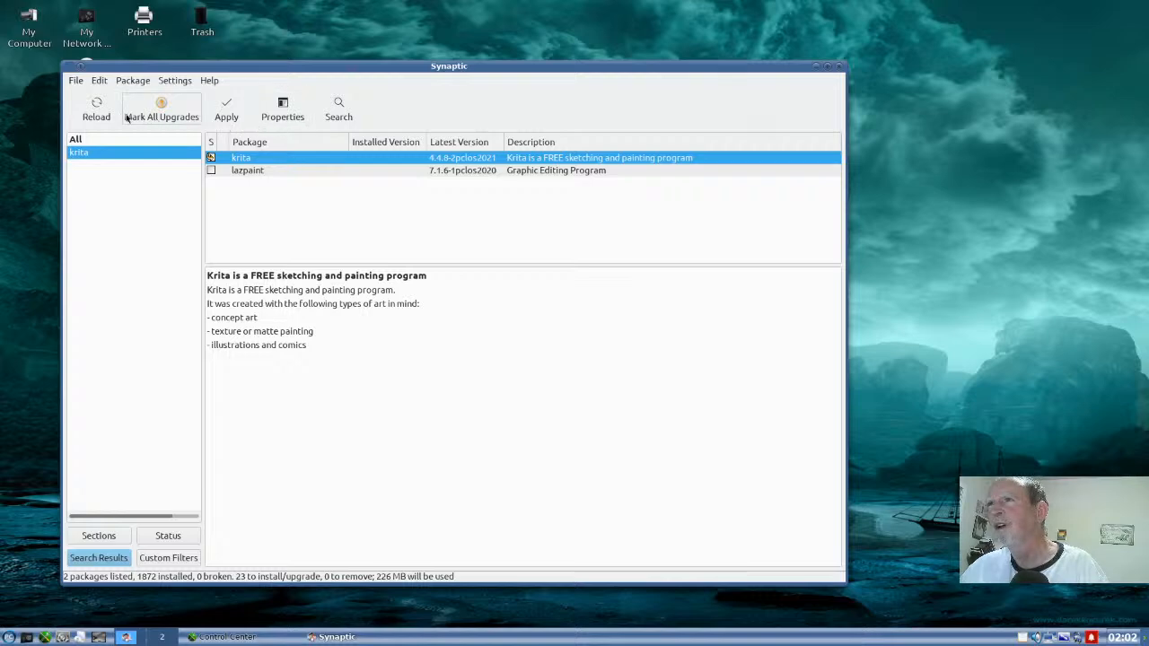
- Browse the complete package list through to its end, then quit Synaptic and discard the marked changes
{"action": "left_click", "coordinate": [70, 137]}
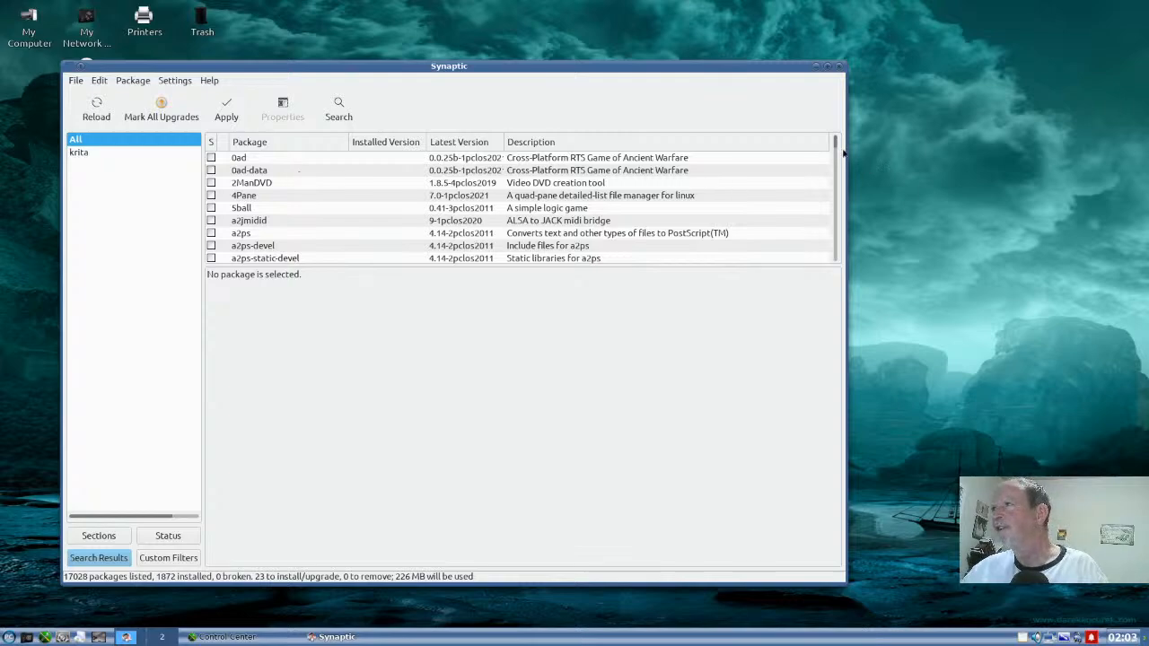
{"action": "left_click_drag", "start_coordinate": [833, 145], "coordinate": [833, 273]}
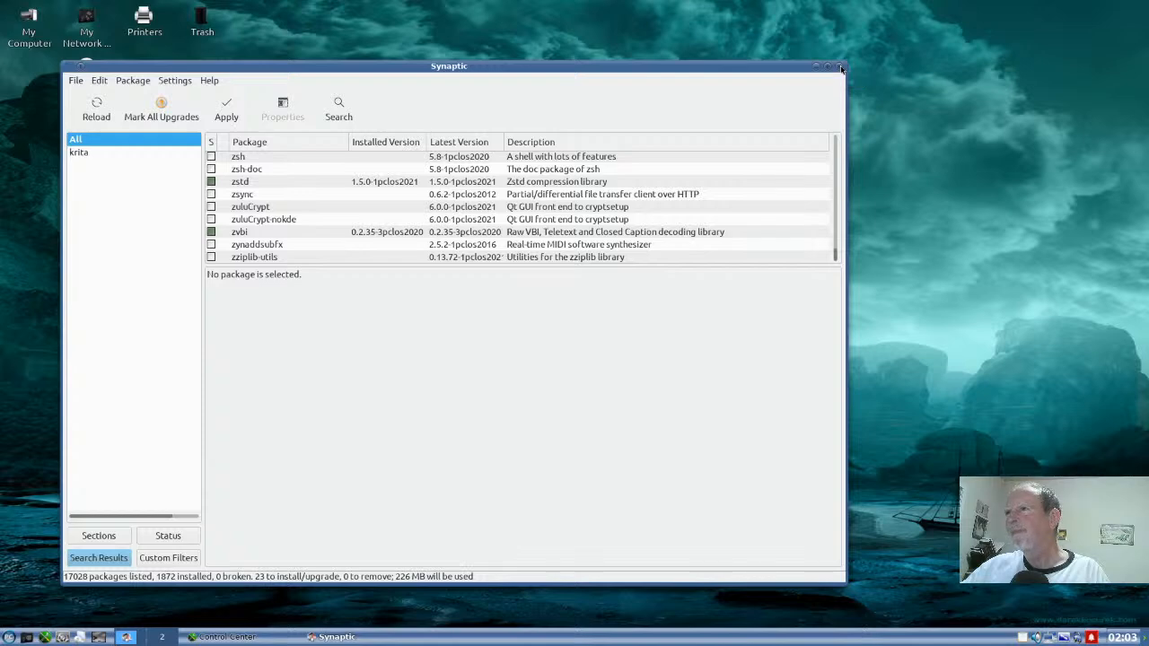
{"action": "left_click", "coordinate": [841, 69]}
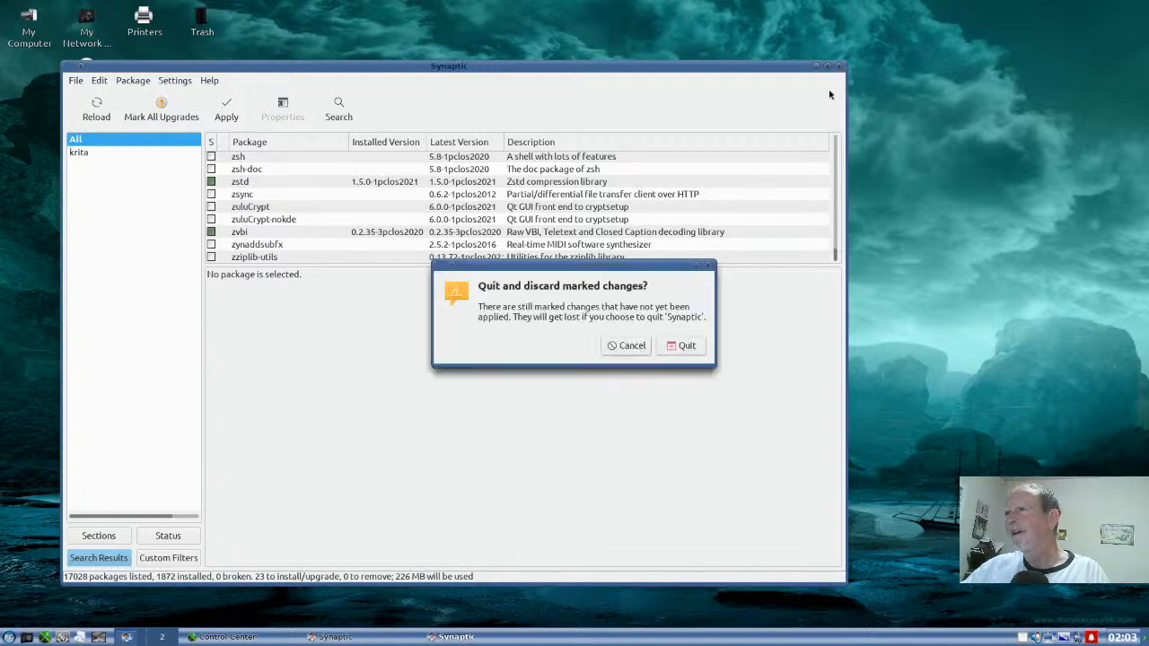
{"action": "left_click", "coordinate": [672, 345]}
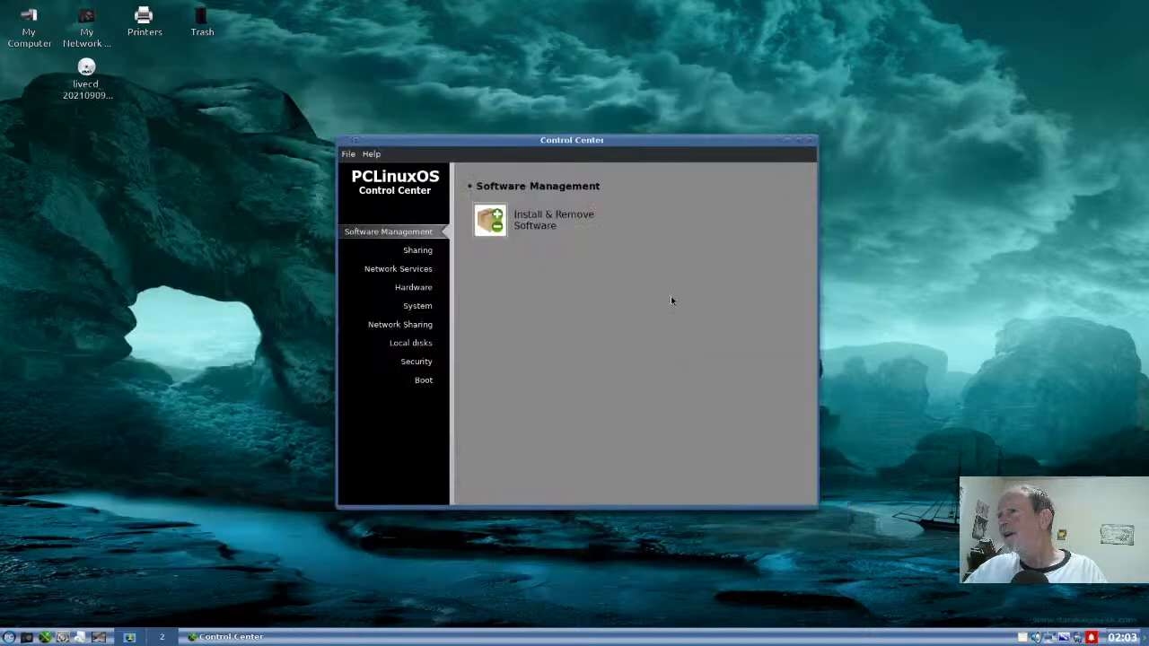
- Review the Sharing, Network Services, Hardware, System, Security and Boot categories in PCLinuxOS Control Center
{"action": "left_click", "coordinate": [418, 250]}
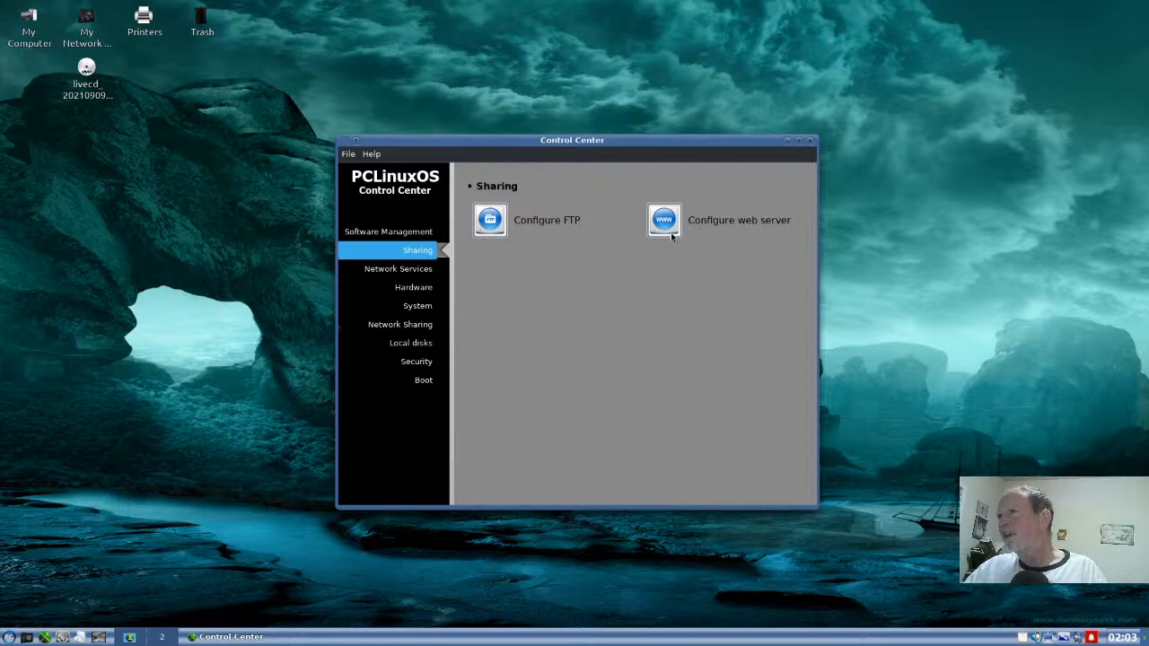
{"action": "left_click", "coordinate": [406, 269]}
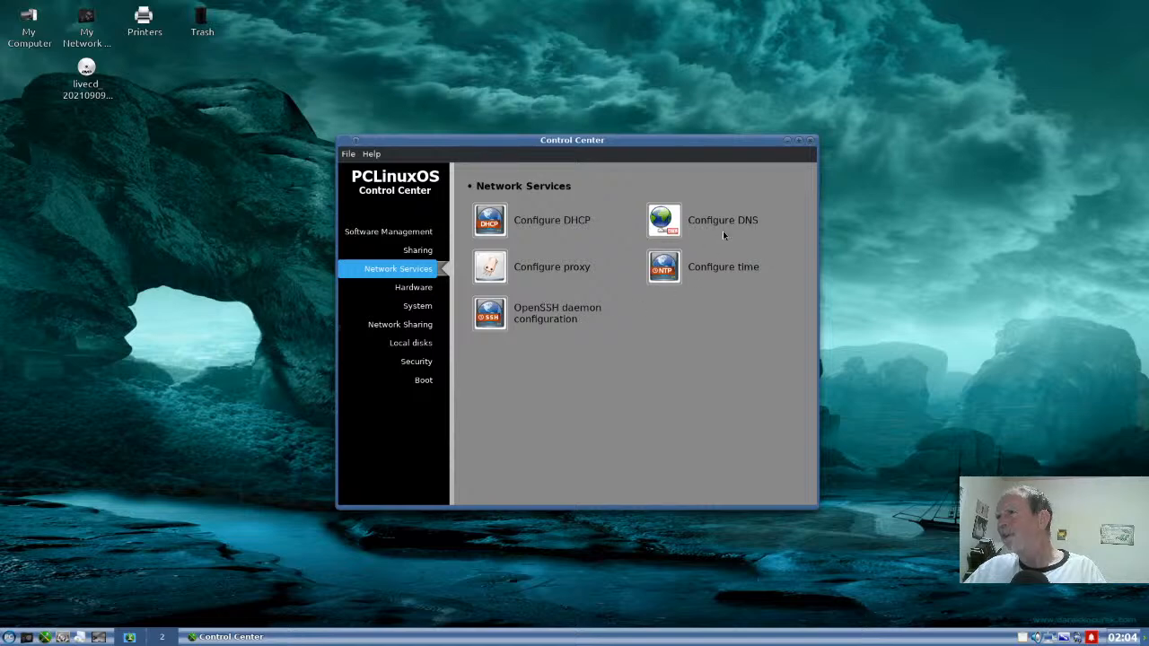
{"action": "left_click", "coordinate": [415, 287]}
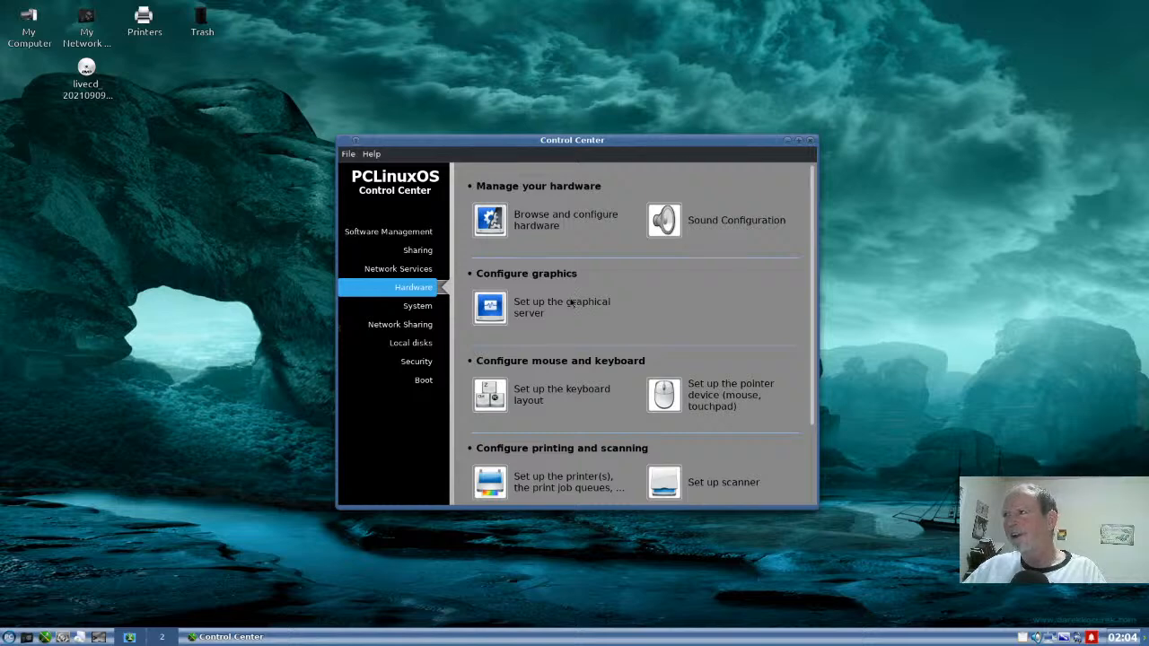
{"action": "left_click", "coordinate": [426, 305]}
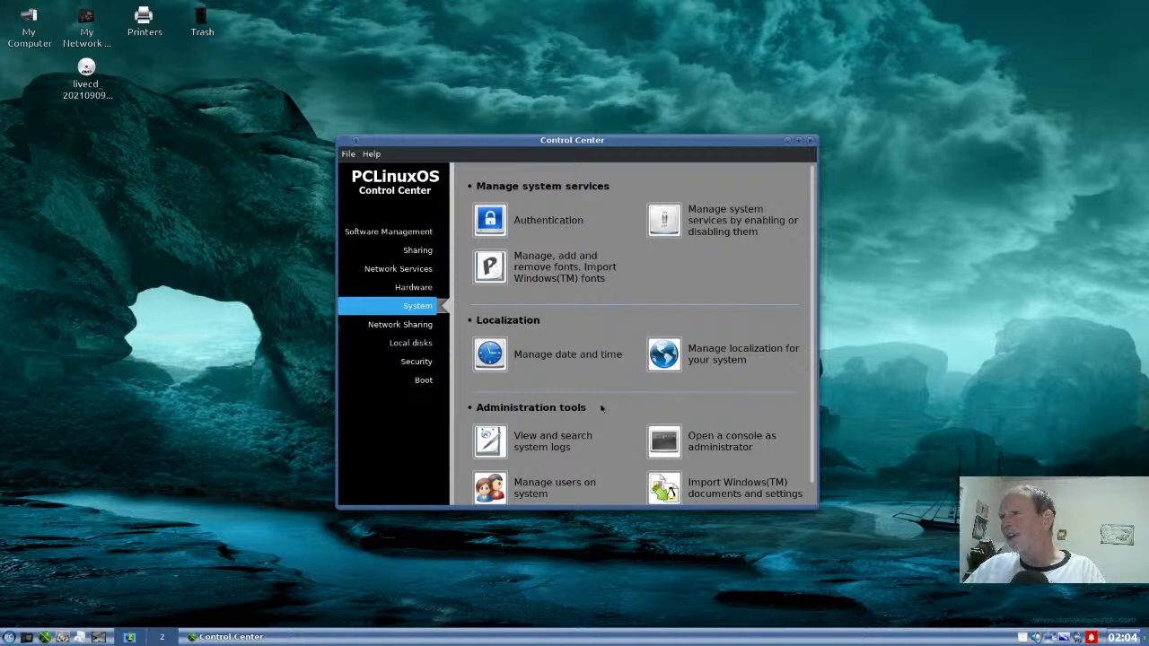
{"action": "left_click", "coordinate": [392, 361]}
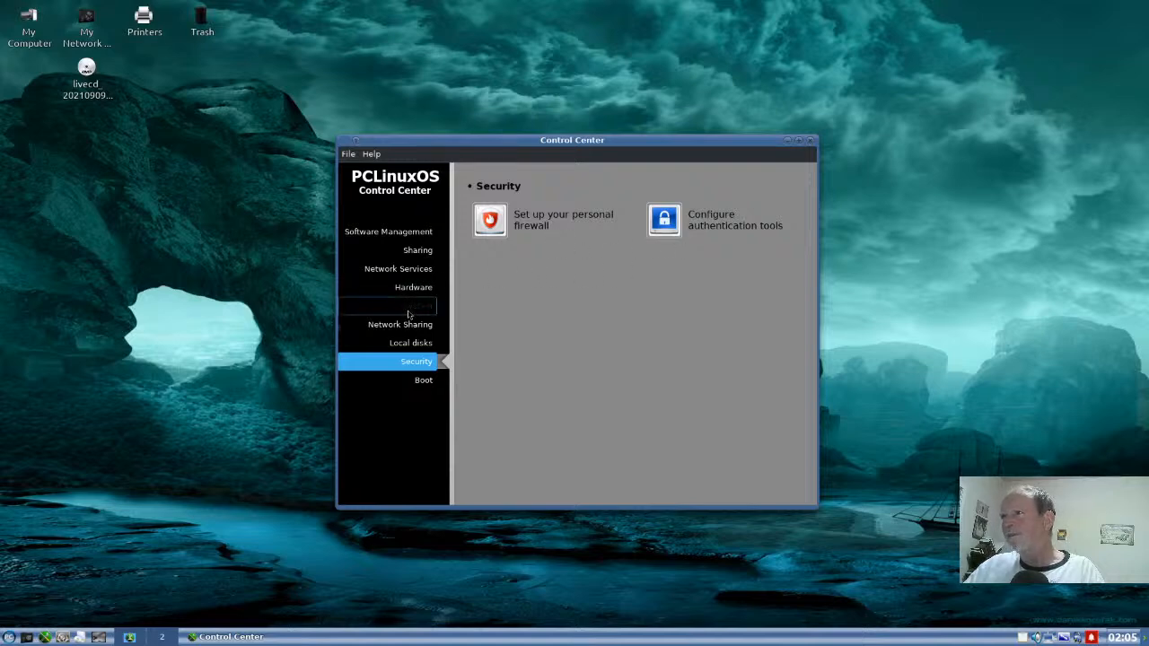
{"action": "left_click", "coordinate": [408, 384]}
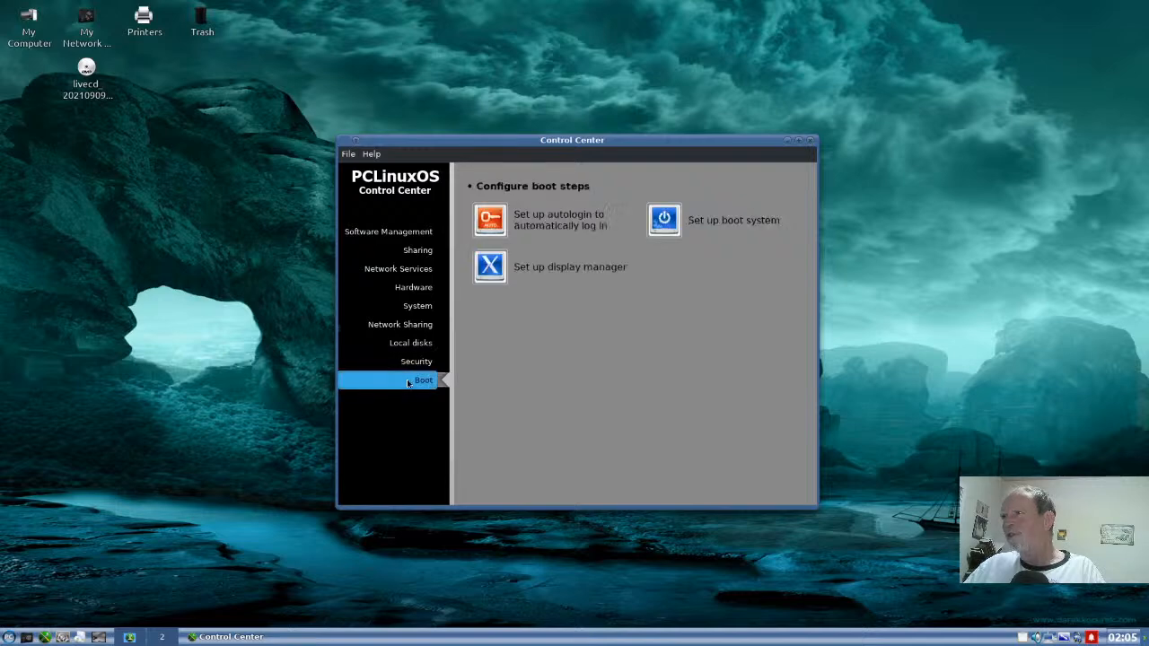
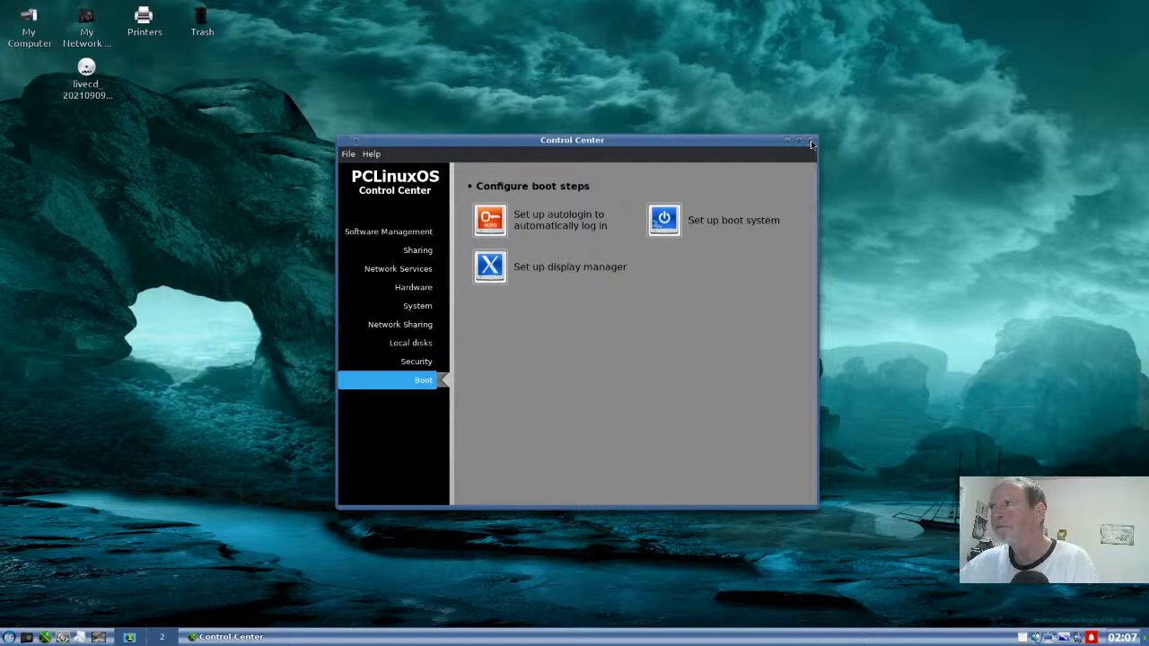
- Close the PCLinuxOS Control Center, then review the Software Center, Utilities, System, Settings and Games categories of the application menu
{"action": "left_click", "coordinate": [810, 141]}
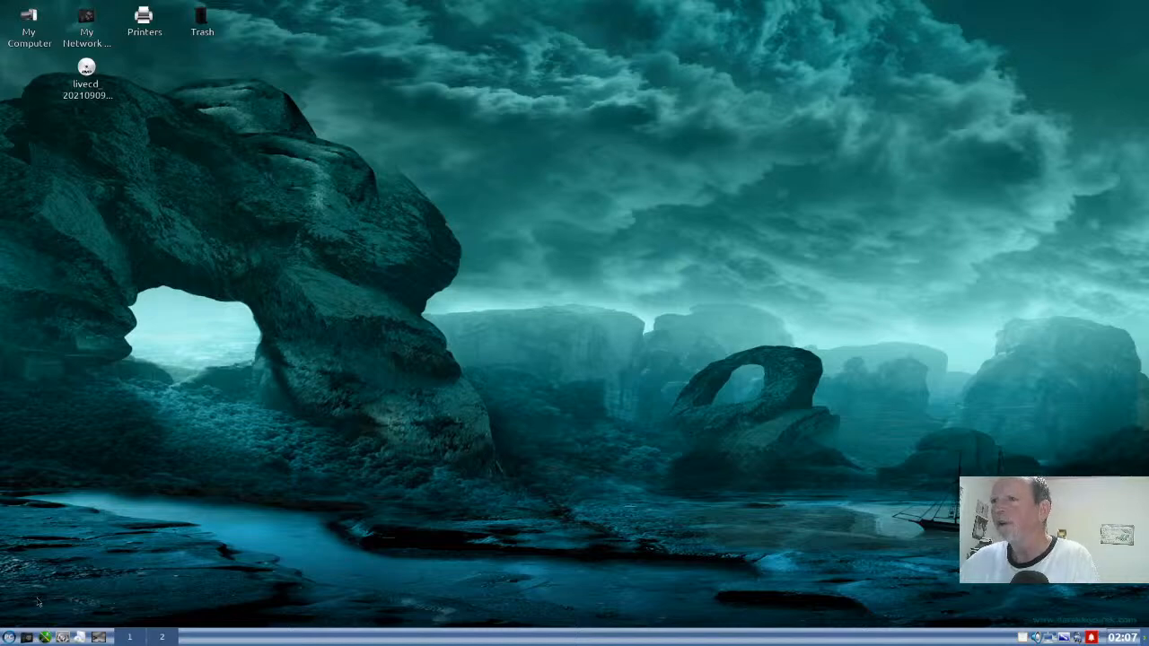
{"action": "left_click", "coordinate": [9, 638]}
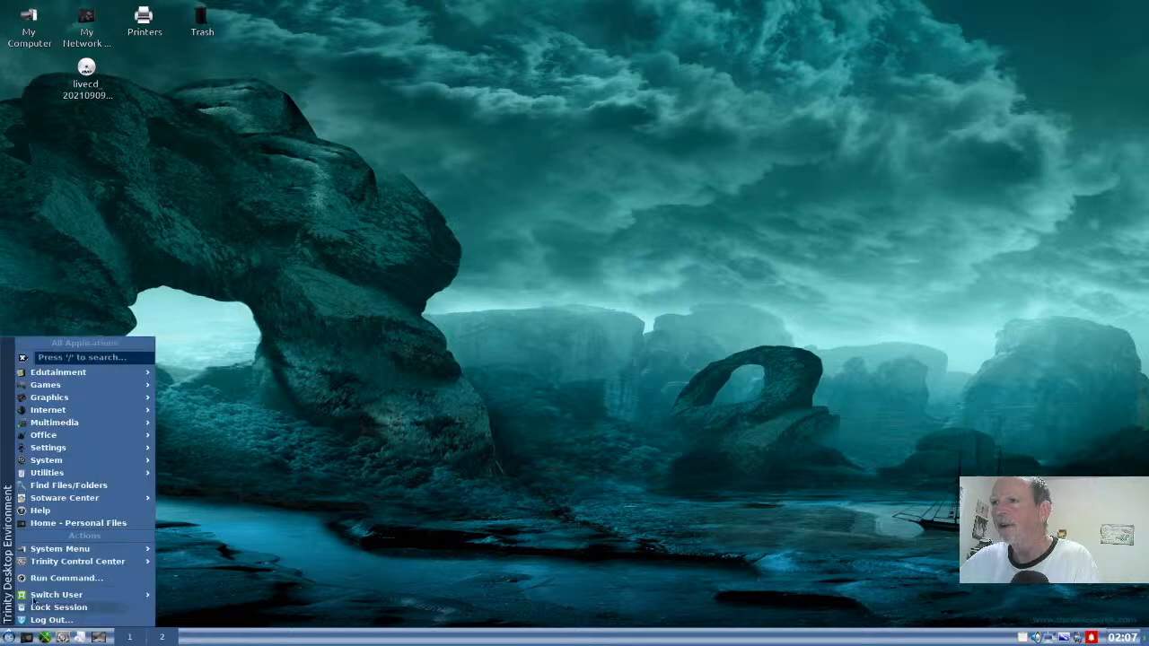
{"action": "mouse_move", "coordinate": [58, 564]}
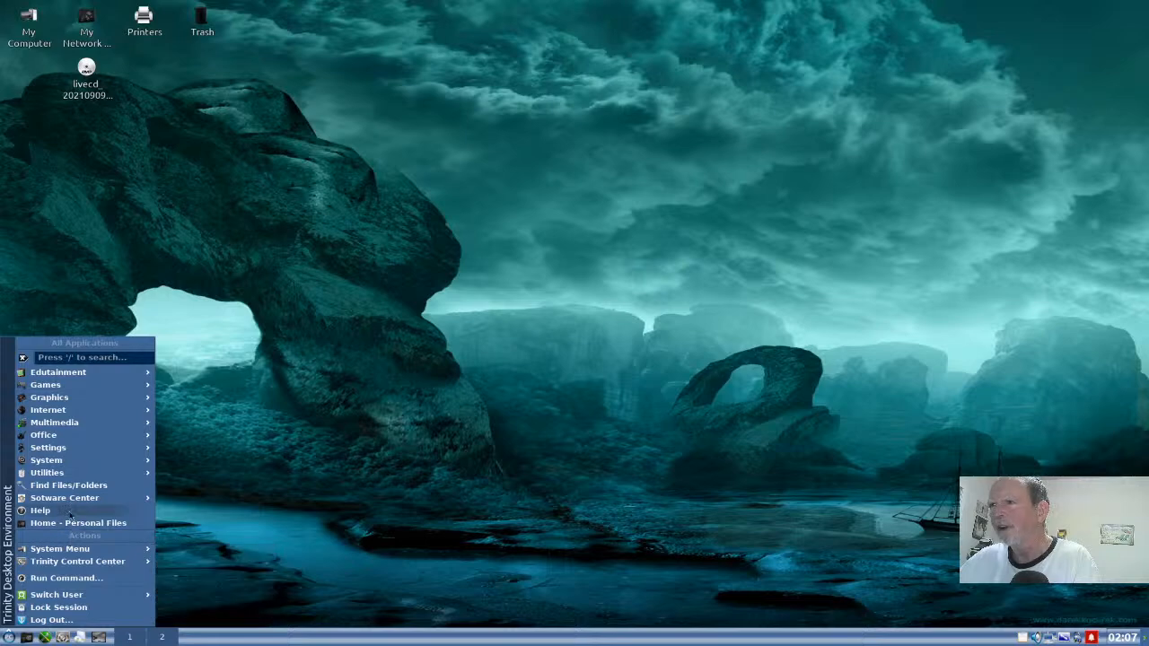
{"action": "mouse_move", "coordinate": [72, 505]}
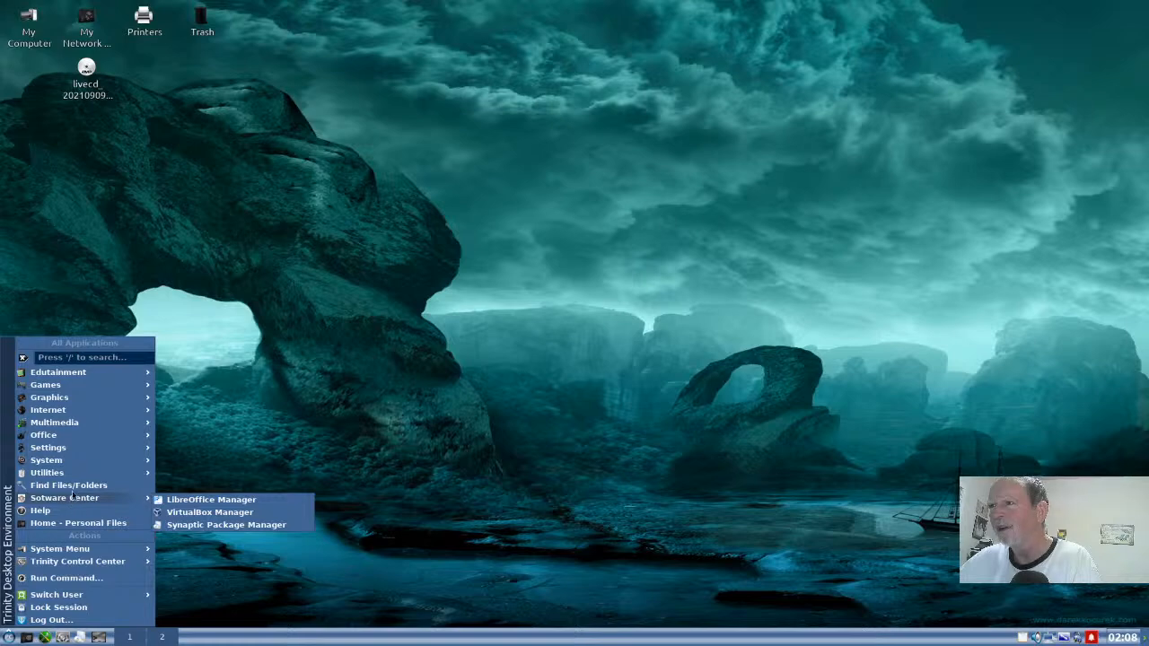
{"action": "mouse_move", "coordinate": [73, 478]}
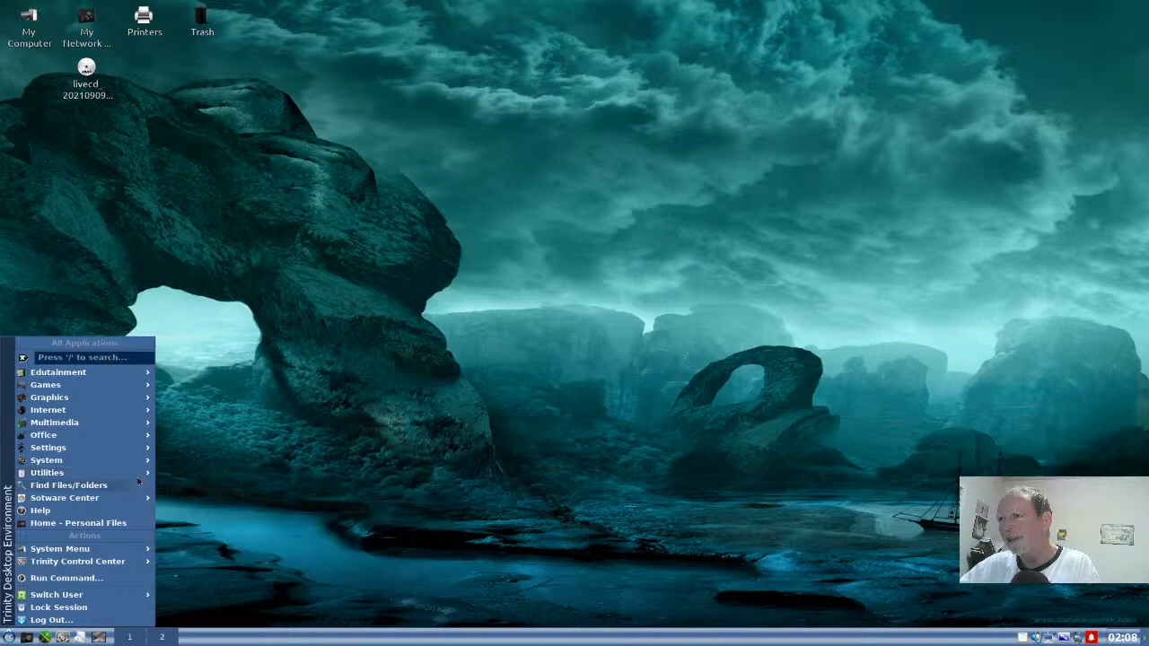
{"action": "mouse_move", "coordinate": [140, 474]}
{"action": "mouse_move", "coordinate": [184, 507]}
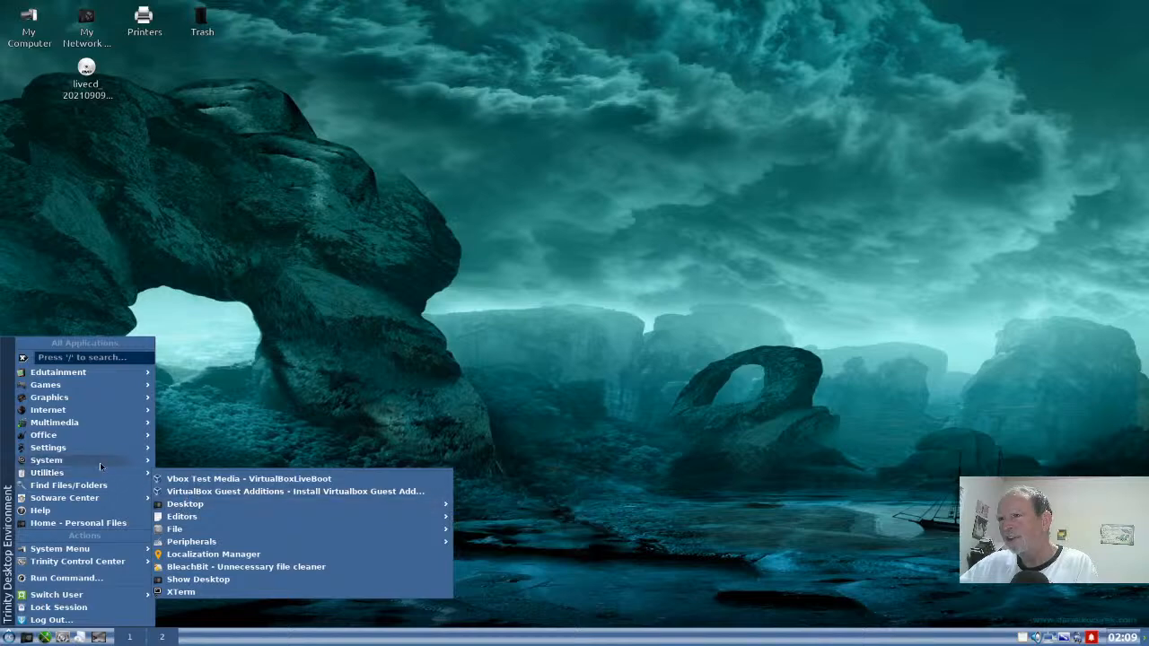
{"action": "mouse_move", "coordinate": [99, 462]}
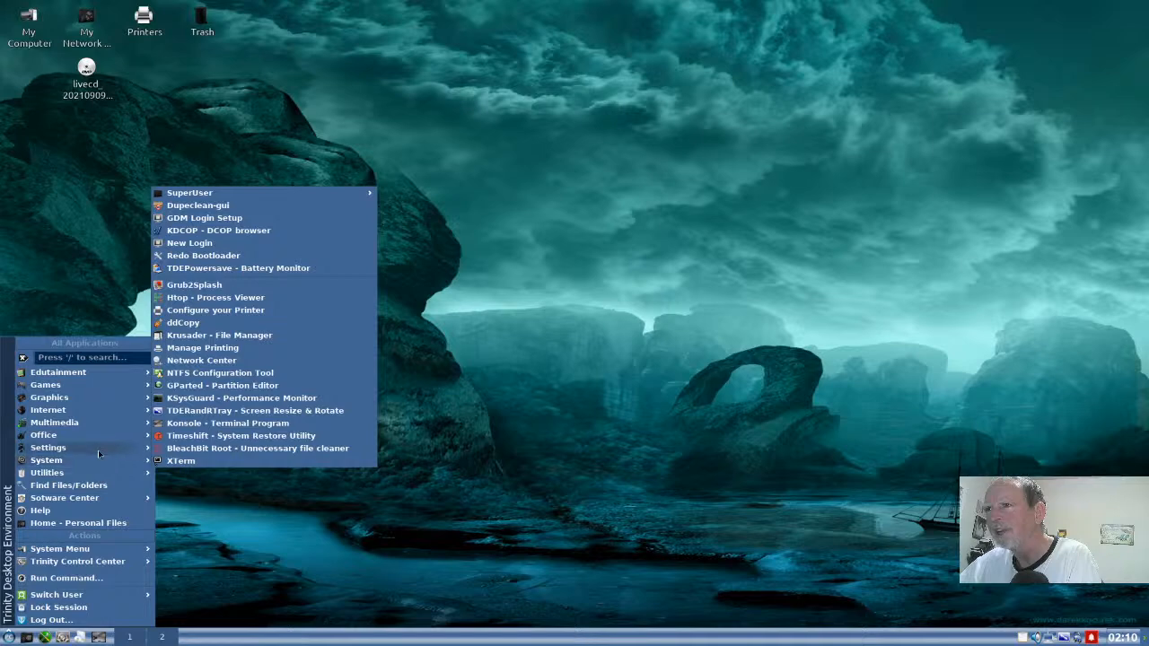
{"action": "mouse_move", "coordinate": [97, 448]}
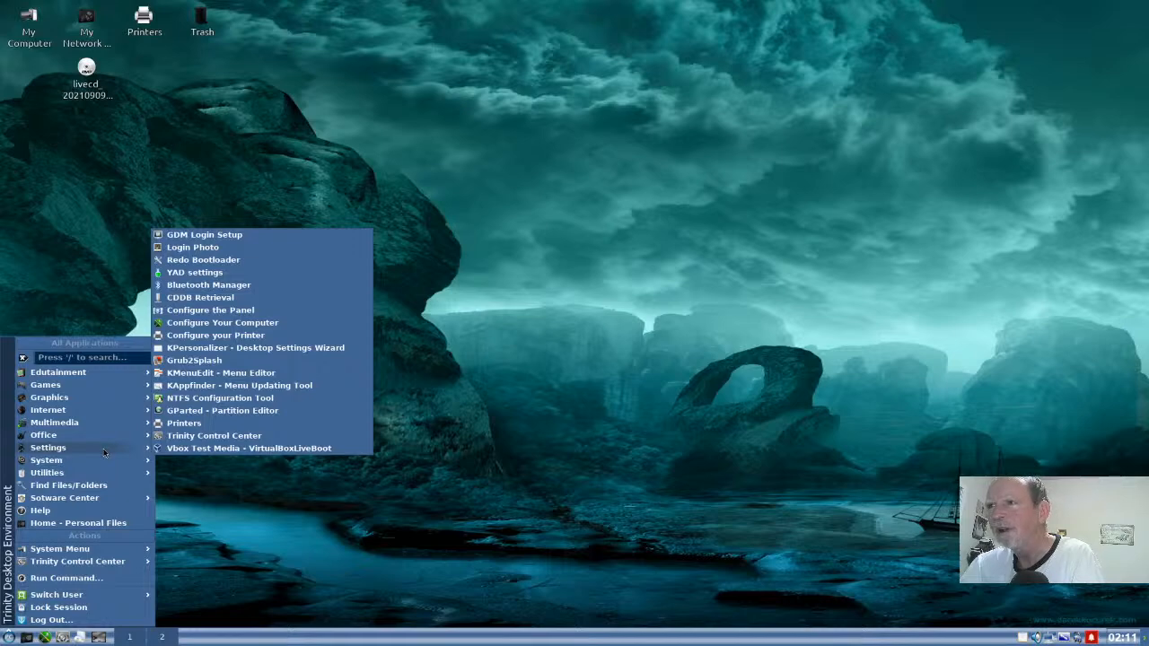
{"action": "mouse_move", "coordinate": [105, 441]}
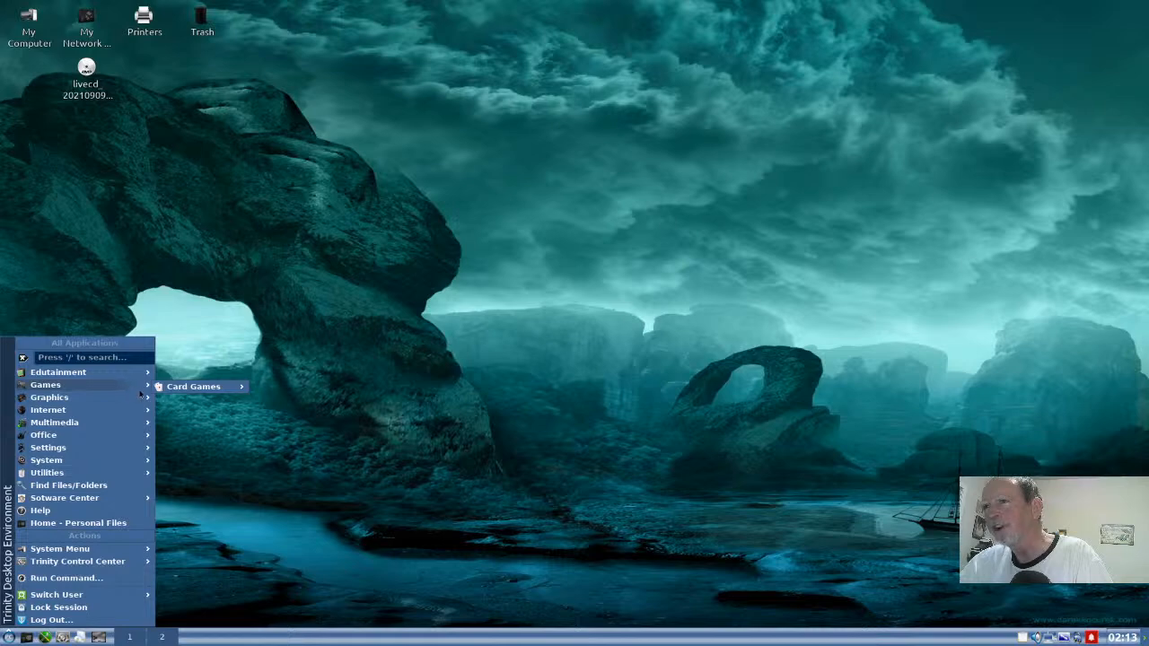
{"action": "mouse_move", "coordinate": [163, 391]}
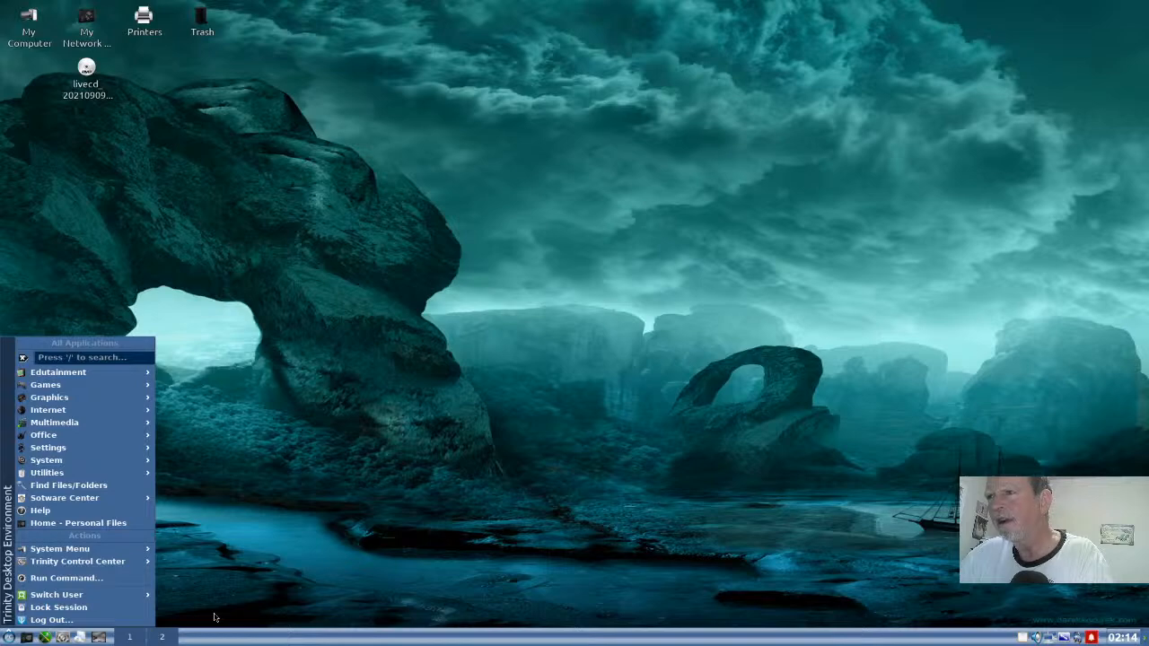
{"action": "left_click", "coordinate": [215, 617]}
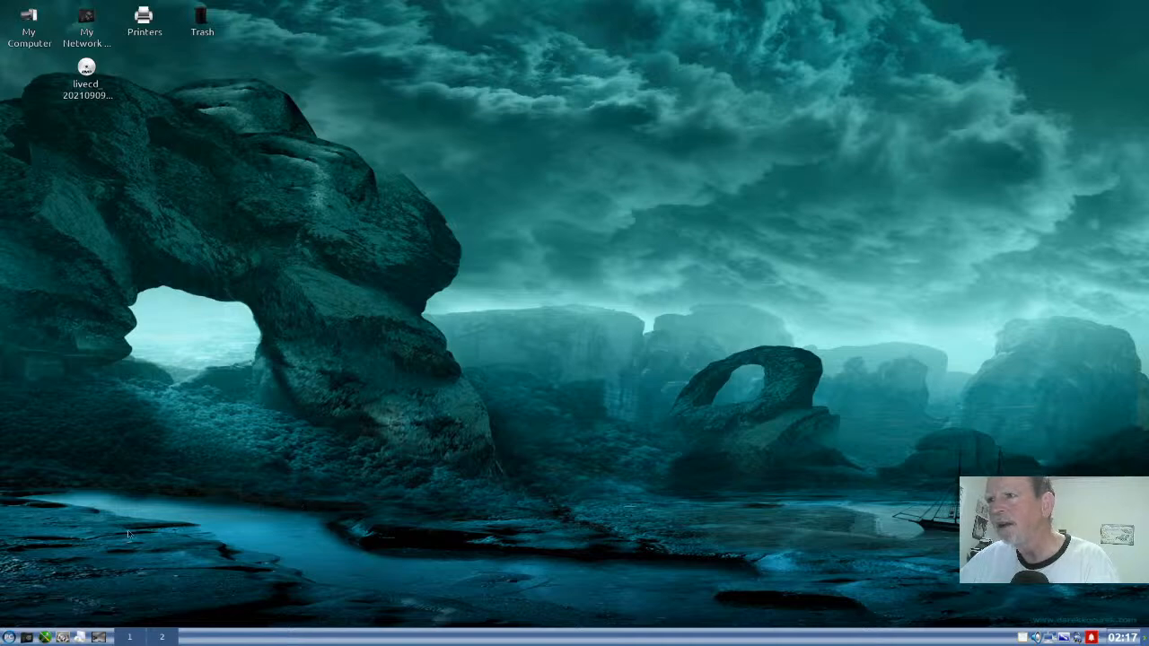
- Start a Konsole shell session, disable its tips on startup and dismiss the Tip of the Day
{"action": "left_click", "coordinate": [62, 641]}
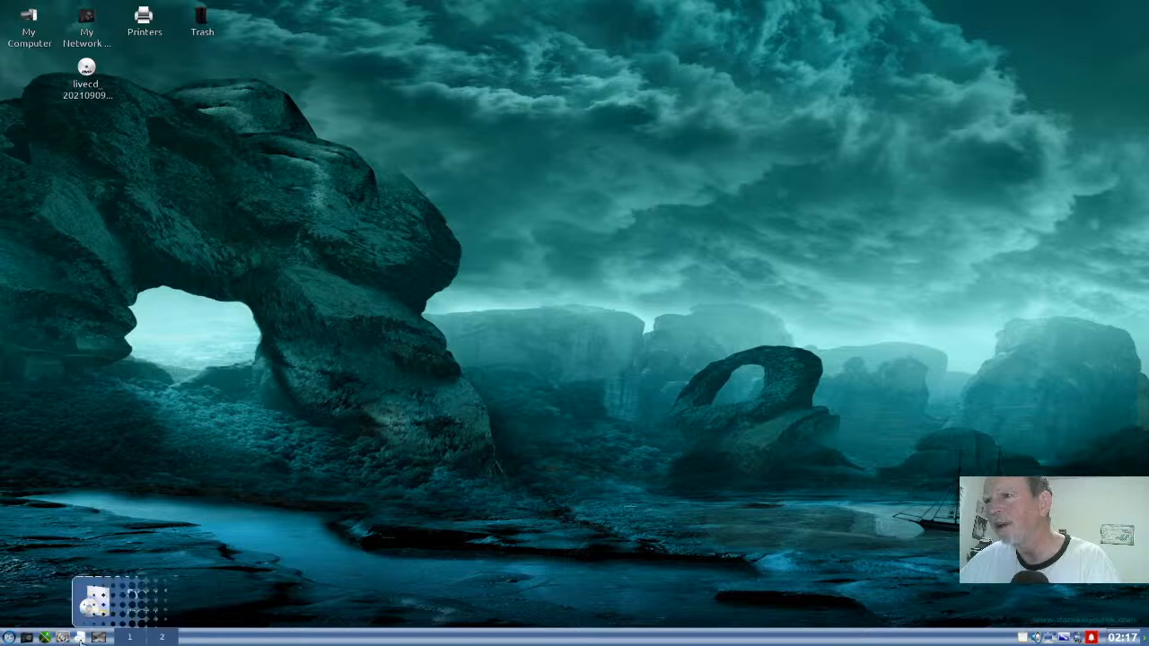
{"action": "left_click", "coordinate": [80, 640]}
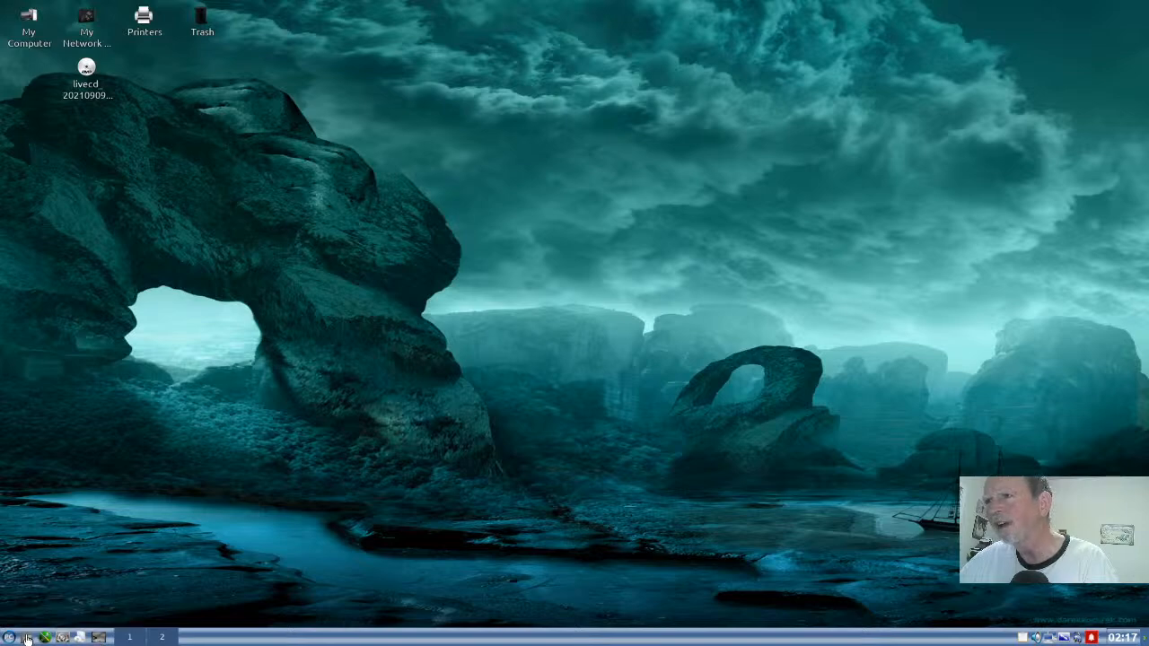
{"action": "left_click", "coordinate": [98, 637]}
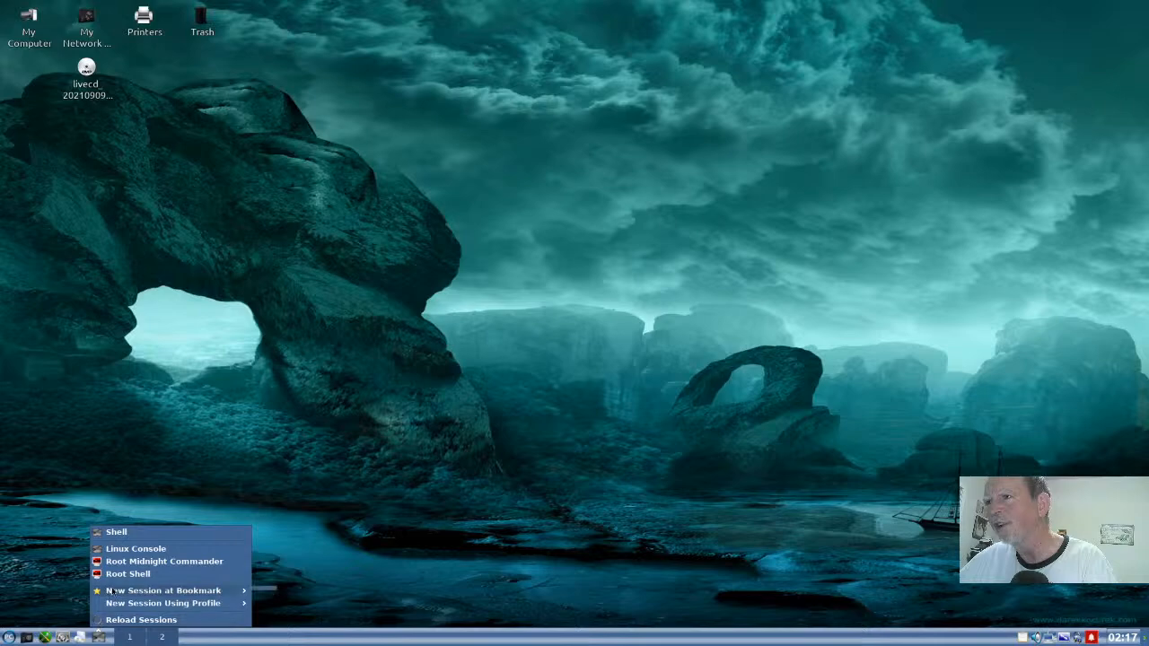
{"action": "left_click", "coordinate": [122, 534]}
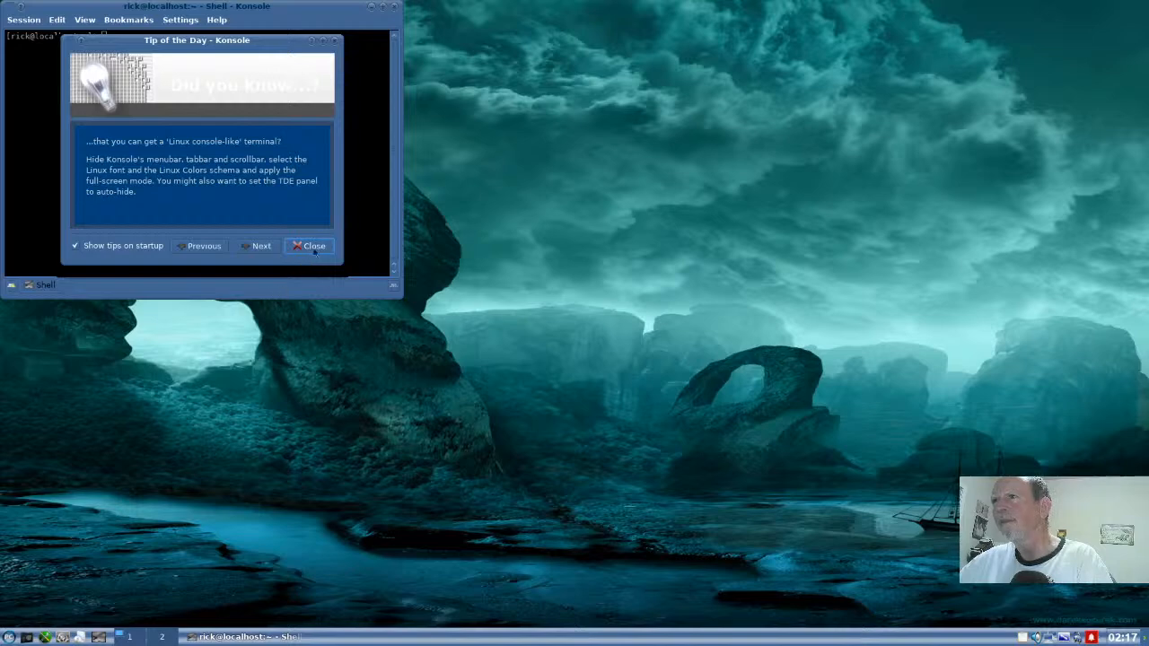
{"action": "left_click", "coordinate": [77, 245]}
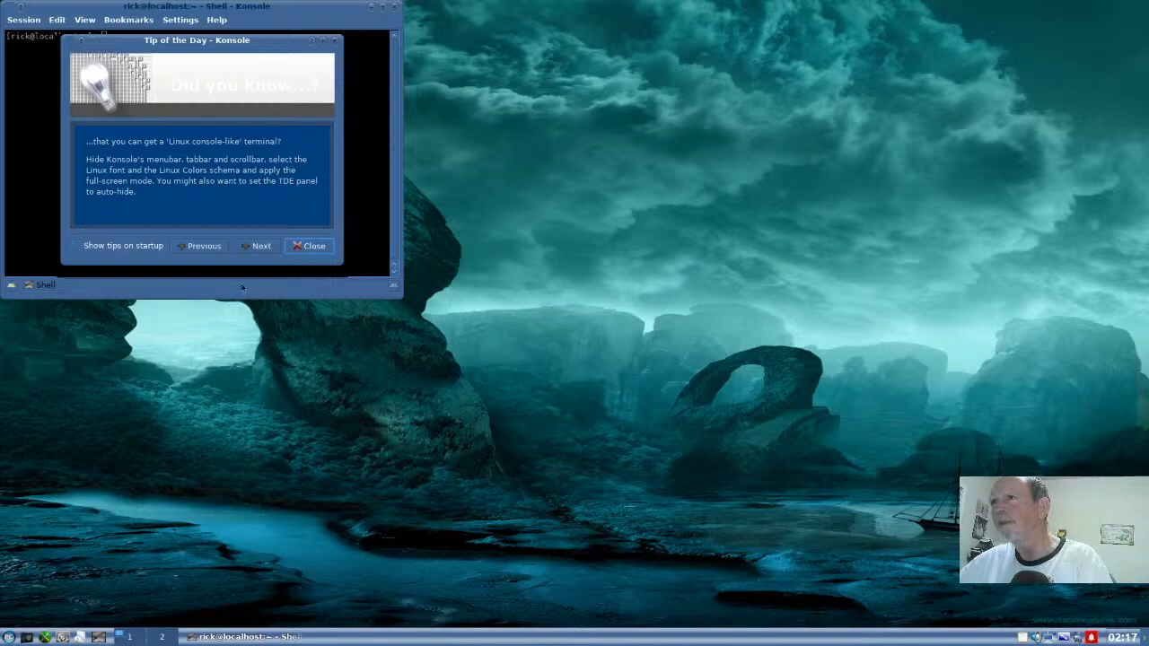
{"action": "left_click", "coordinate": [326, 249]}
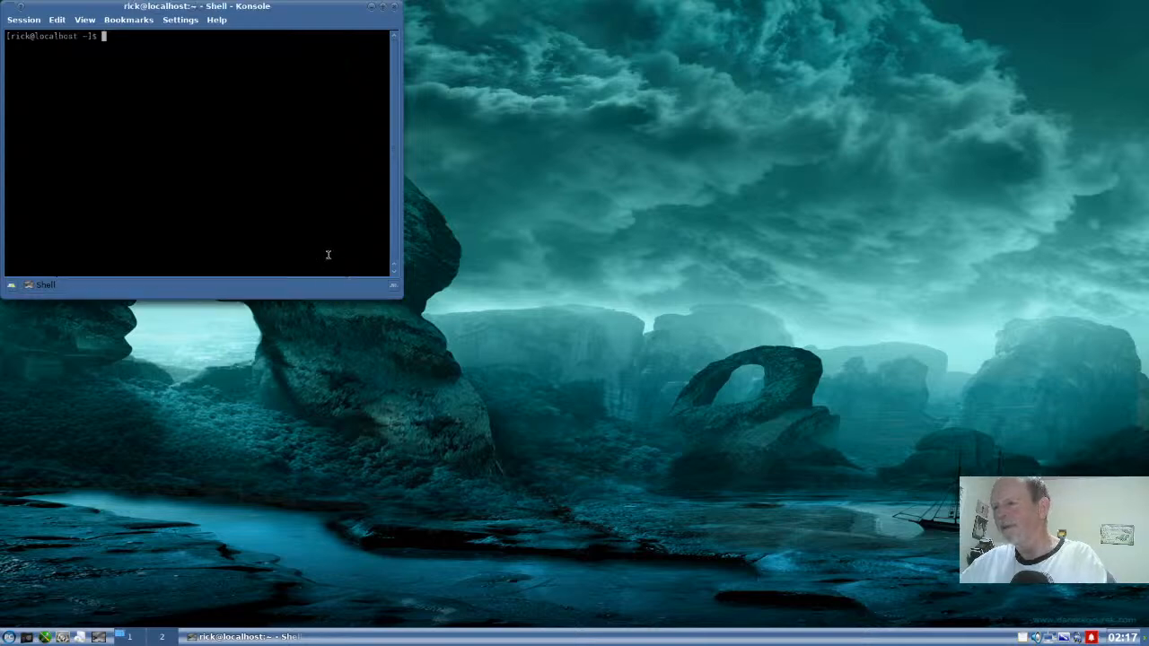
- Run htop in the shell to examine memory and CPU usage, then quit it
{"action": "type", "text": "htop"}
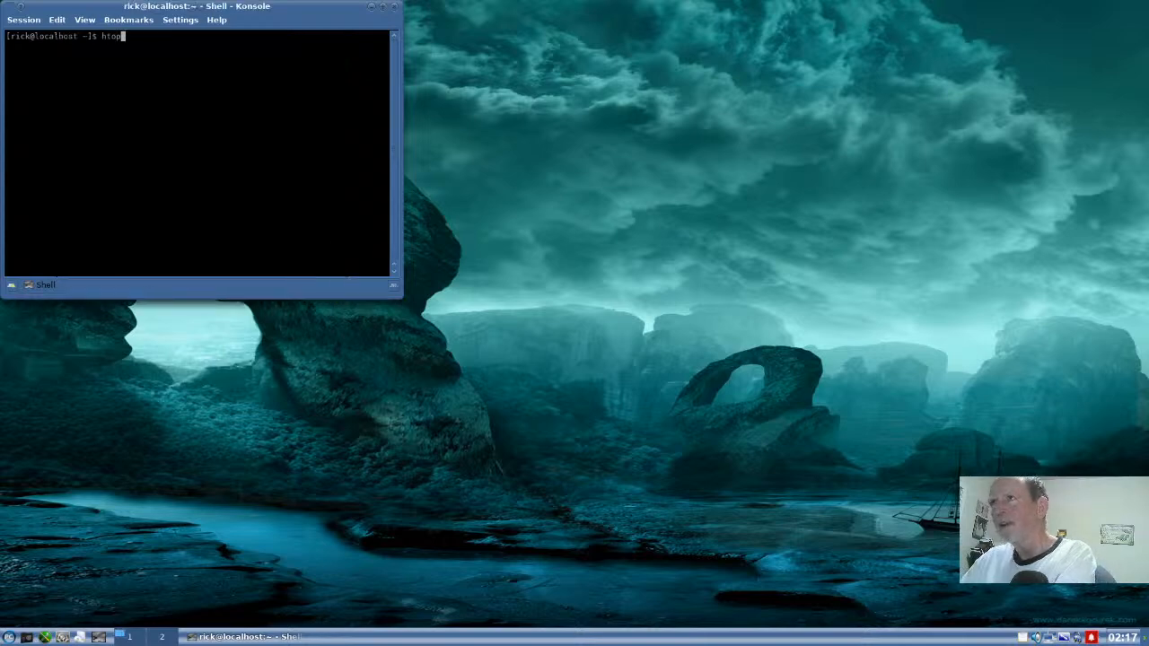
{"action": "key", "text": "Return"}
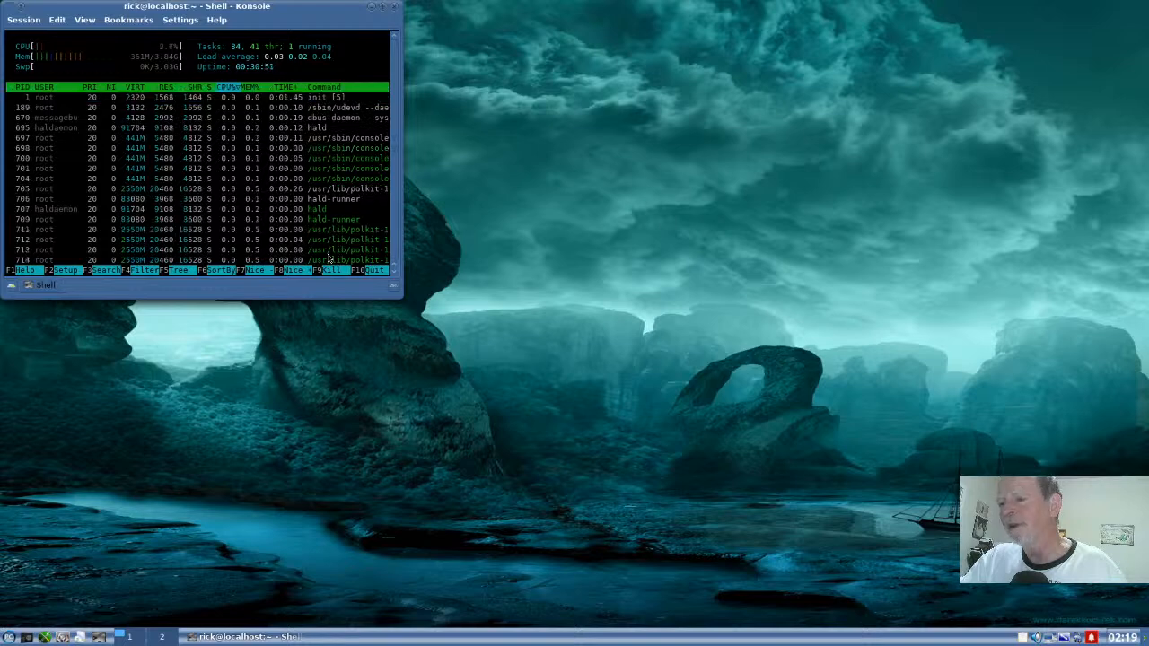
{"action": "key", "text": "q"}
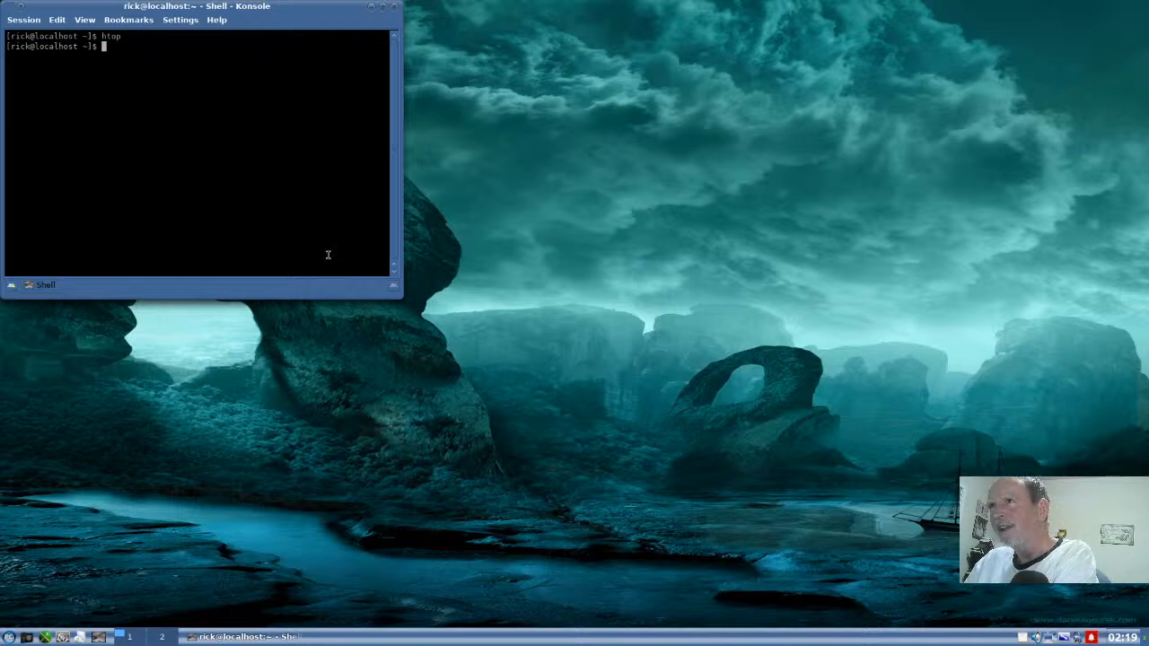
- Change to the /etc directory and try listing grub2, then grub
{"action": "type", "text": "cd /e"}
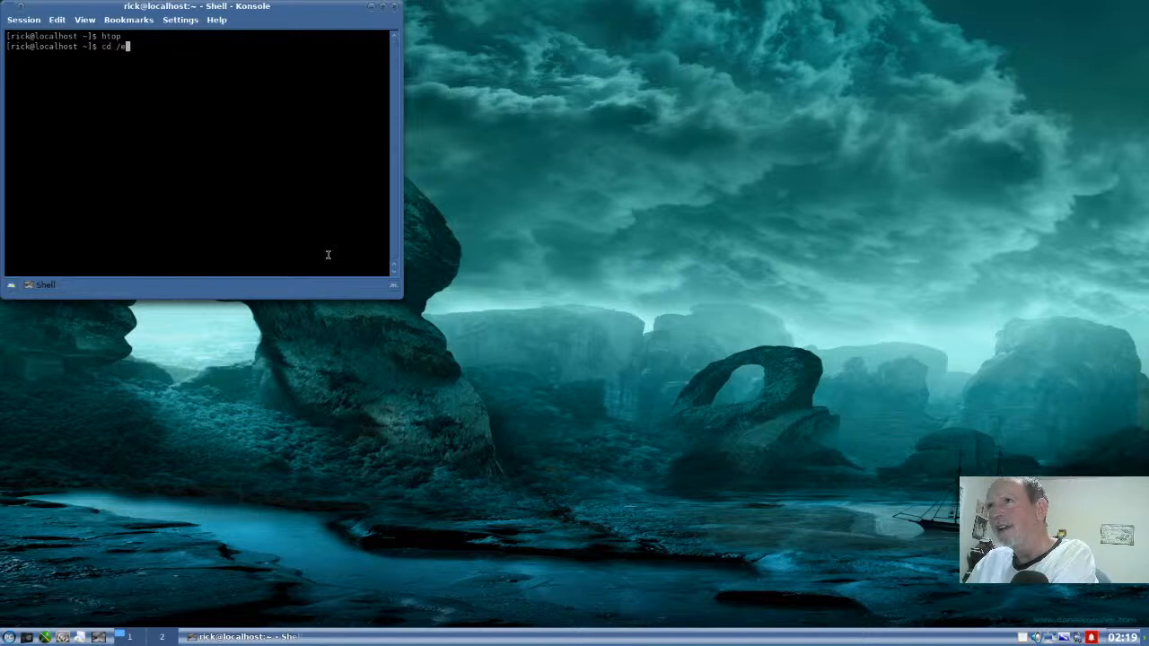
{"action": "type", "text": "tc"}
{"action": "key", "text": "Return"}
{"action": "type", "text": "\\"}
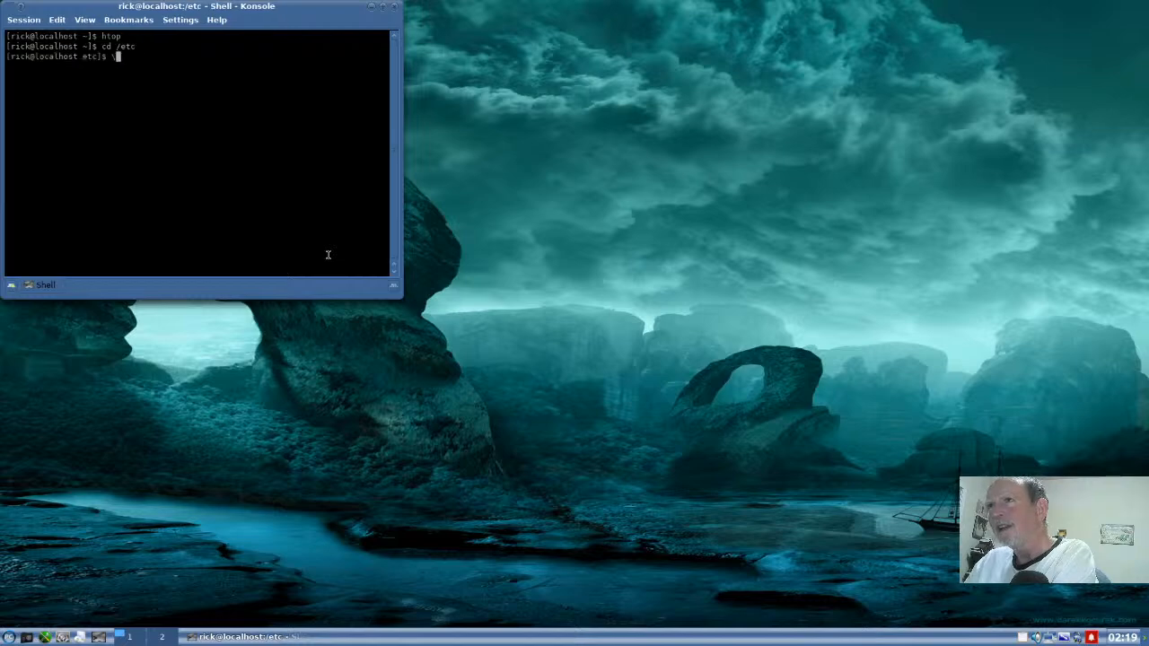
{"action": "key", "text": "BackSpace"}
{"action": "type", "text": "l"}
{"action": "type", "text": "s gr"}
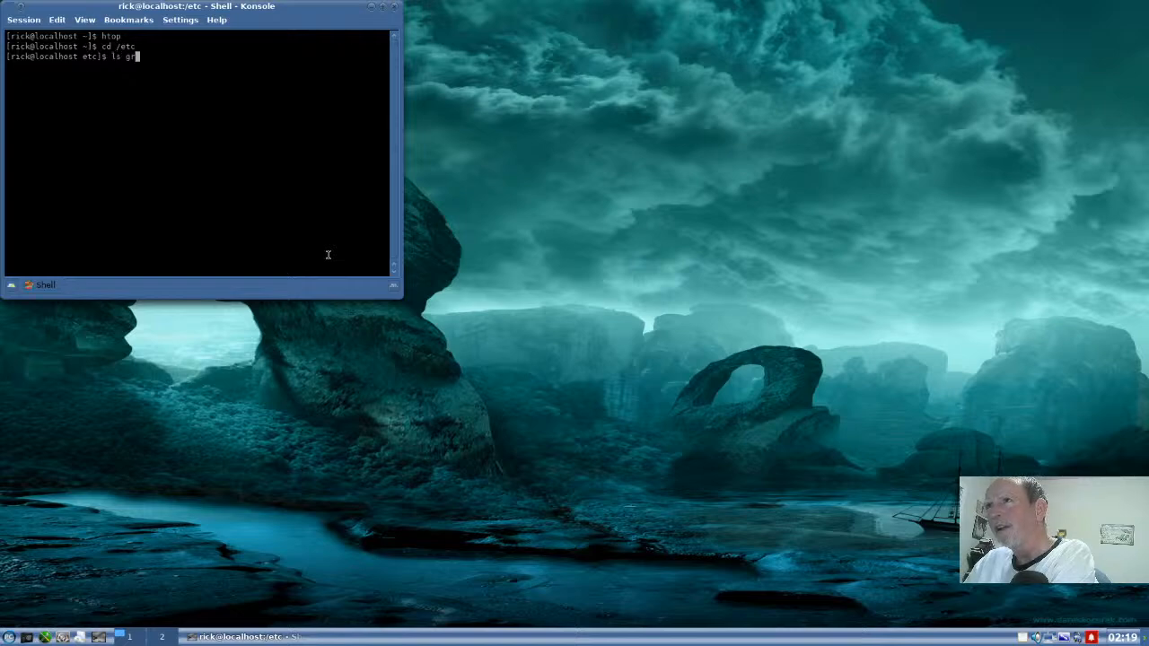
{"action": "type", "text": "ub2"}
{"action": "key", "text": "Return"}
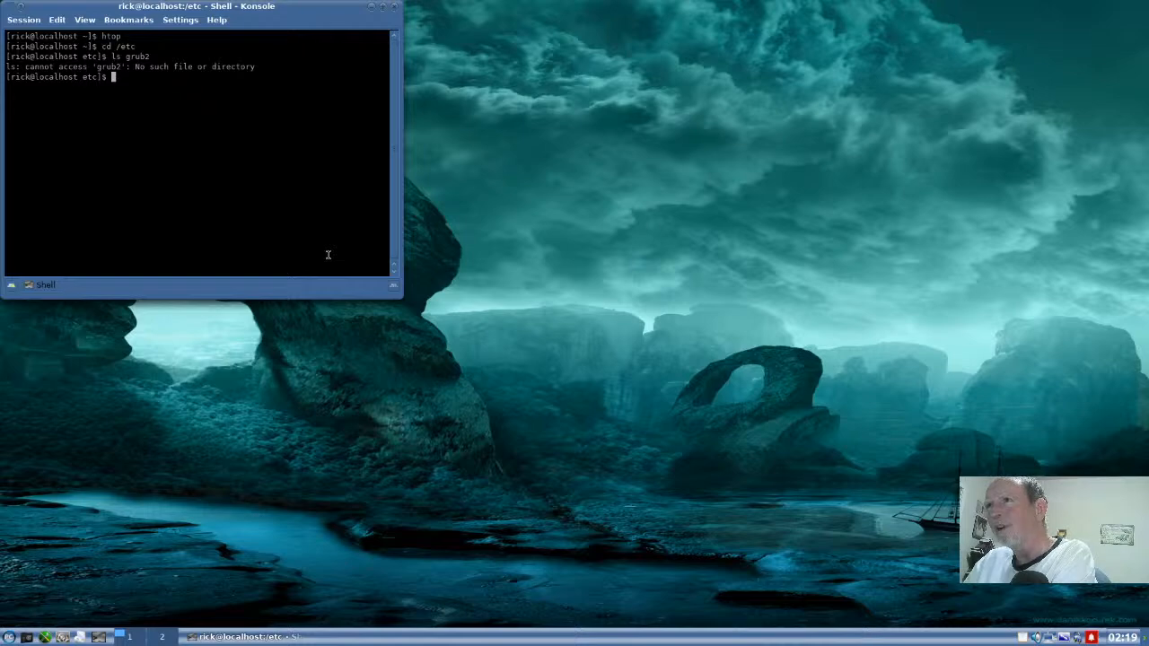
{"action": "type", "text": "ls gr"}
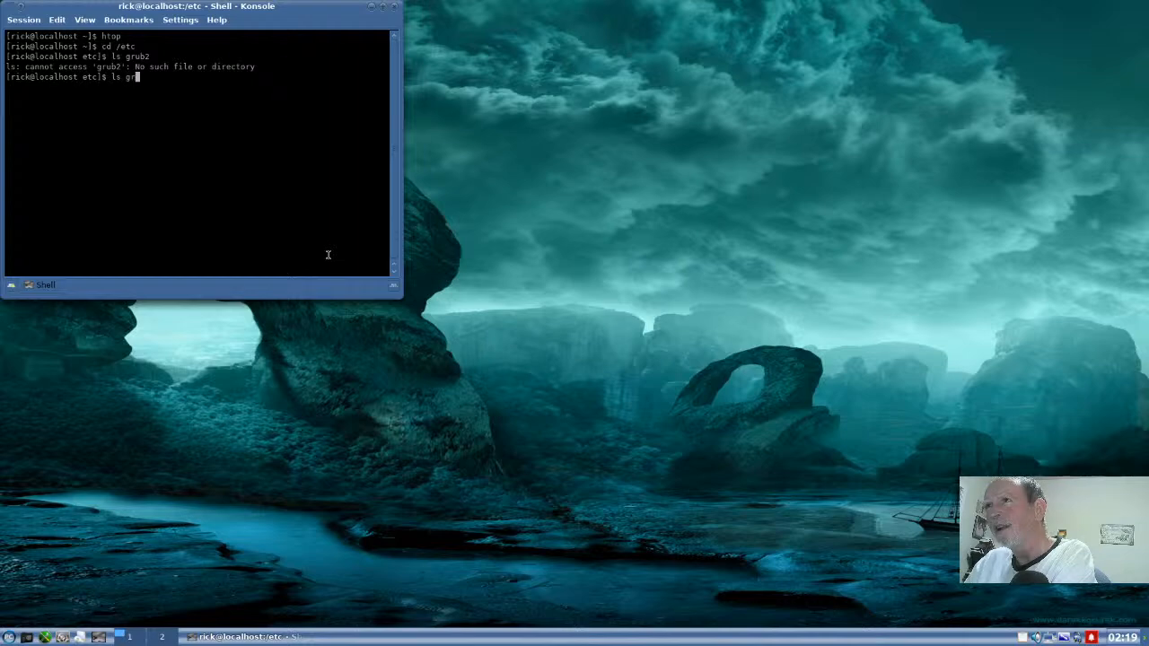
{"action": "type", "text": "ub"}
{"action": "key", "text": "Return"}
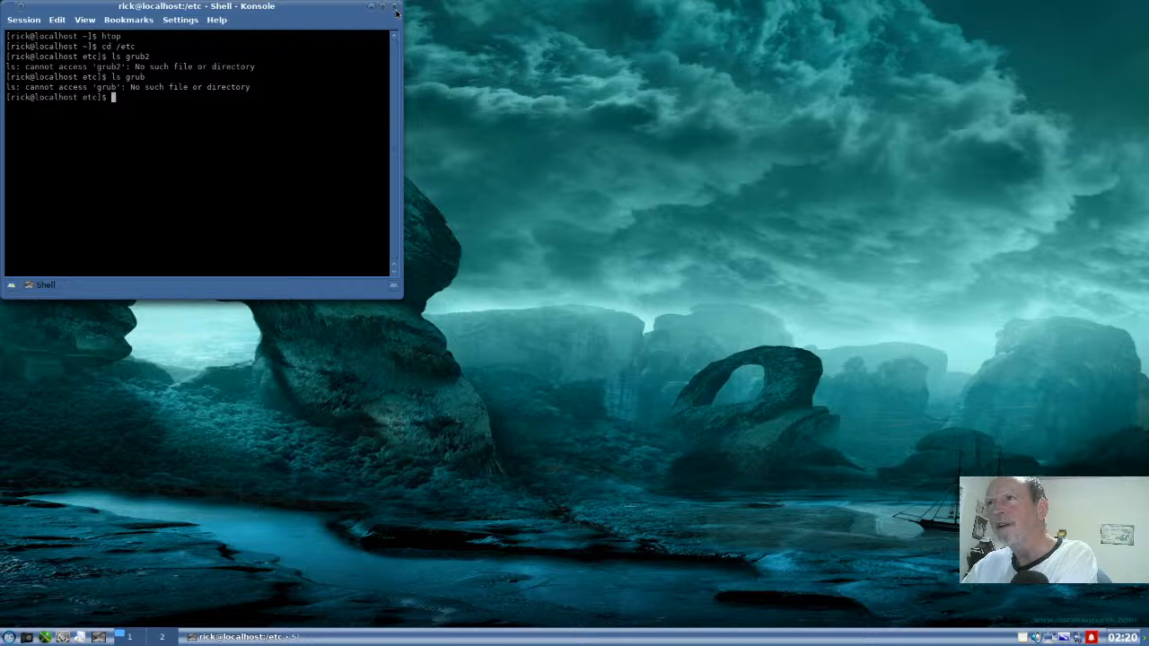
- Try searching for the krita package with dnf in the shell, then close Konsole
{"action": "type", "text": "dnf "}
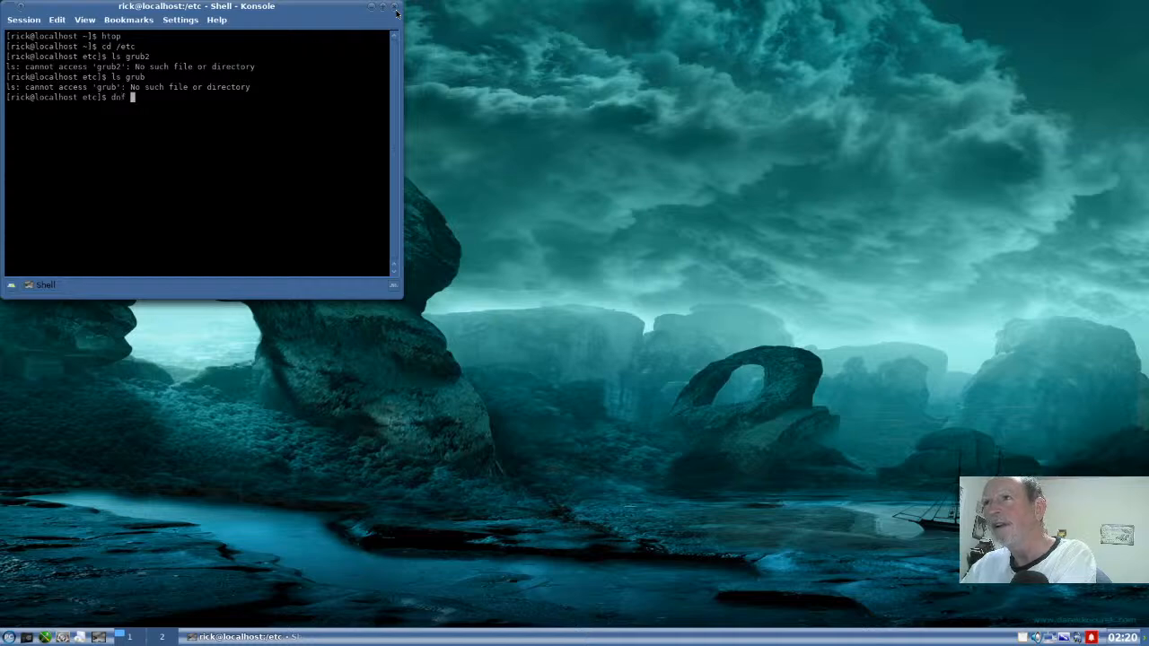
{"action": "type", "text": "sear"}
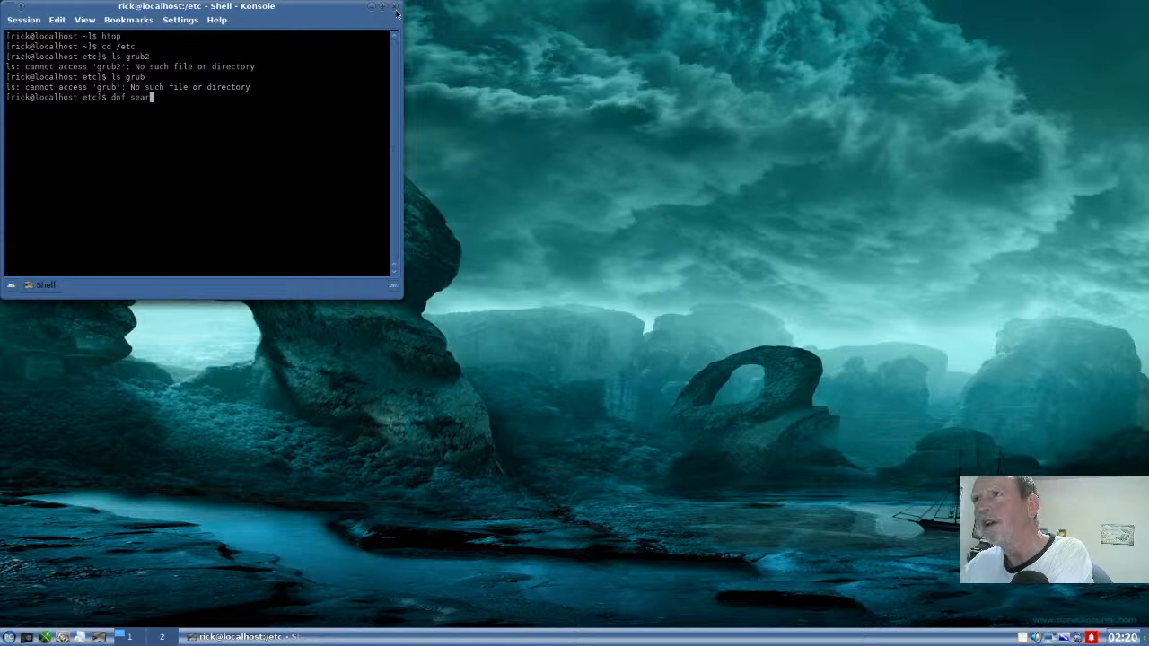
{"action": "type", "text": "ch "}
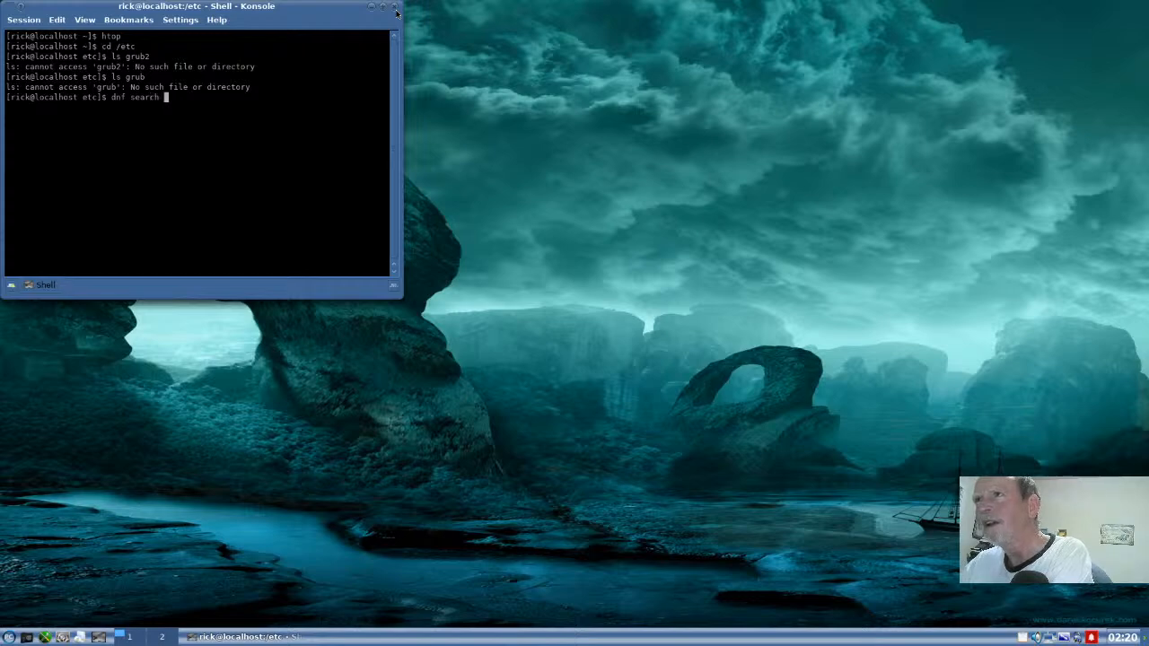
{"action": "type", "text": "krita"}
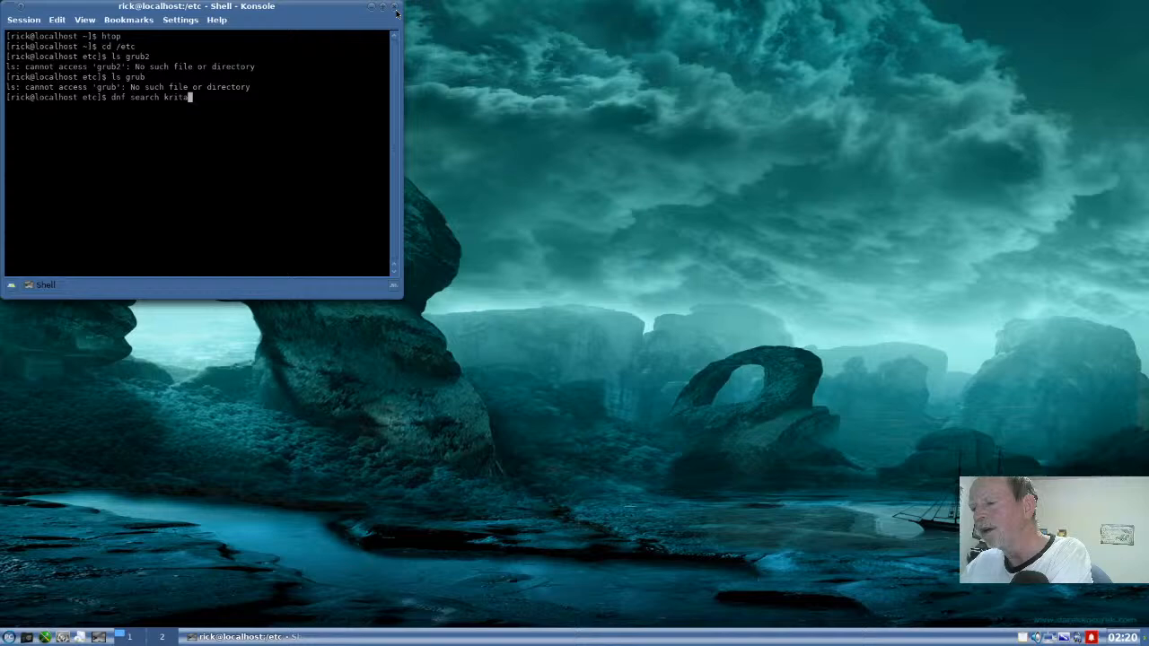
{"action": "key", "text": "Return"}
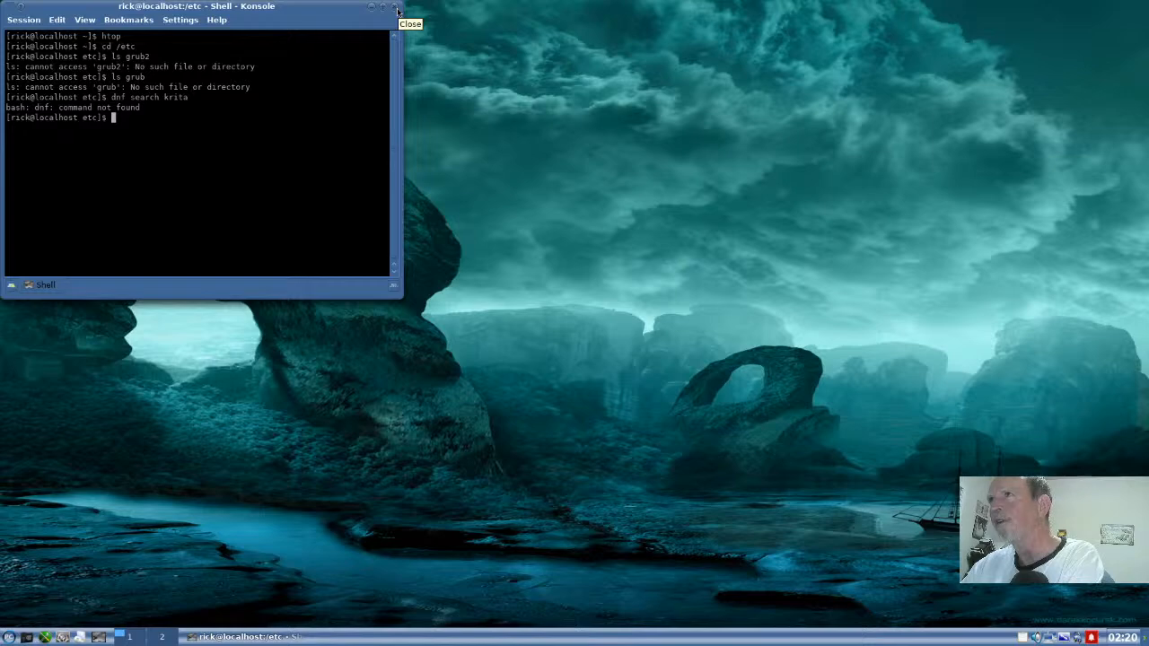
{"action": "left_click", "coordinate": [398, 11]}
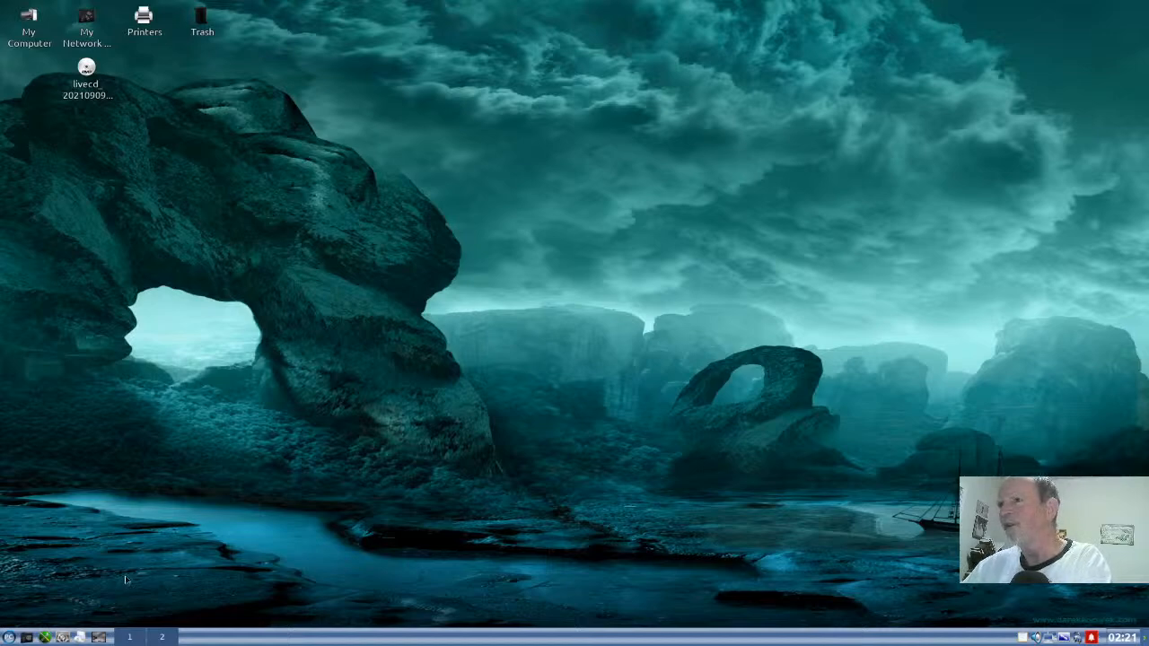
- Search the application menu for "shortcut"
{"action": "left_click", "coordinate": [9, 637]}
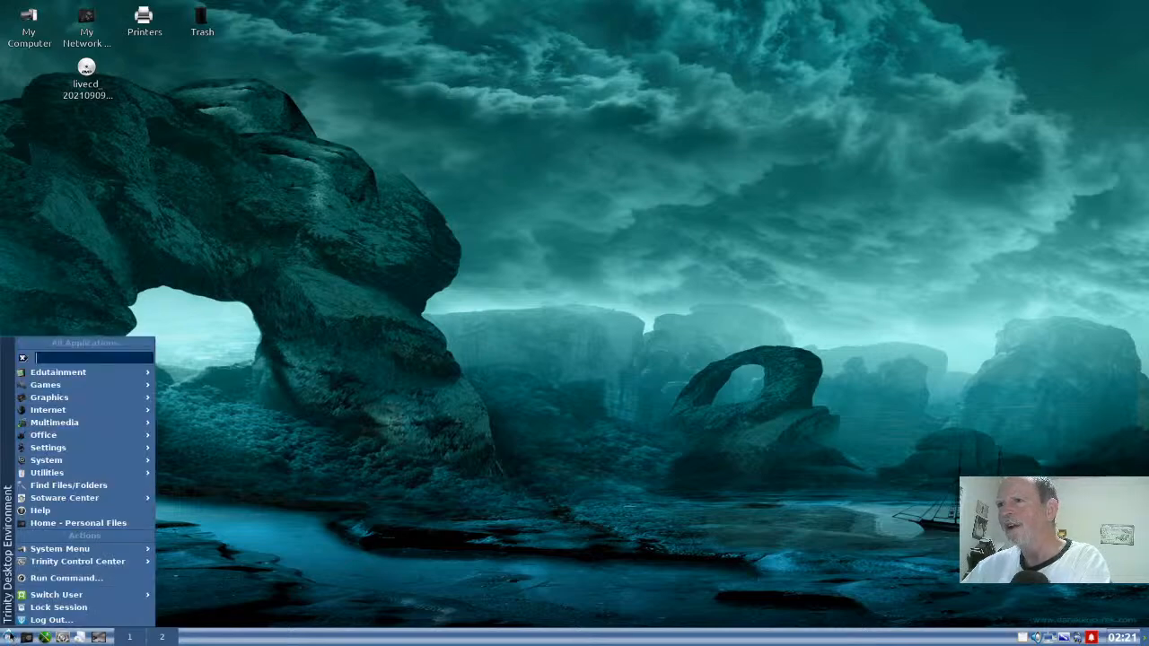
{"action": "type", "text": "sh"}
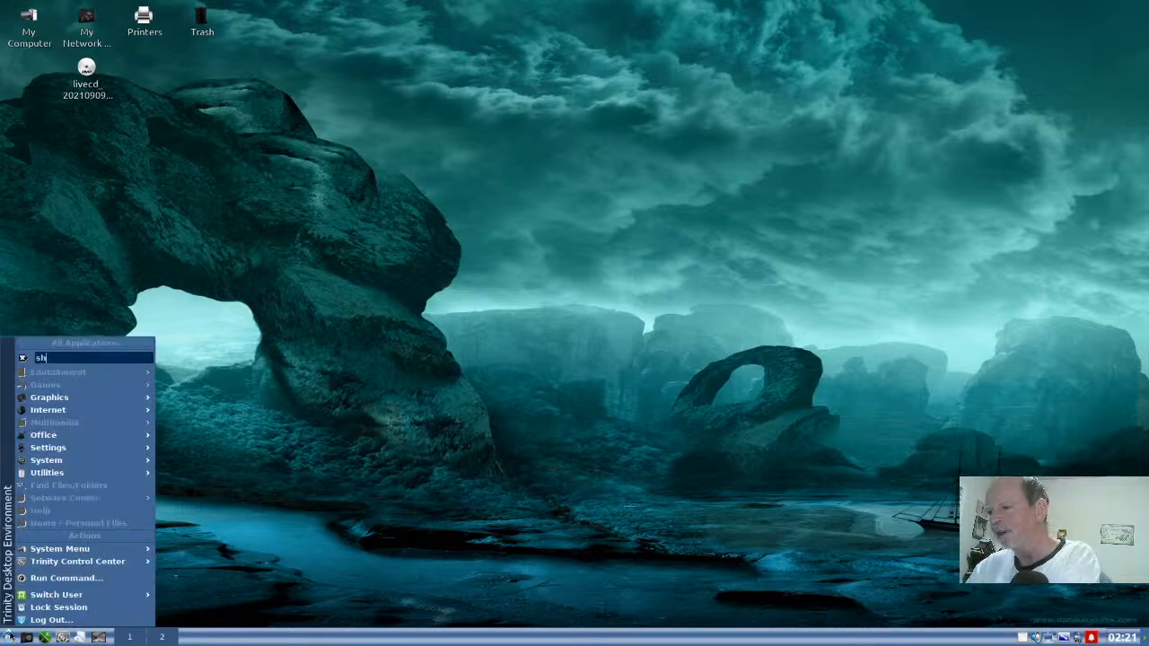
{"action": "type", "text": "ortcut"}
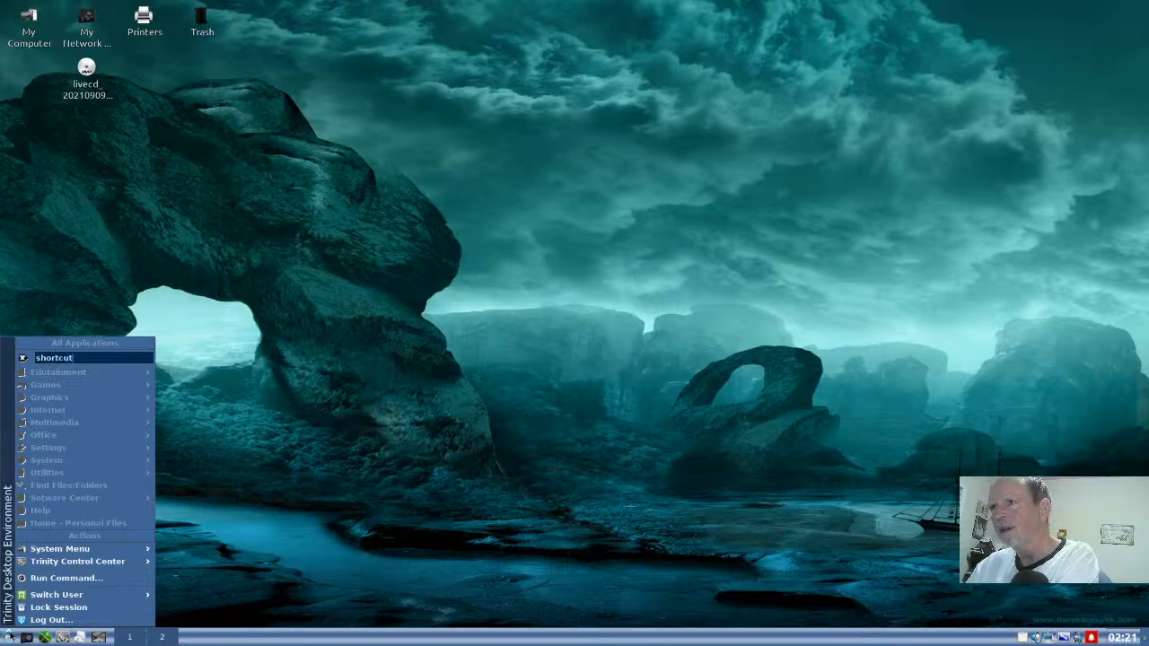
- Clear the application menu search and close the menu
{"action": "key", "text": "BackSpace"}
{"action": "key", "text": "BackSpace"}
{"action": "key", "text": "BackSpace"}
{"action": "key", "text": "BackSpace"}
{"action": "key", "text": "BackSpace"}
{"action": "key", "text": "BackSpace"}
{"action": "key", "text": "BackSpace"}
{"action": "key", "text": "BackSpace"}
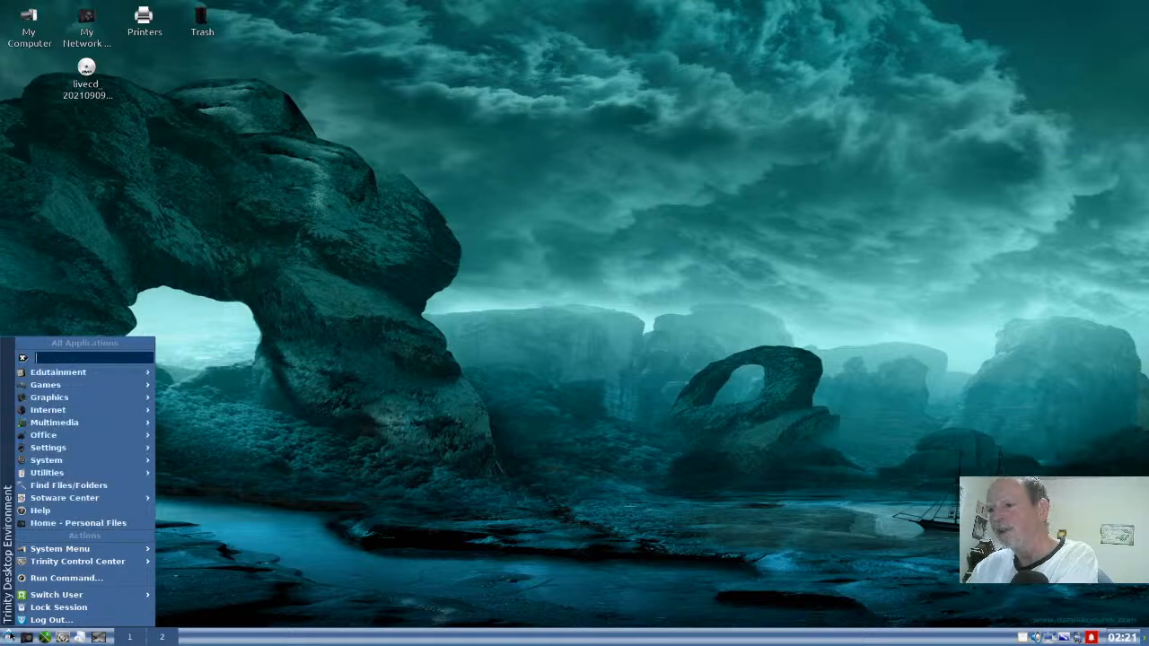
{"action": "key", "text": "Escape"}
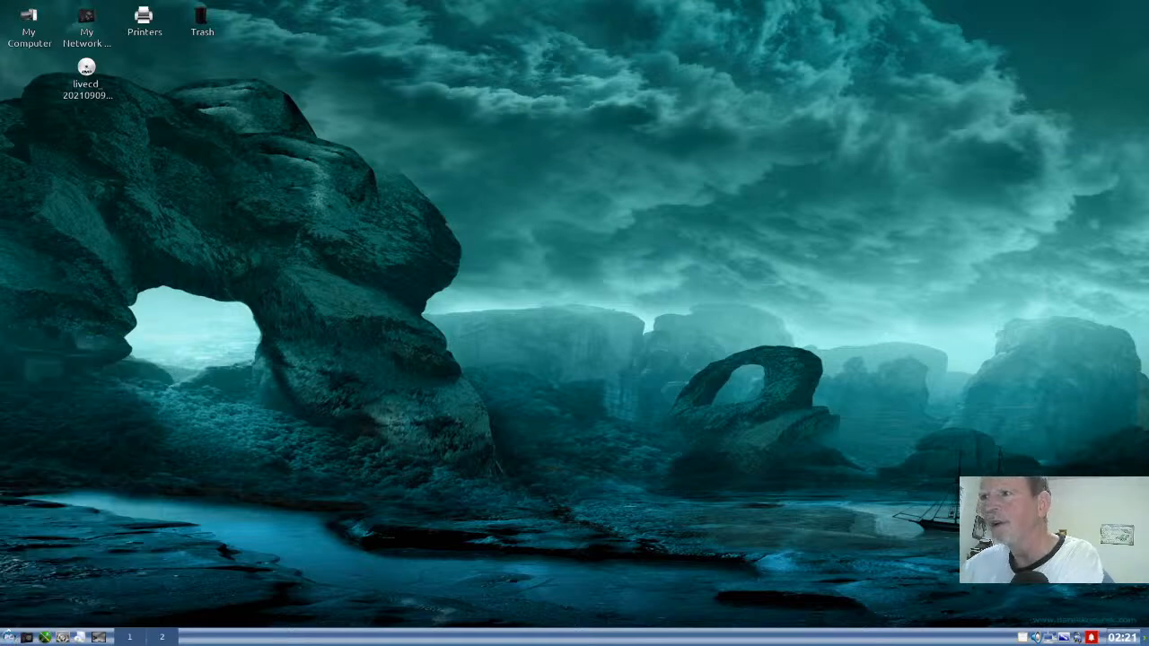
- Open the Trinity Control Center and view the Behavior settings in the Desktop category
{"action": "left_click", "coordinate": [59, 636]}
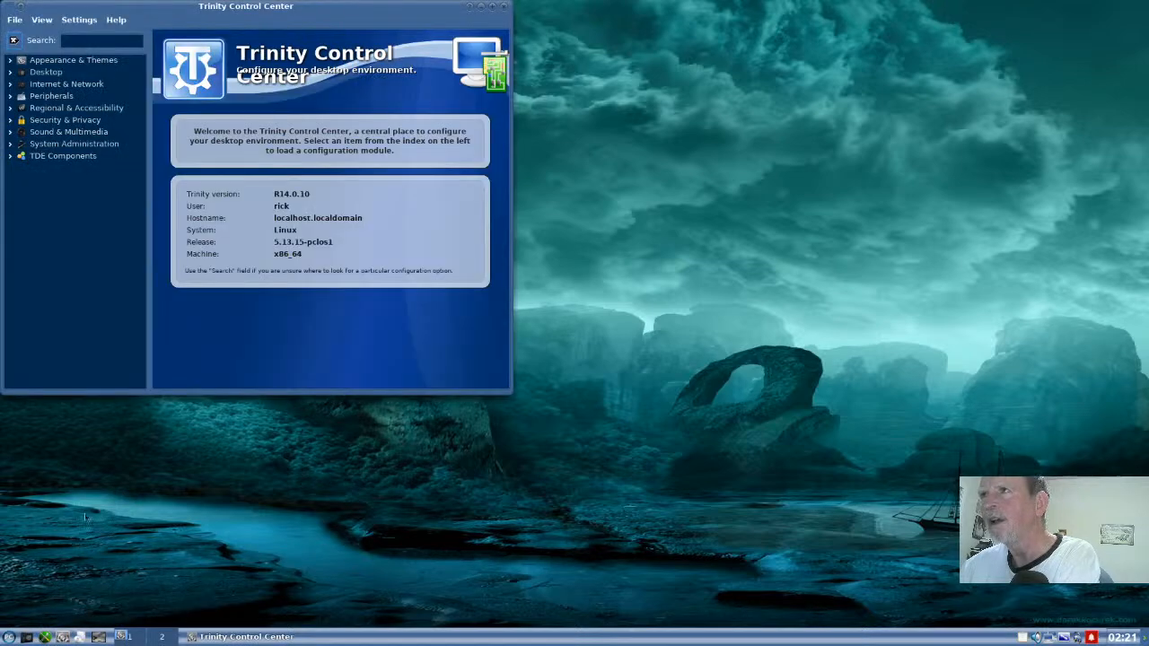
{"action": "left_click", "coordinate": [13, 75]}
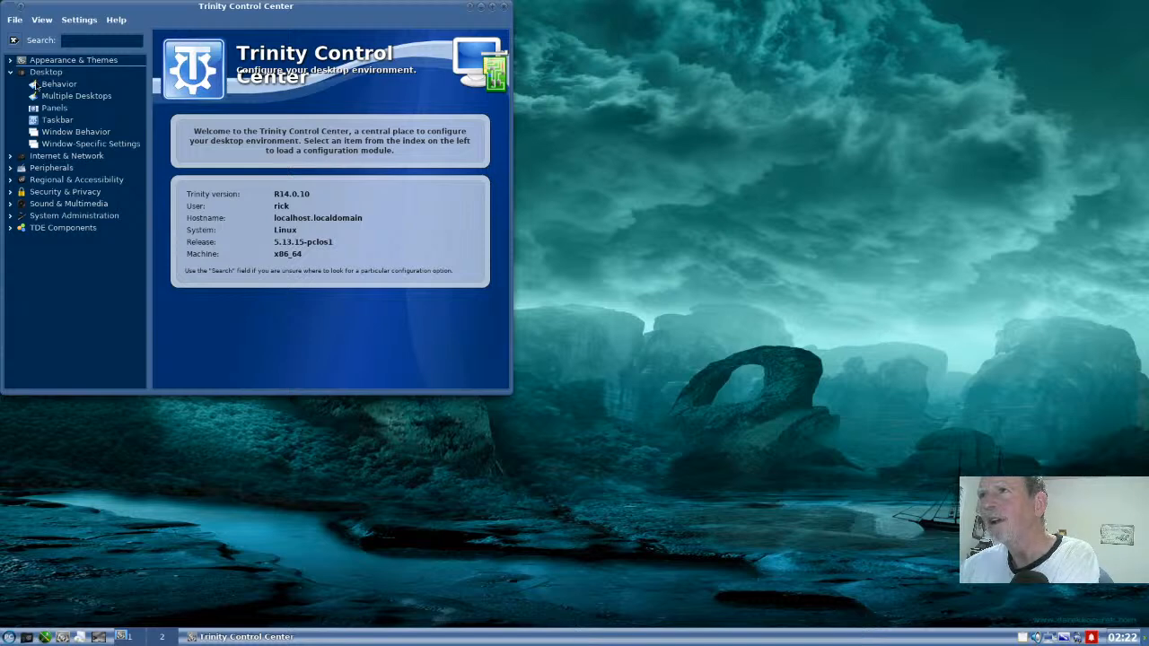
{"action": "left_click", "coordinate": [36, 85]}
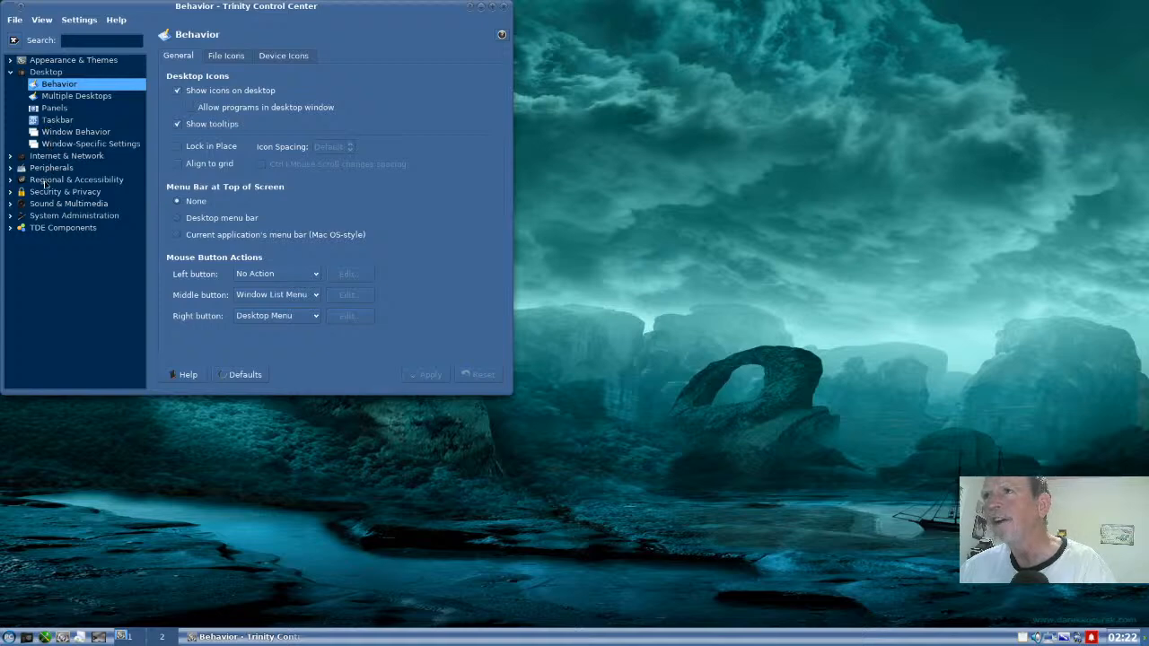
- Search the control center for "key" and open the Keyboard Shortcuts module through the key bindings keyword
{"action": "left_click", "coordinate": [76, 41]}
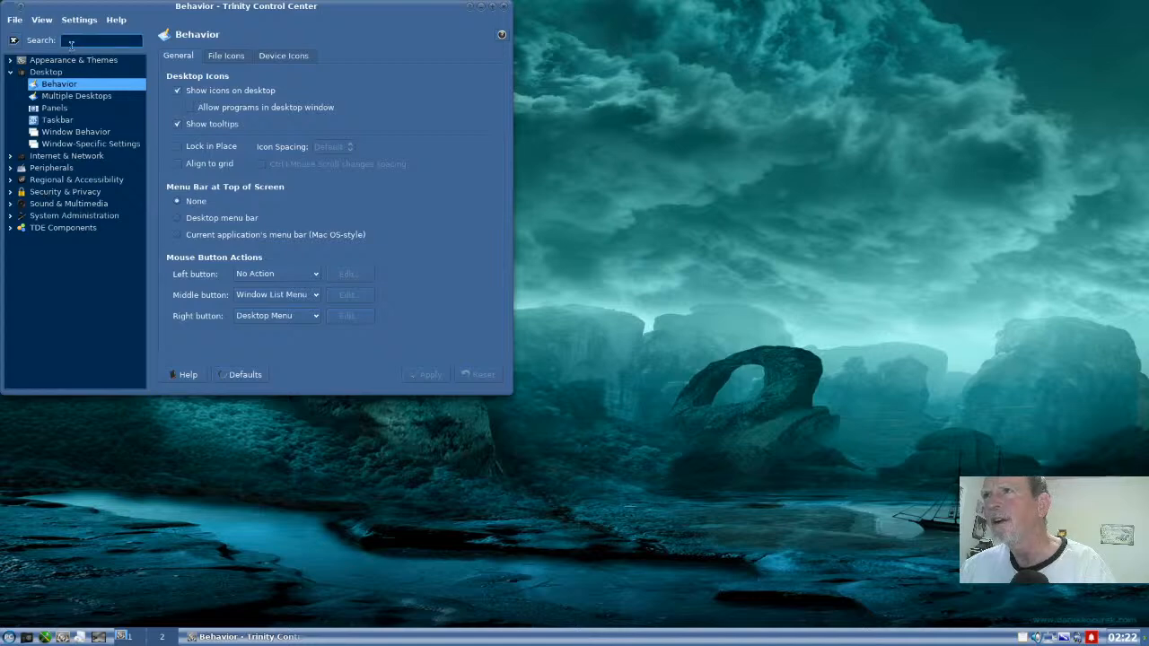
{"action": "type", "text": "k"}
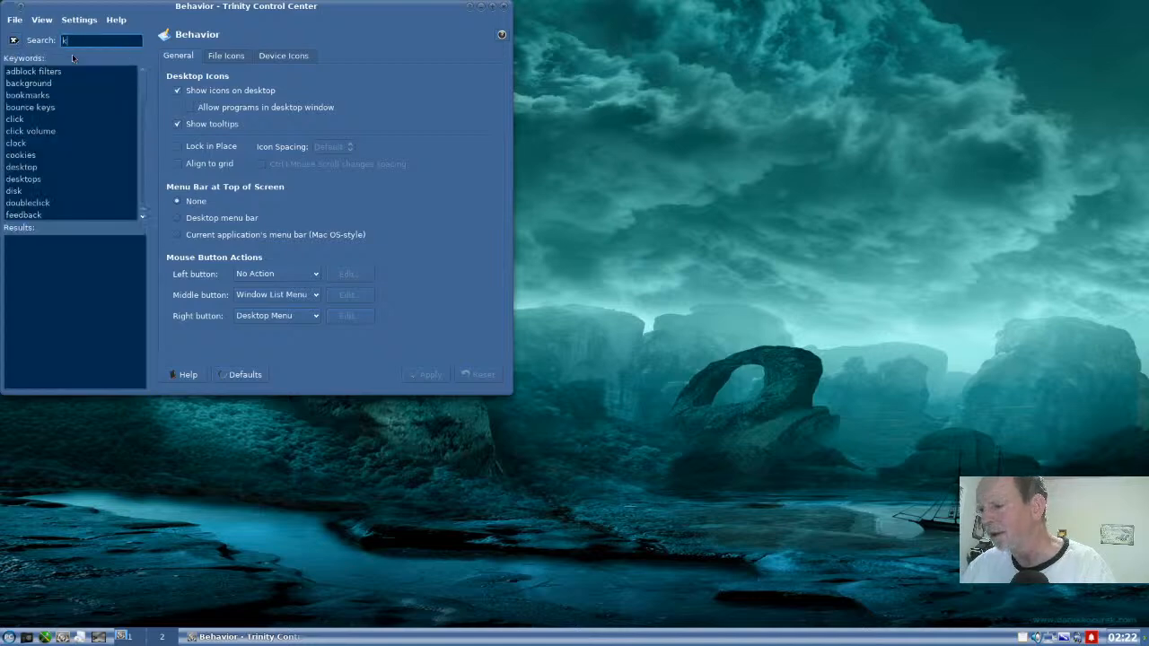
{"action": "type", "text": "ey"}
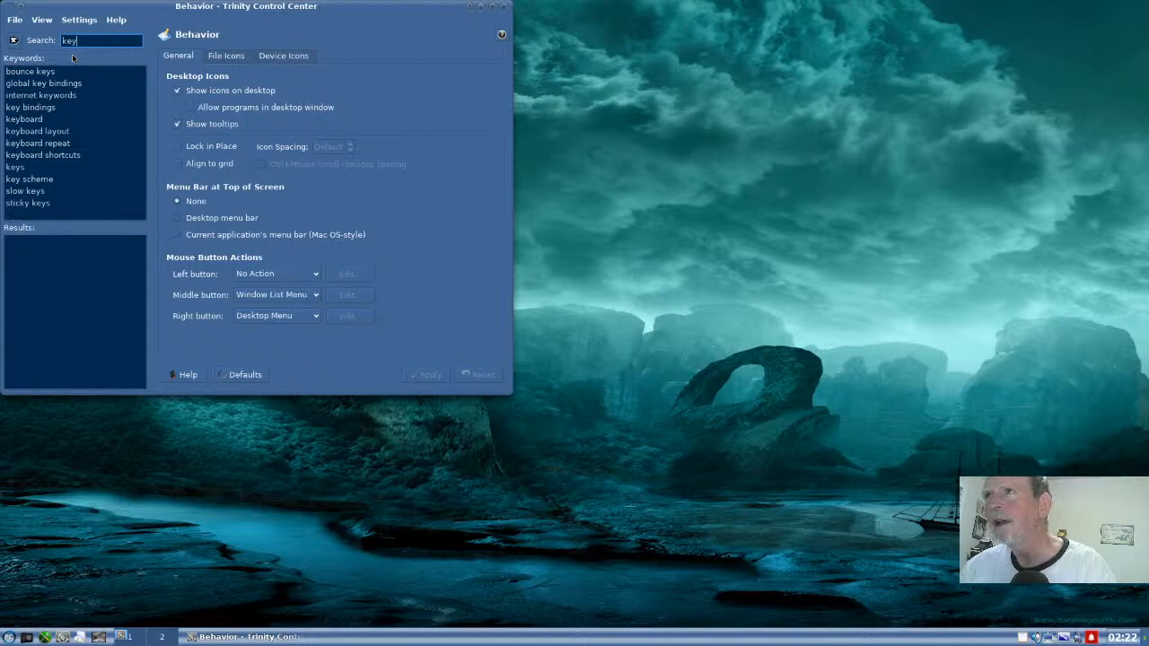
{"action": "left_click", "coordinate": [48, 108]}
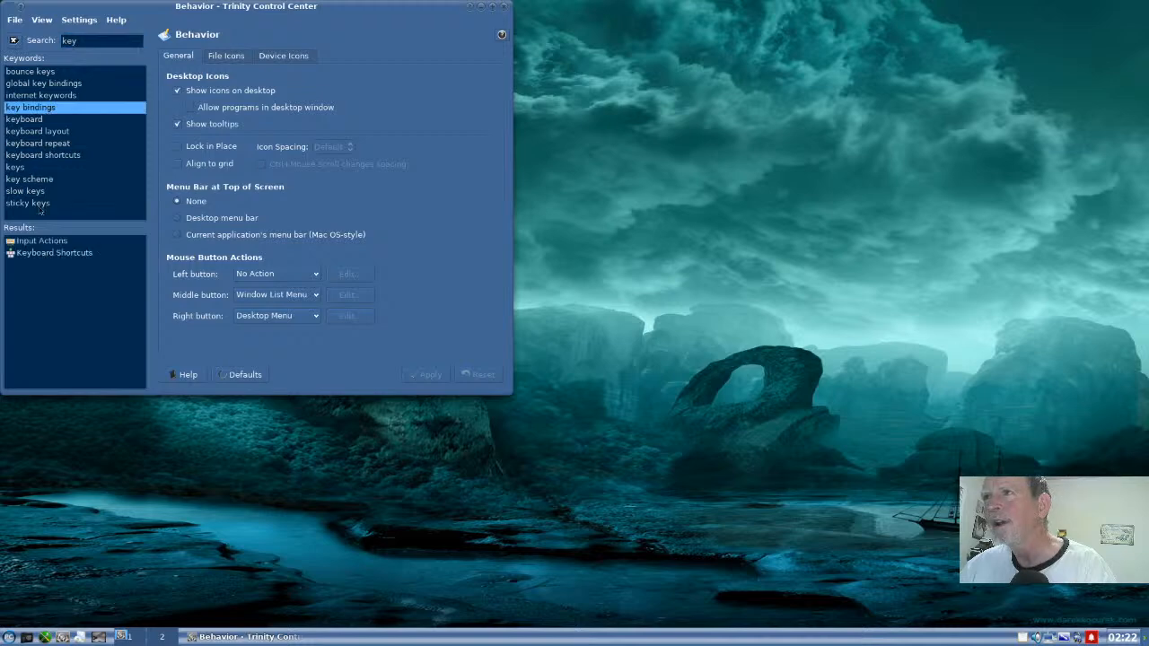
{"action": "left_click", "coordinate": [38, 253]}
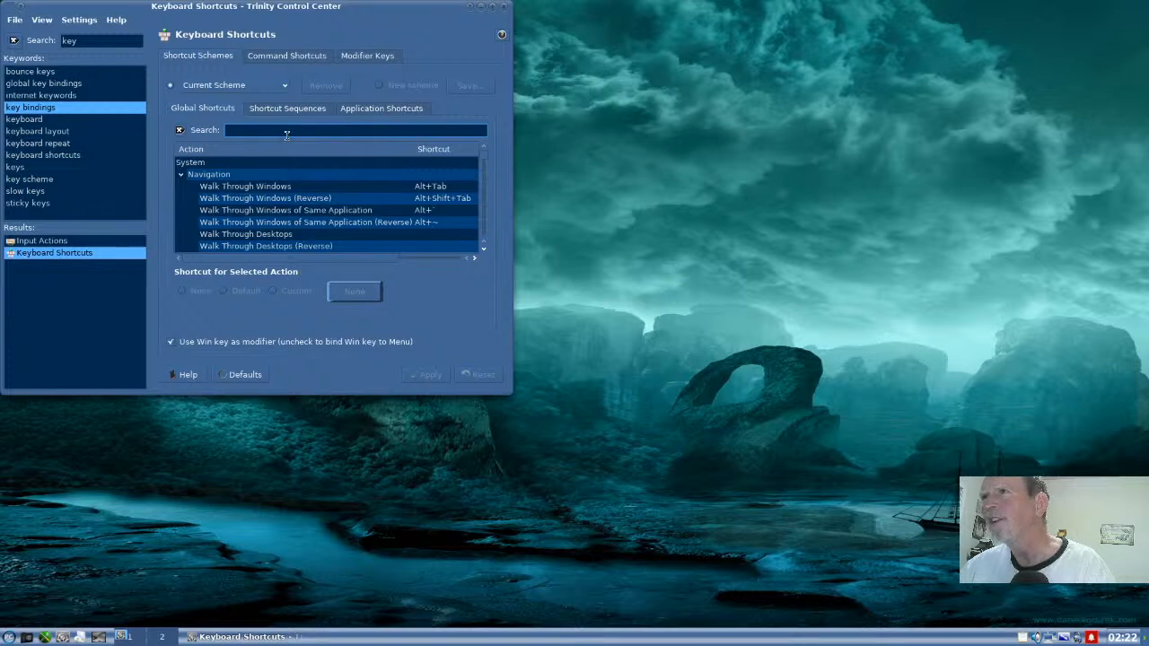
- Show the command shortcuts and look through the commands in the Utilities category
{"action": "left_click", "coordinate": [290, 56]}
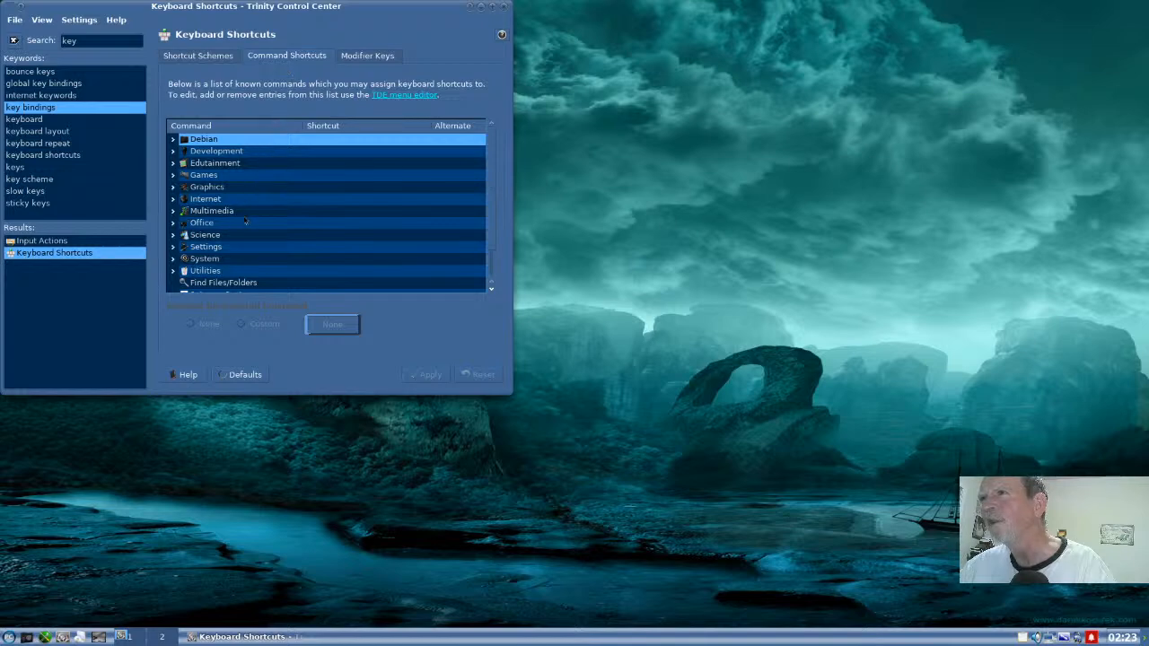
{"action": "scroll", "coordinate": [245, 220], "scroll_direction": "down", "scroll_amount": 1}
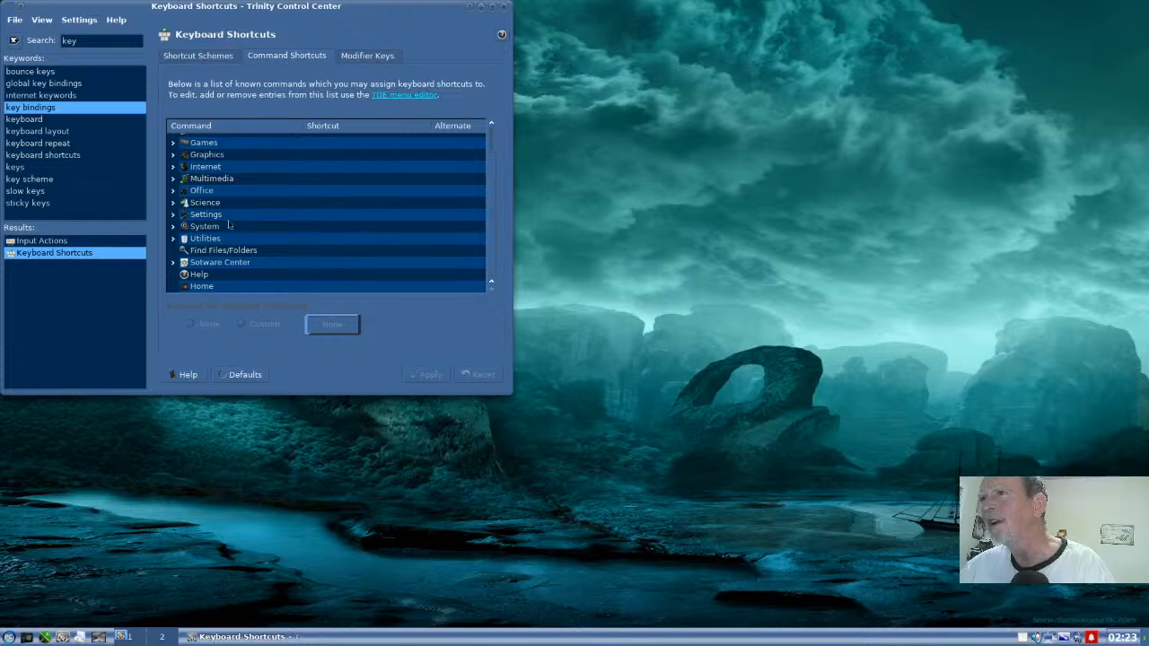
{"action": "left_click", "coordinate": [173, 239]}
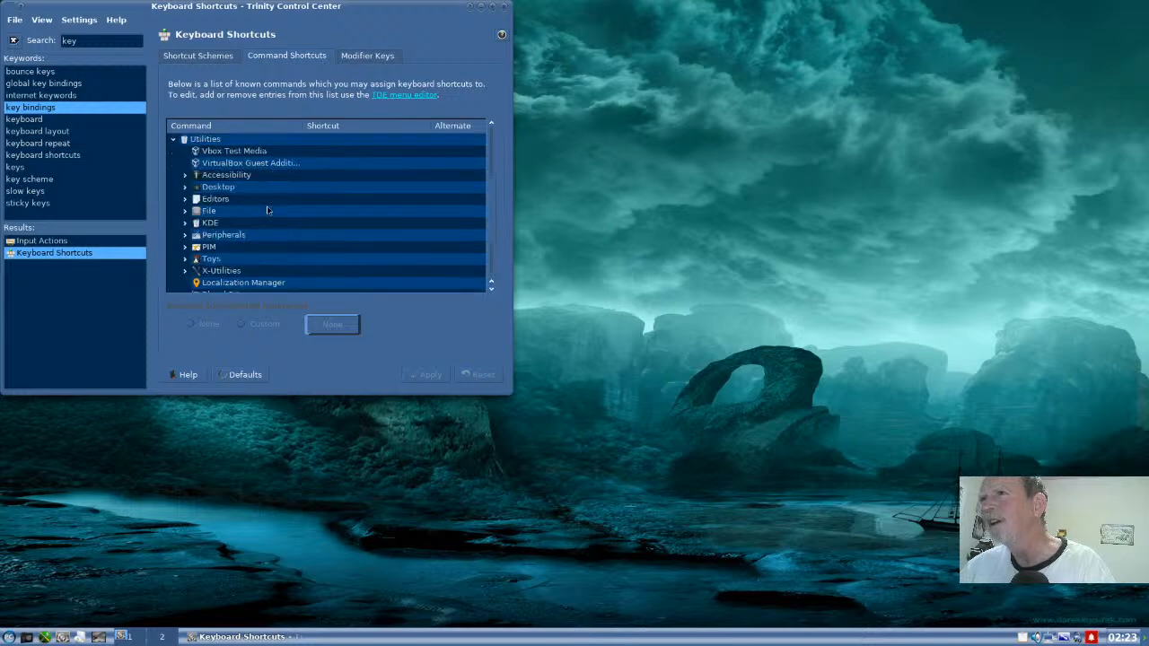
{"action": "scroll", "coordinate": [267, 210], "scroll_direction": "down", "scroll_amount": 1}
{"action": "scroll", "coordinate": [267, 210], "scroll_direction": "down", "scroll_amount": 1}
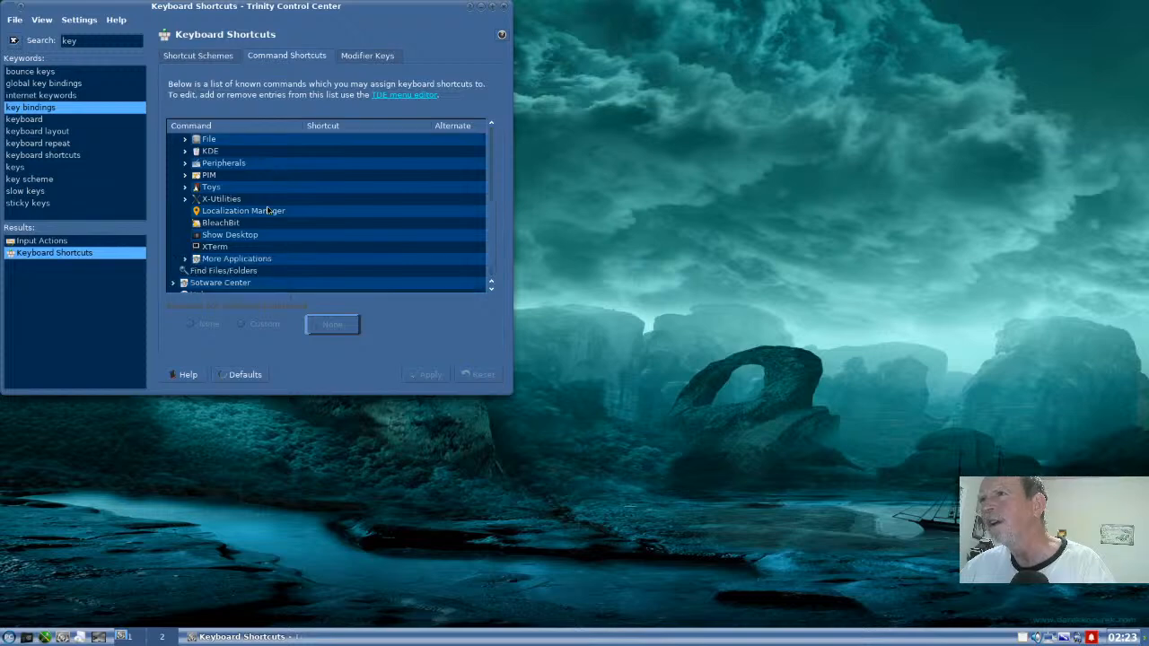
{"action": "scroll", "coordinate": [267, 211], "scroll_direction": "up", "scroll_amount": 2}
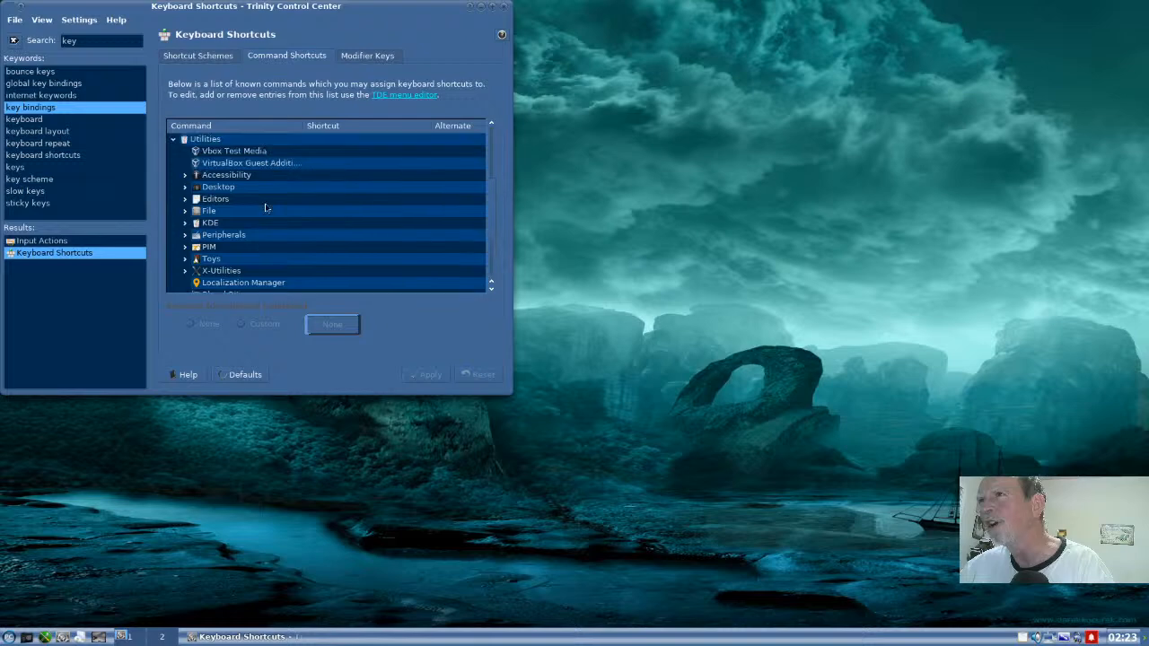
{"action": "scroll", "coordinate": [267, 208], "scroll_direction": "up", "scroll_amount": 1}
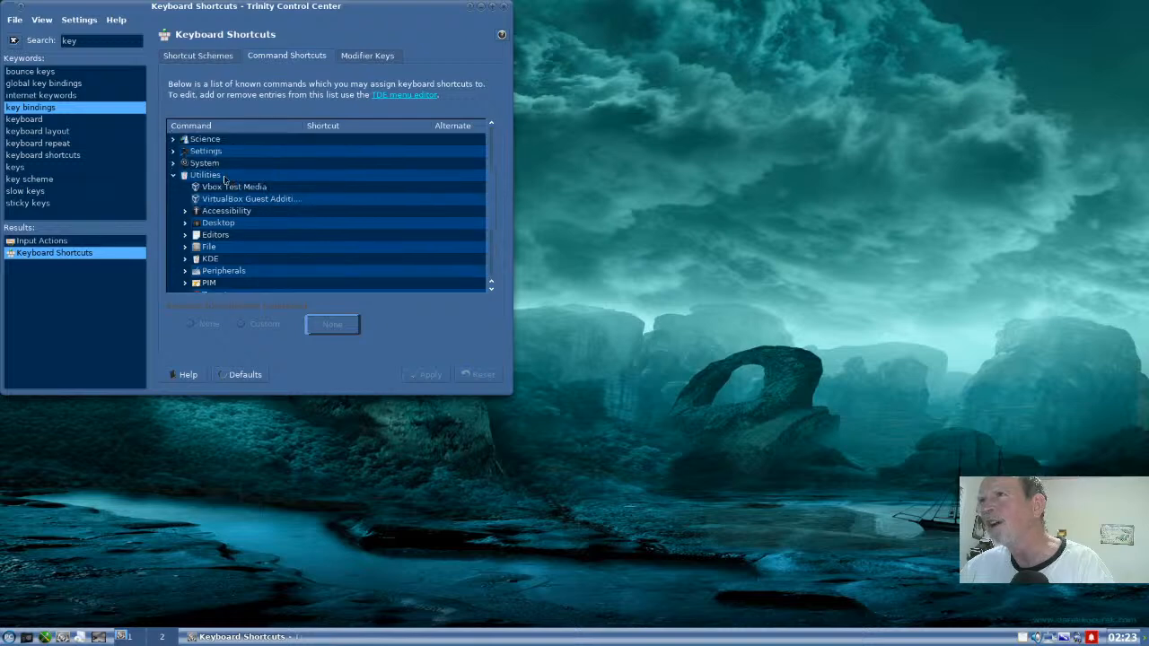
- Assign the custom shortcut Win+Return to the Konsole command in the System category, apply it and close the control center
{"action": "left_click", "coordinate": [173, 163]}
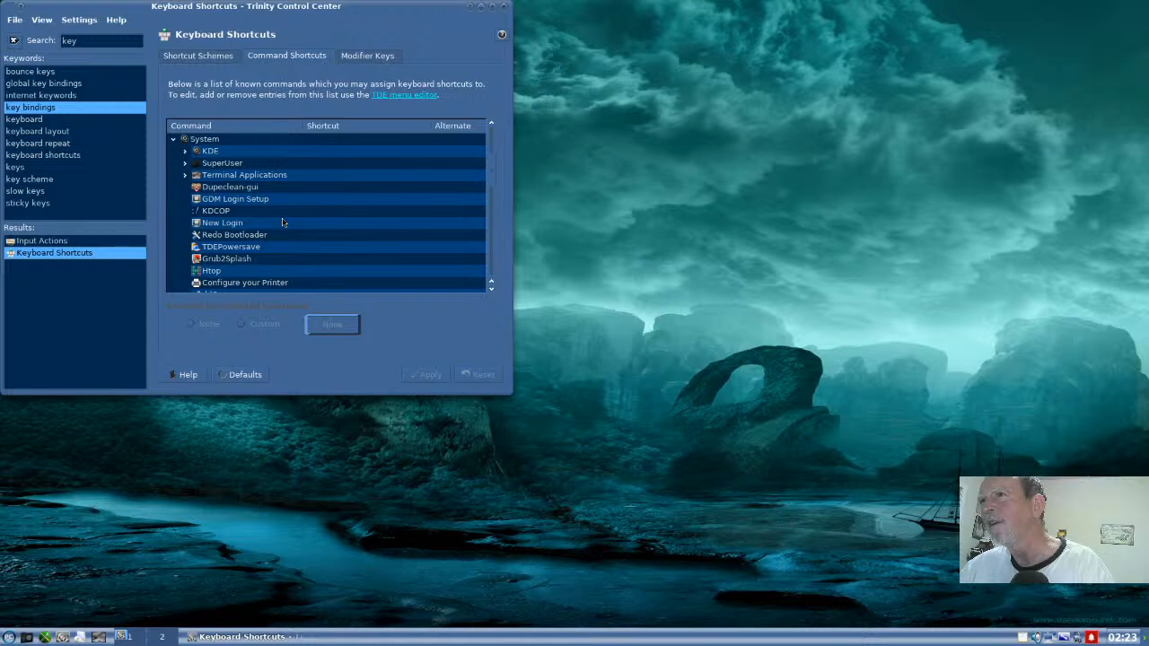
{"action": "scroll", "coordinate": [283, 221], "scroll_direction": "down", "scroll_amount": 2}
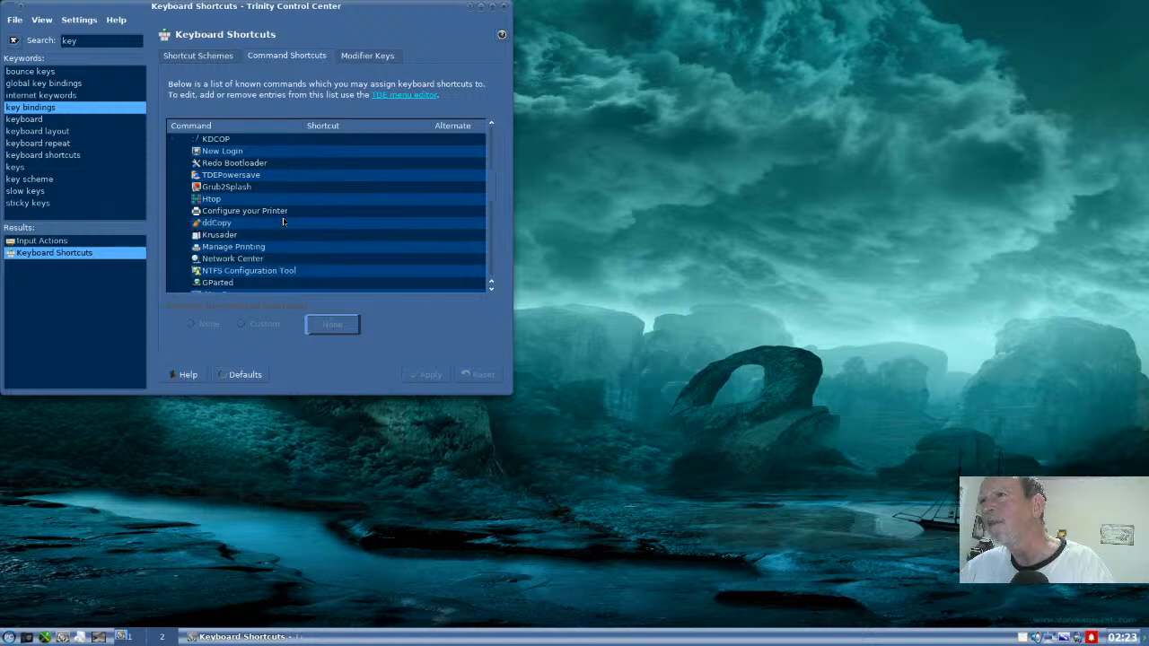
{"action": "scroll", "coordinate": [283, 222], "scroll_direction": "down", "scroll_amount": 1}
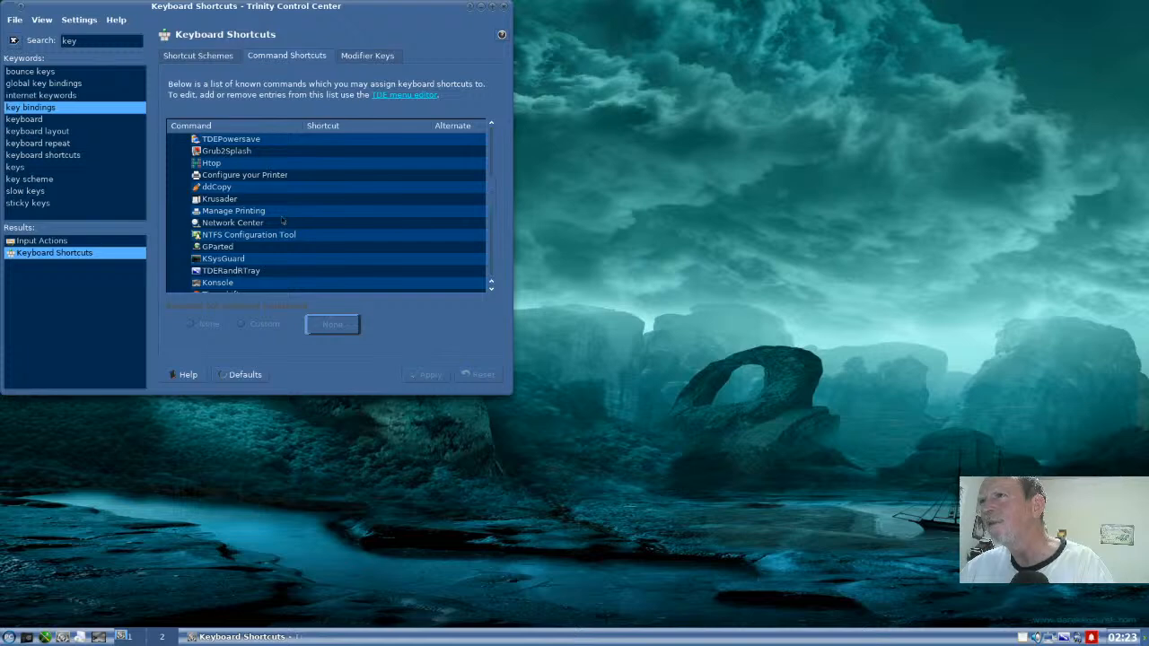
{"action": "scroll", "coordinate": [282, 222], "scroll_direction": "down", "scroll_amount": 1}
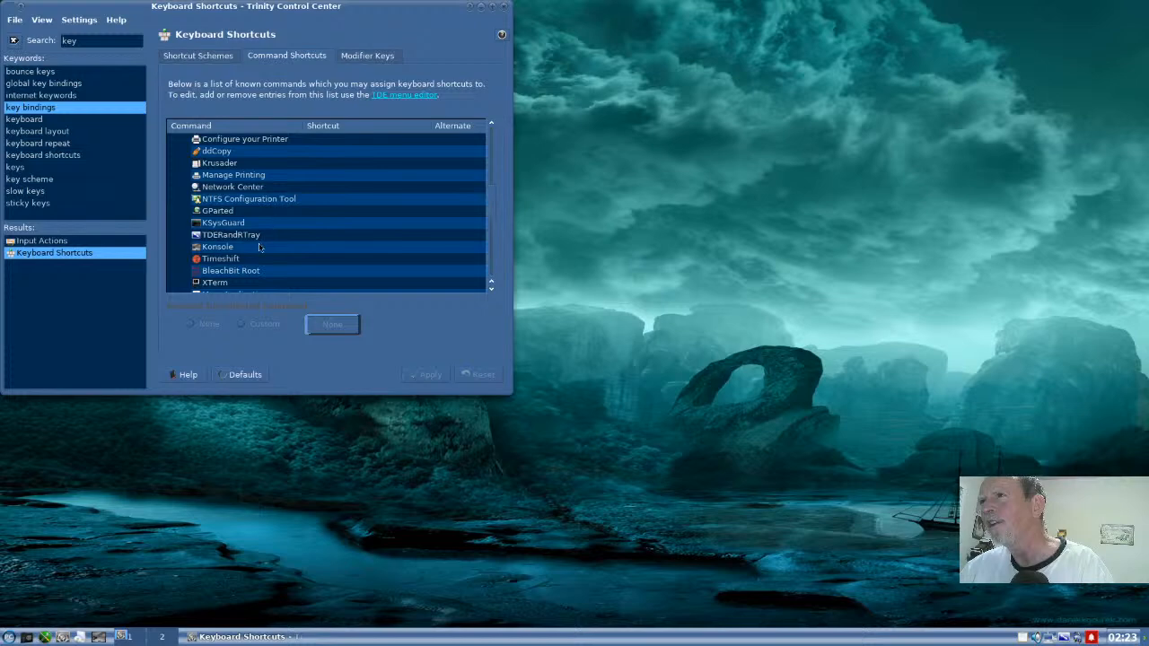
{"action": "left_click", "coordinate": [259, 248]}
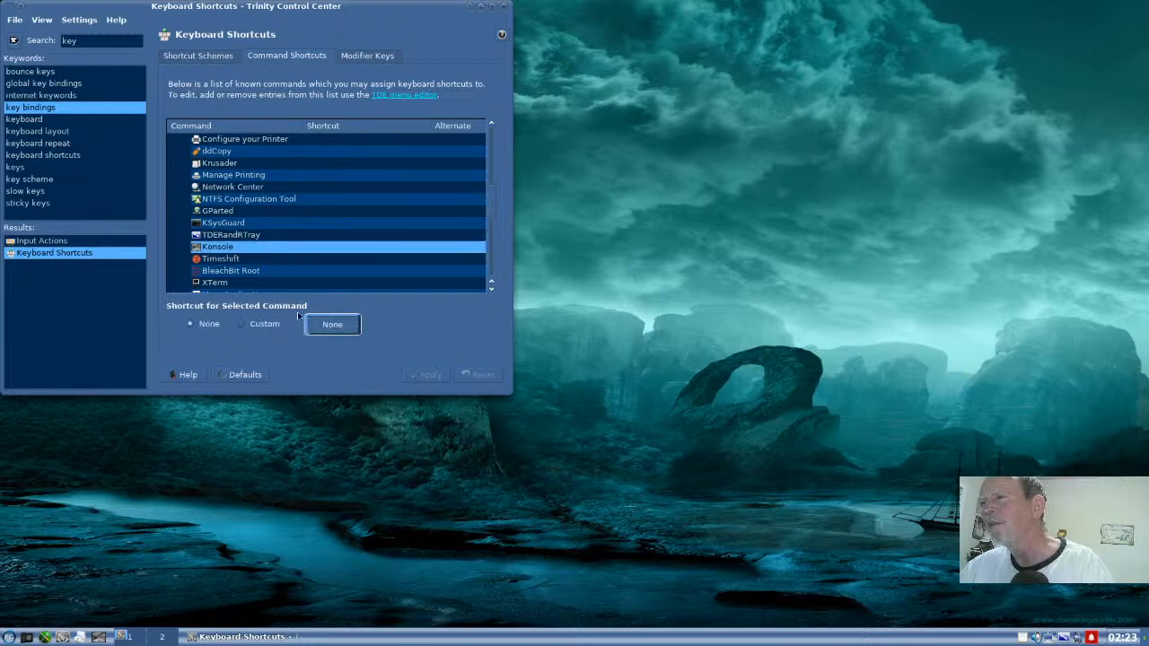
{"action": "left_click", "coordinate": [264, 324]}
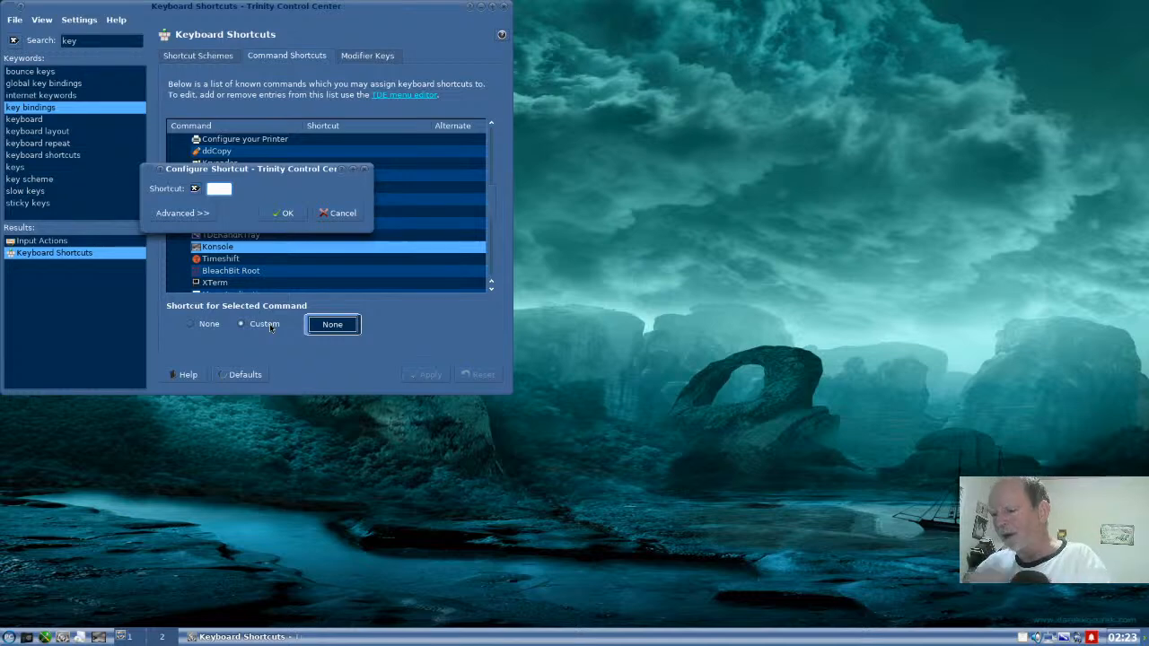
{"action": "key", "text": "super+Return"}
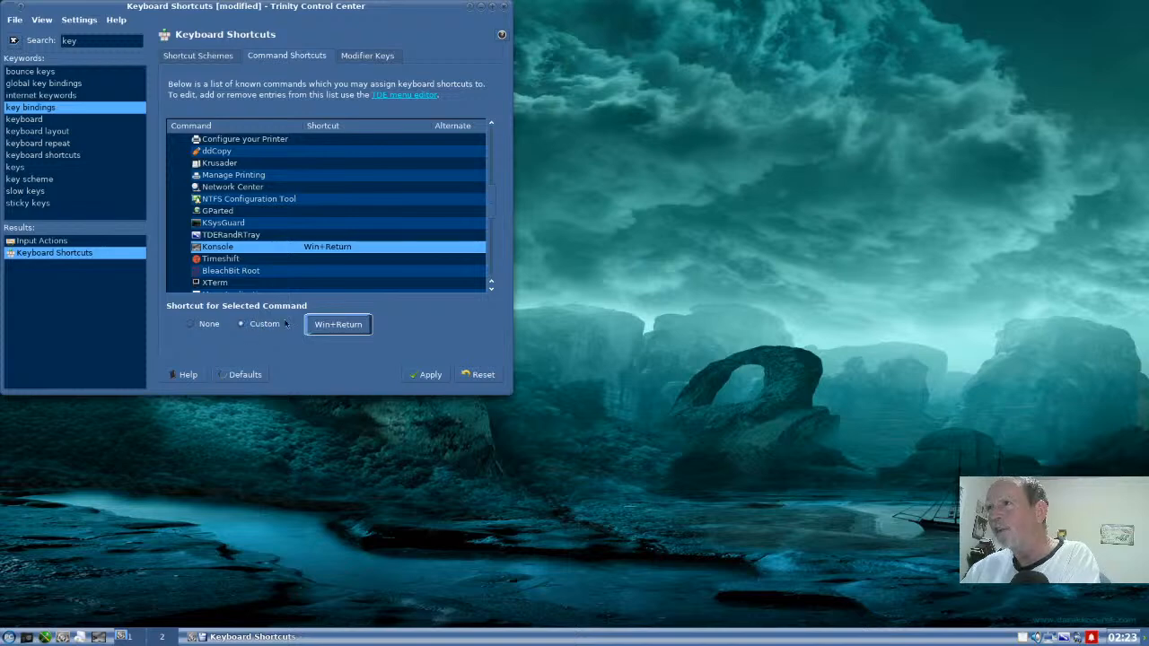
{"action": "left_click", "coordinate": [437, 379]}
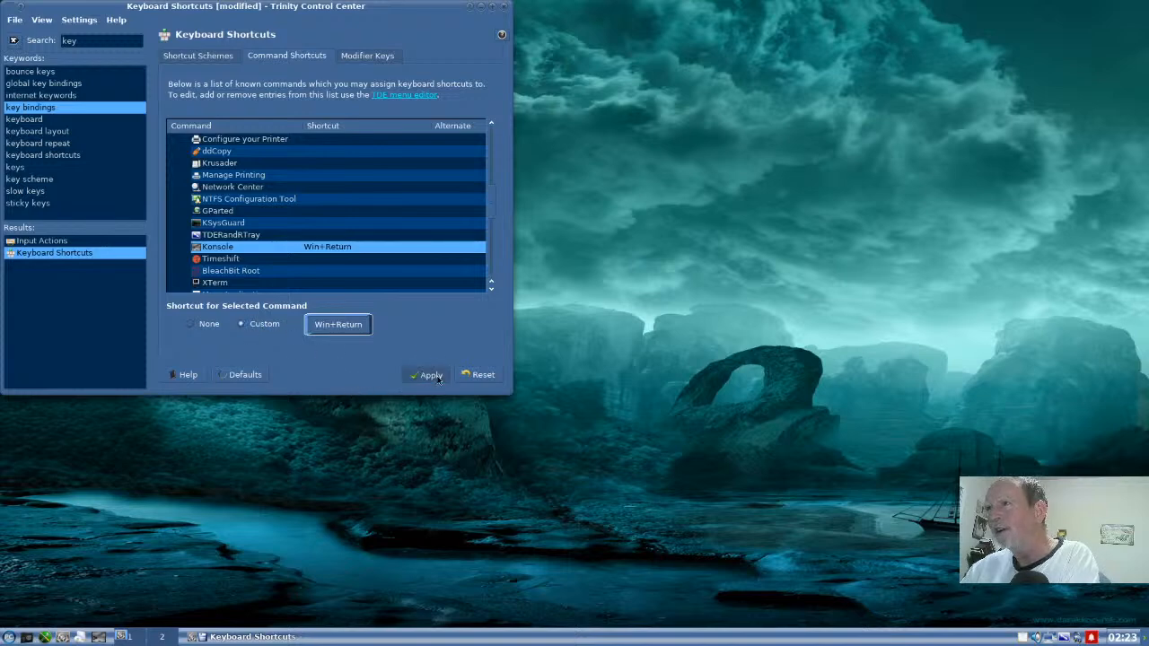
{"action": "left_click", "coordinate": [506, 9]}
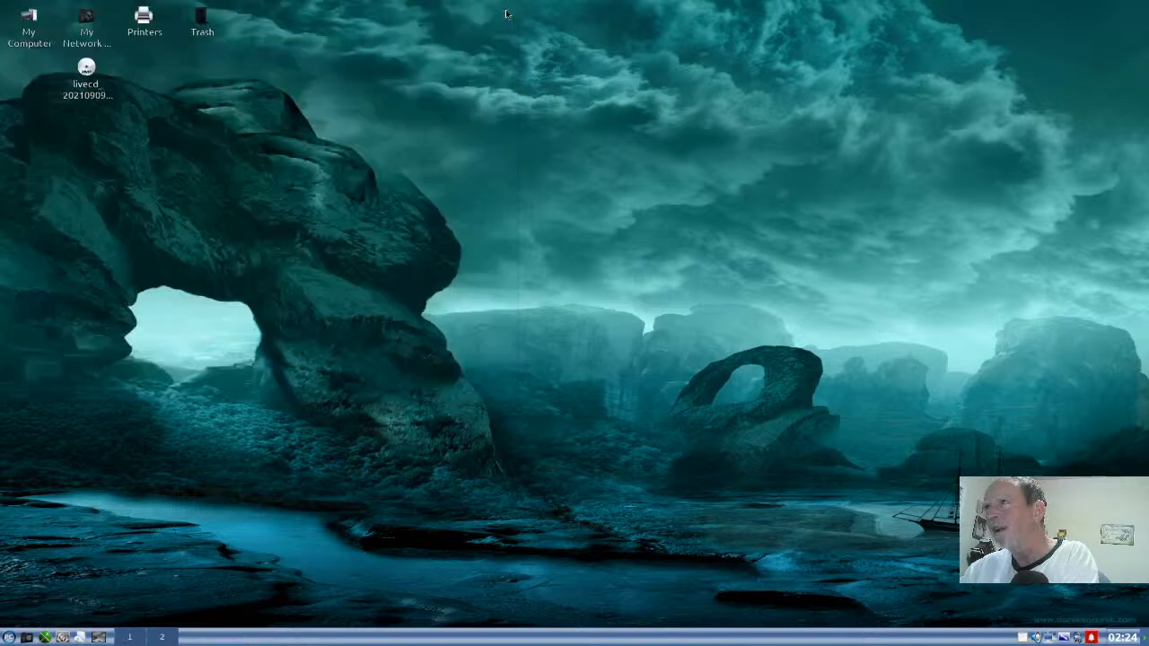
- Open a Konsole window and try to switch to the superuser with su, submitting the root password
{"action": "key", "text": "ctrl+alt+t"}
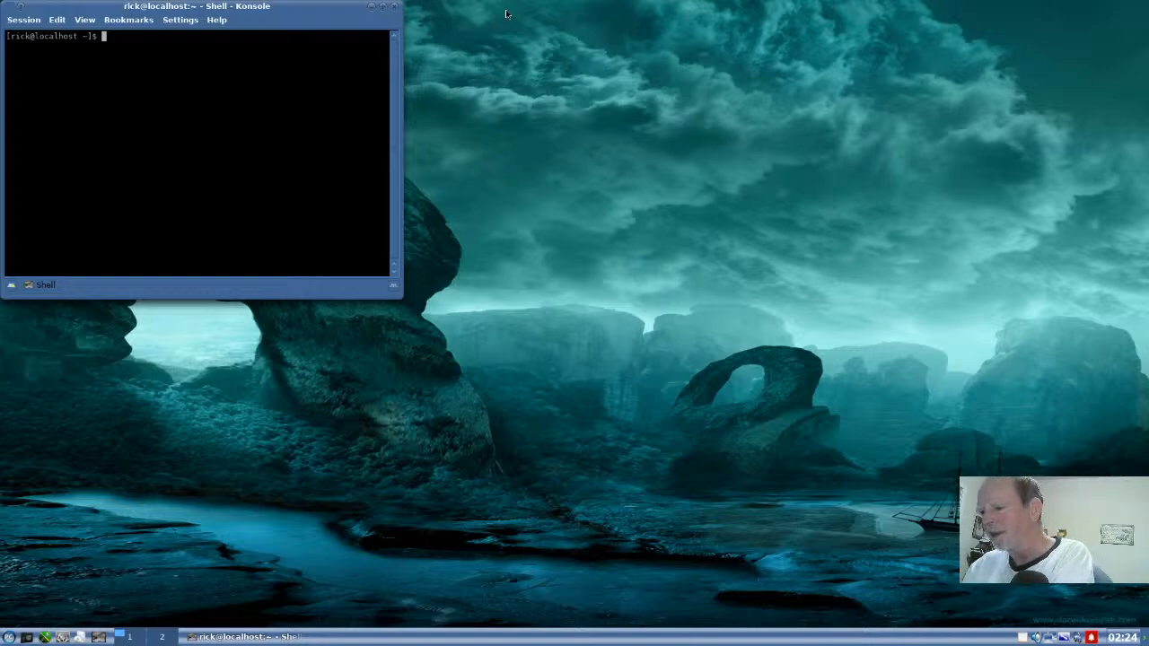
{"action": "type", "text": "su"}
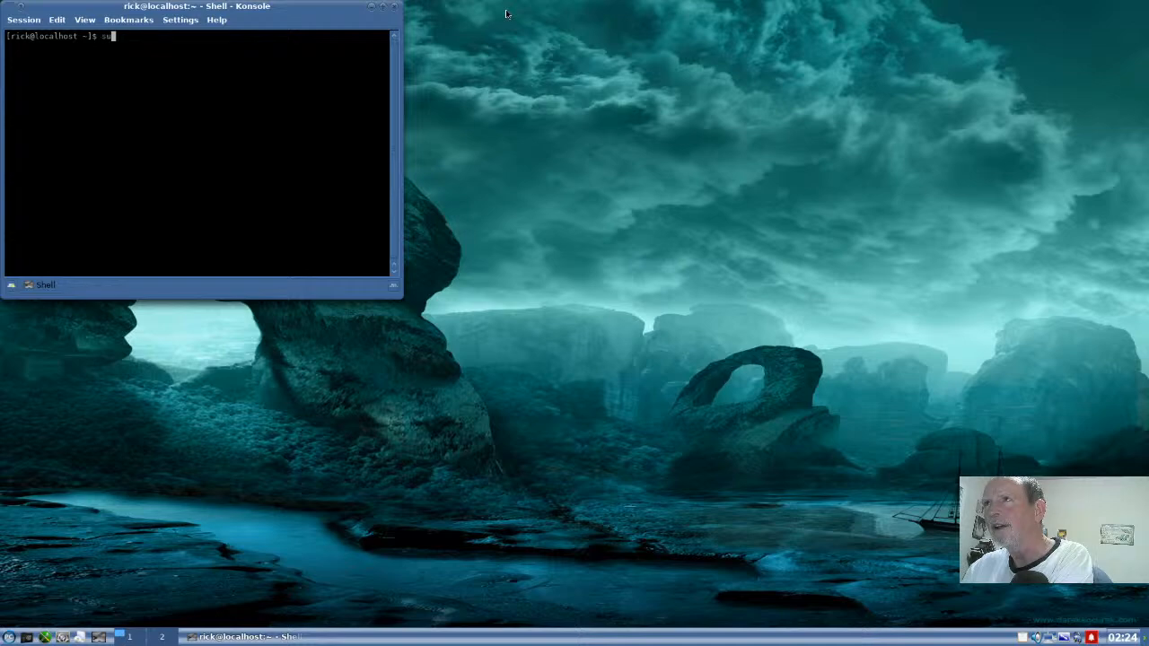
{"action": "key", "text": "BackSpace"}
{"action": "key", "text": "BackSpace"}
{"action": "type", "text": "su"}
{"action": "key", "text": "Return"}
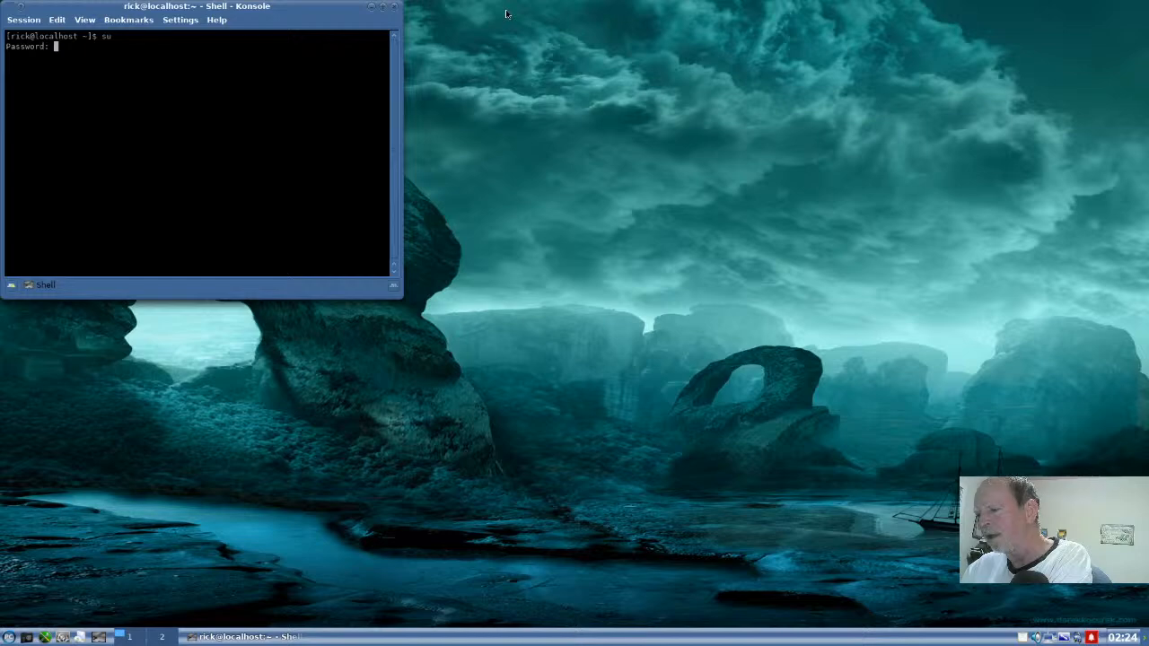
{"action": "key", "text": "Return"}
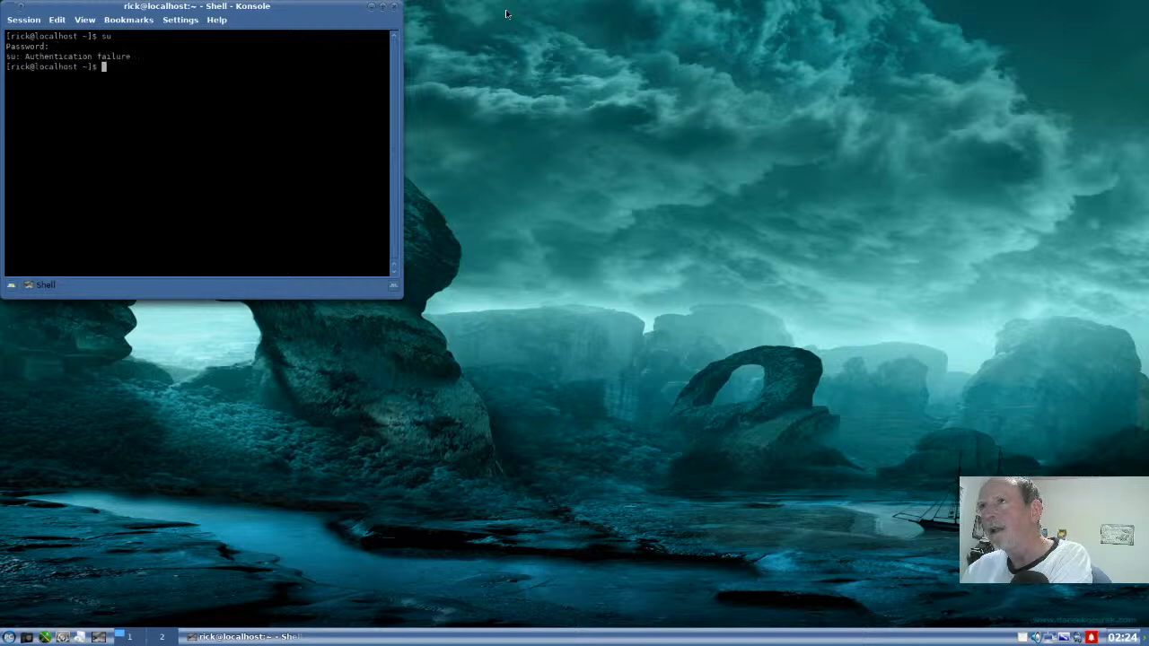
- Try running the command si-u in the shell
{"action": "type", "text": "su"}
{"action": "key", "text": "BackSpace"}
{"action": "type", "text": "i-u"}
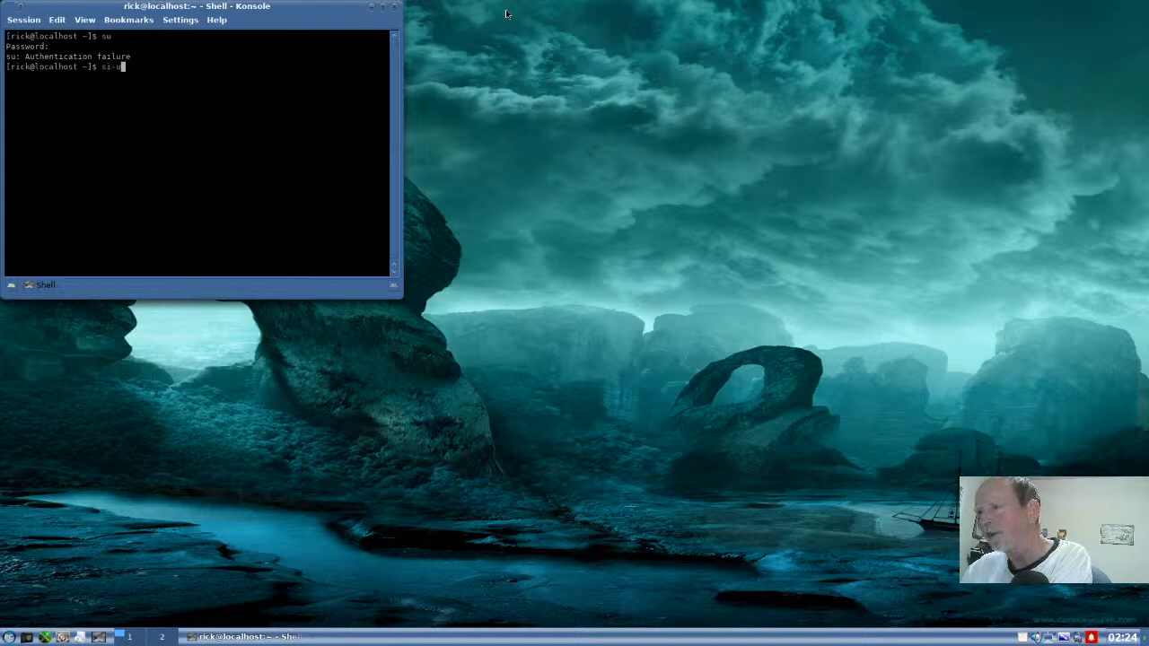
{"action": "key", "text": "Return"}
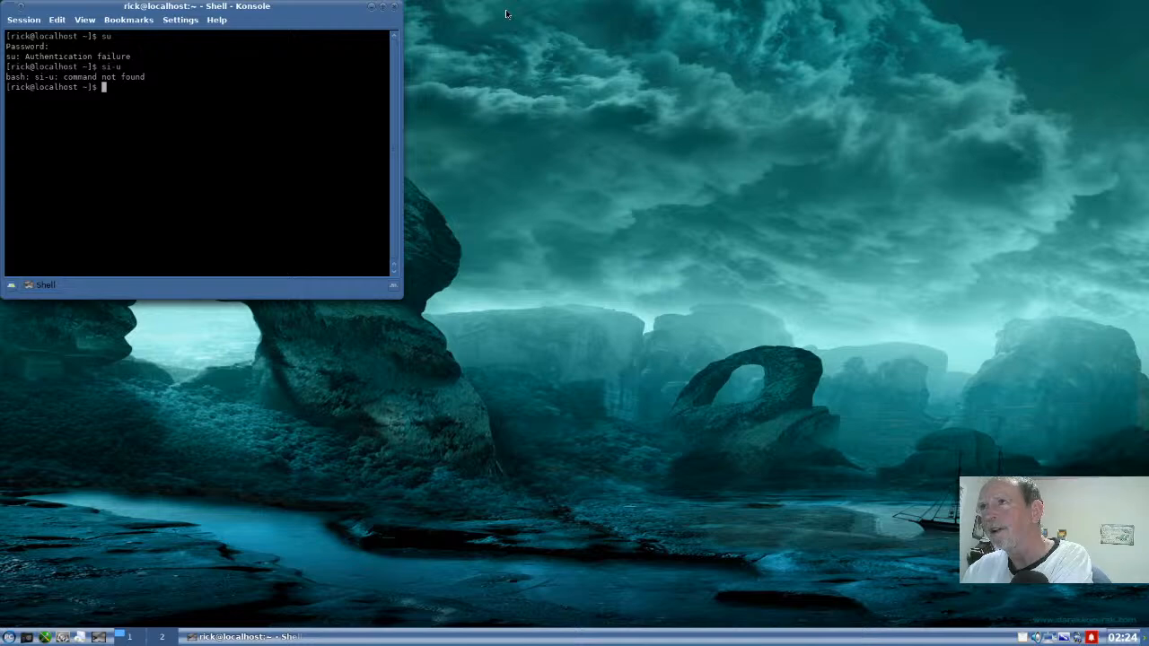
- Switch to the superuser in the shell with su, submitting the root password
{"action": "type", "text": "su"}
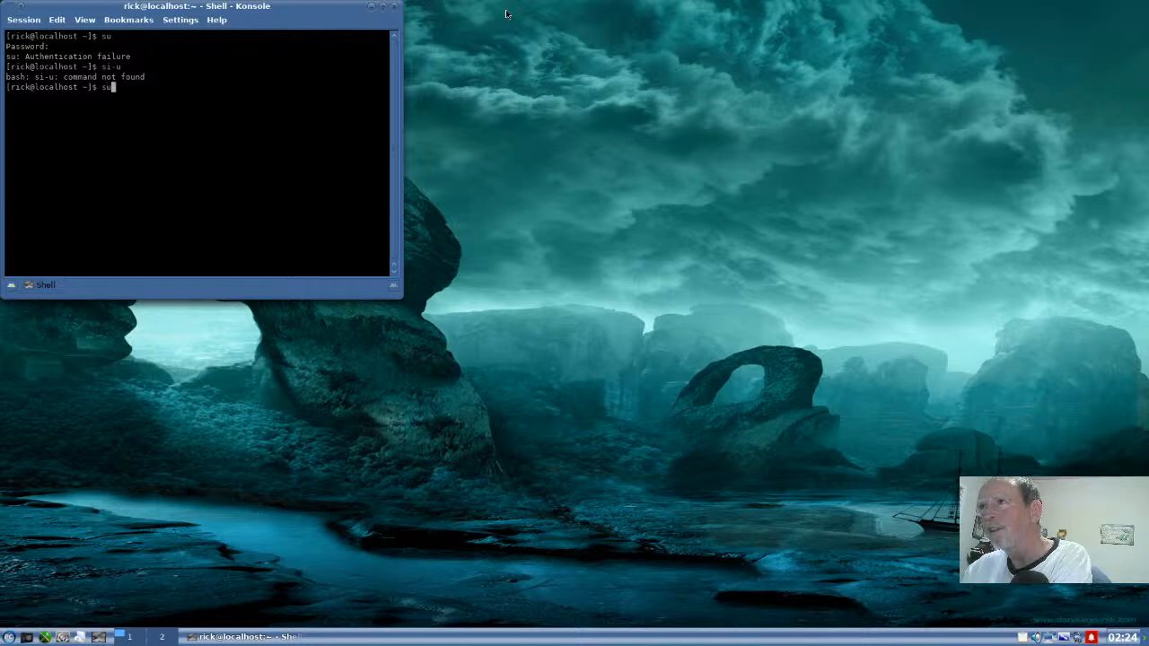
{"action": "key", "text": "BackSpace"}
{"action": "key", "text": "Left"}
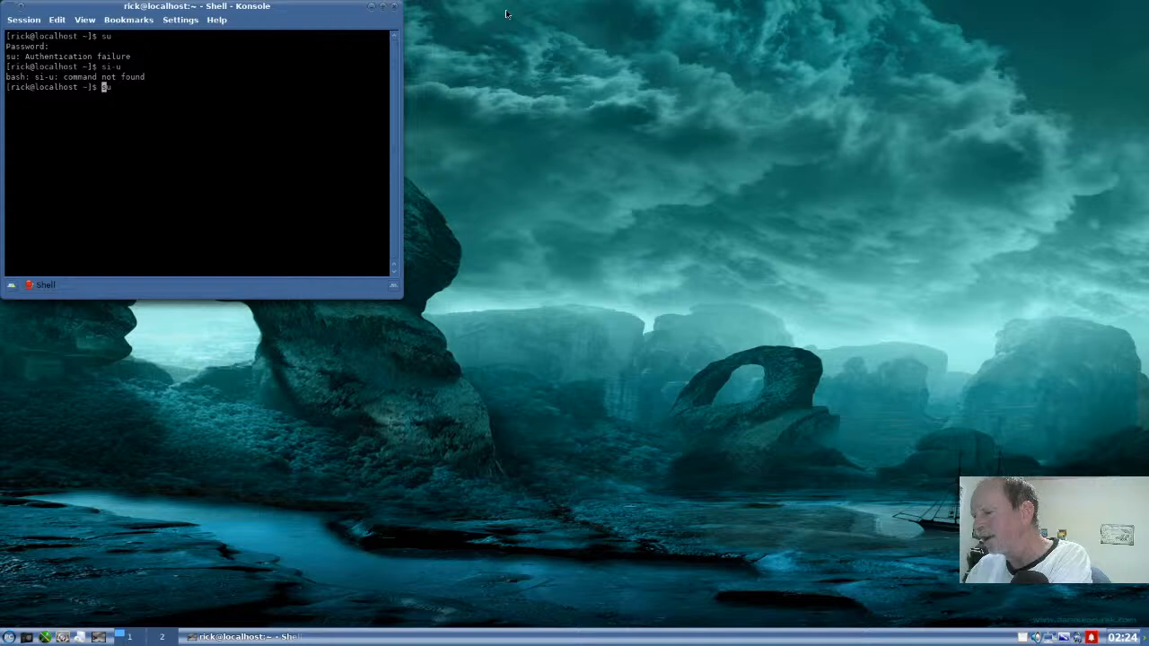
{"action": "key", "text": "Right"}
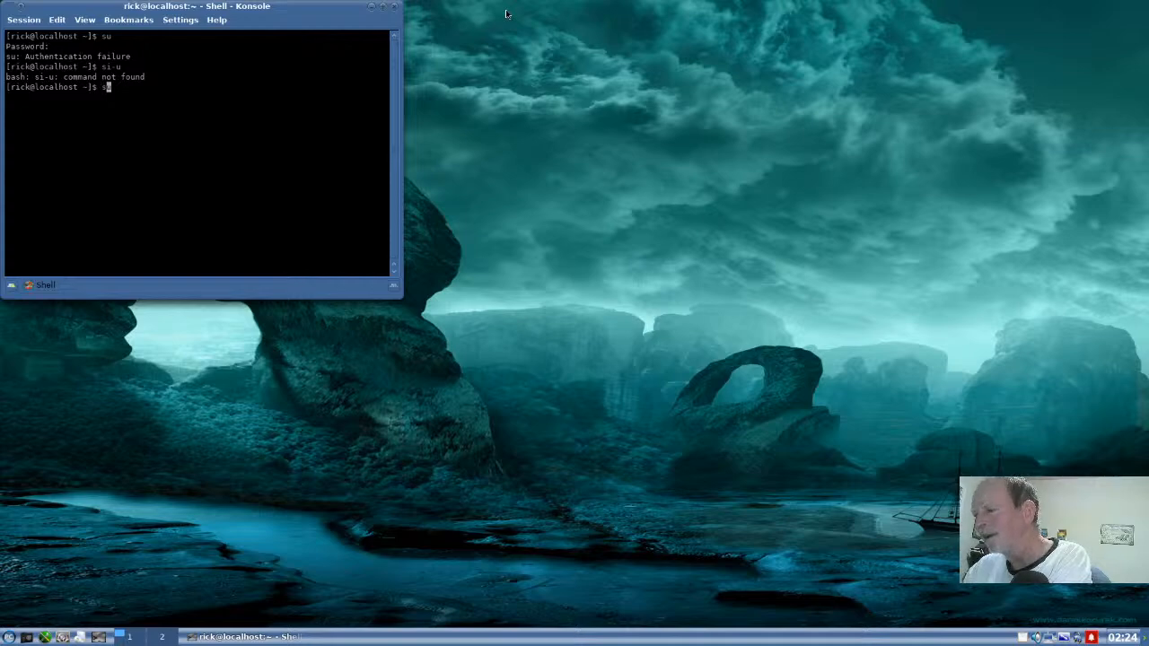
{"action": "key", "text": "Return"}
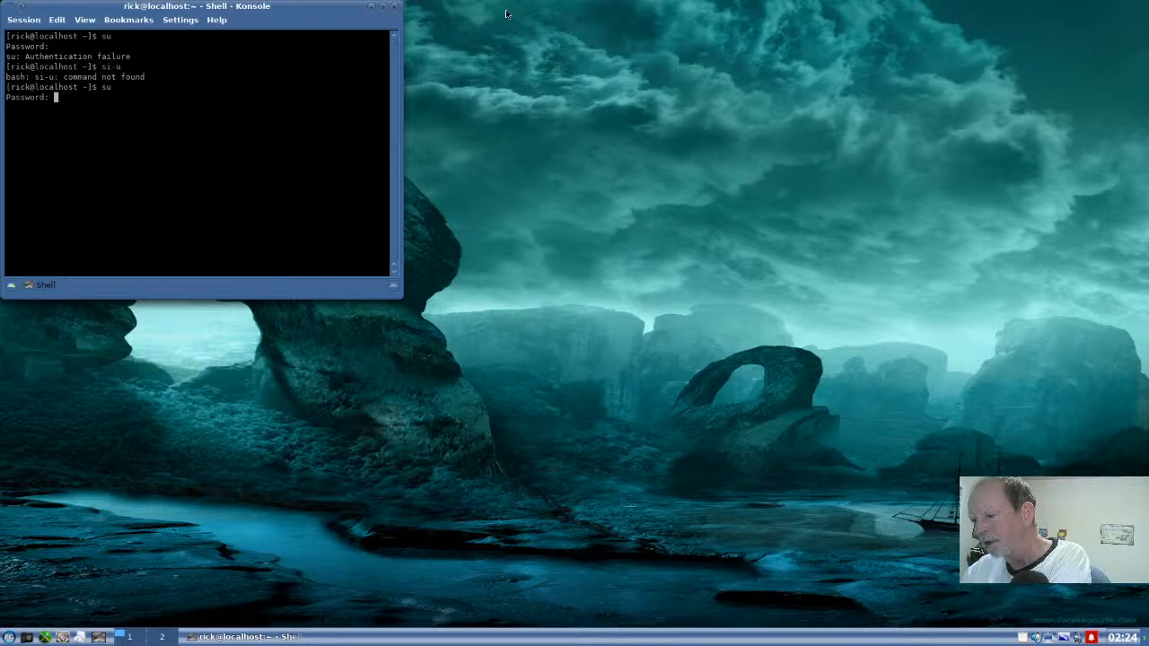
{"action": "key", "text": "Return"}
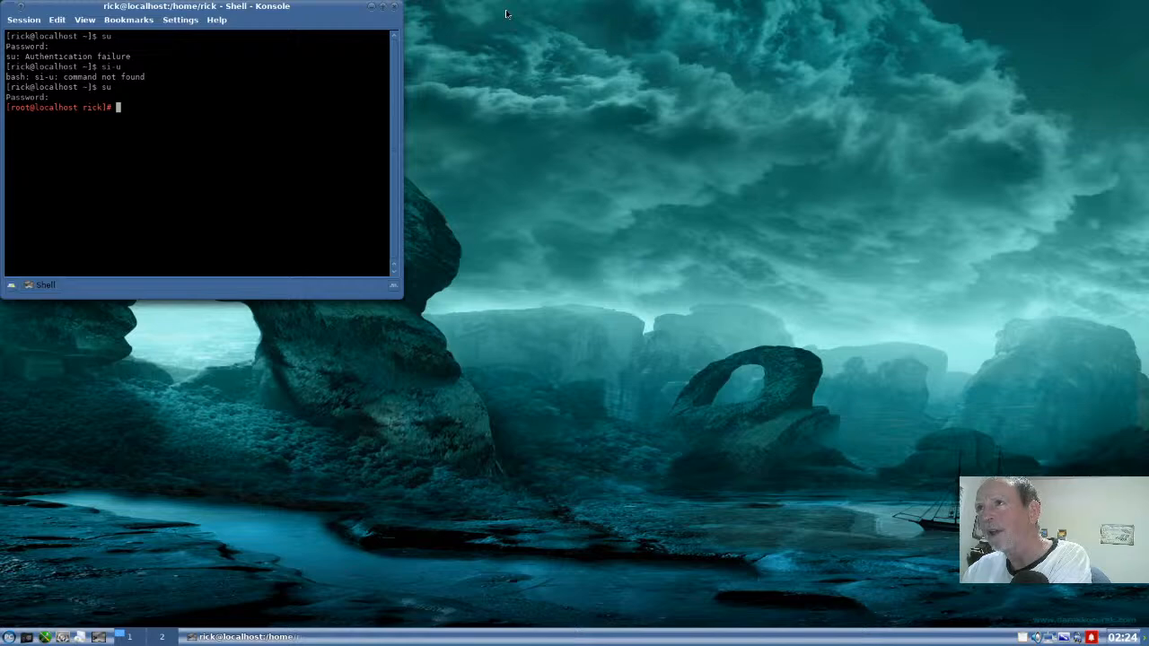
- Run apt update && apt upgrade as root and answer y to continue with the package upgrade
{"action": "type", "text": "alt"}
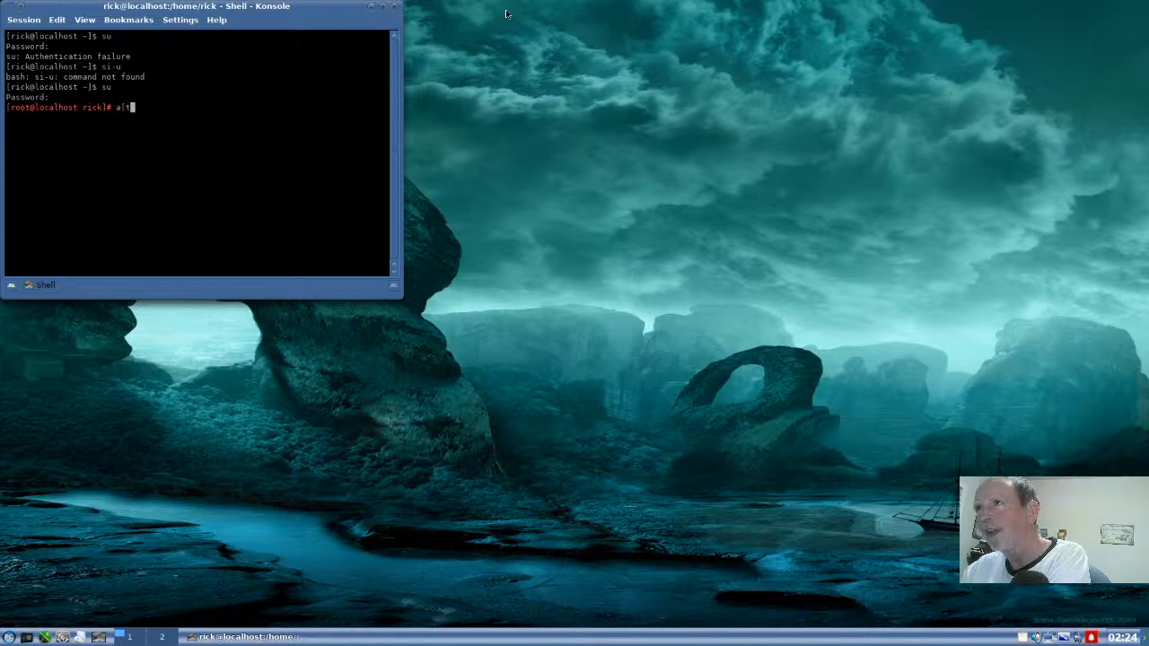
{"action": "key", "text": "BackSpace"}
{"action": "key", "text": "BackSpace"}
{"action": "type", "text": "pr"}
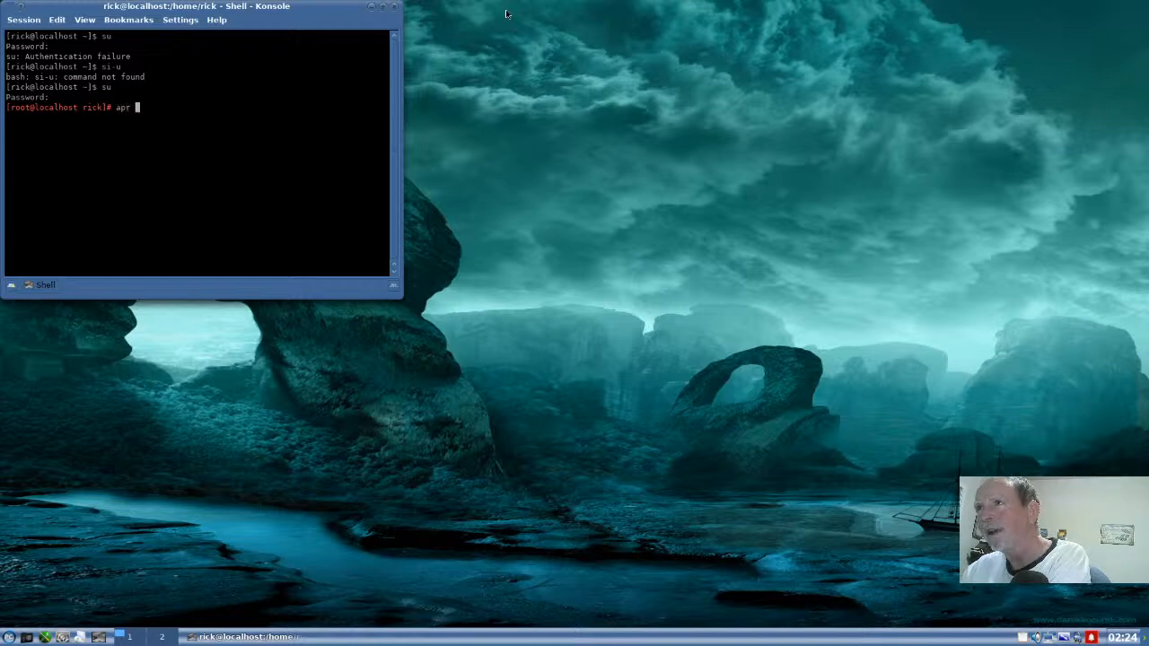
{"action": "key", "text": "BackSpace"}
{"action": "key", "text": "BackSpace"}
{"action": "key", "text": "BackSpace"}
{"action": "type", "text": "pt "}
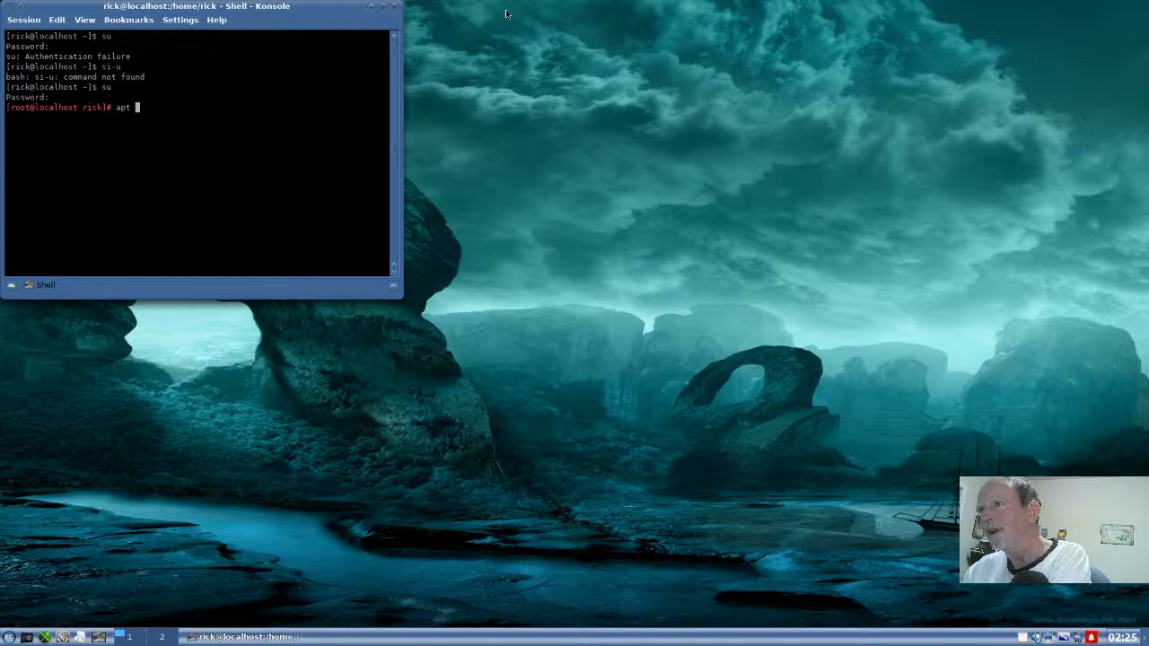
{"action": "type", "text": "update "}
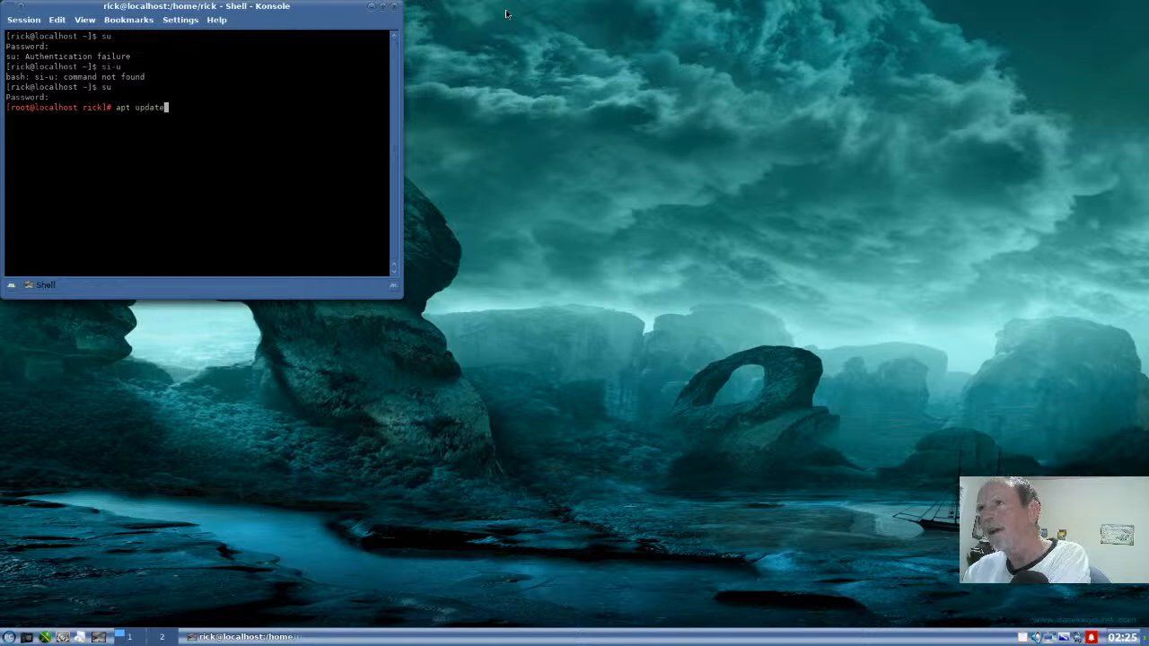
{"action": "type", "text": "&& apt "}
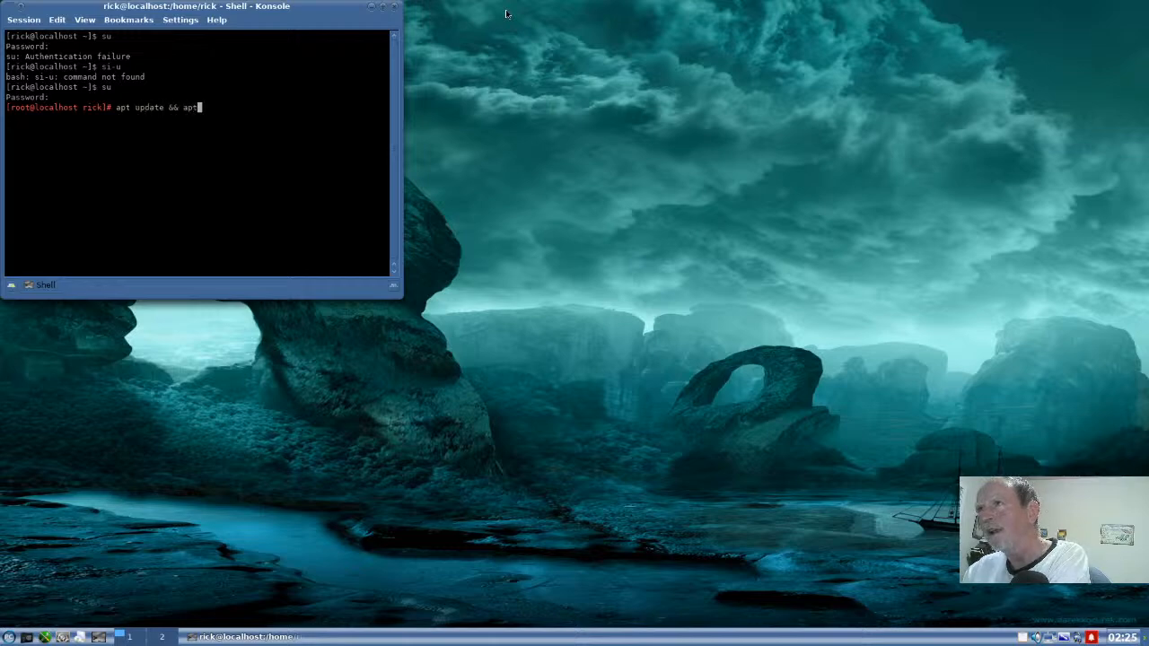
{"action": "type", "text": "upgrade"}
{"action": "key", "text": "Return"}
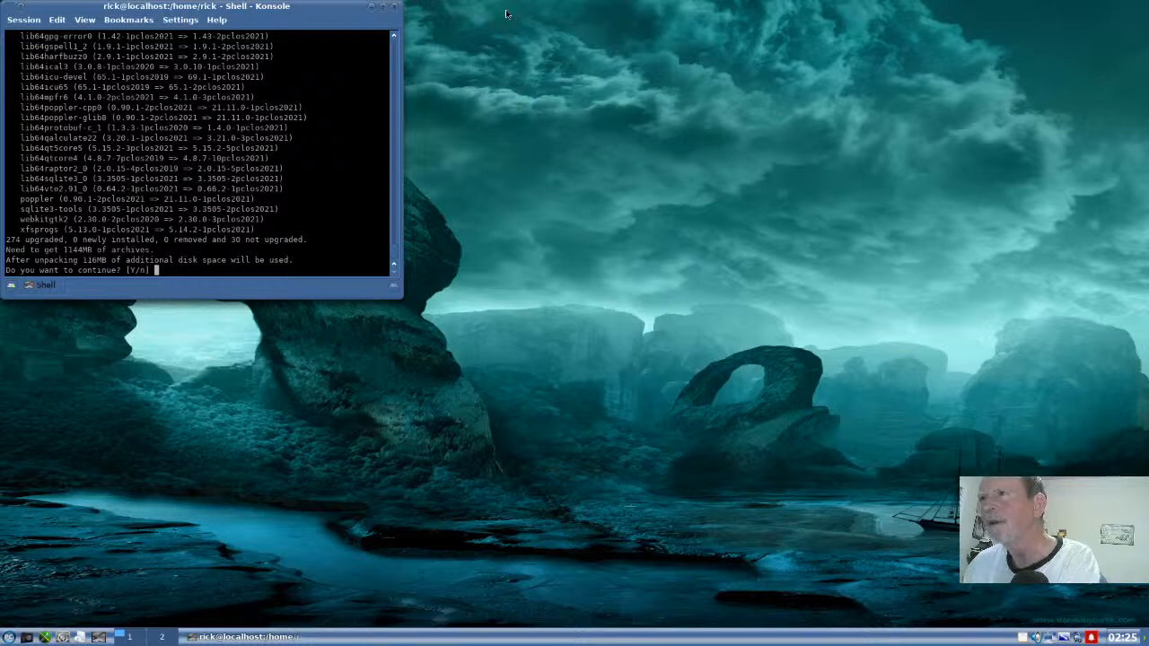
{"action": "type", "text": "y"}
{"action": "key", "text": "Return"}
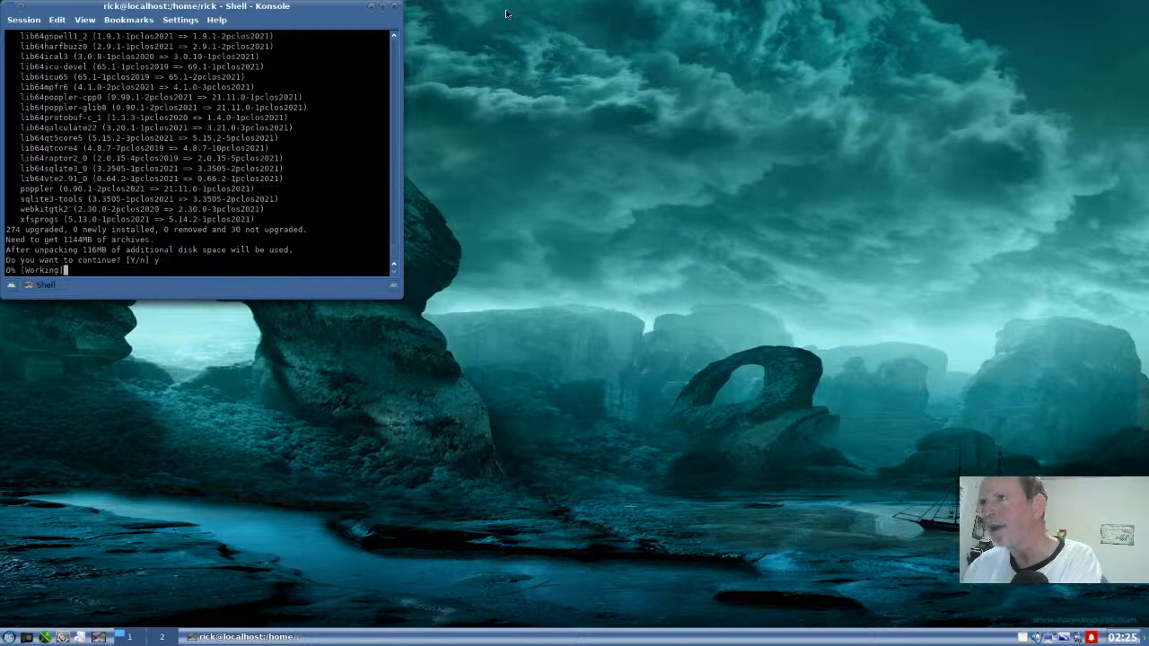